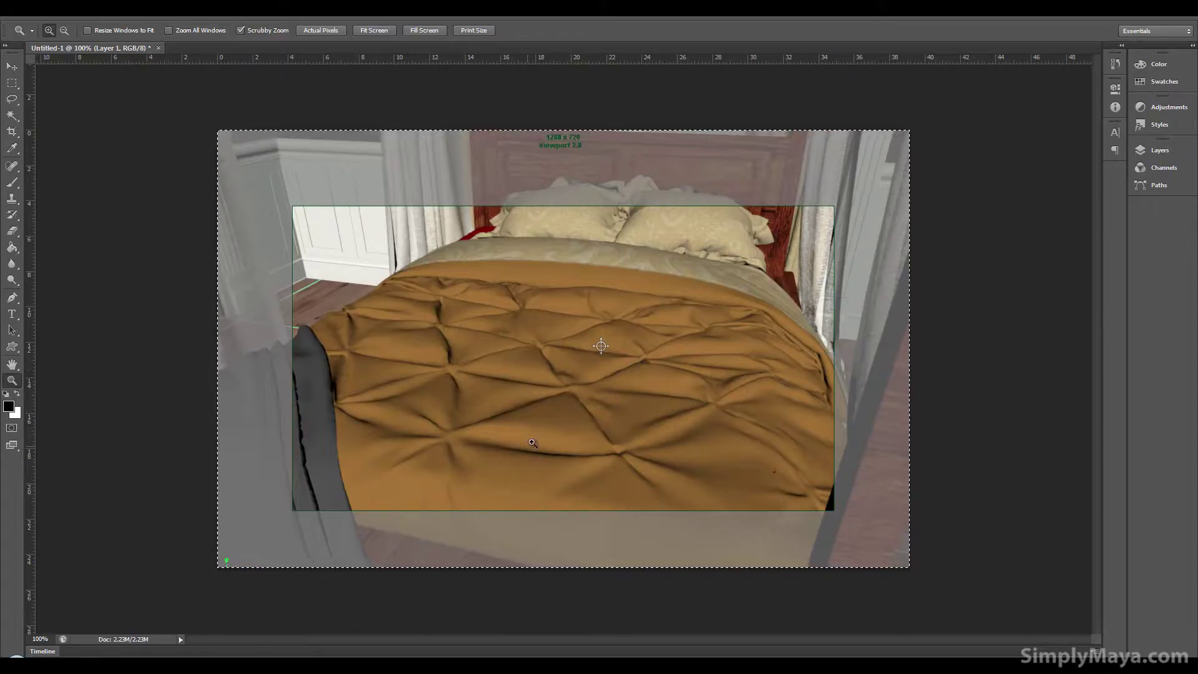
Step: Switch from Photoshop to the Maya bedroom scene with the four-poster bed
key(alt+Tab)
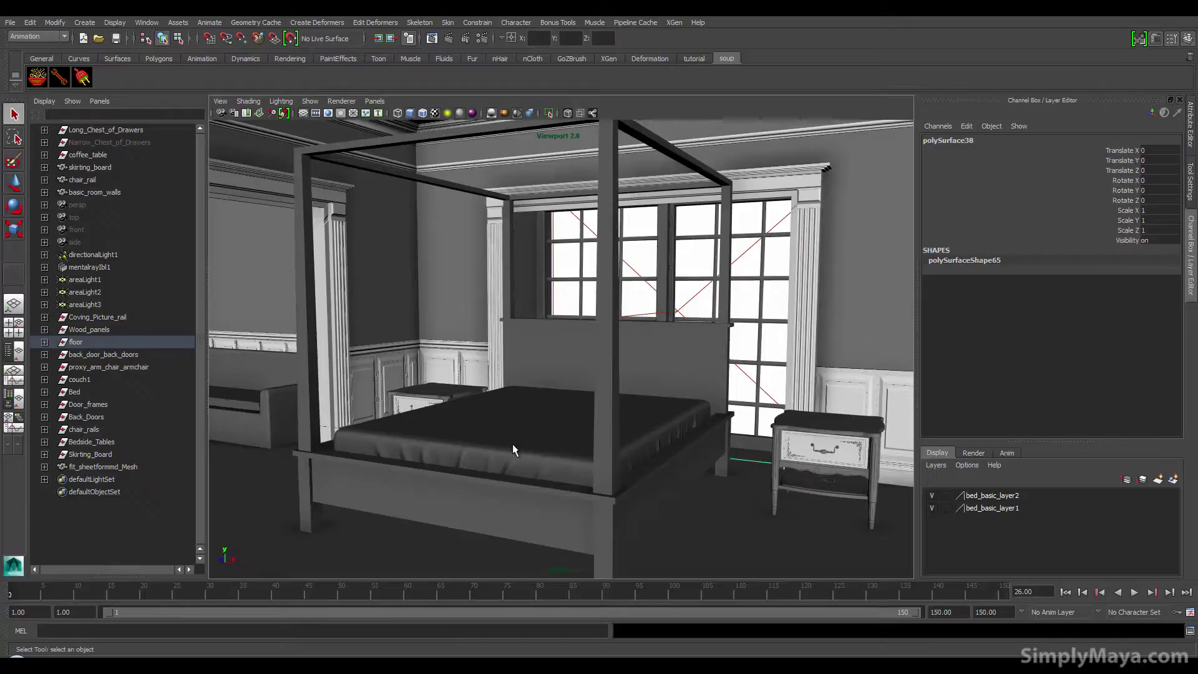
Step: Select the fitted sheet mesh on the bed and duplicate it
alt+middle_drag(512, 444, 452, 439)
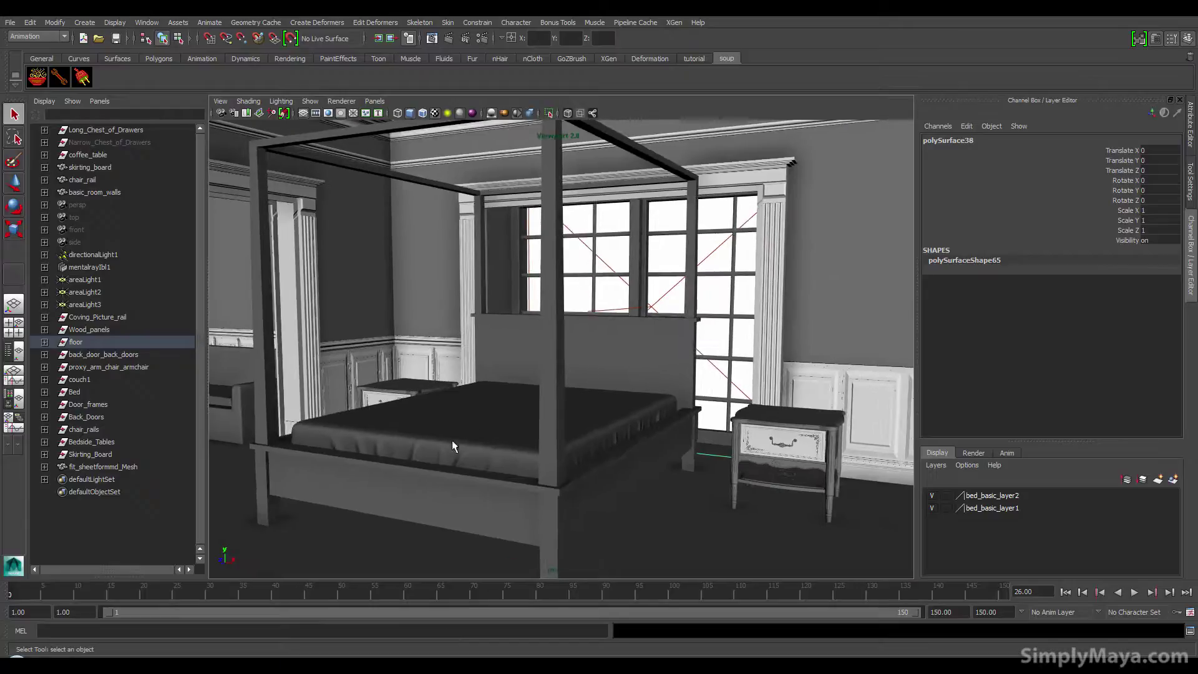
alt+drag(475, 447, 481, 443)
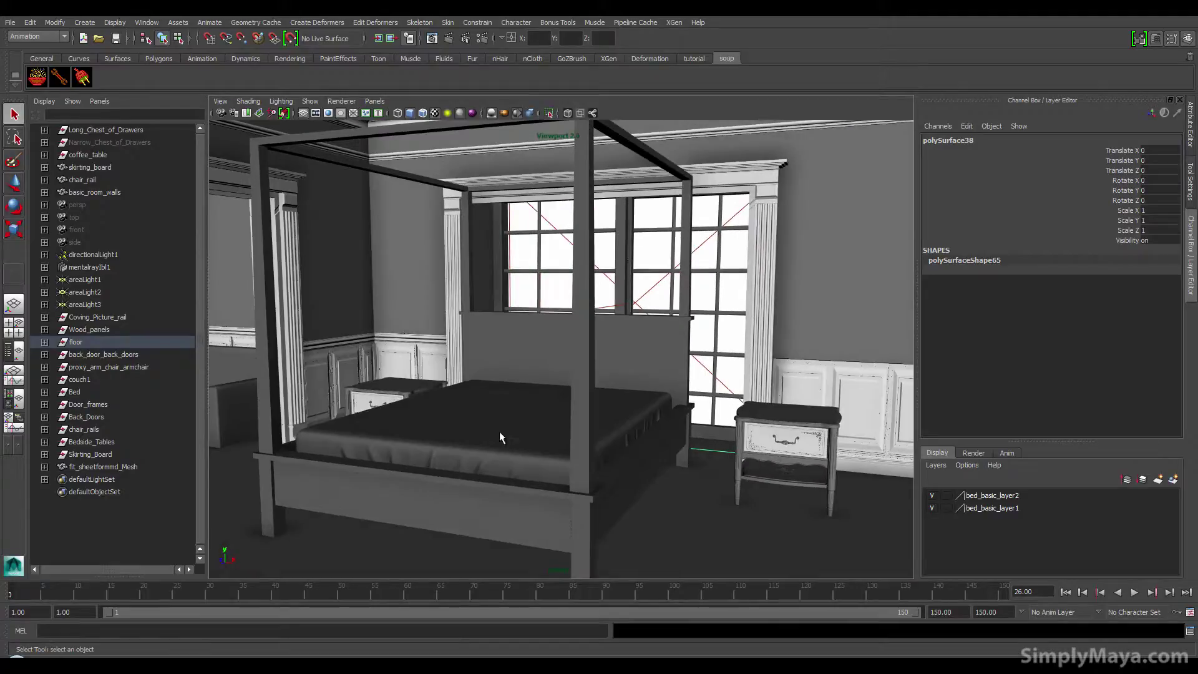
click(538, 418)
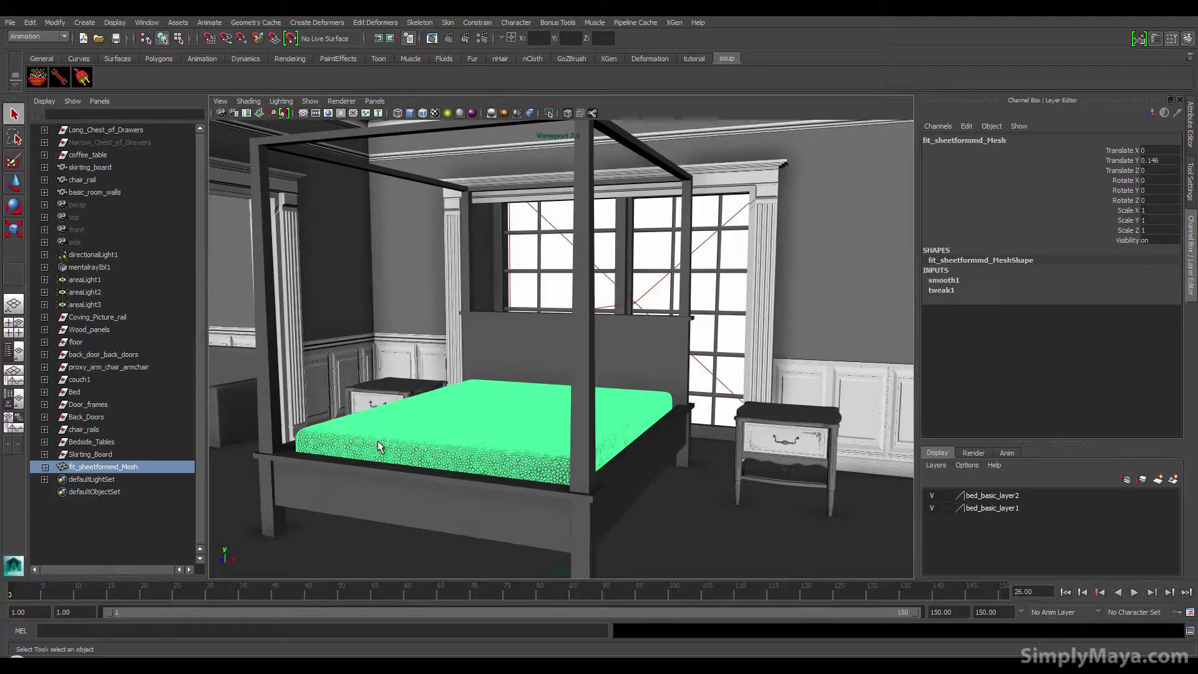
alt+middle_drag(378, 444, 369, 440)
alt+right_drag(412, 430, 522, 432)
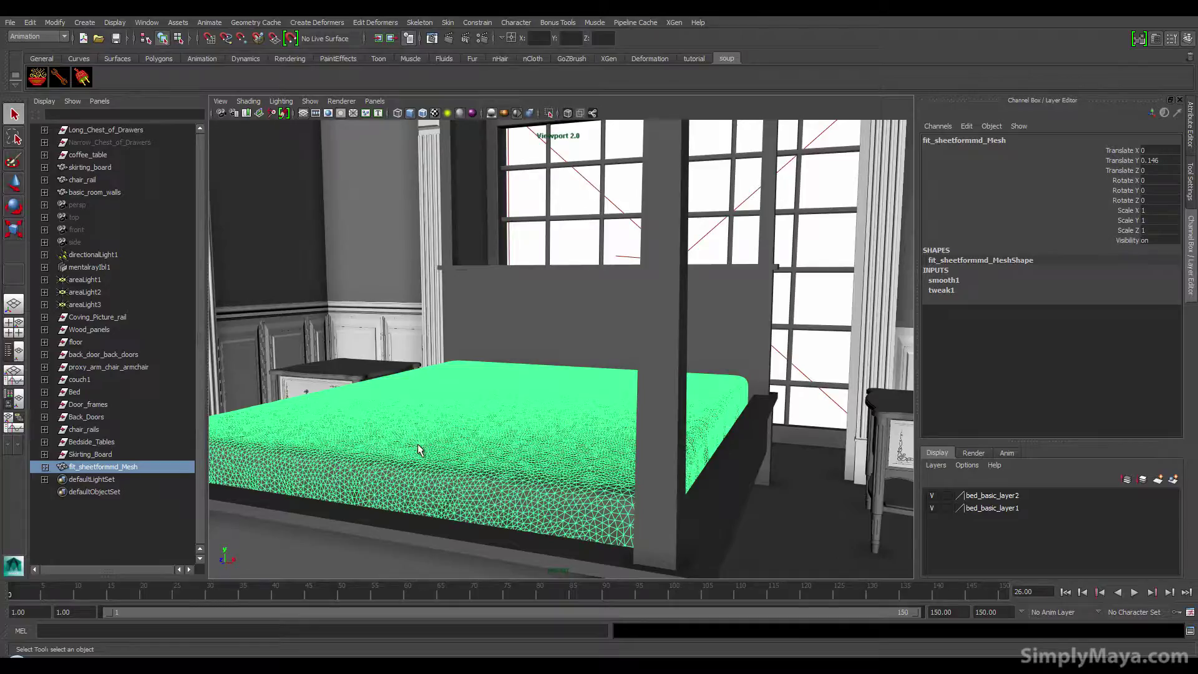
key(ctrl+d)
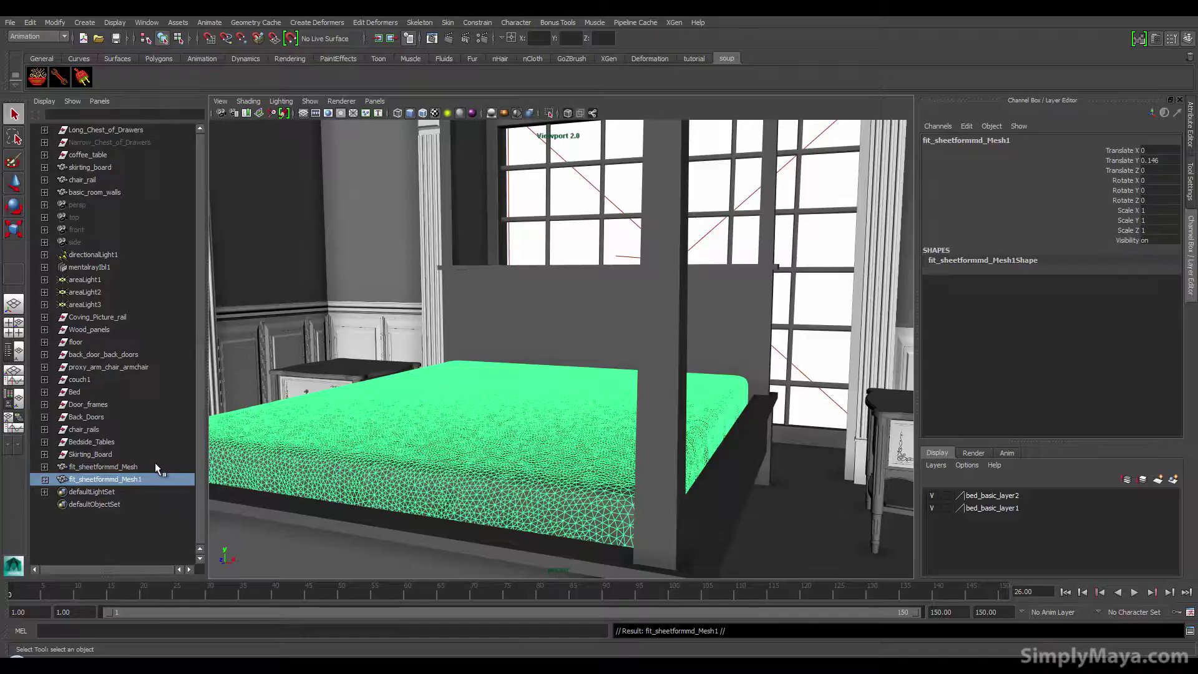
Step: Hide the original fit_sheetformmd_Mesh and select the copy fit_sheetformmd_Mesh1
click(155, 465)
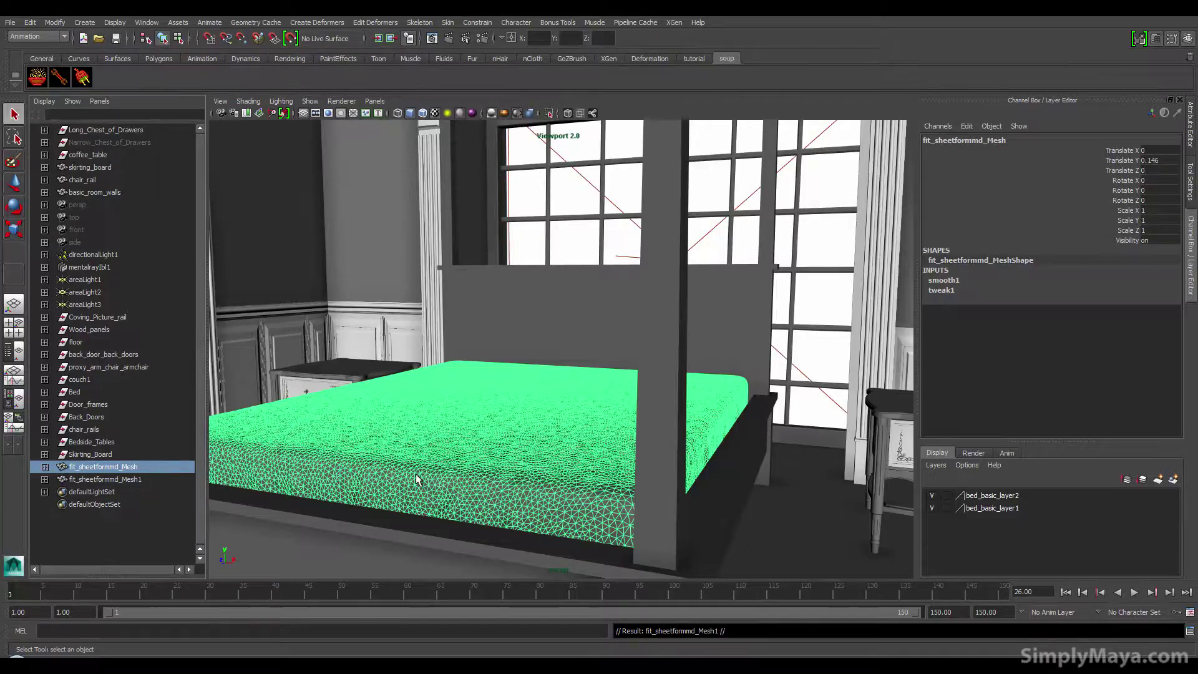
key(ctrl+h)
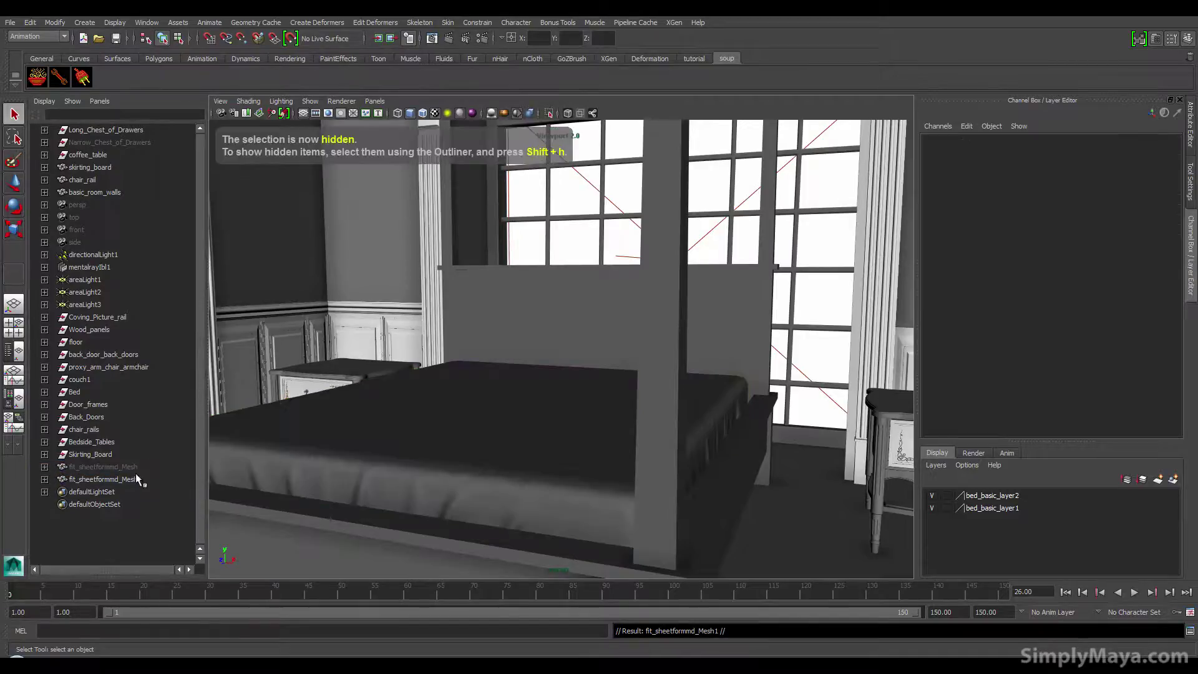
click(136, 478)
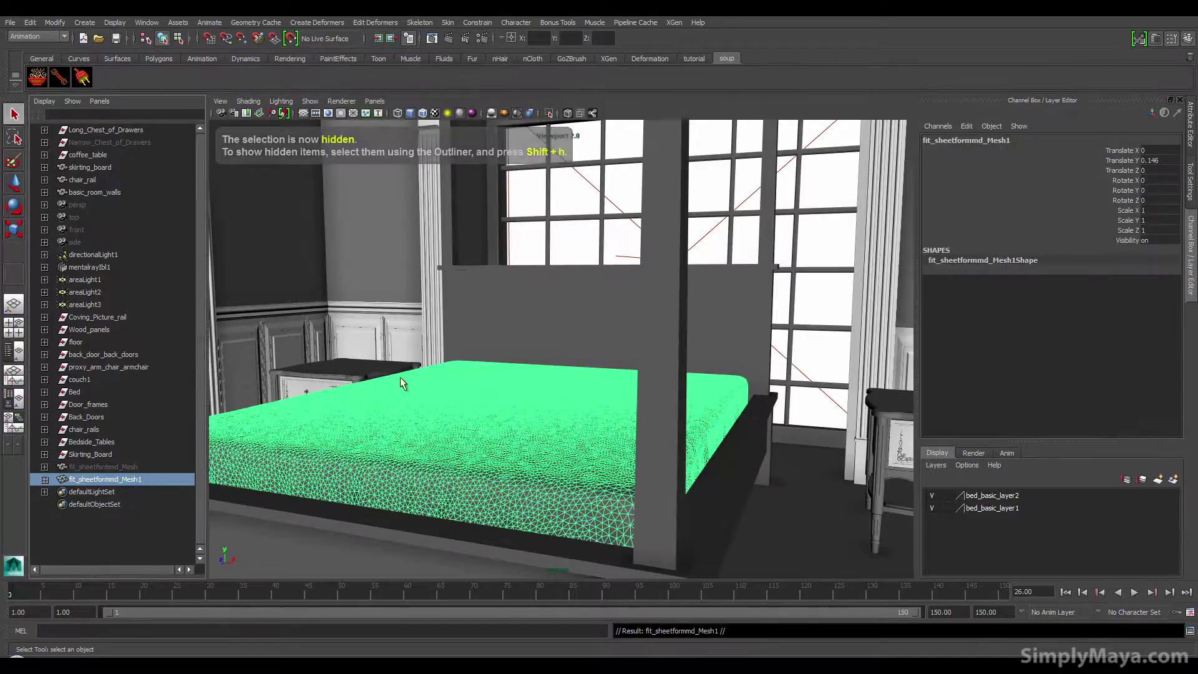
key(space)
Step: Apply three Mesh > Reduce passes to fit_sheetformmd_Mesh1, then frame the whole bed
drag(298, 430, 329, 288)
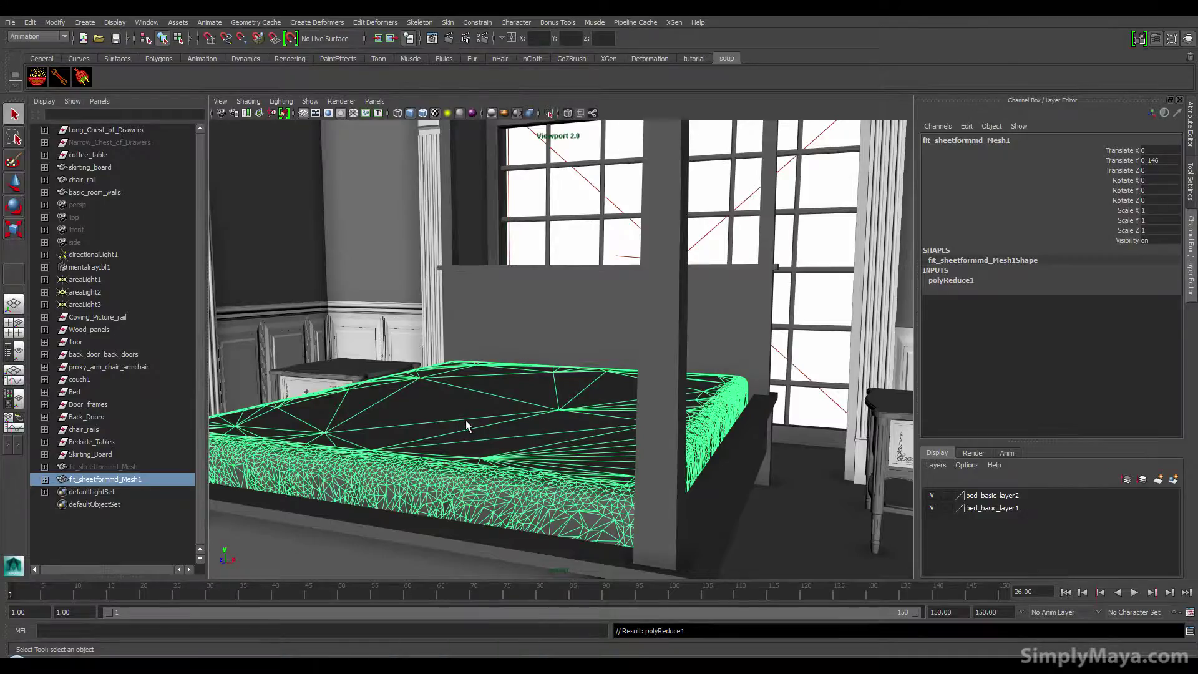
key(space)
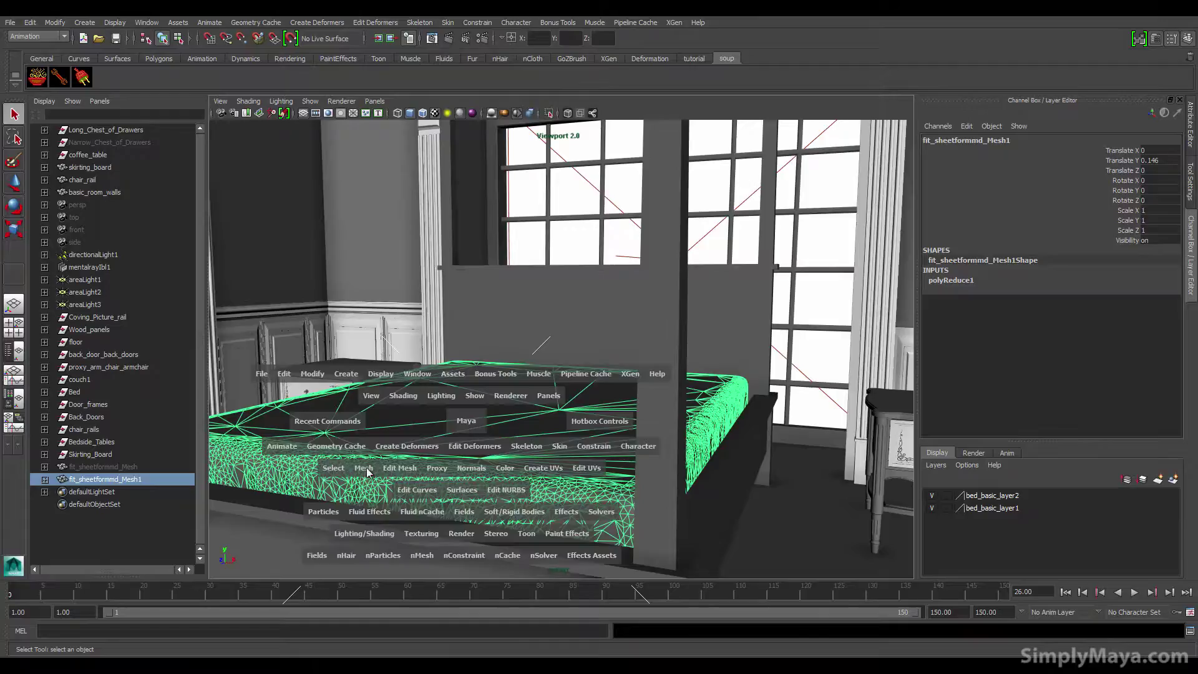
drag(366, 469, 428, 340)
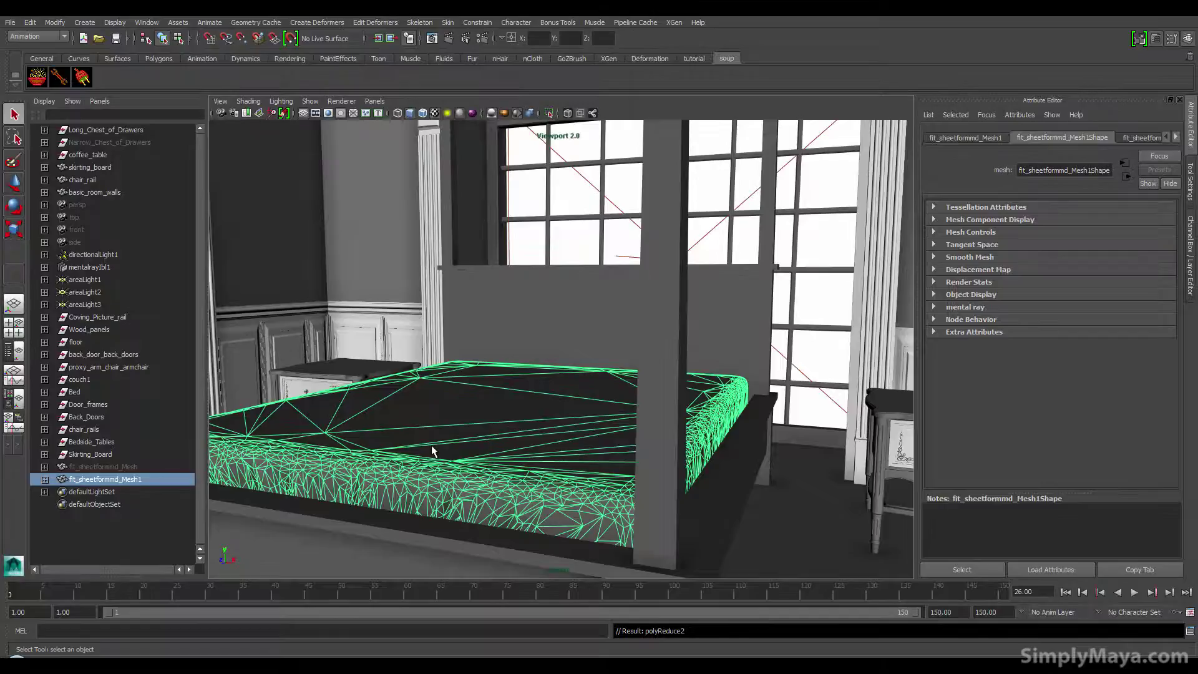
key(space)
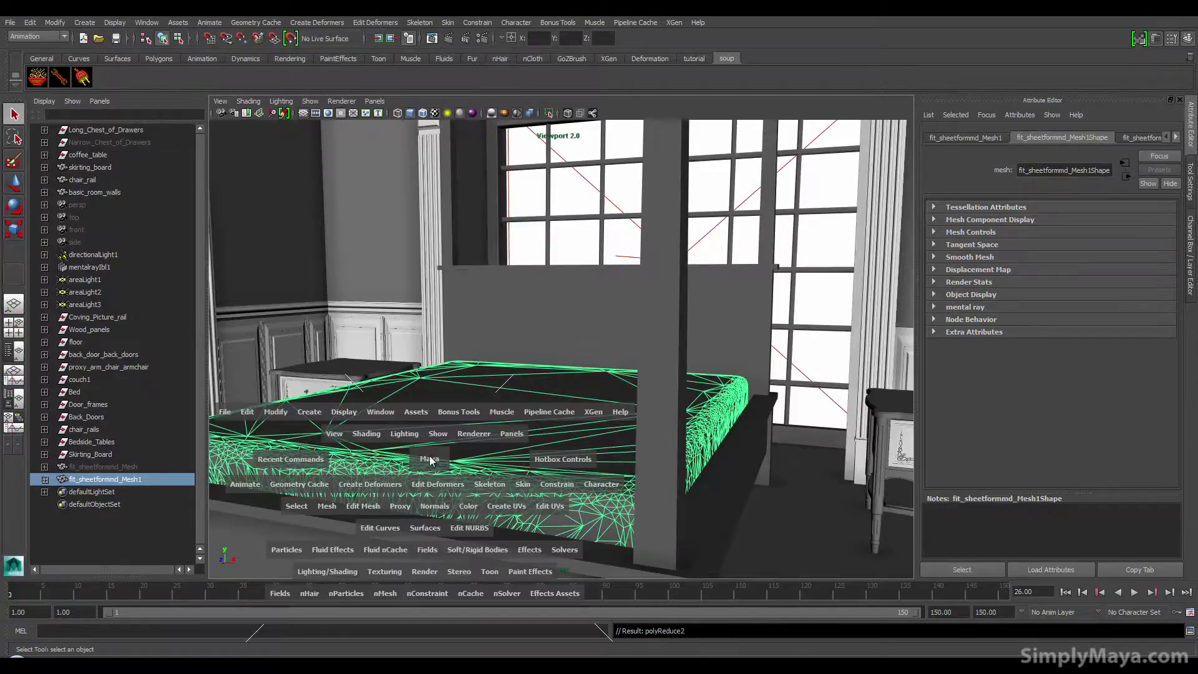
click(362, 506)
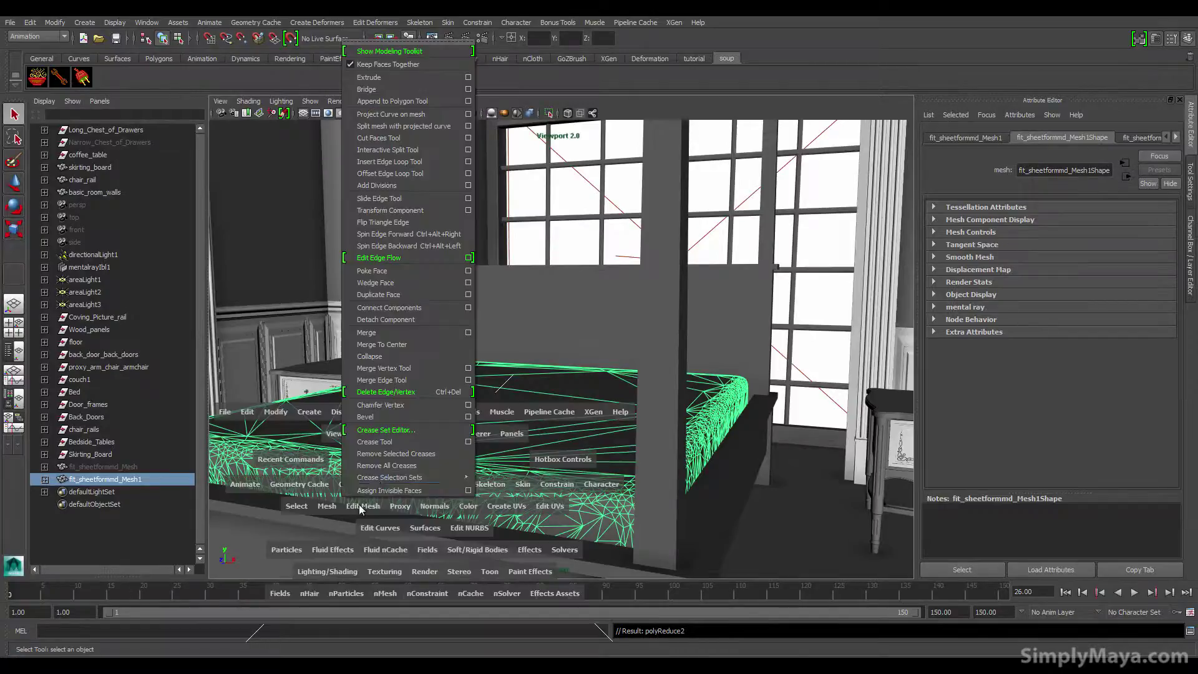
click(326, 505)
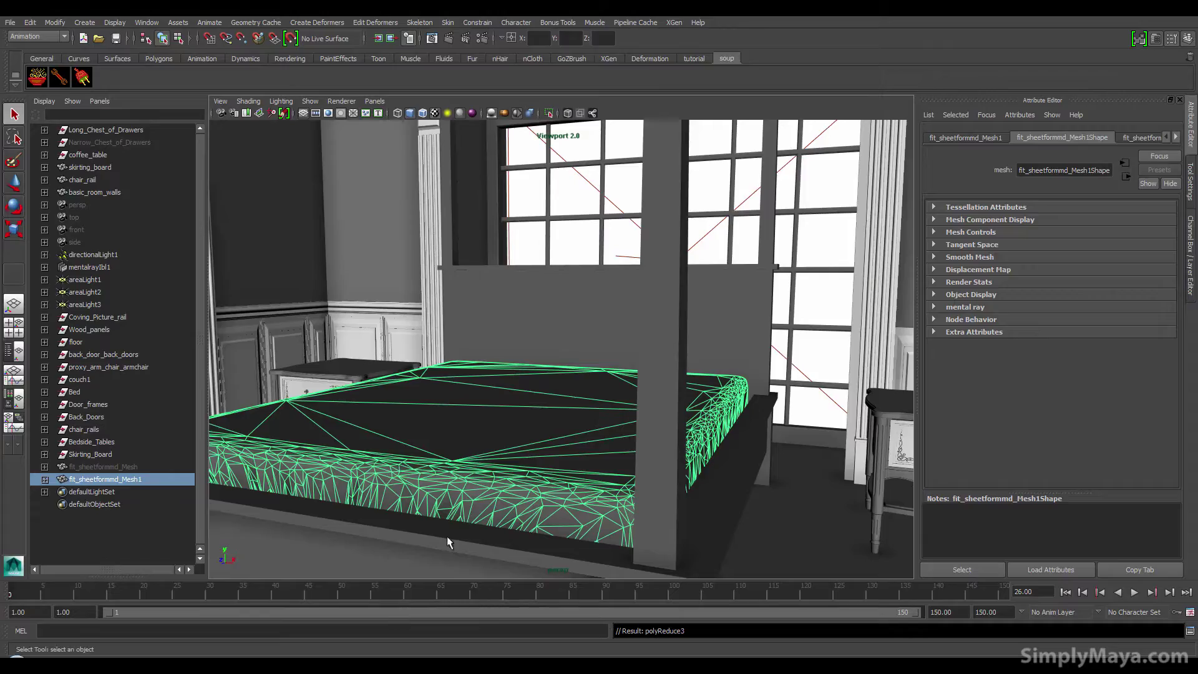
click(733, 527)
alt+right_drag(694, 494, 421, 490)
alt+middle_drag(413, 468, 424, 509)
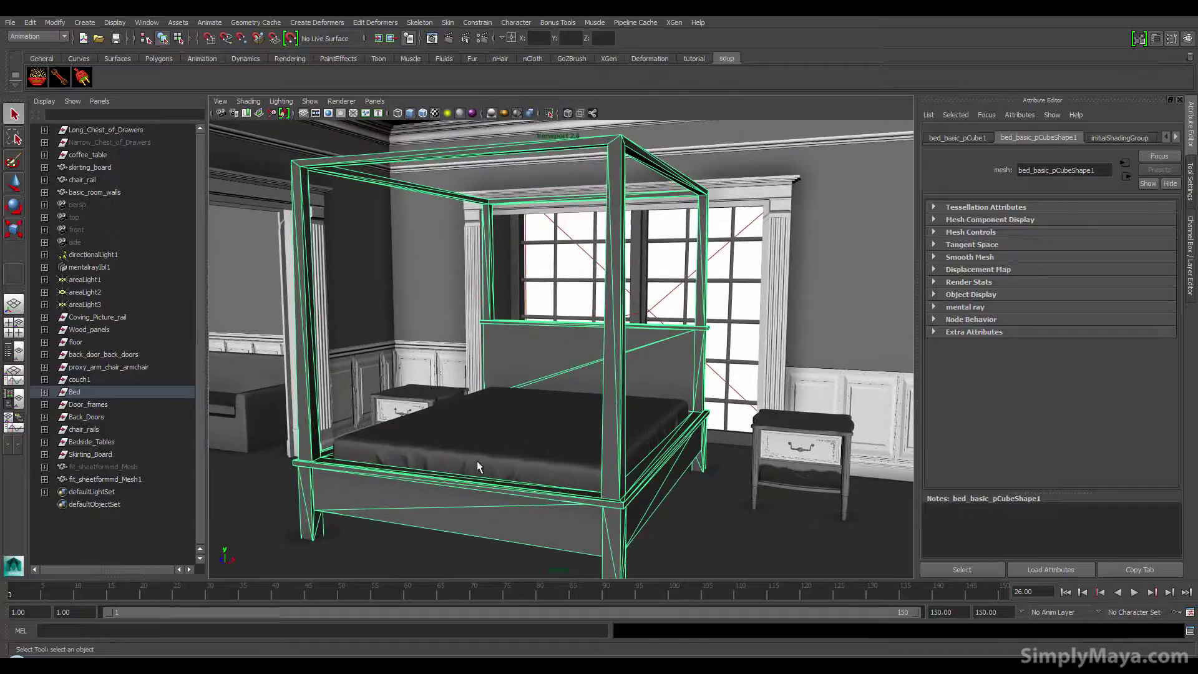
Step: Select the reduced sheet, show the Channel Box, and test a move before undoing it
click(549, 454)
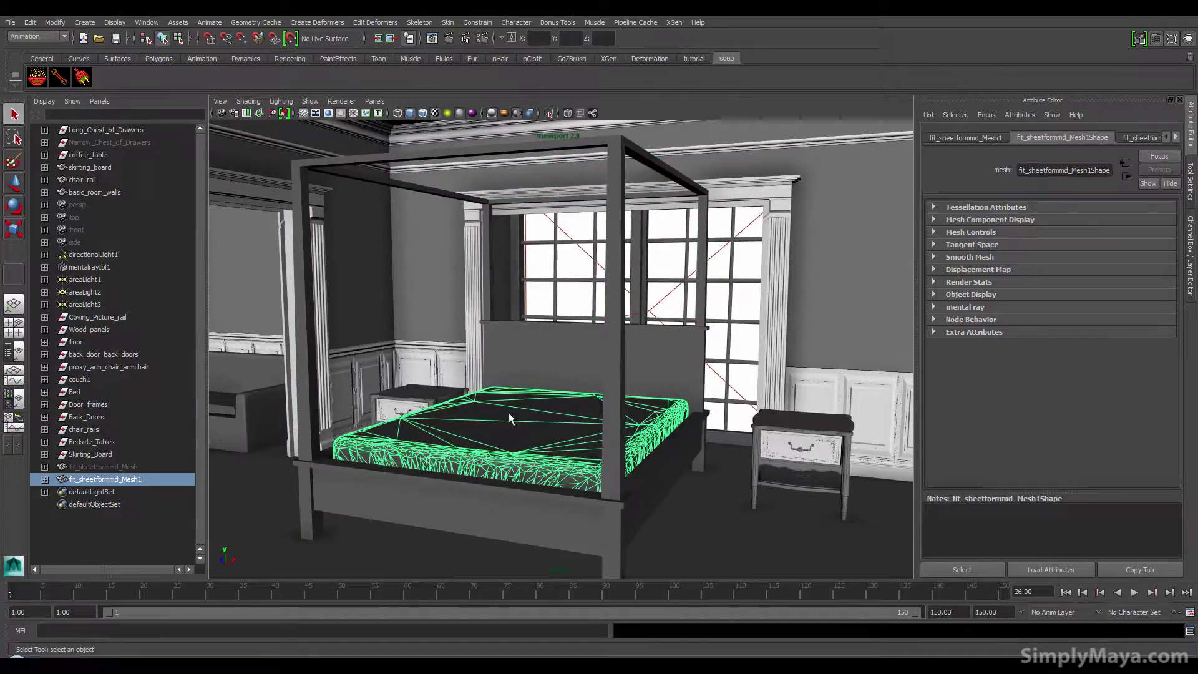
click(1190, 256)
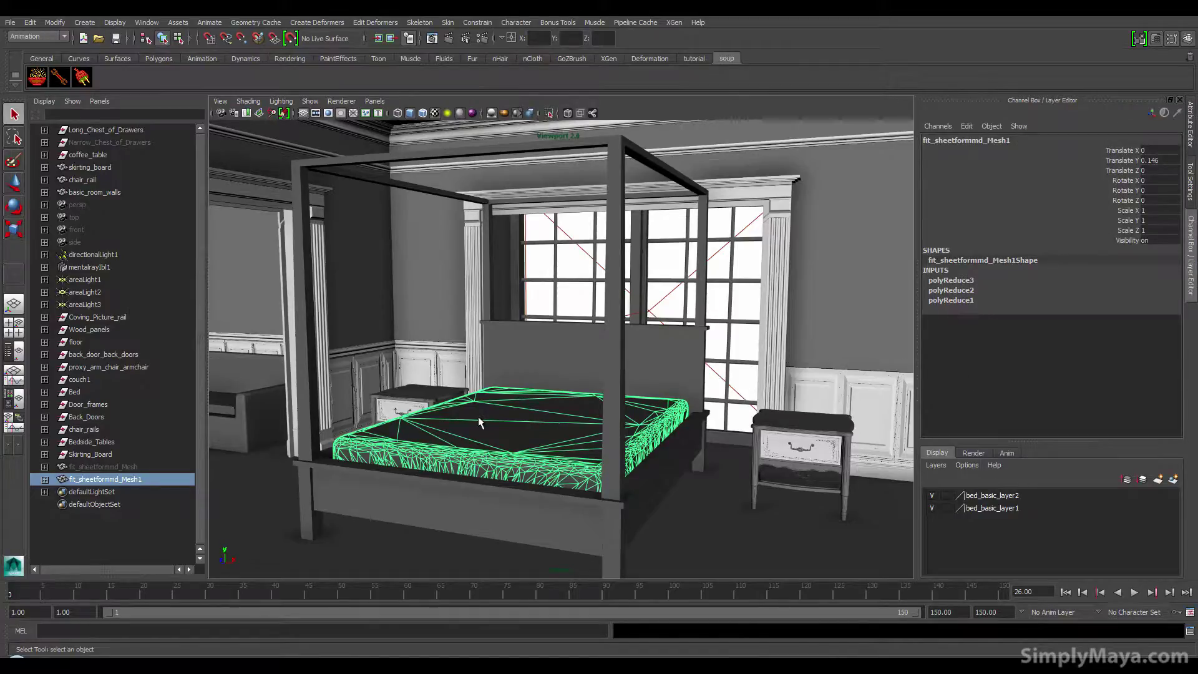
key(w)
drag(568, 451, 667, 484)
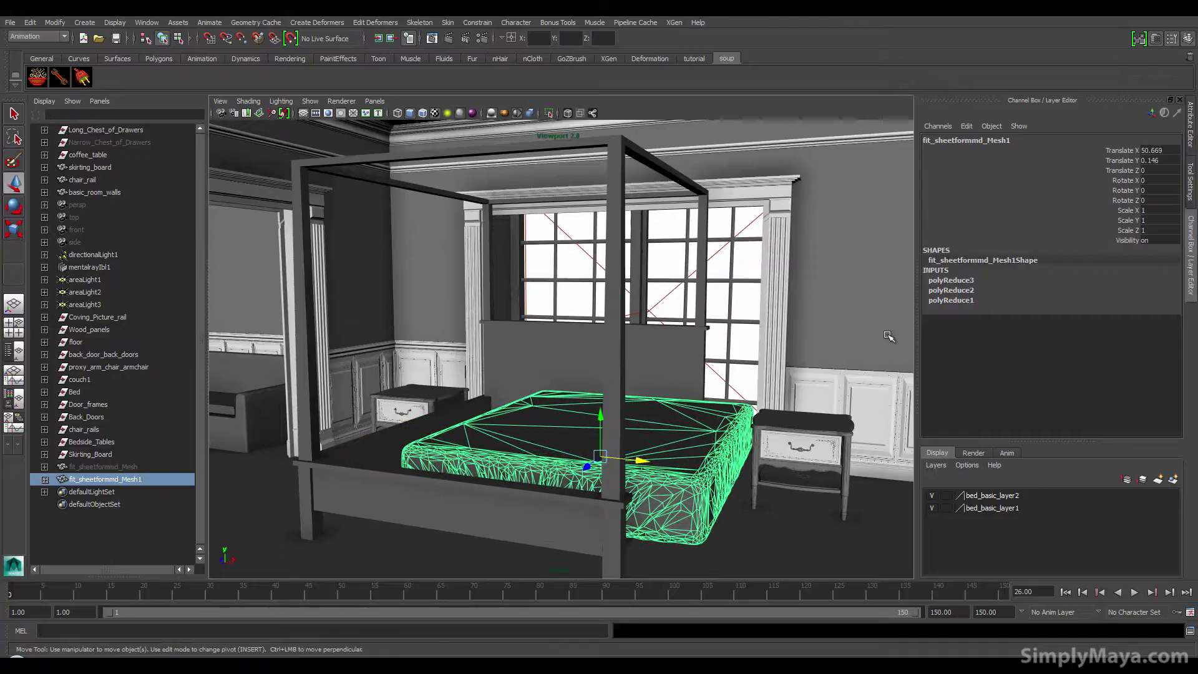
key(ctrl+z)
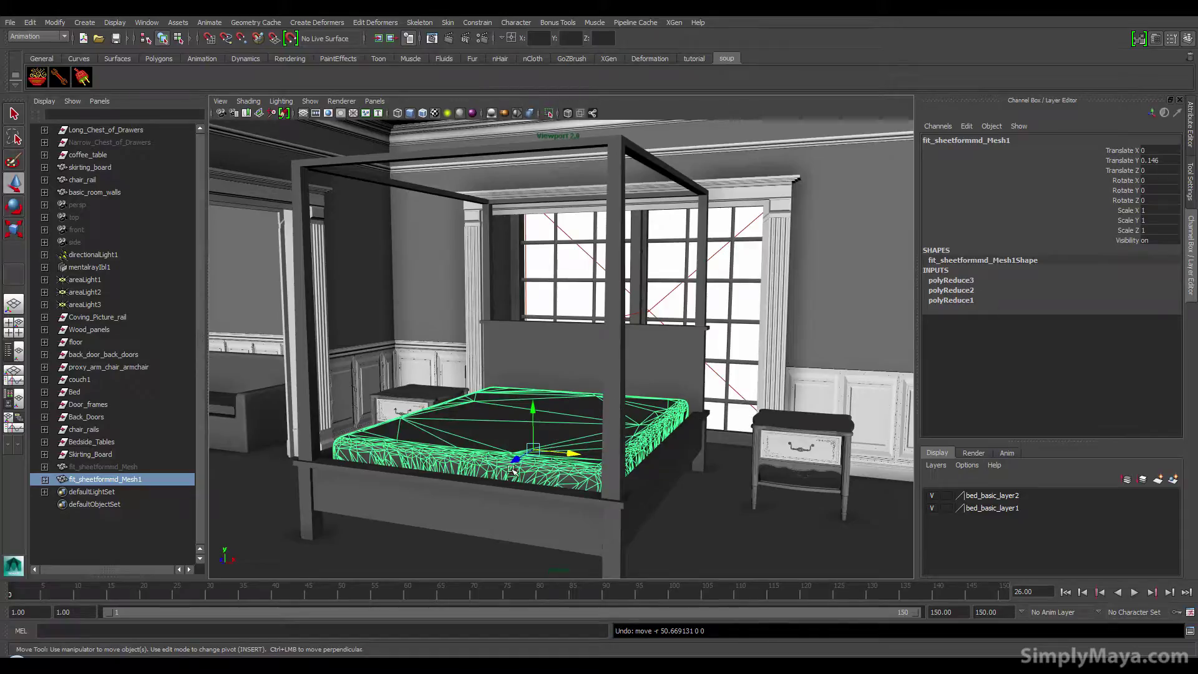
Step: Delete the sheet's history with Edit > Delete by Type > History, then reselect it
click(29, 21)
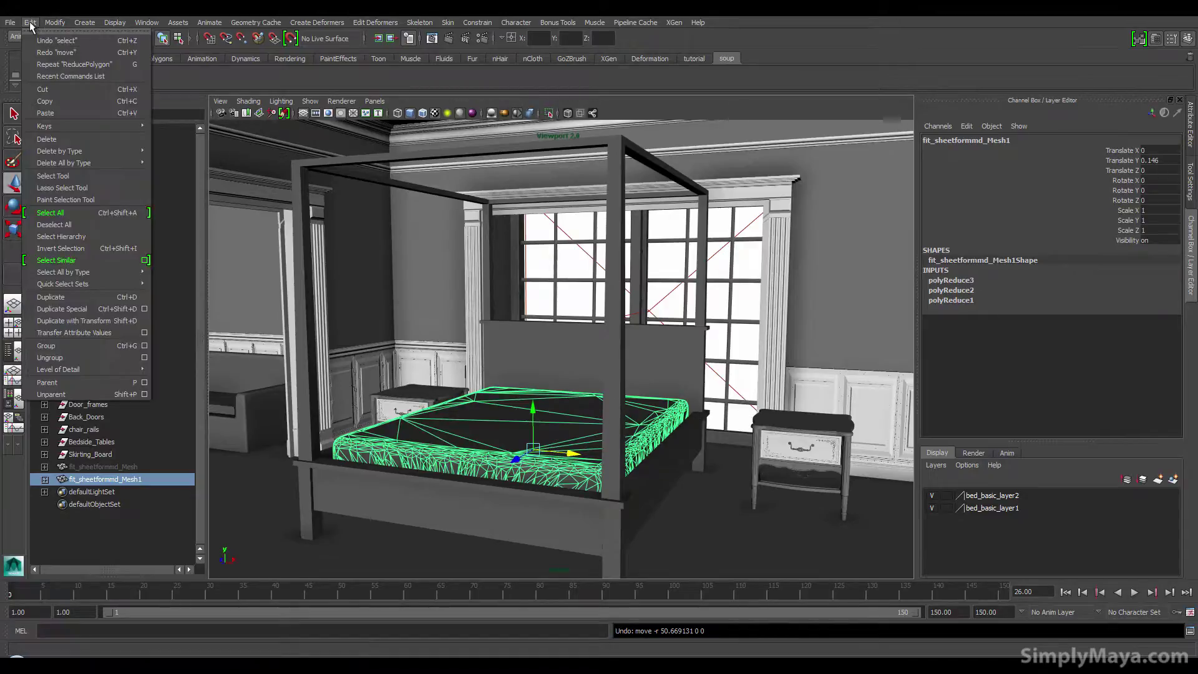
mouse_move(125, 151)
click(169, 157)
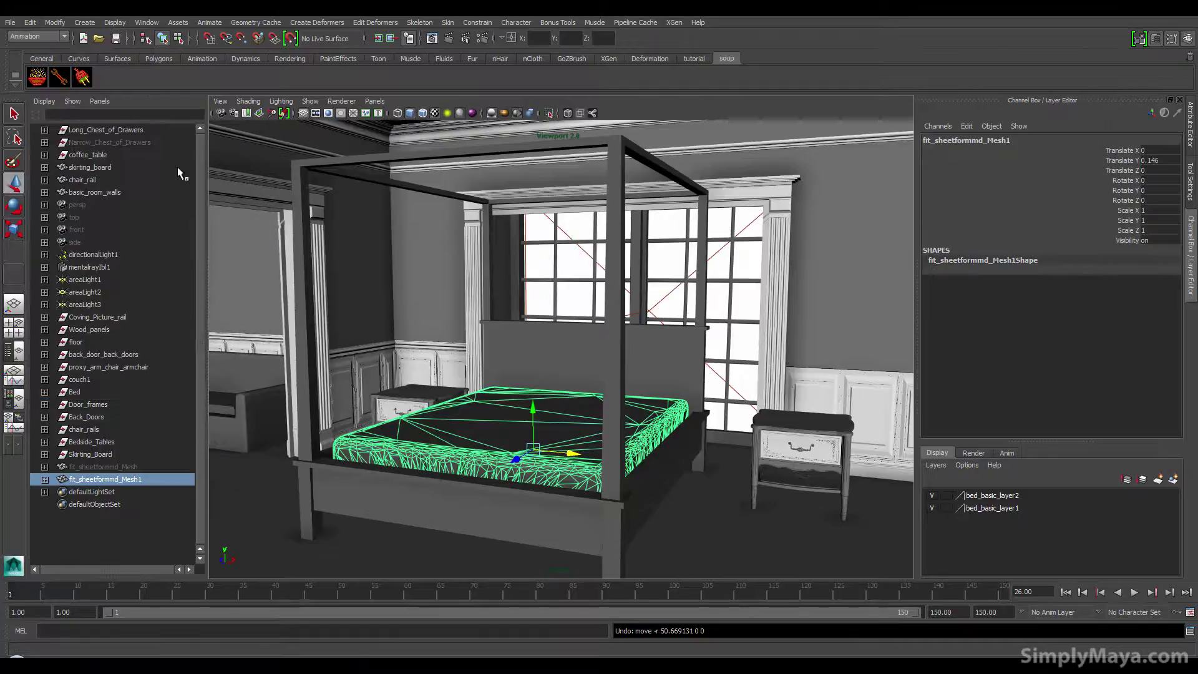
click(556, 421)
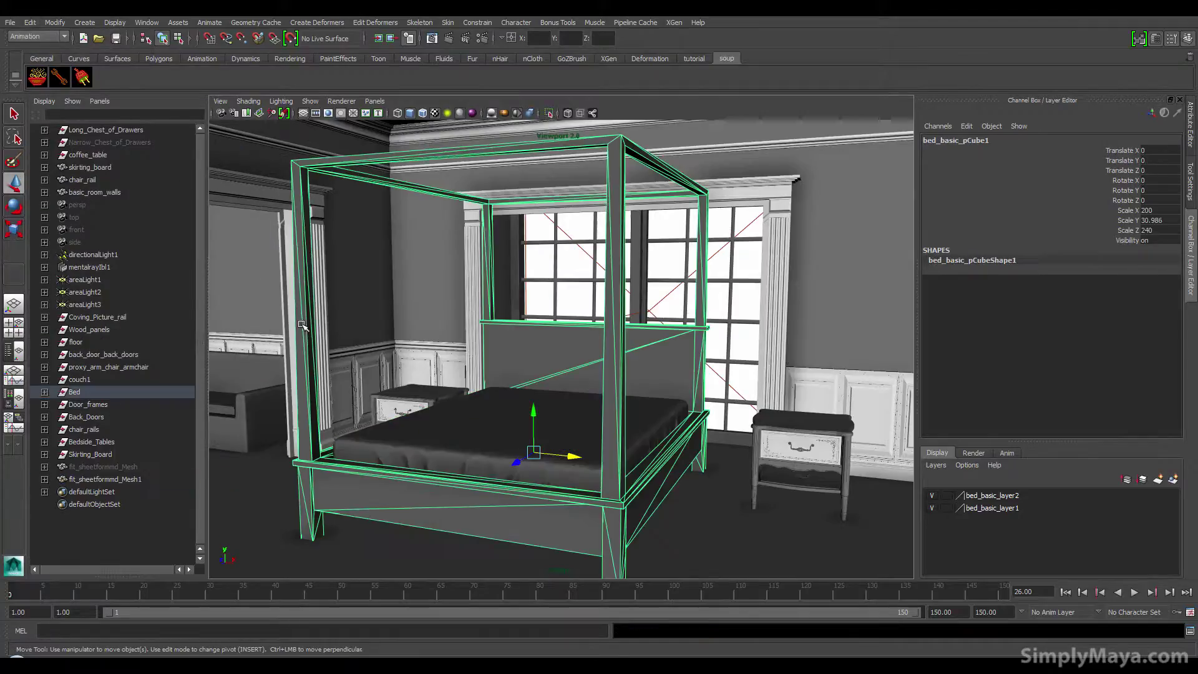
click(383, 443)
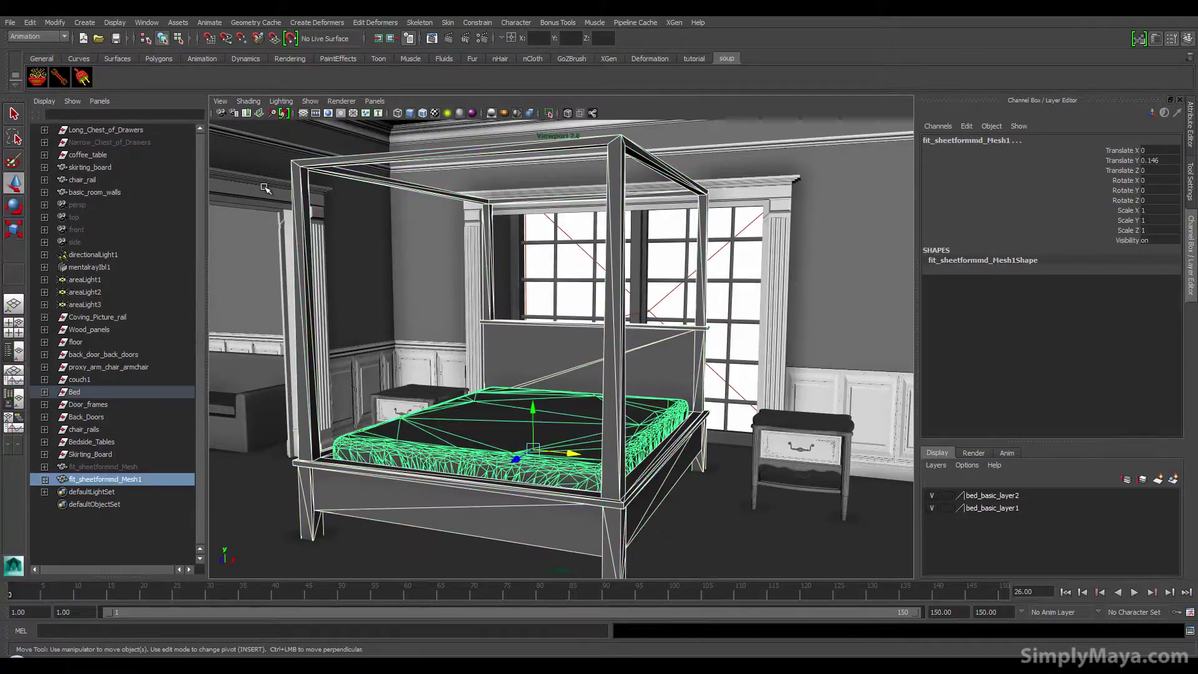
Step: Export the selection as bed_with_mat_md.obj in final_room/data, overwriting the existing file
click(10, 22)
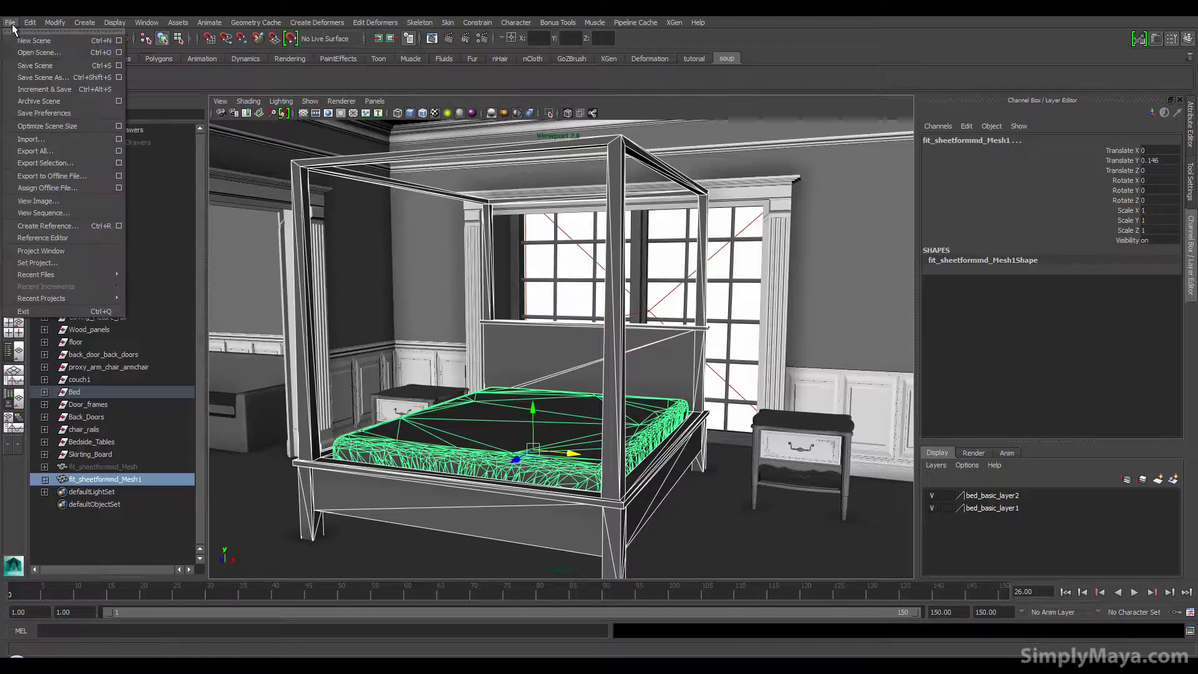
click(44, 163)
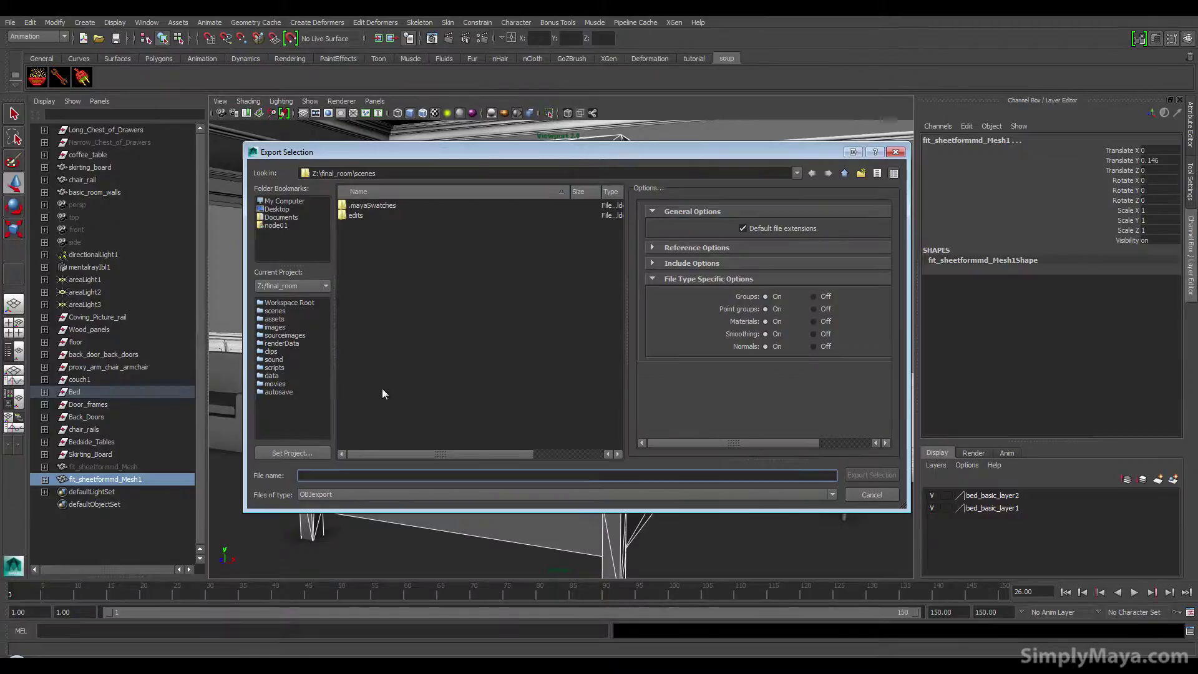
click(272, 376)
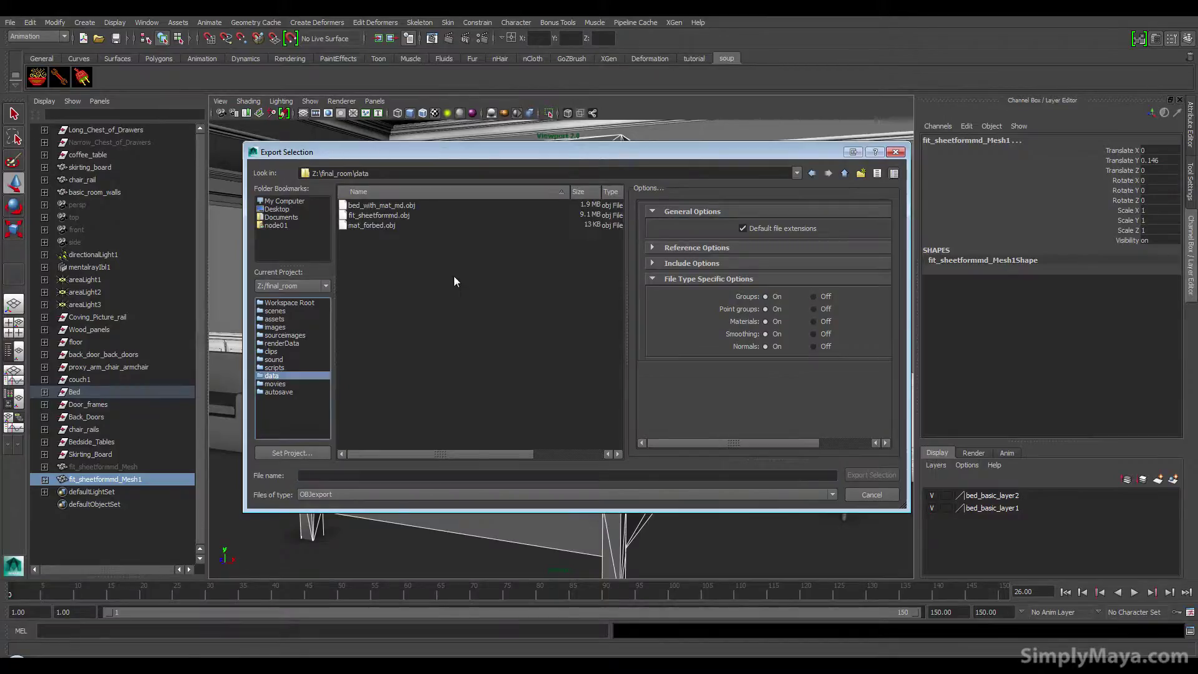
click(361, 204)
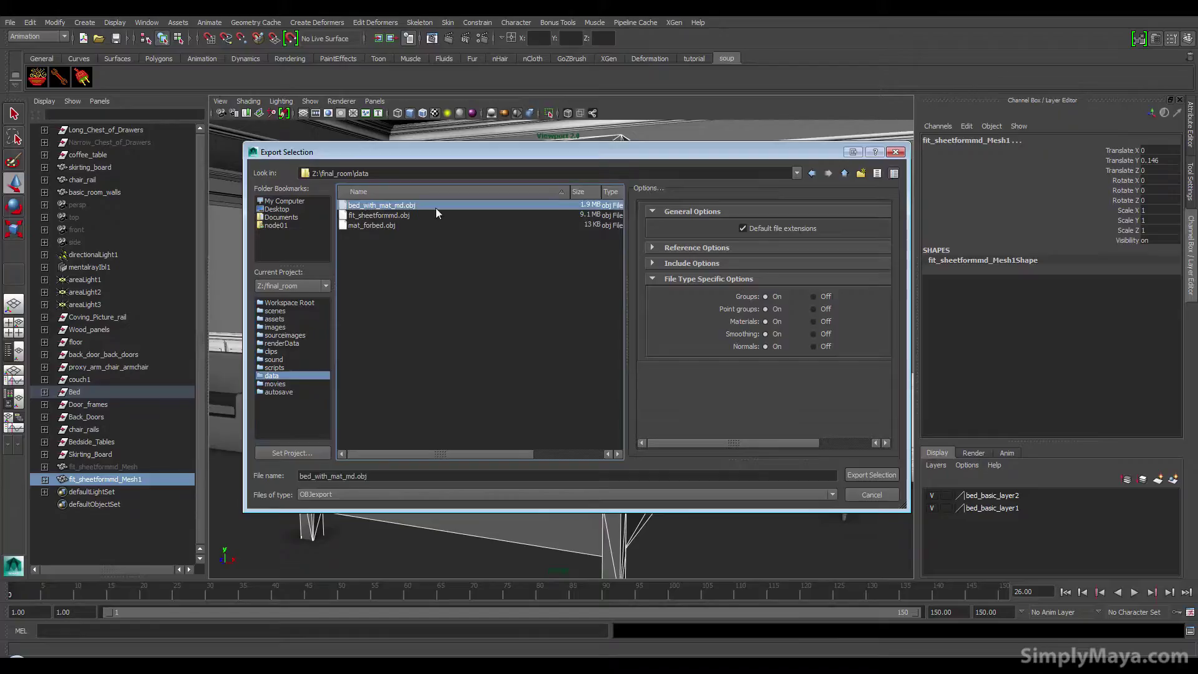
click(865, 472)
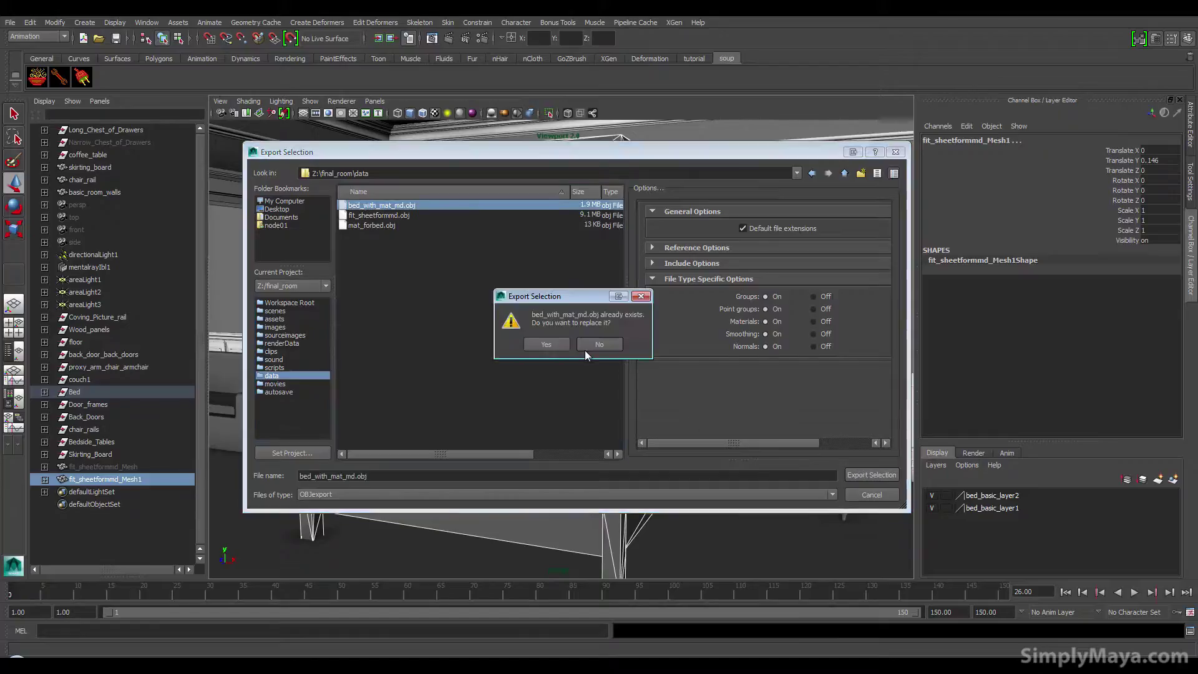
click(546, 345)
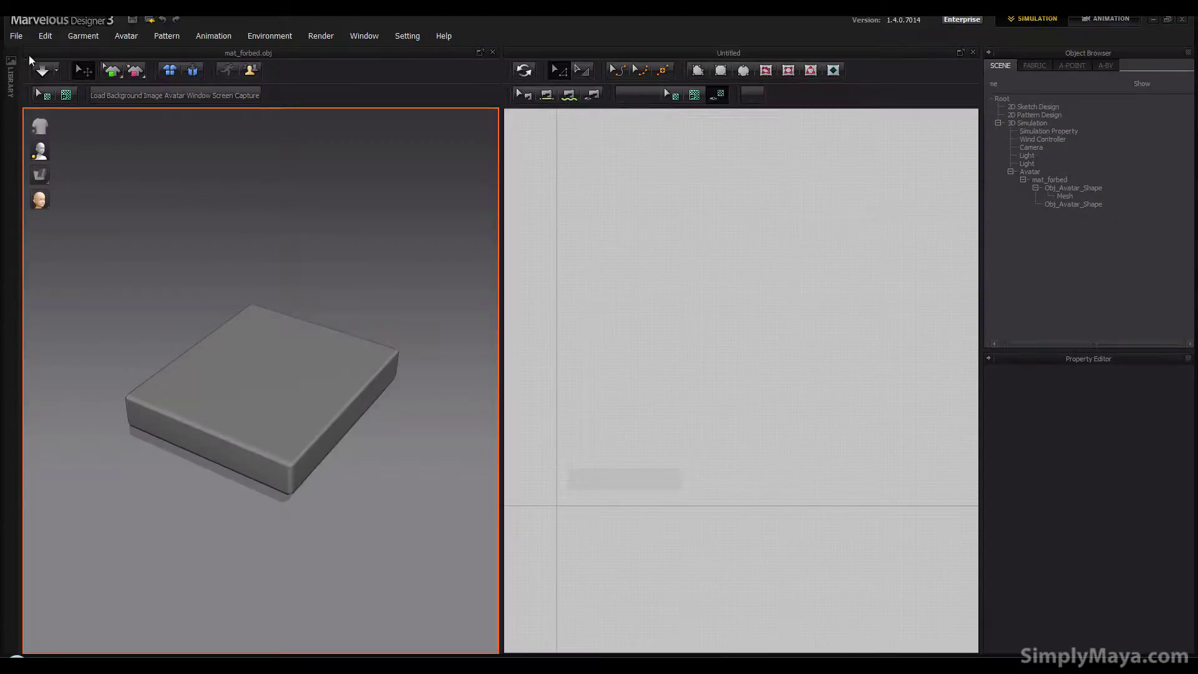
click(16, 35)
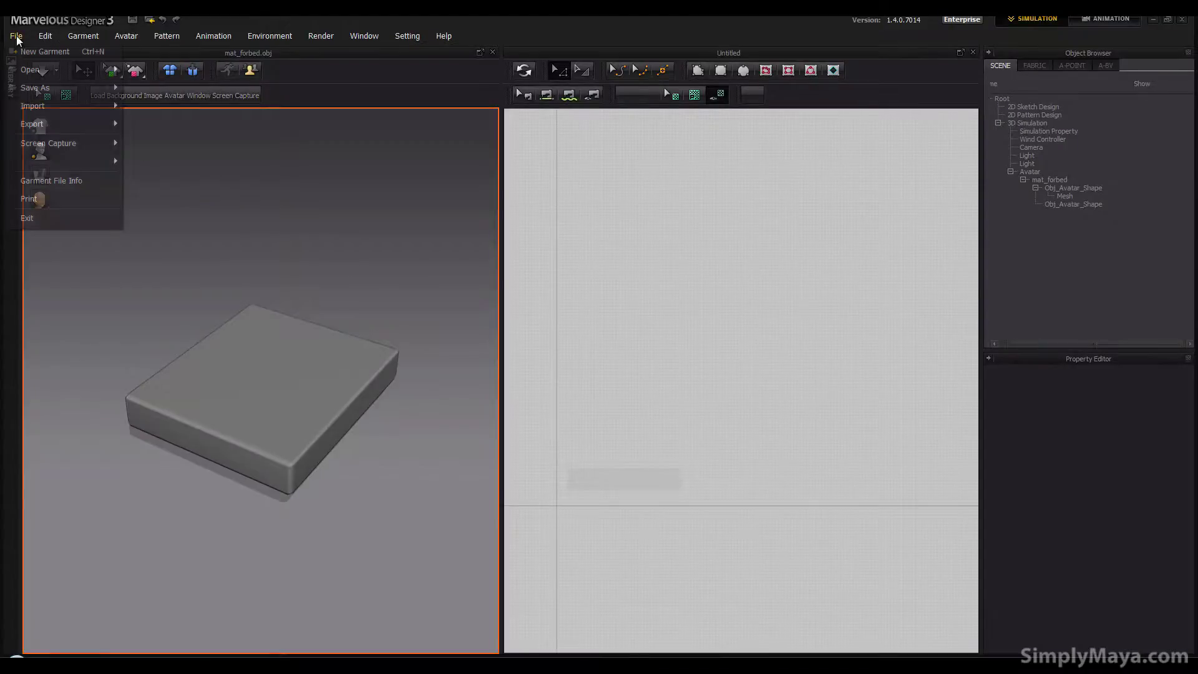
Step: Import bed_with_mat_md.obj as the avatar with units set to centimetres
mouse_move(37, 106)
click(181, 126)
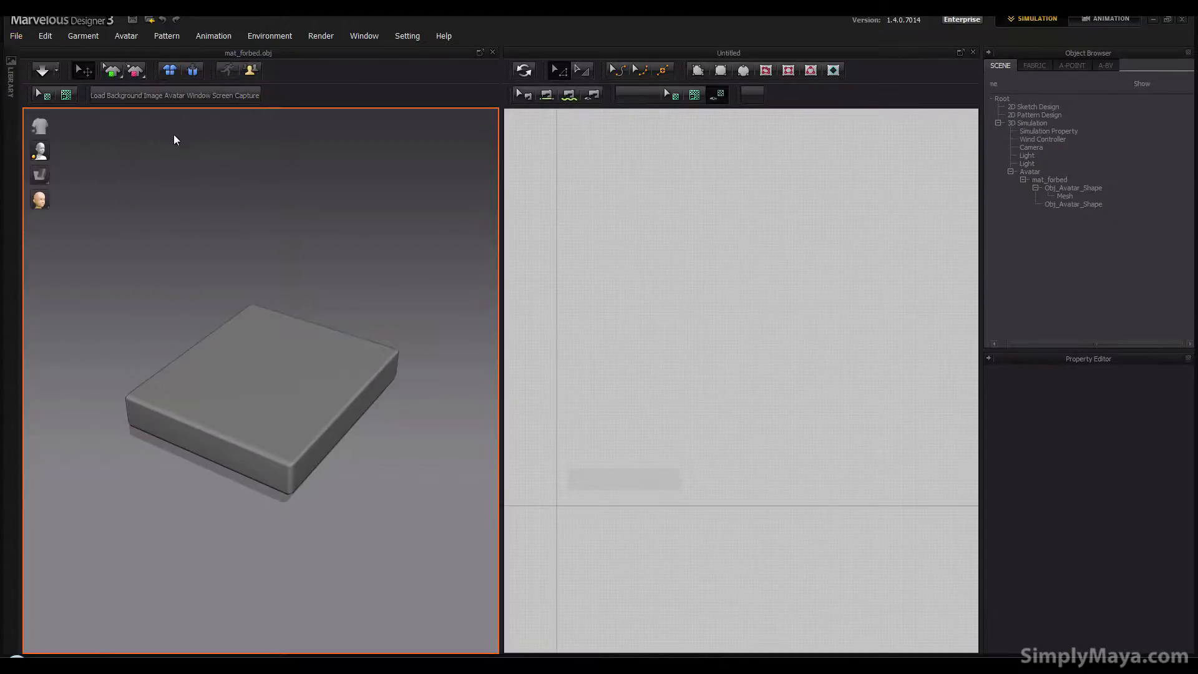
click(658, 217)
double_click(658, 215)
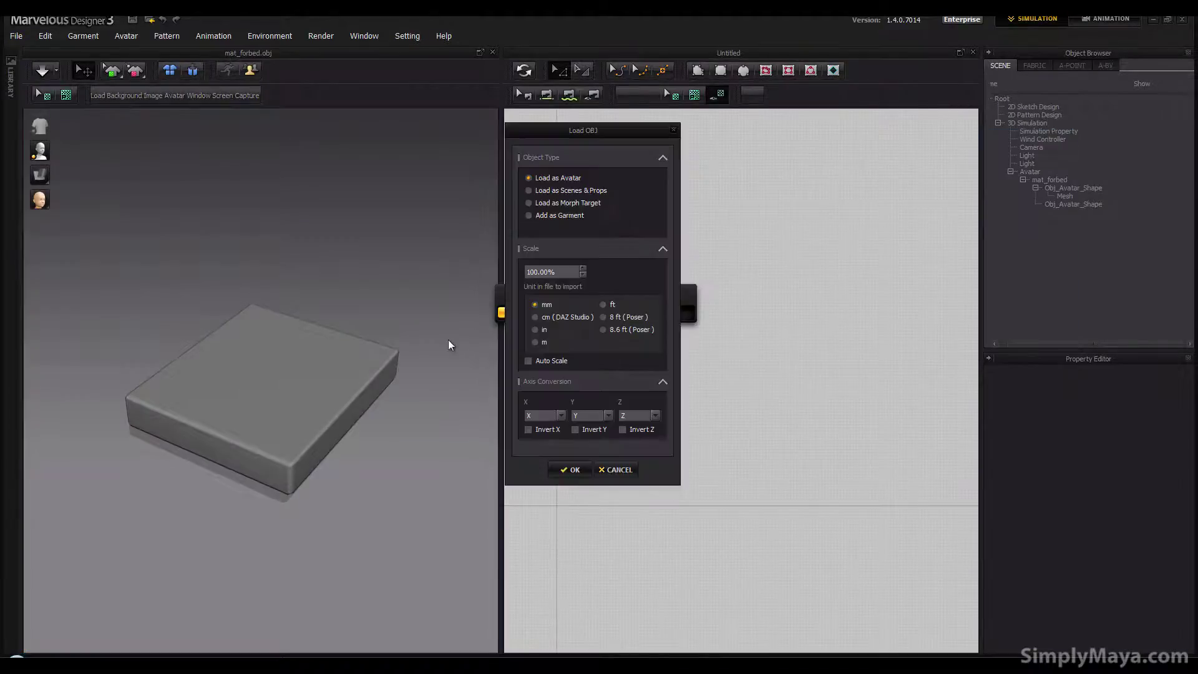
click(574, 317)
click(570, 469)
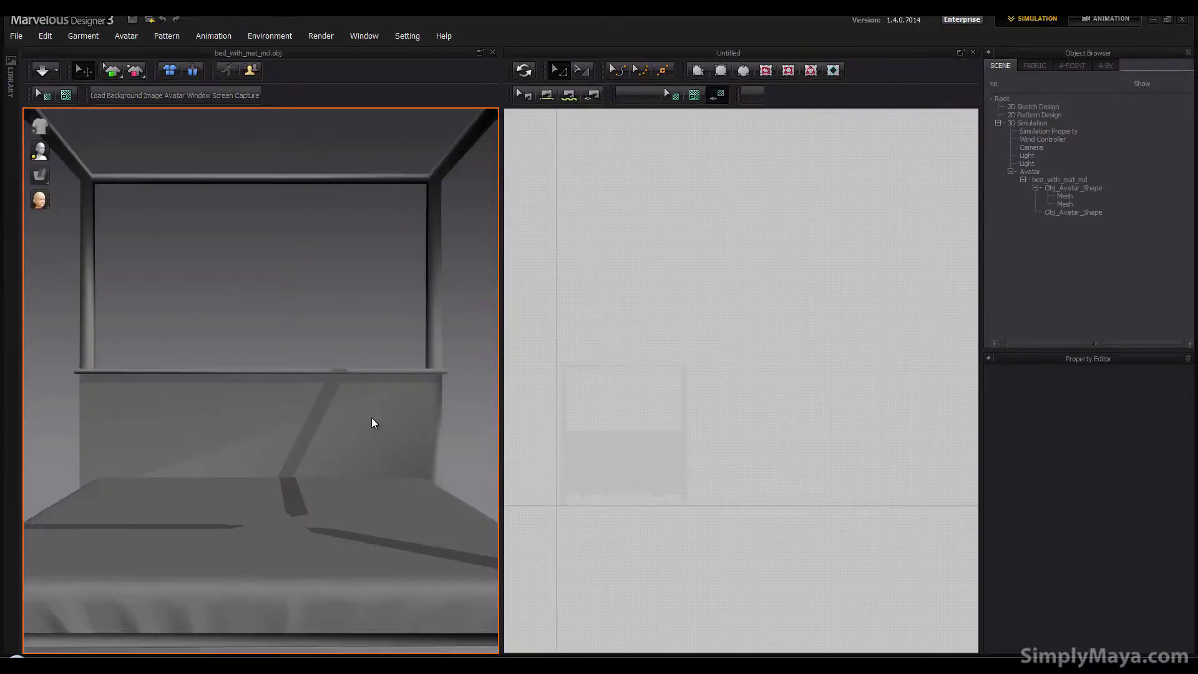
Step: Draw a rectangle pattern for the duvet in the 2D window
right_drag(364, 424, 237, 472)
right_drag(295, 404, 294, 440)
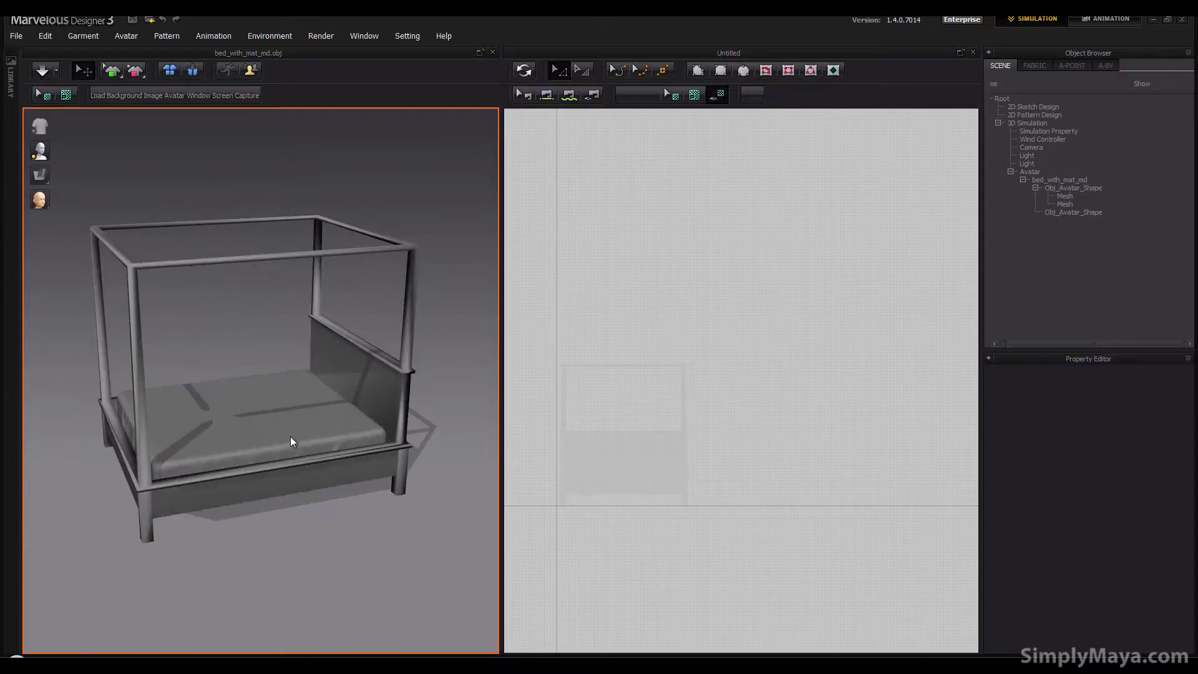
right_drag(688, 377, 736, 342)
click(720, 70)
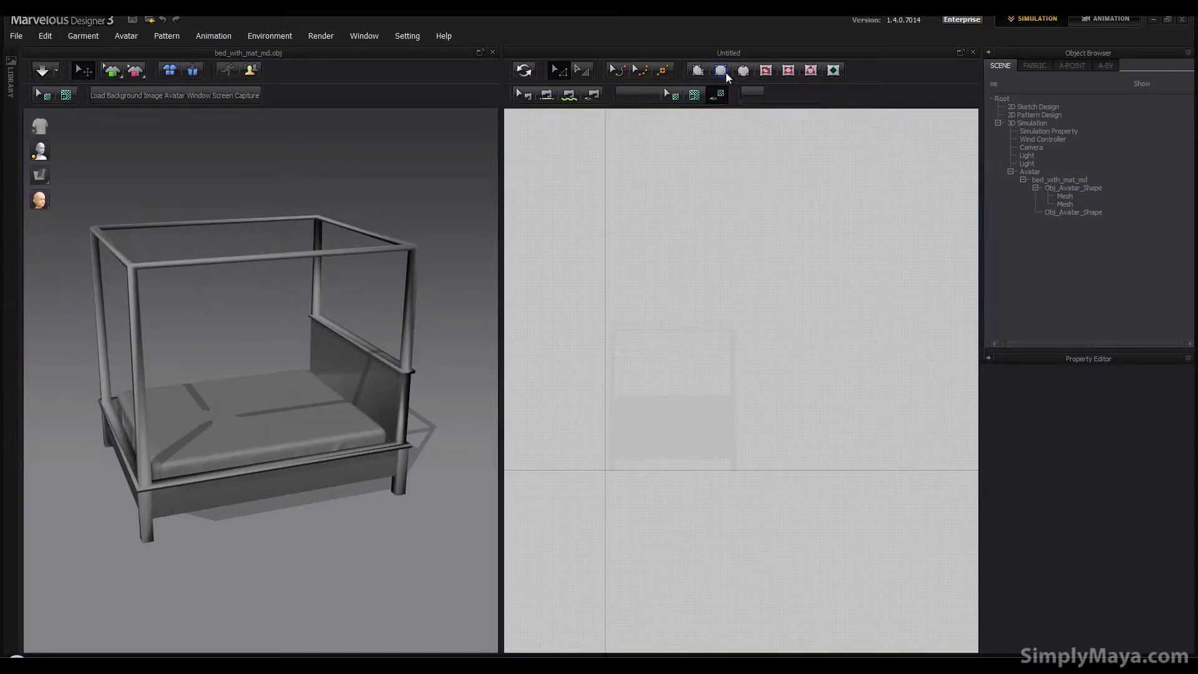
drag(594, 299, 754, 477)
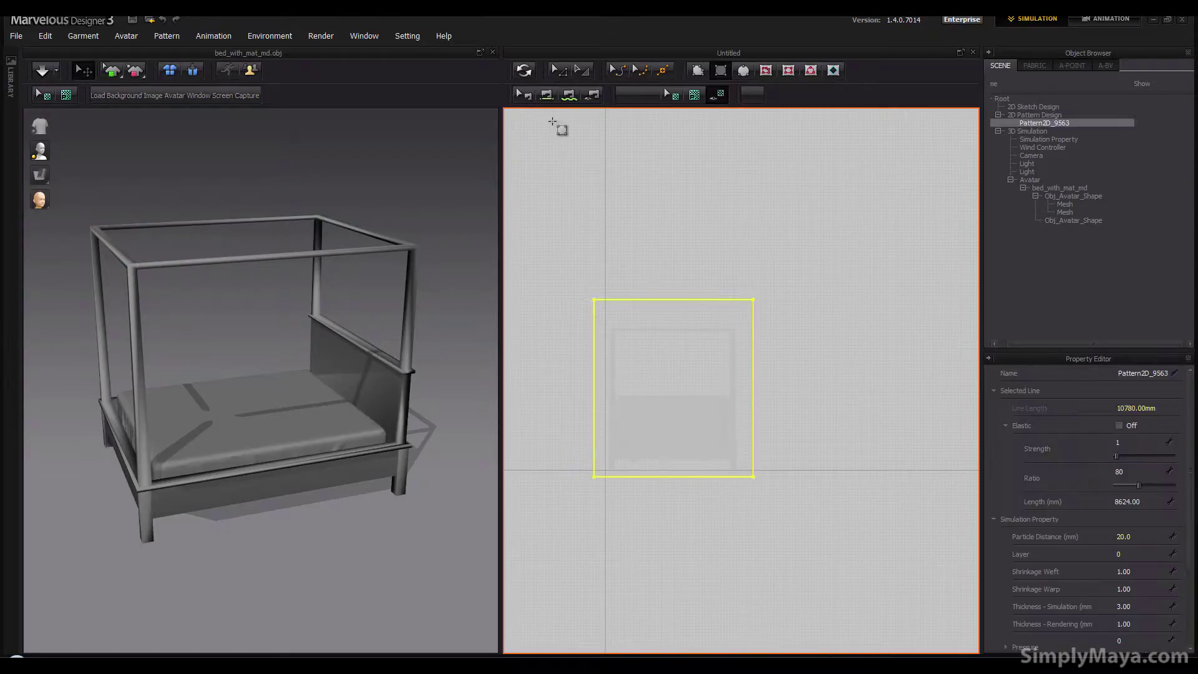
Step: Simulate to create the duvet cloth in 3D and select its panel
click(523, 70)
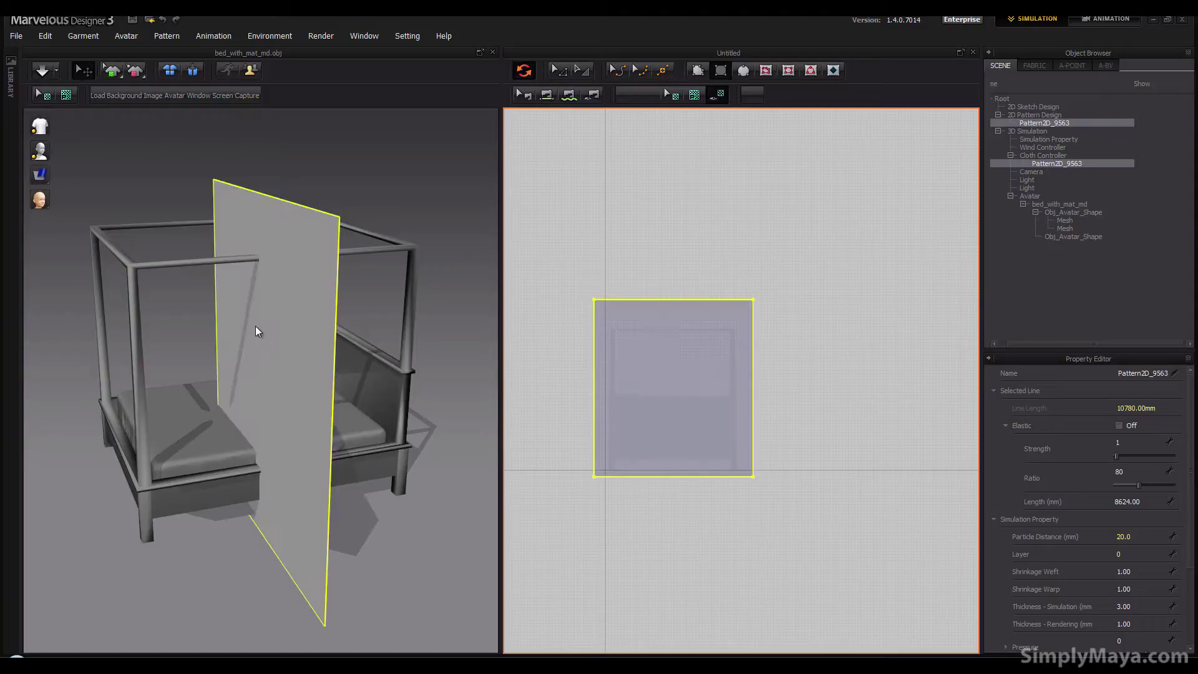
right_drag(264, 377, 291, 388)
click(329, 341)
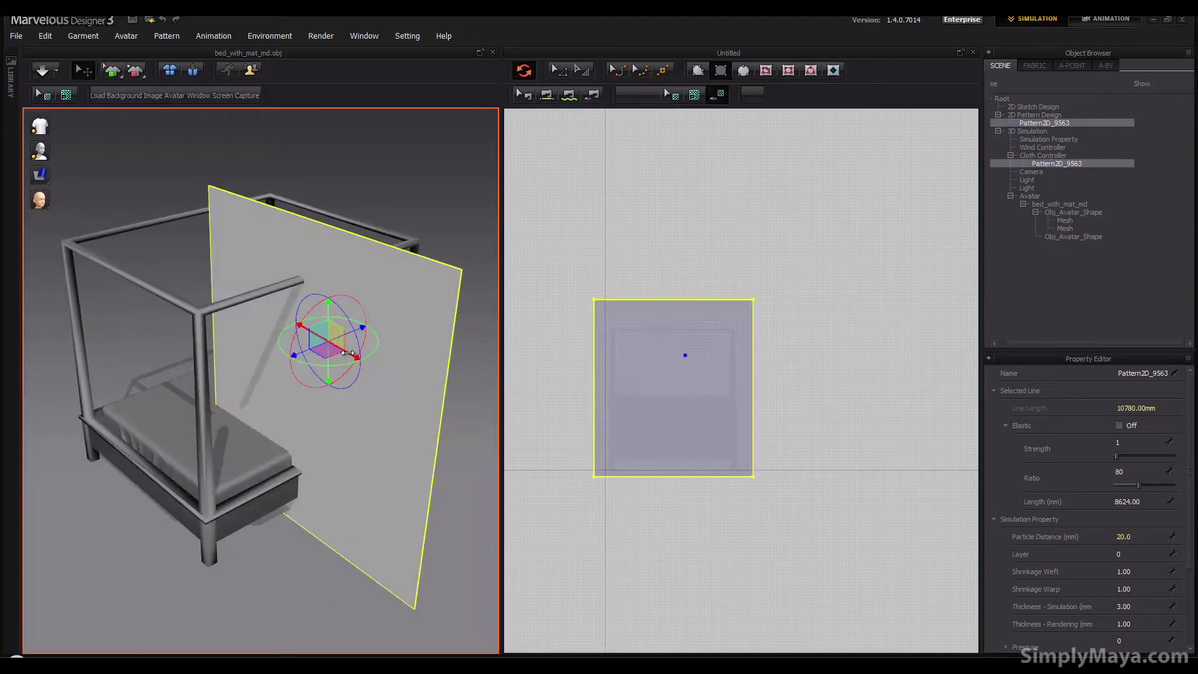
right_drag(348, 353, 253, 388)
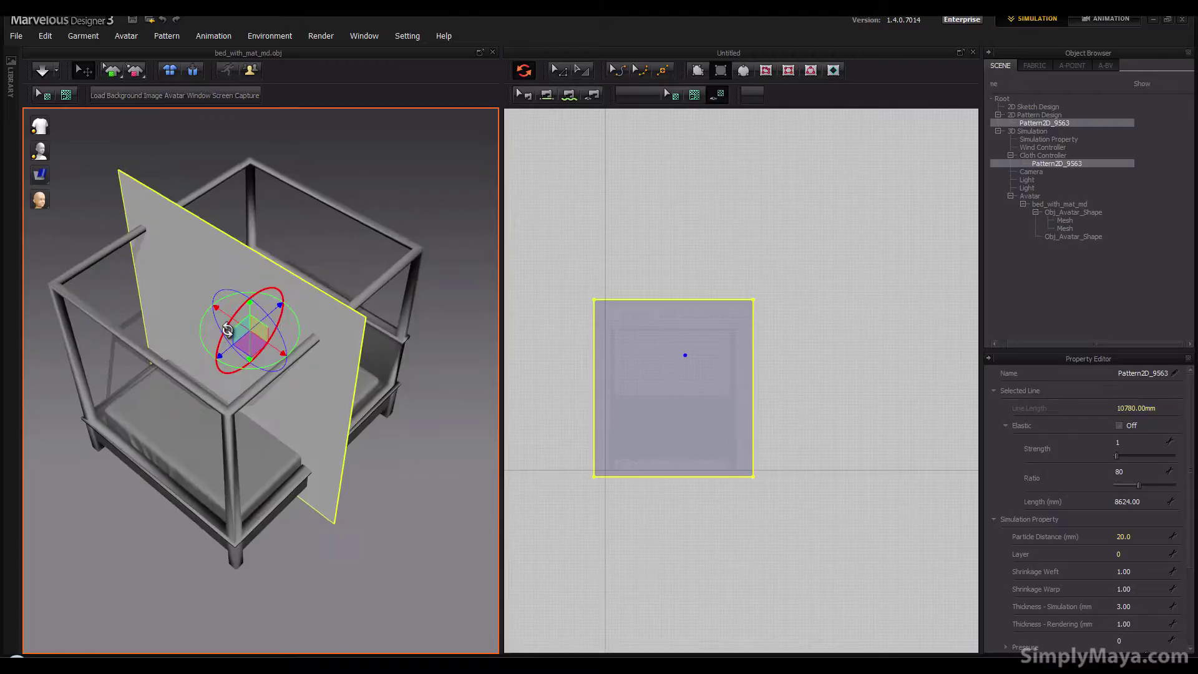
Step: Rotate the cloth nearly flat, lower it, and slide it sideways over the bed
drag(227, 331, 224, 349)
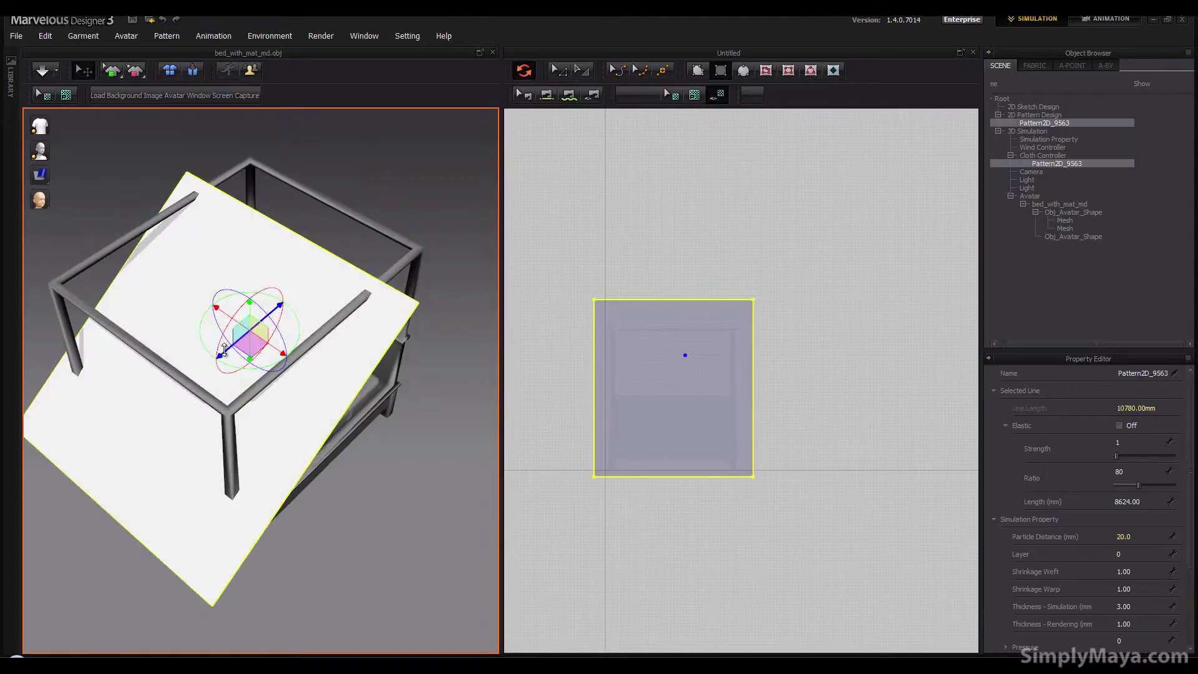
right_drag(225, 349, 202, 313)
drag(291, 254, 291, 267)
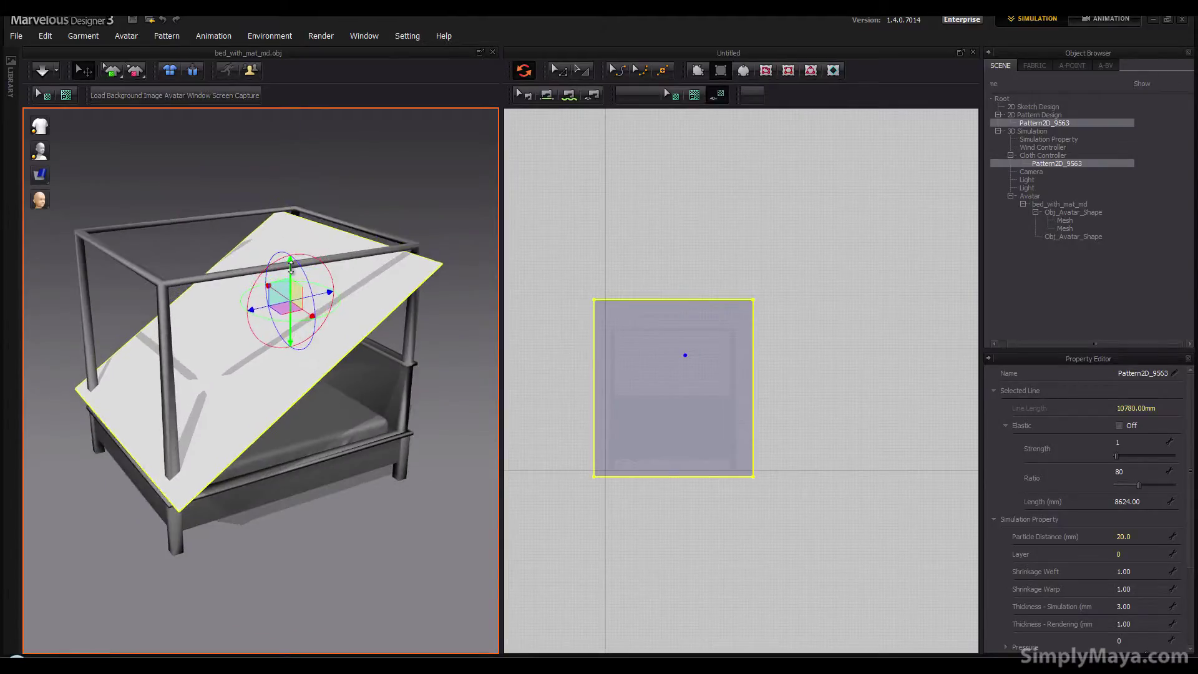
right_drag(291, 267, 259, 350)
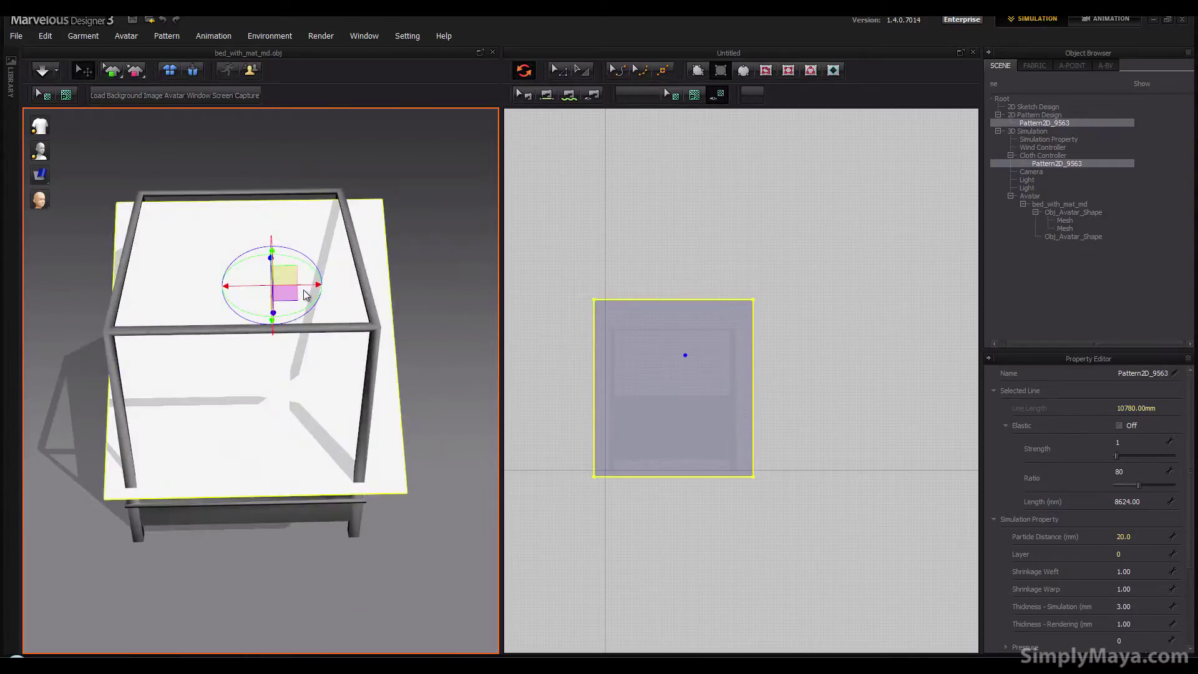
drag(306, 285, 296, 286)
right_drag(293, 350, 173, 451)
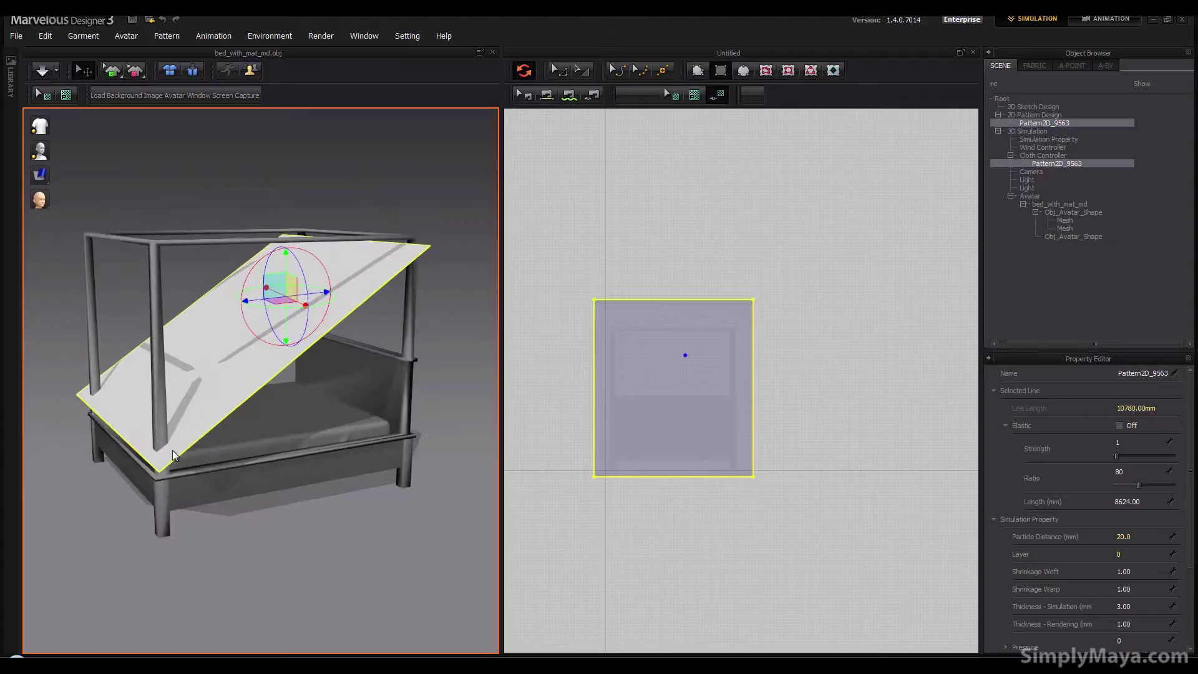
Step: Cancel the extra rectangle and shorten the pattern by raising its bottom edge
click(668, 462)
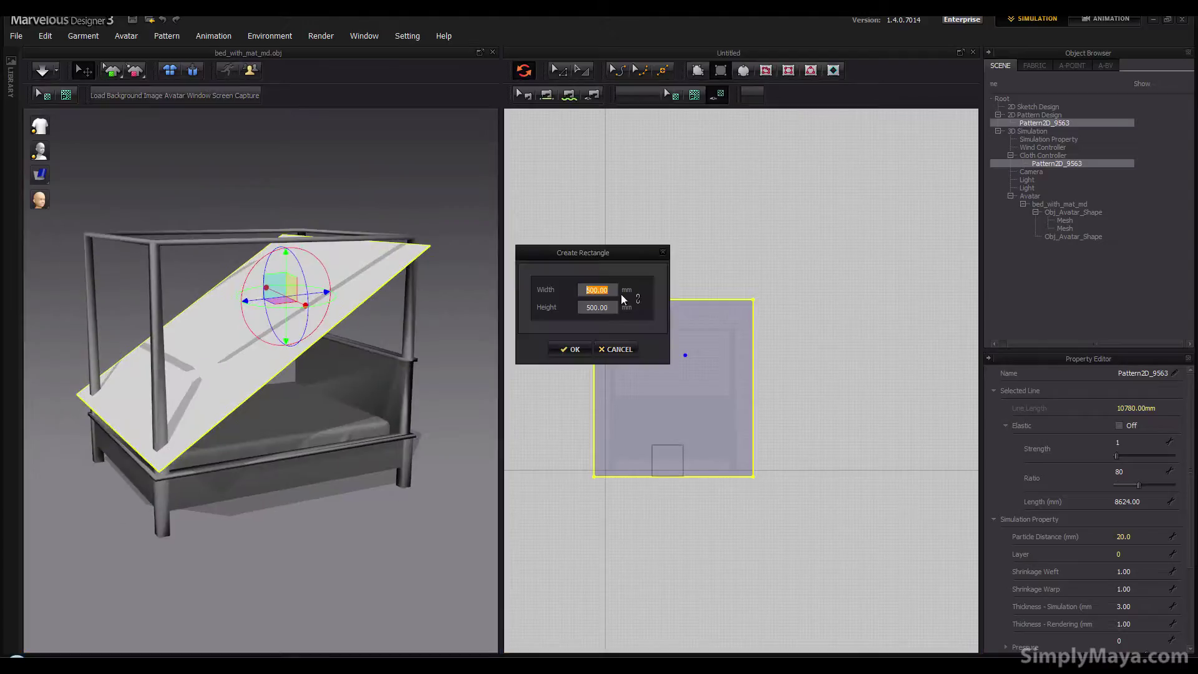
click(614, 349)
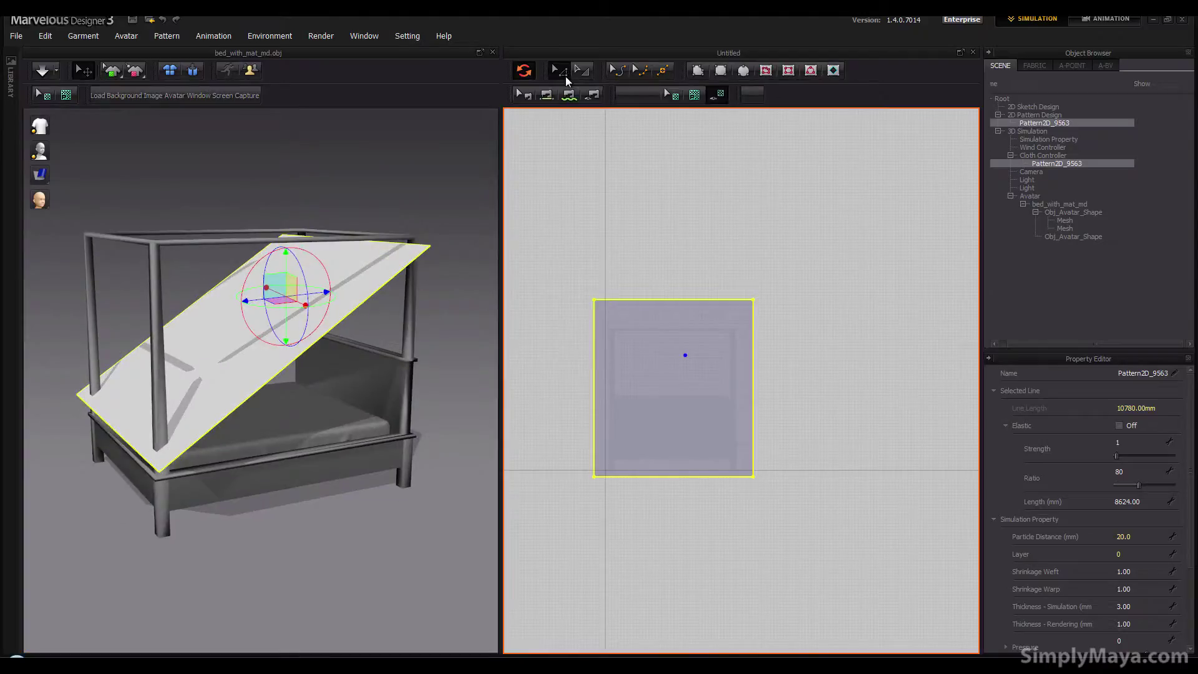
click(581, 70)
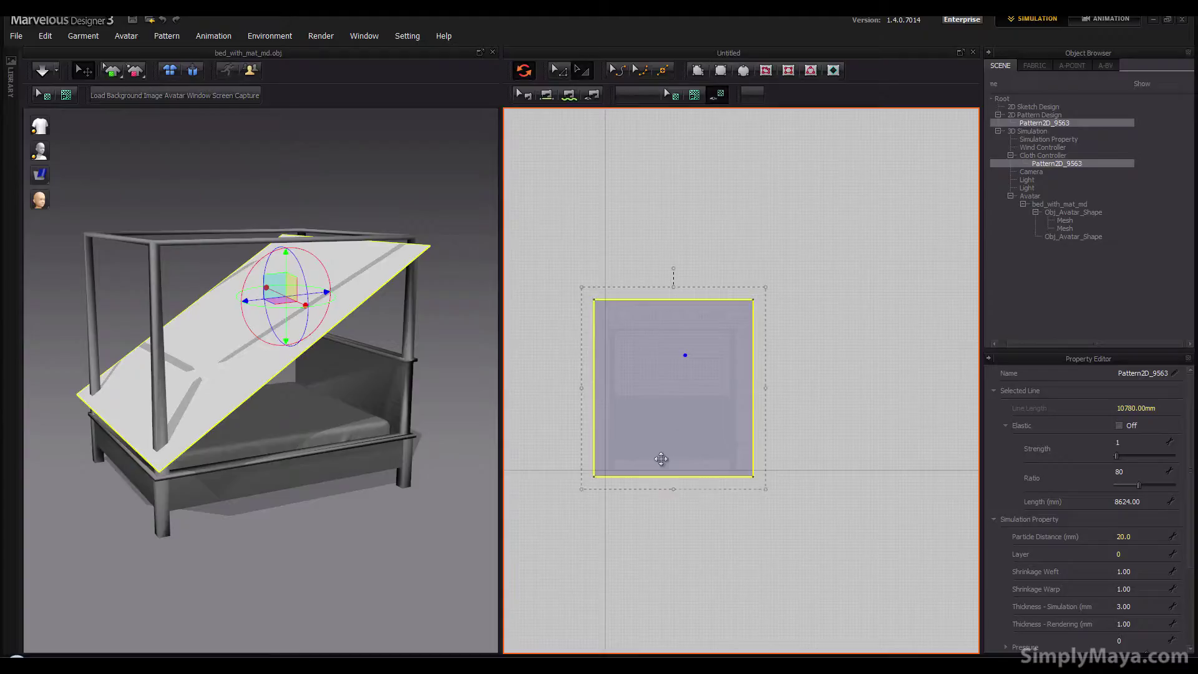
drag(679, 491, 679, 480)
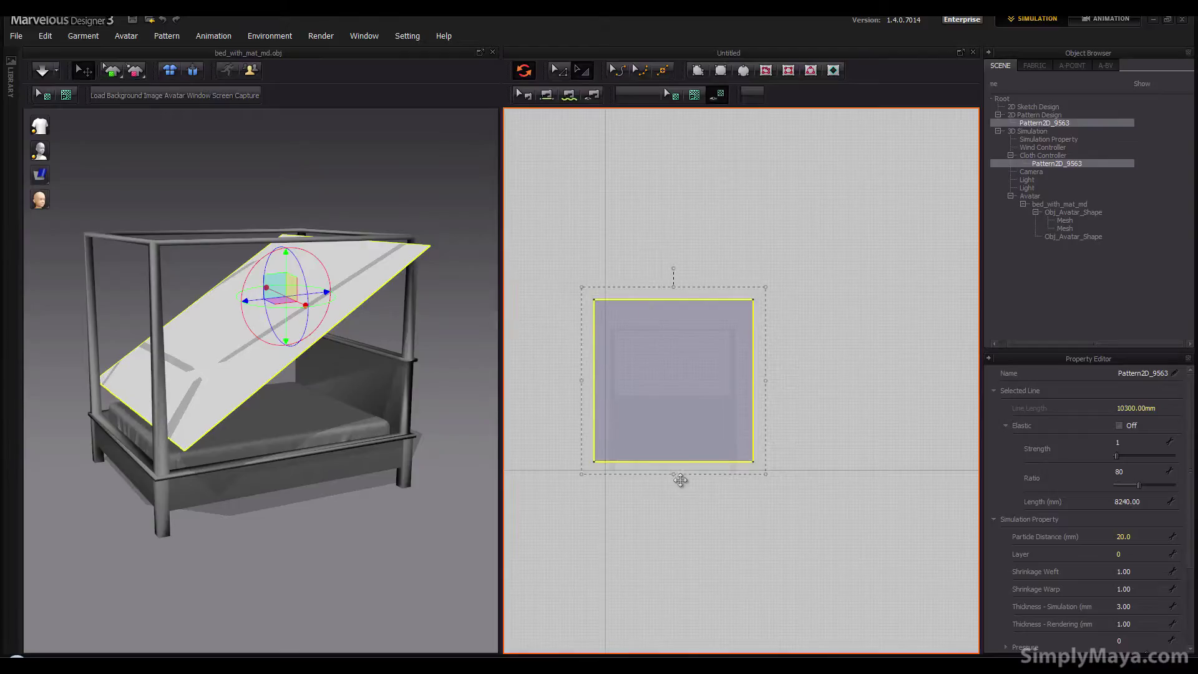
Step: Set the particle distance to 40 and simulate so the cloth drapes over the bed
right_drag(321, 430, 313, 358)
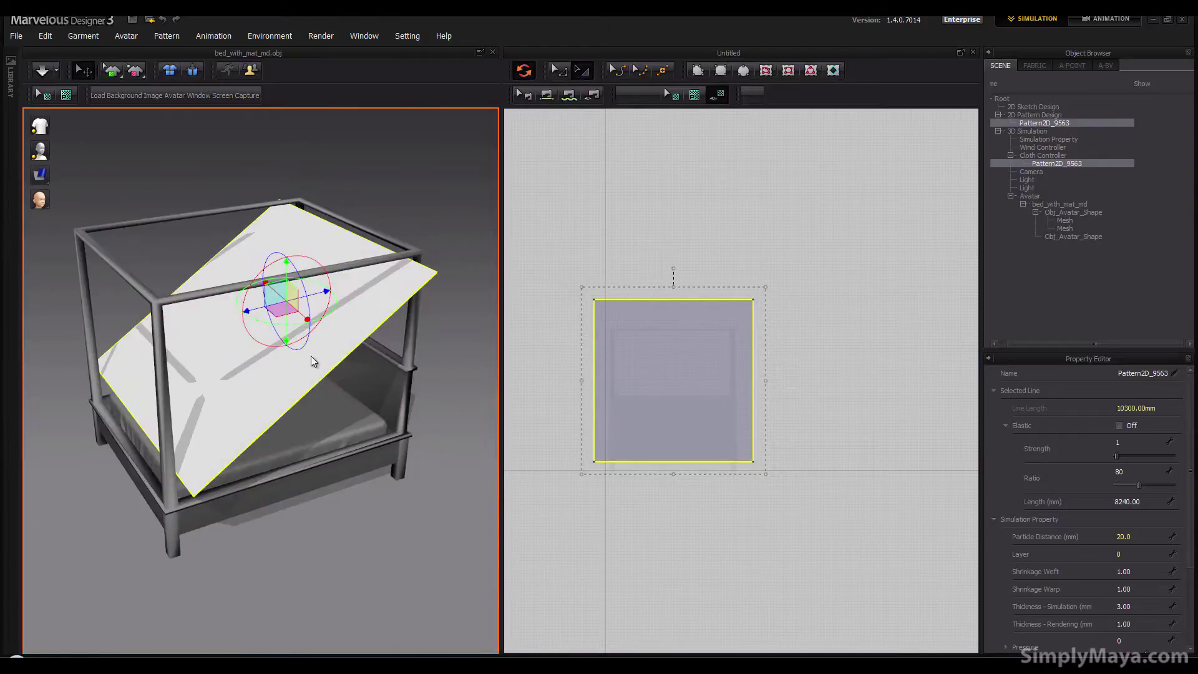
right_drag(223, 483, 268, 365)
right_drag(355, 369, 313, 342)
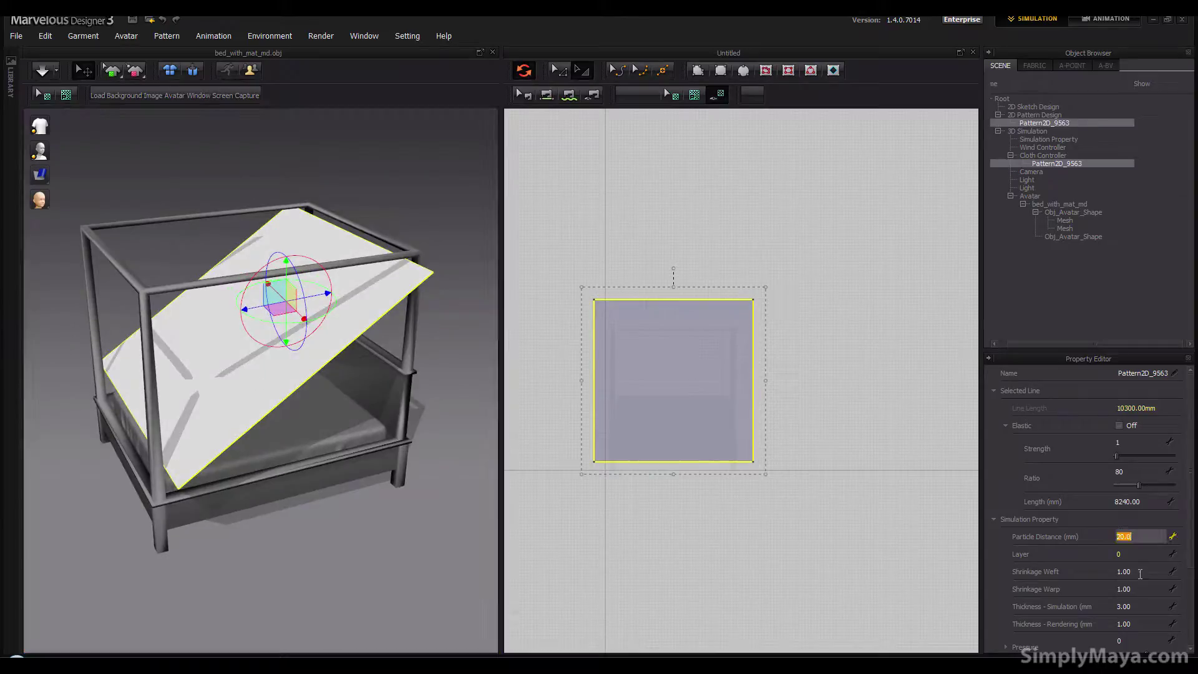
text(0)
key(Return)
scroll(1143, 572, down, 1)
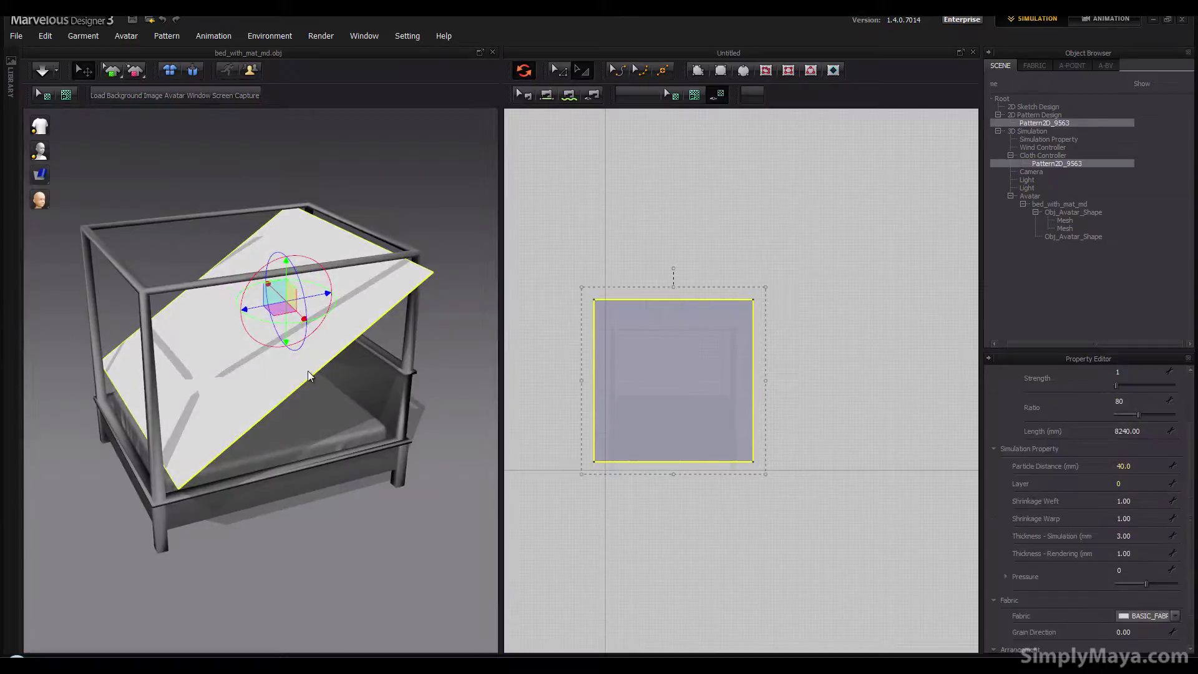
right_drag(308, 371, 191, 415)
click(42, 70)
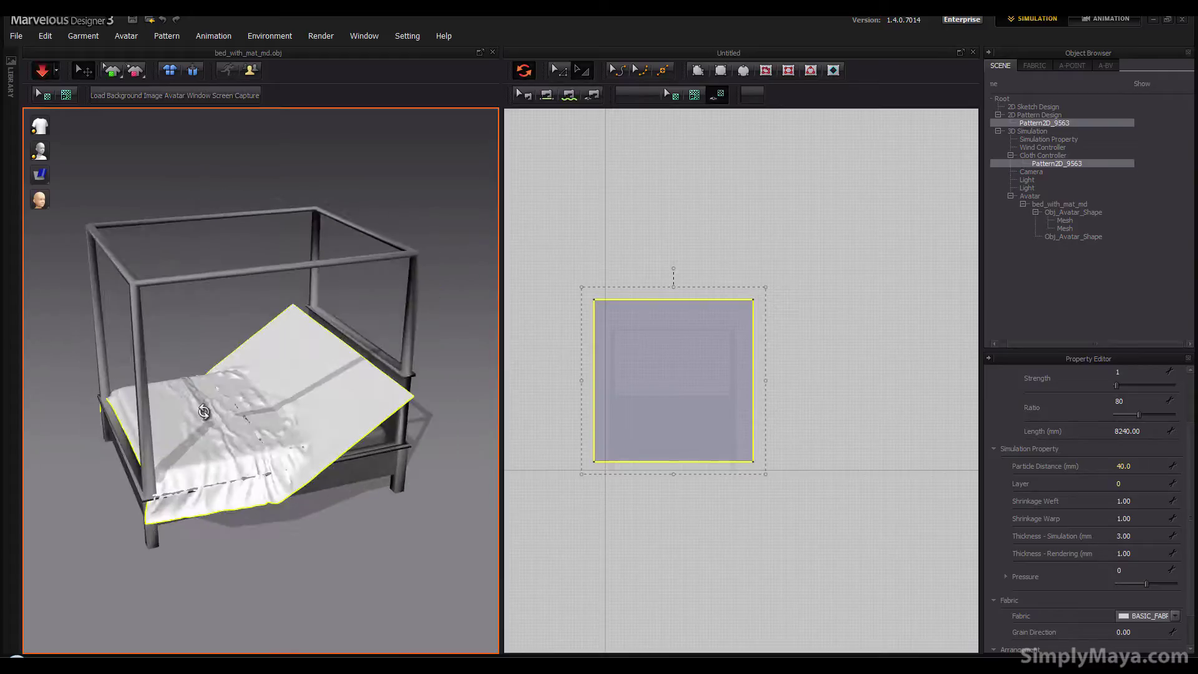
Step: Pull the cloth's back and front-left corners up while it simulates
click(371, 429)
mouse_move(361, 418)
mouse_down()
mouse_move(318, 365)
mouse_move(260, 357)
mouse_move(300, 469)
mouse_move(238, 392)
mouse_move(199, 425)
mouse_move(192, 450)
mouse_up()
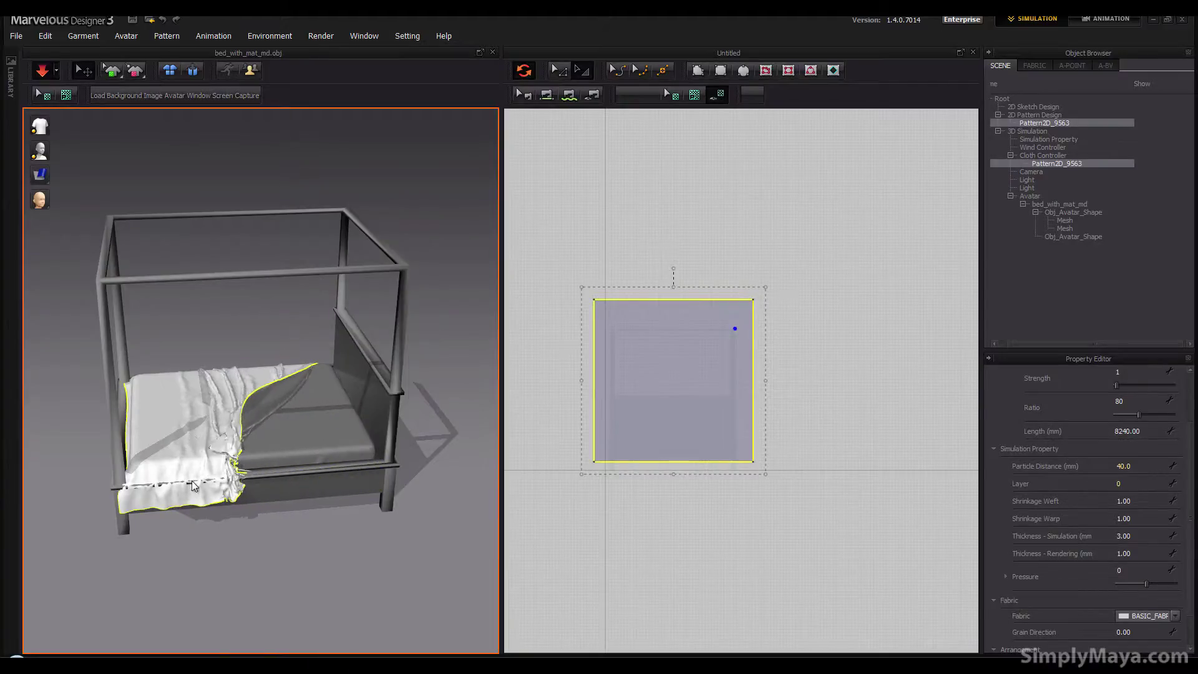
mouse_move(196, 484)
right_down()
mouse_move(290, 513)
mouse_move(380, 521)
mouse_move(313, 484)
mouse_move(187, 495)
right_up()
click(179, 484)
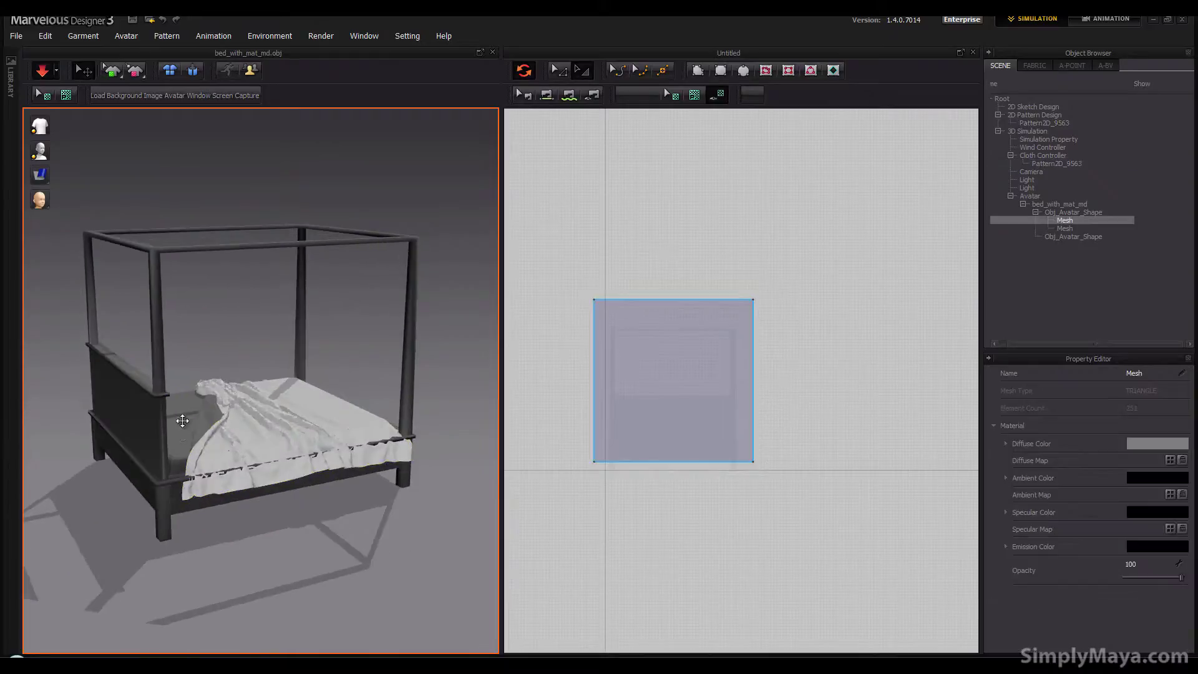
mouse_move(180, 479)
mouse_down()
mouse_move(182, 394)
mouse_move(229, 317)
mouse_move(252, 308)
mouse_move(312, 315)
mouse_move(374, 383)
mouse_move(388, 427)
mouse_up()
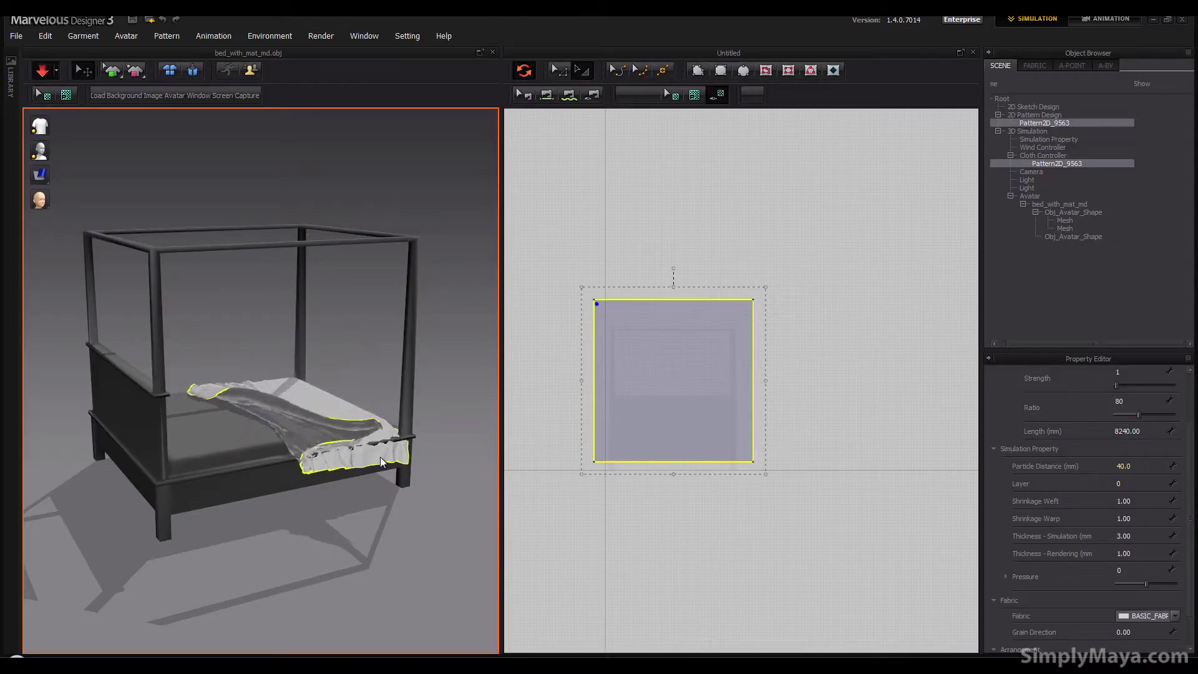
right_drag(388, 427, 259, 447)
Step: Fold a cloth corner back, pull it toward the front rail, and stop simulating
mouse_move(263, 395)
mouse_down()
mouse_move(212, 350)
mouse_move(176, 348)
mouse_move(116, 426)
mouse_up()
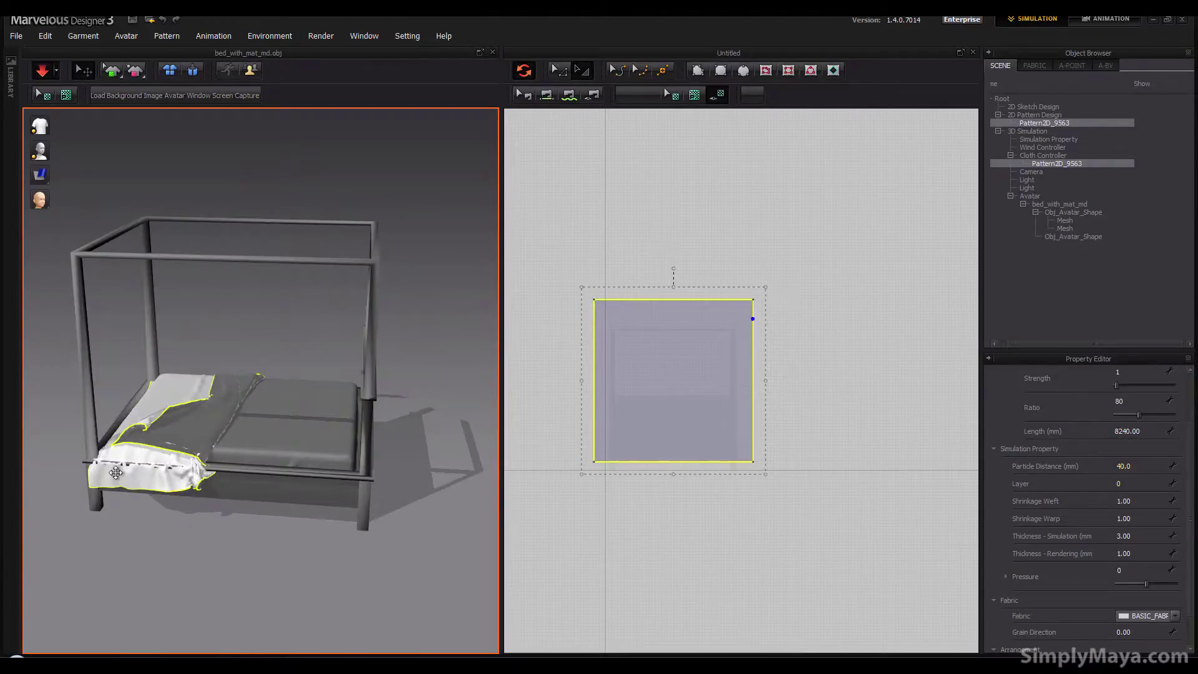
right_drag(118, 437, 118, 521)
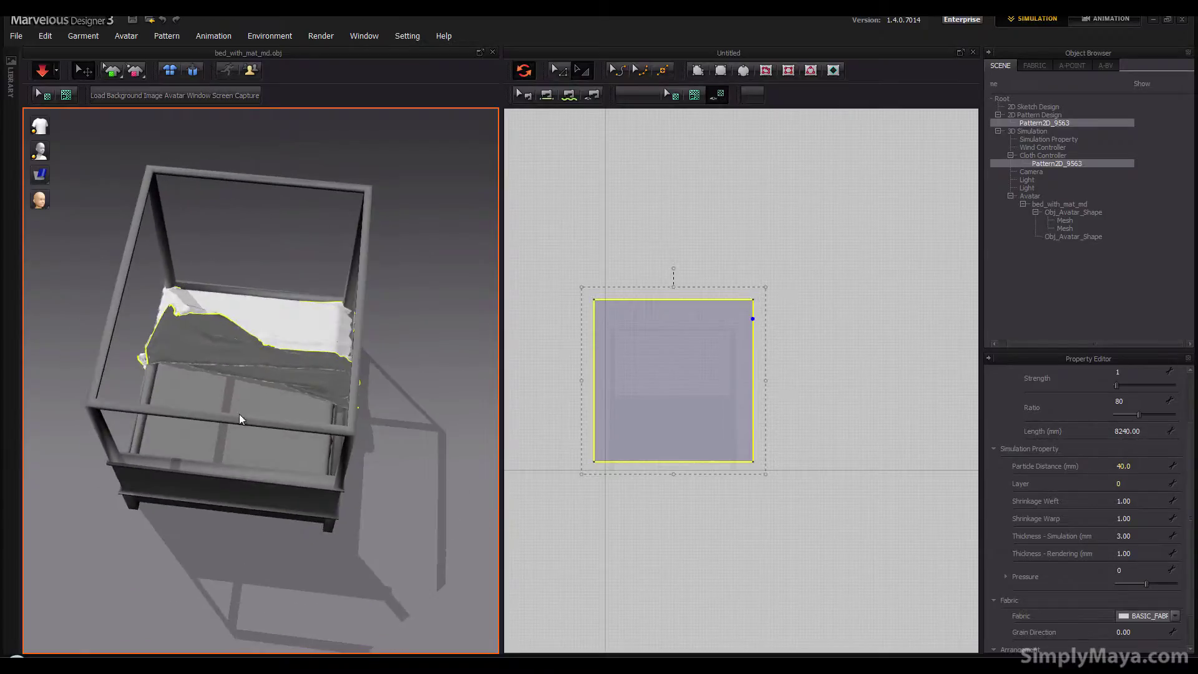
drag(242, 377, 232, 432)
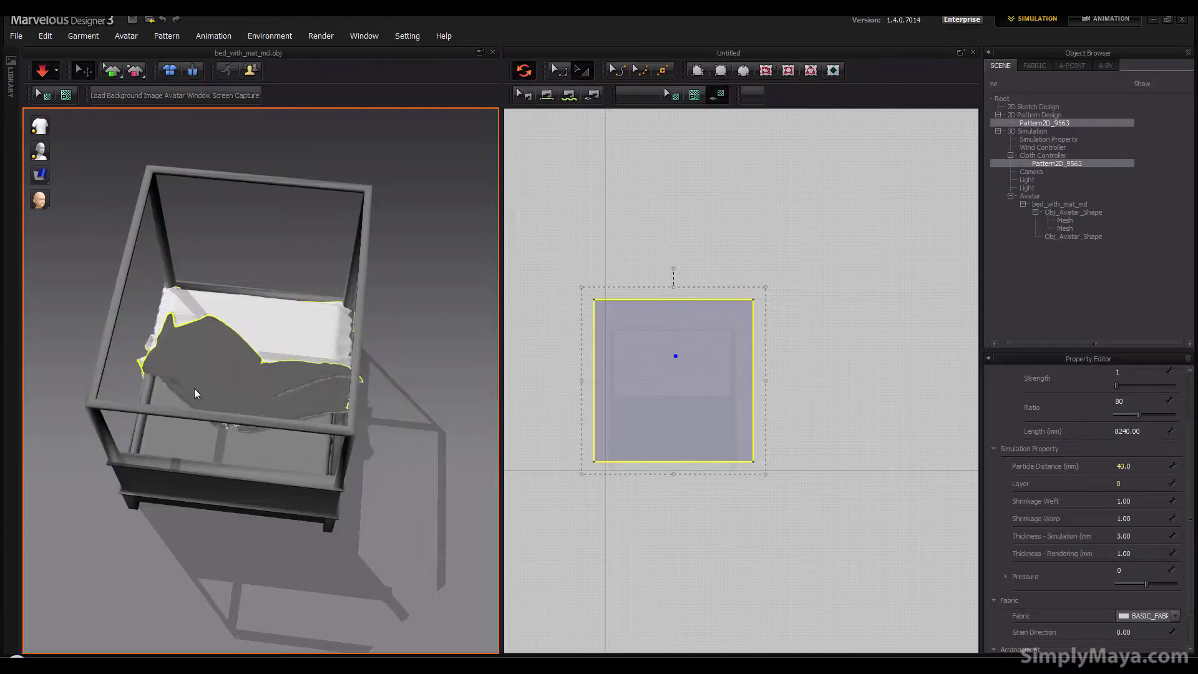
right_drag(235, 406, 298, 423)
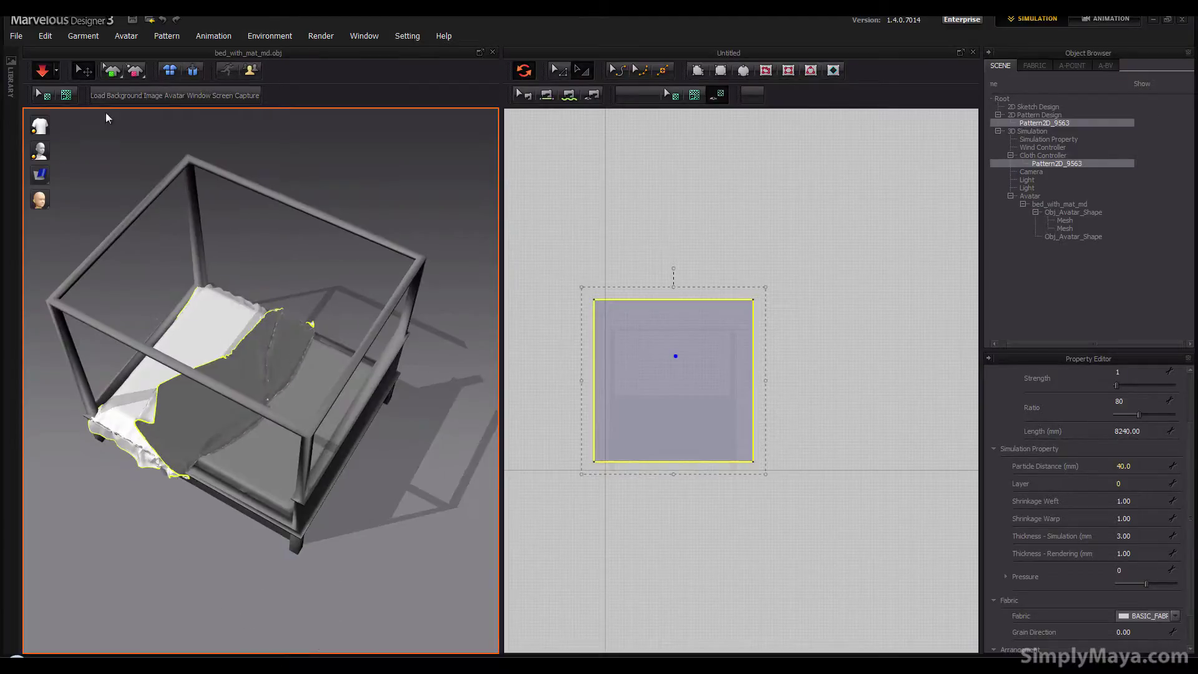
click(41, 73)
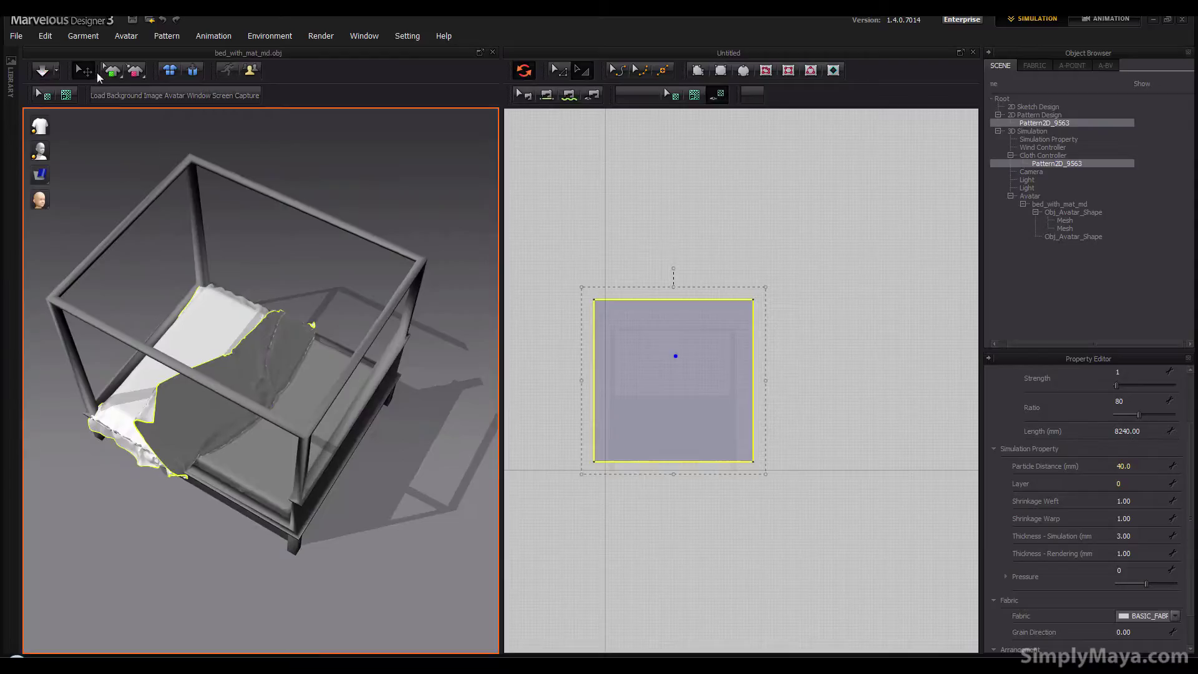
Step: Turn on textured mesh view, pin a cloth patch near the bed's foot, and simulate
click(135, 72)
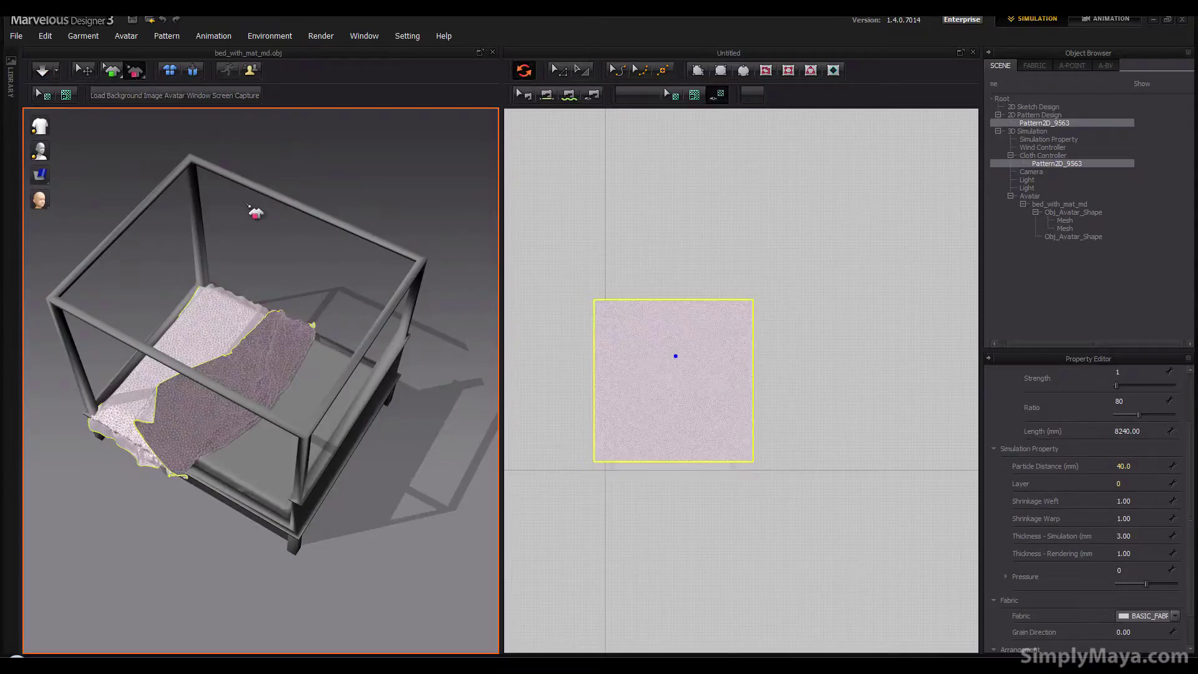
right_drag(256, 212, 212, 414)
drag(212, 414, 234, 406)
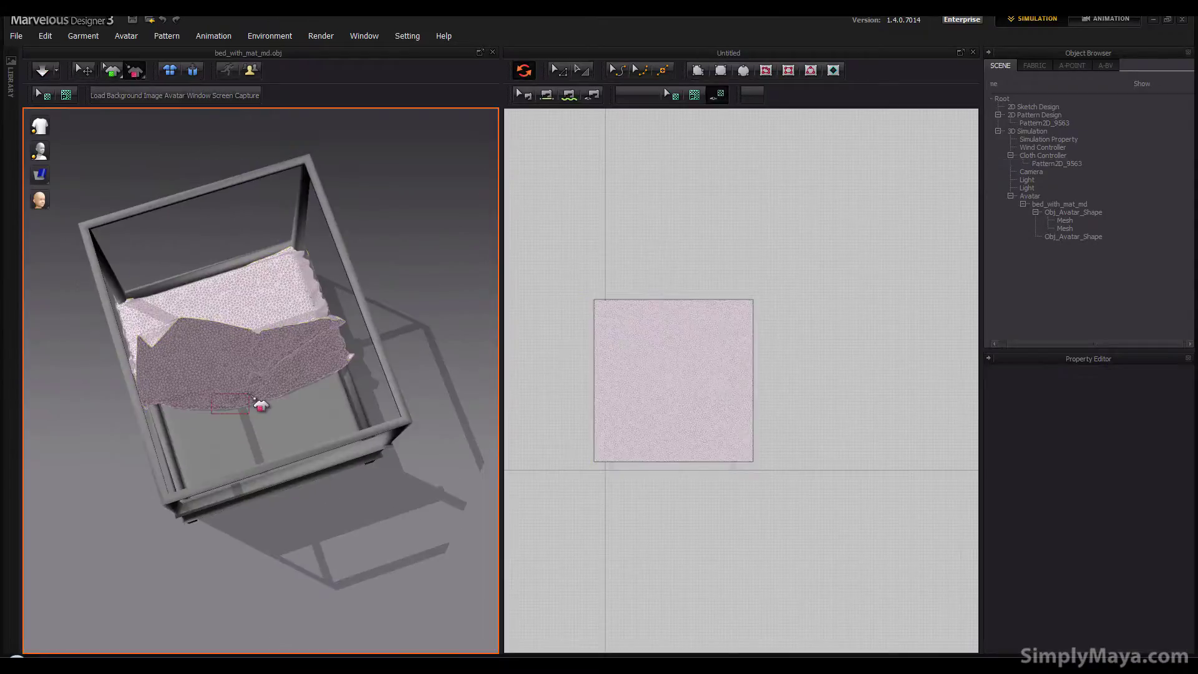
drag(318, 402, 312, 412)
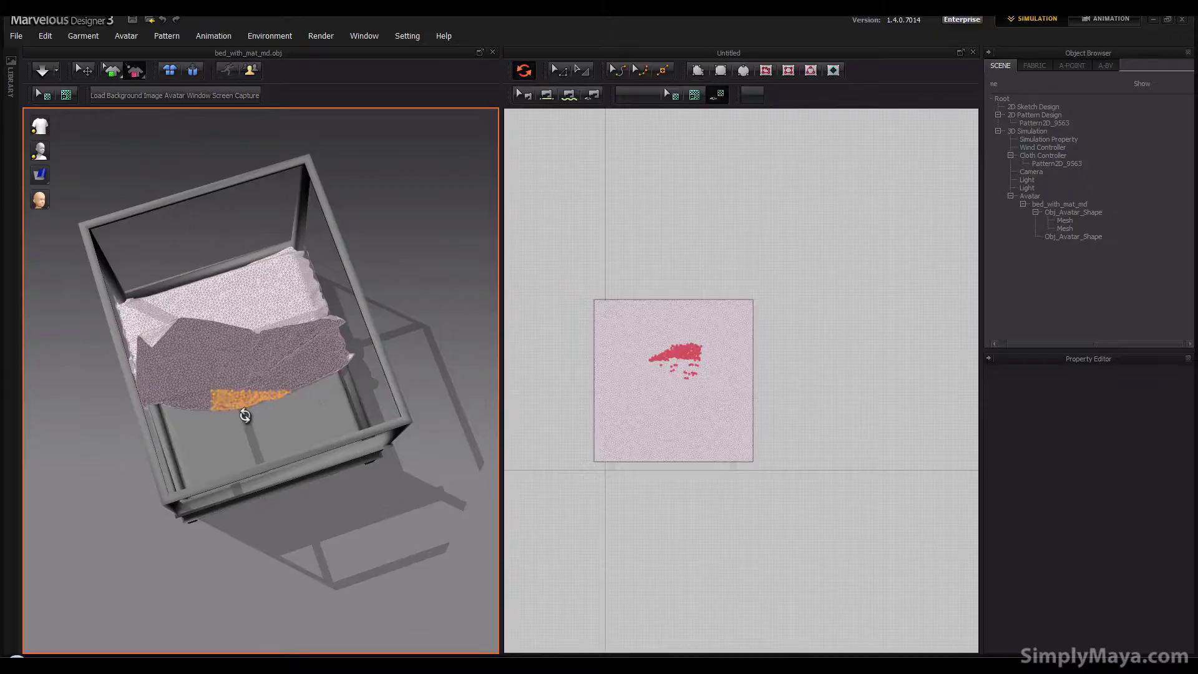
right_drag(246, 415, 255, 320)
click(42, 70)
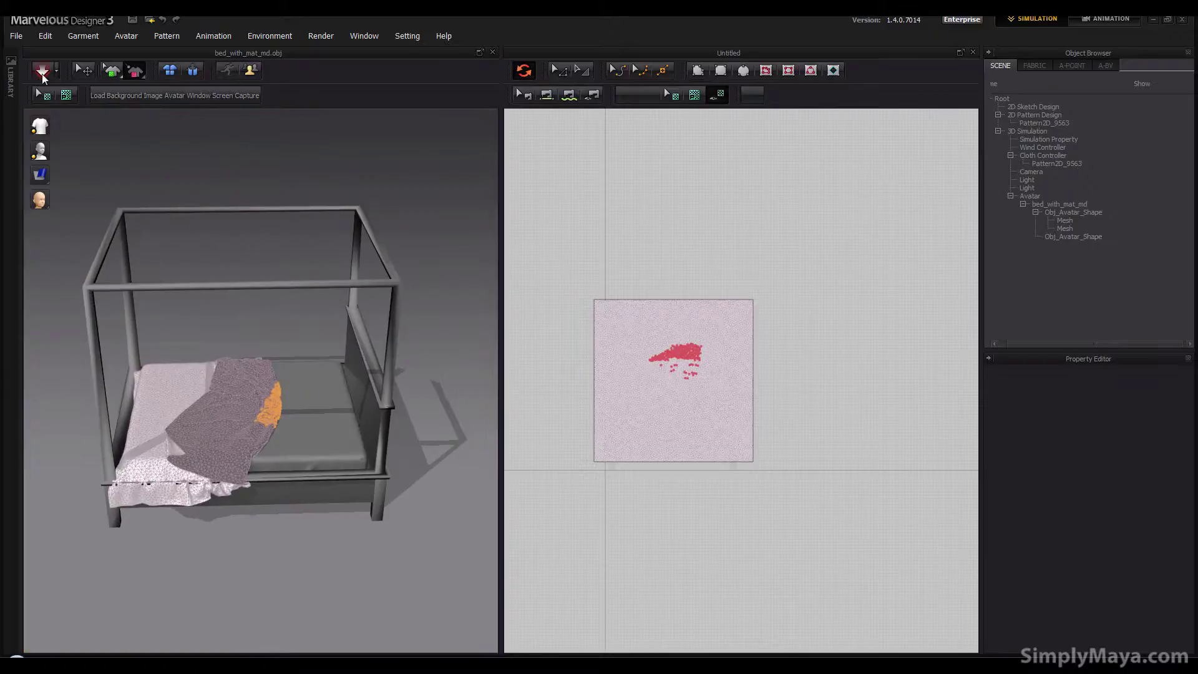
Step: Lift the pinned patch above the bed, remove its pin, and pin a band near the foot
click(280, 388)
right_drag(284, 389, 267, 391)
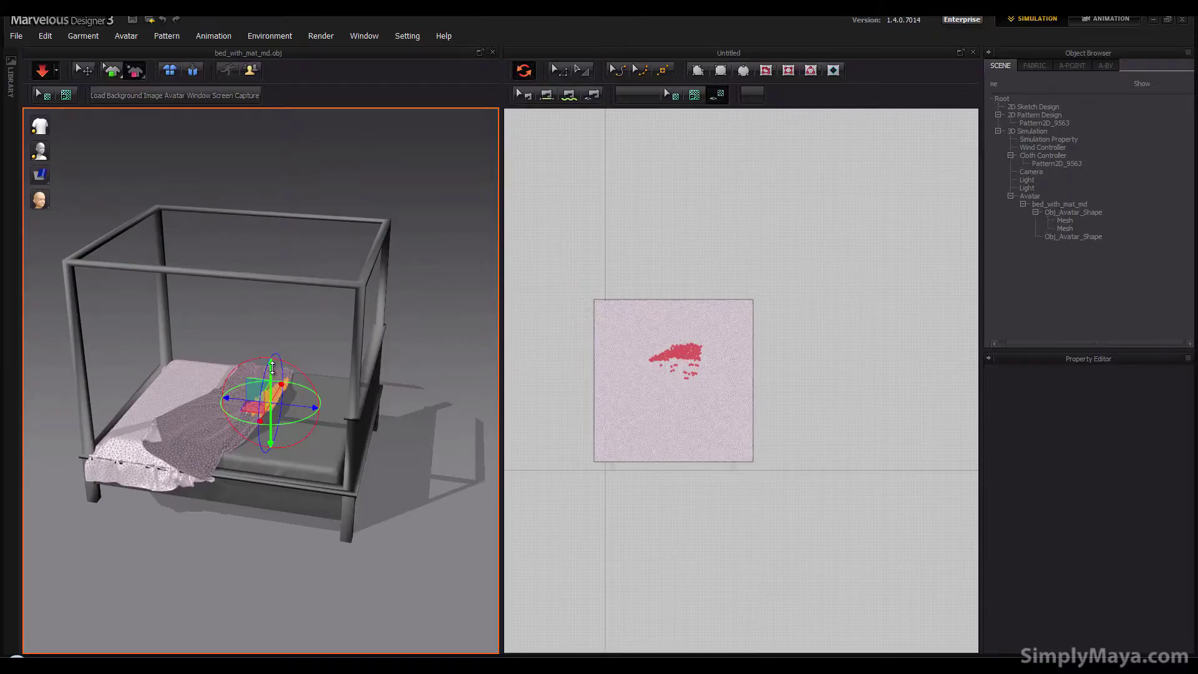
drag(270, 388, 340, 387)
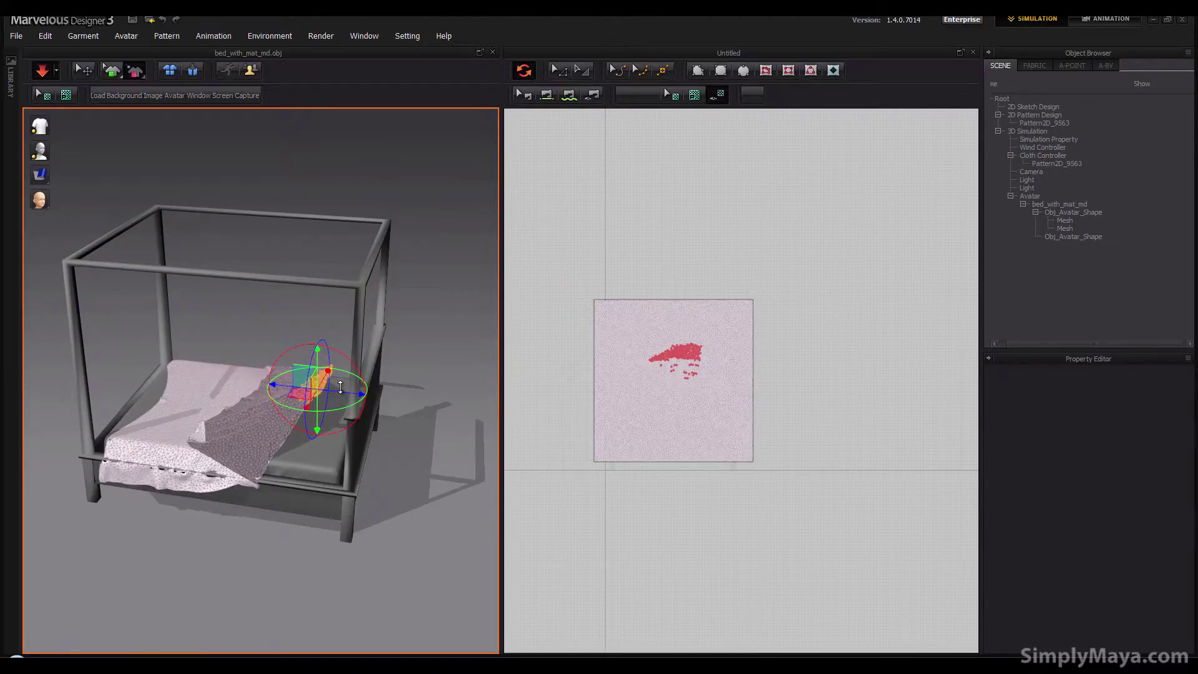
right_click(320, 382)
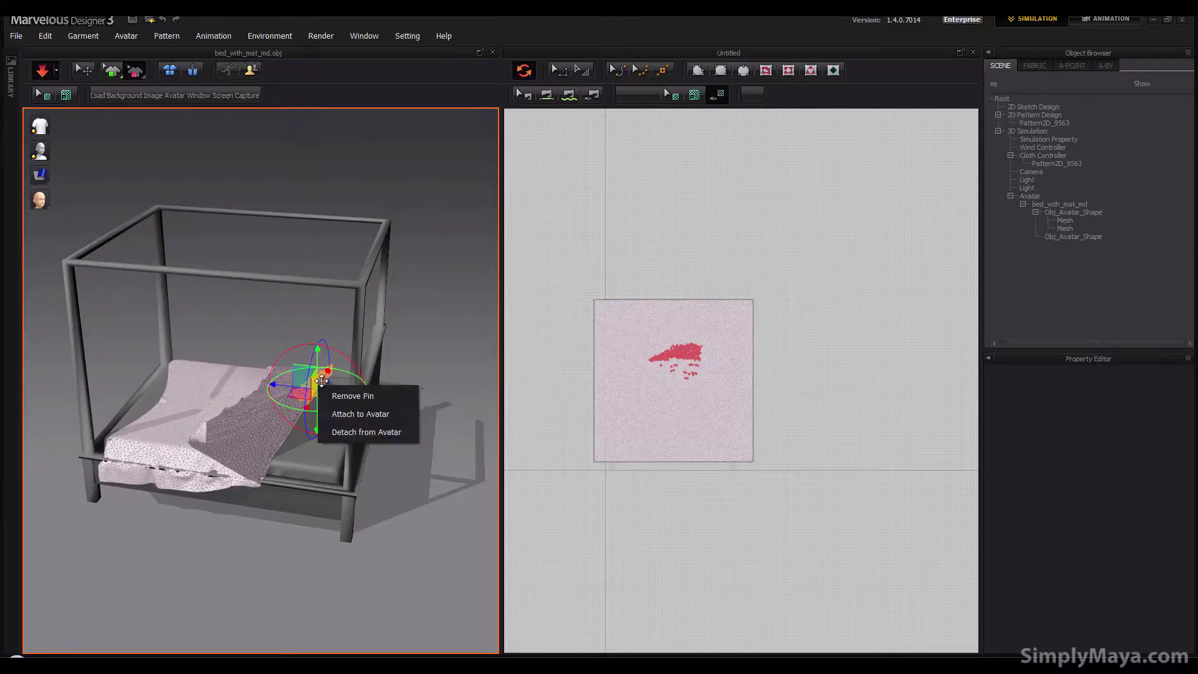
click(353, 396)
right_drag(330, 395, 248, 450)
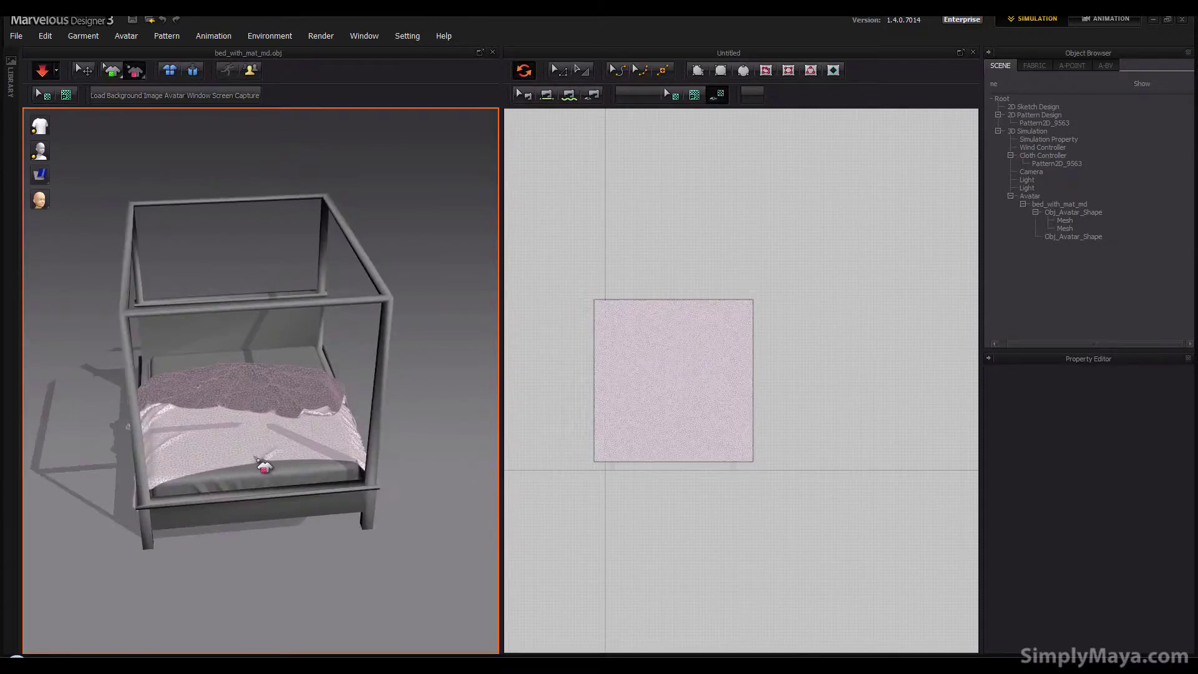
drag(317, 486, 316, 484)
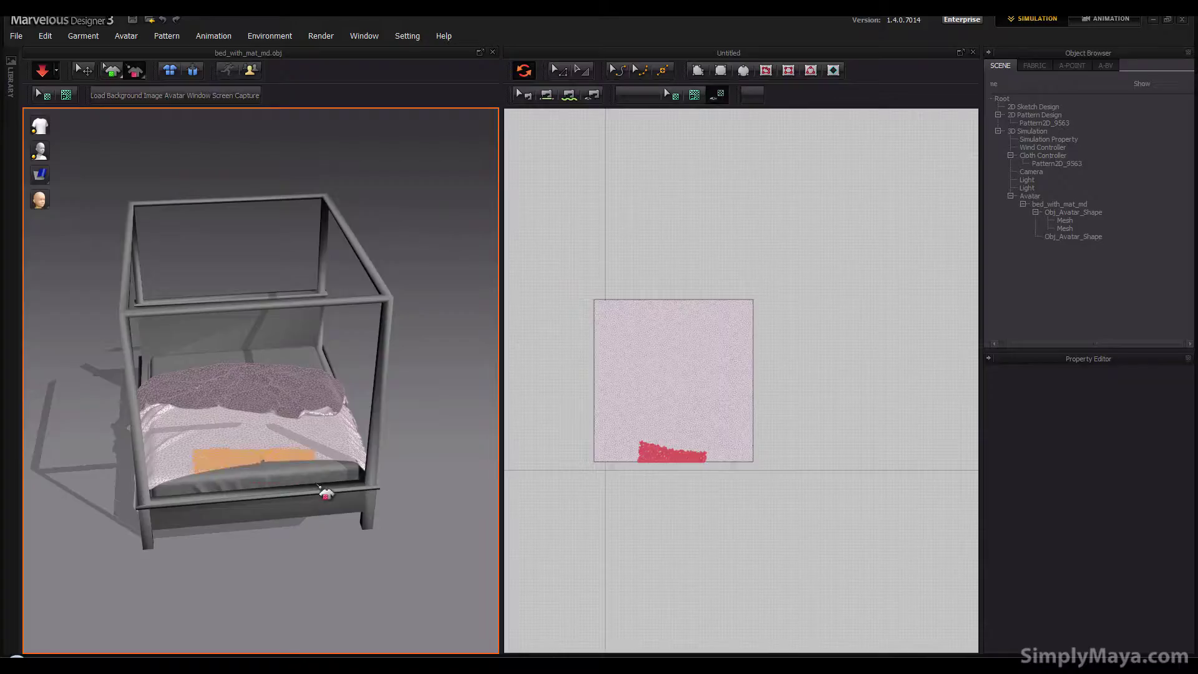
right_drag(200, 494, 141, 491)
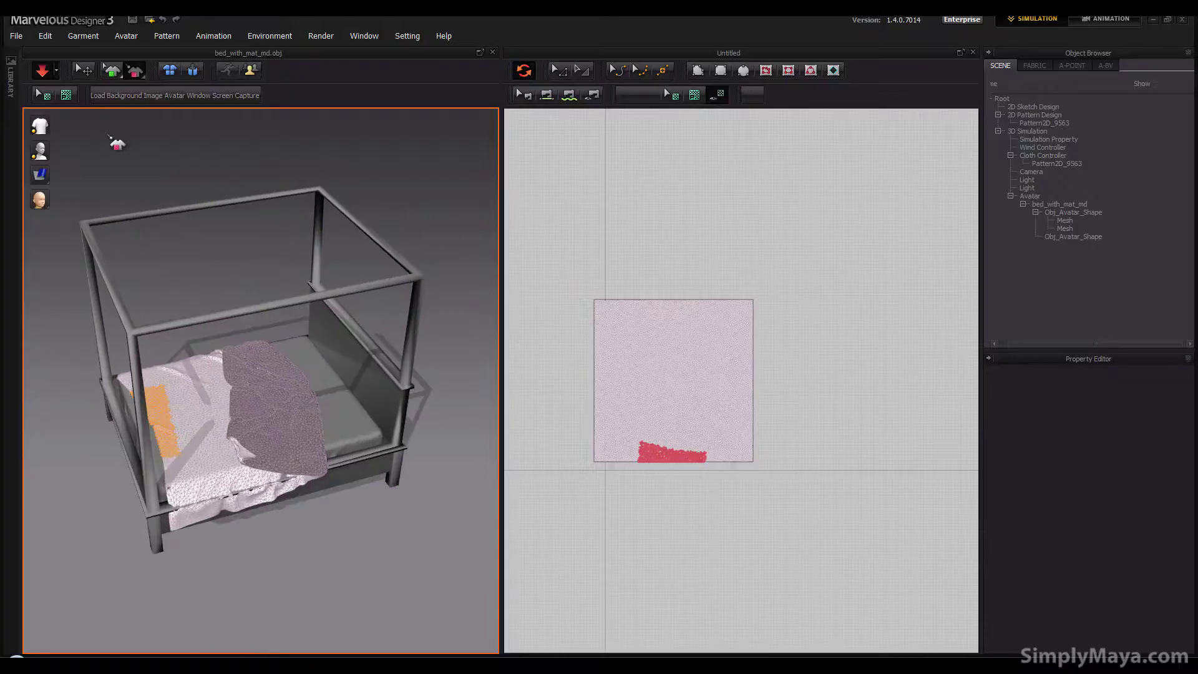
Step: Pull Pattern2D_9563 upward into a peak as it settles, then remove the pin
click(76, 70)
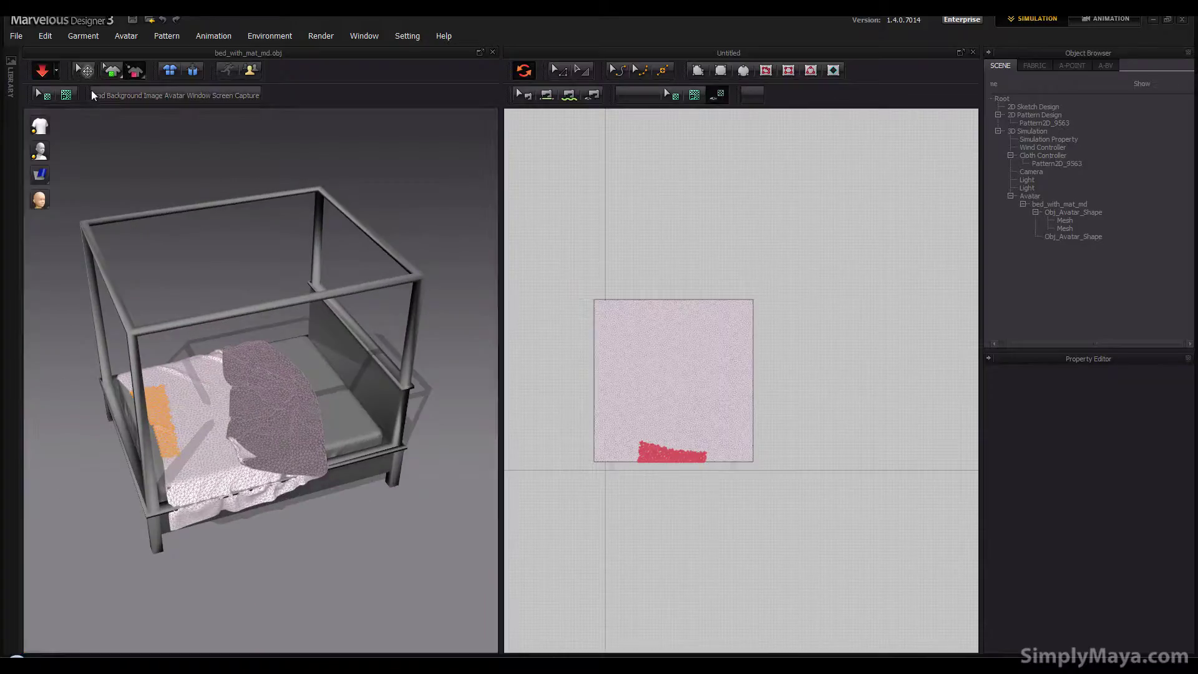
right_drag(225, 444, 232, 439)
click(212, 455)
drag(211, 454, 212, 405)
right_drag(211, 436, 173, 427)
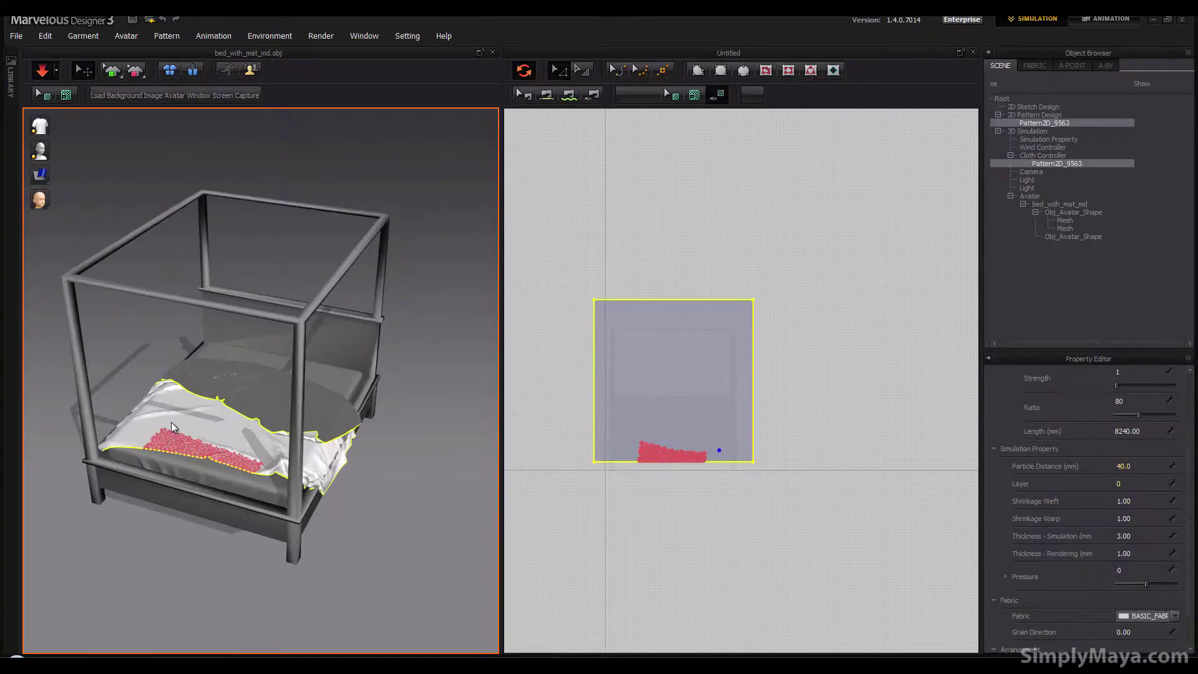
mouse_move(239, 437)
mouse_down()
mouse_move(188, 348)
mouse_move(178, 356)
mouse_up()
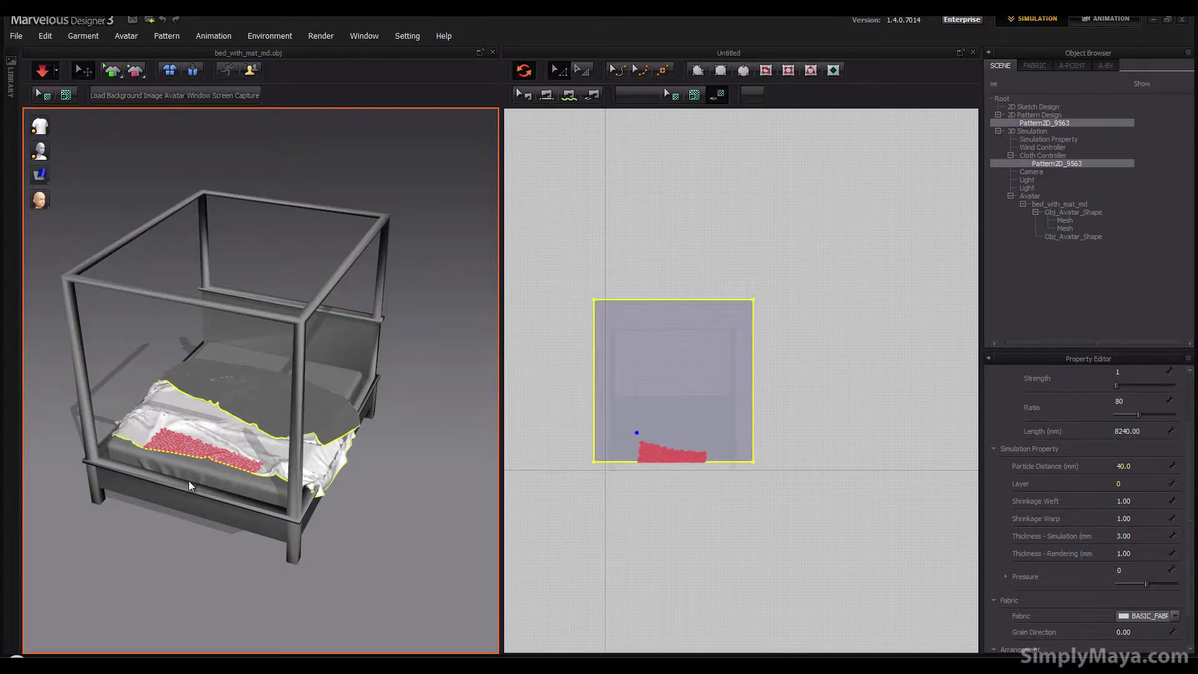
right_drag(211, 472, 252, 471)
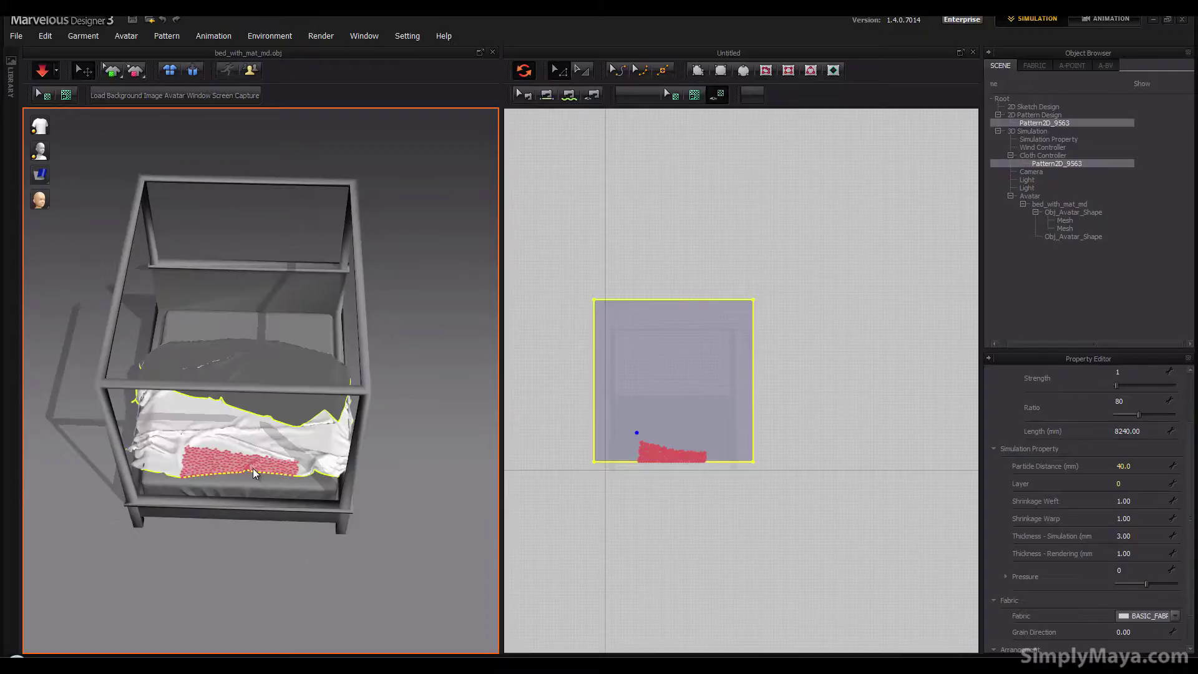
right_click(253, 468)
click(263, 474)
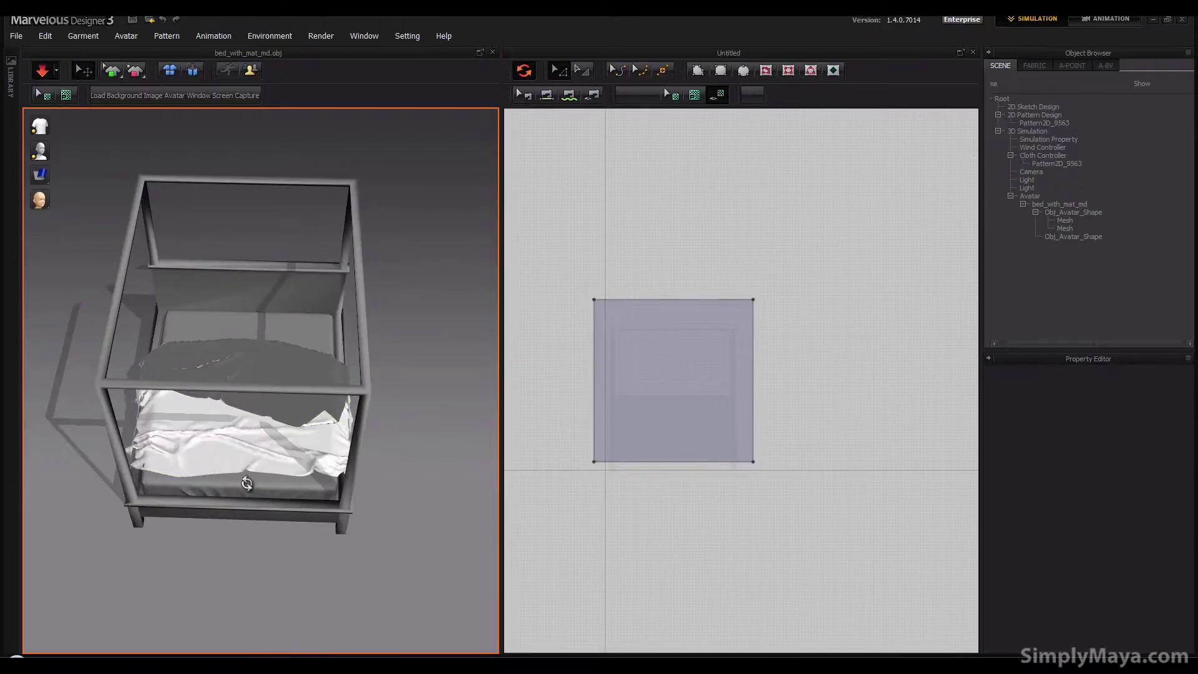
Step: Show the cloth with textured mesh and pin the pattern's bottom edge
mouse_move(246, 481)
right_down()
mouse_move(206, 468)
mouse_move(273, 367)
mouse_move(257, 450)
mouse_move(225, 489)
mouse_move(242, 477)
right_up()
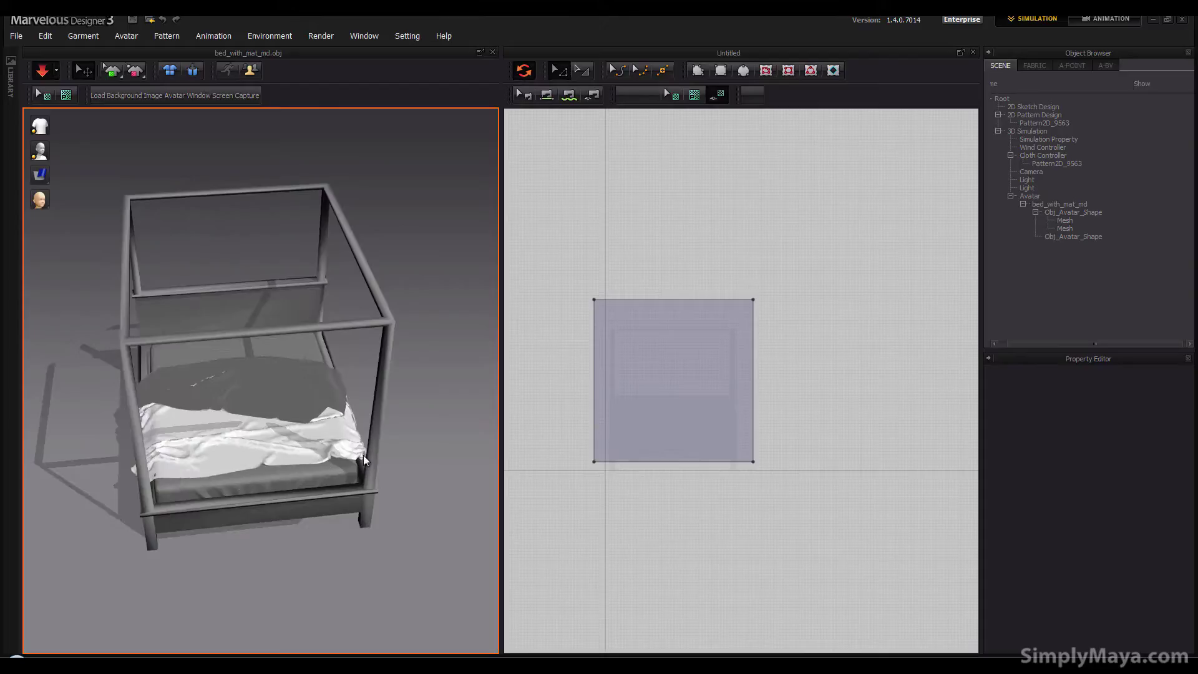
click(133, 72)
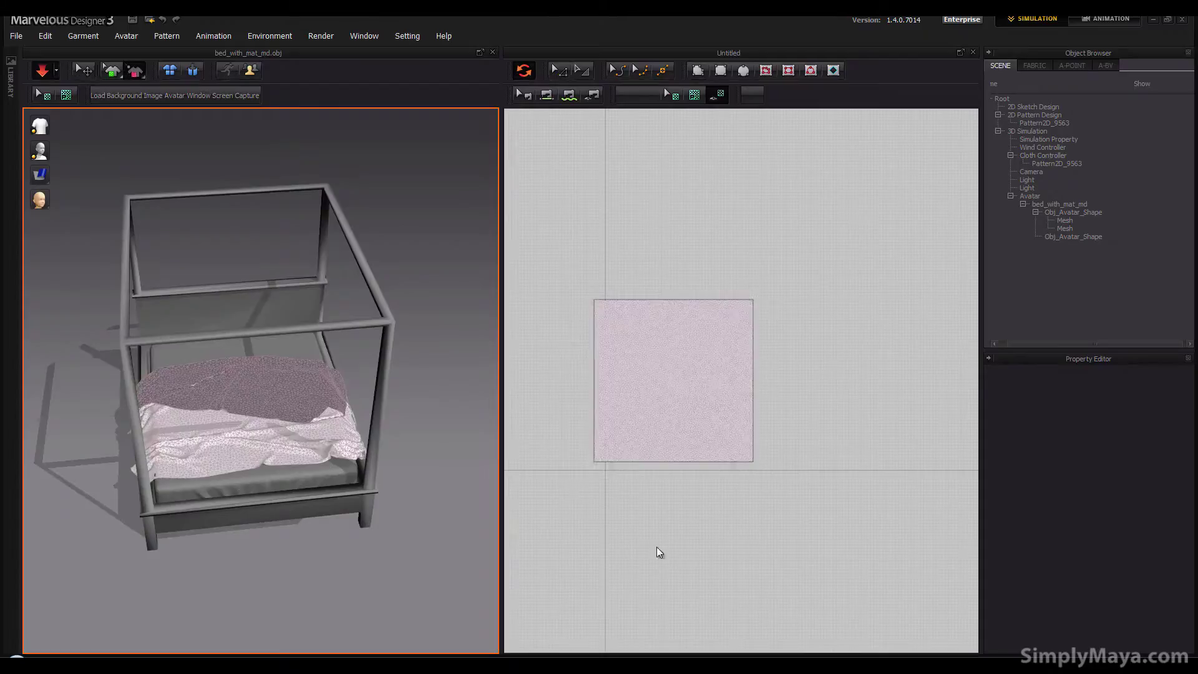
drag(588, 455, 768, 487)
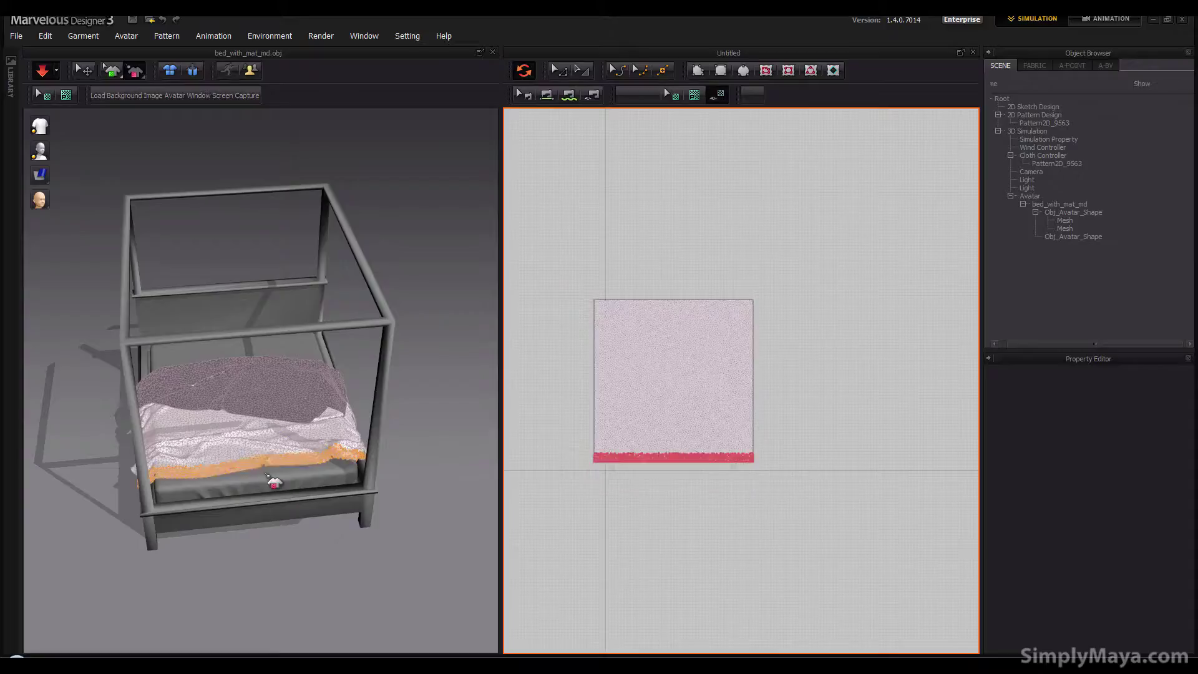
click(264, 475)
right_drag(264, 476, 334, 425)
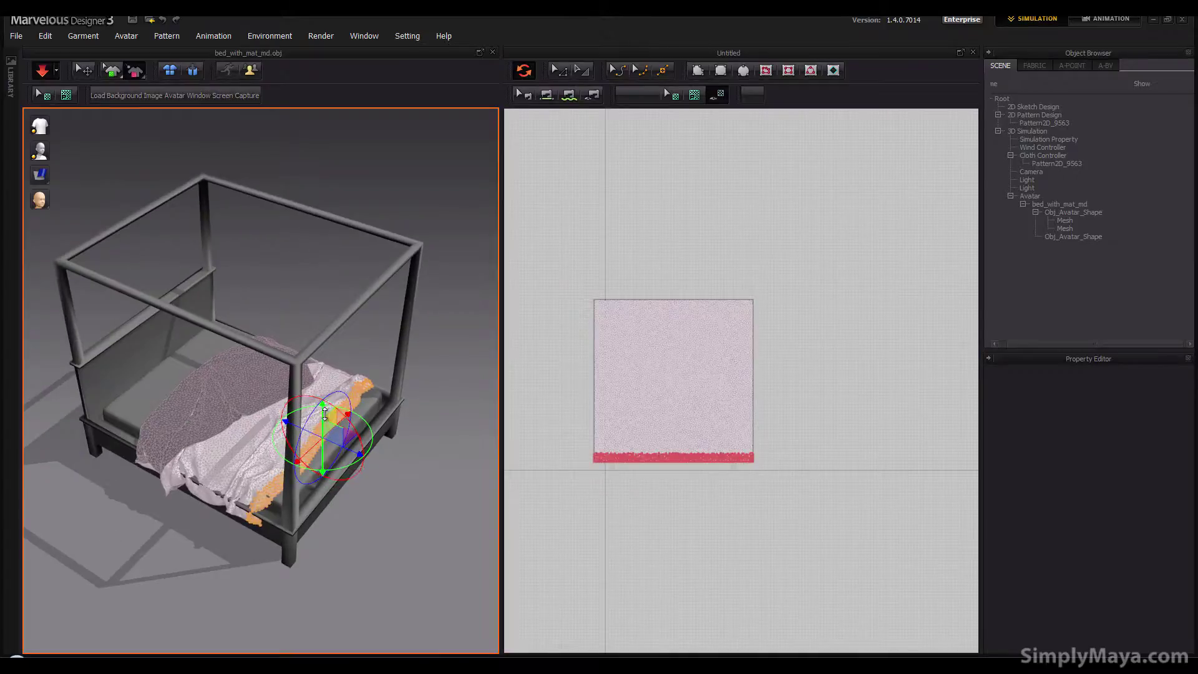
Step: Raise the pinned edge, pull it outward over the mattress, then remove the pins
drag(325, 413, 323, 397)
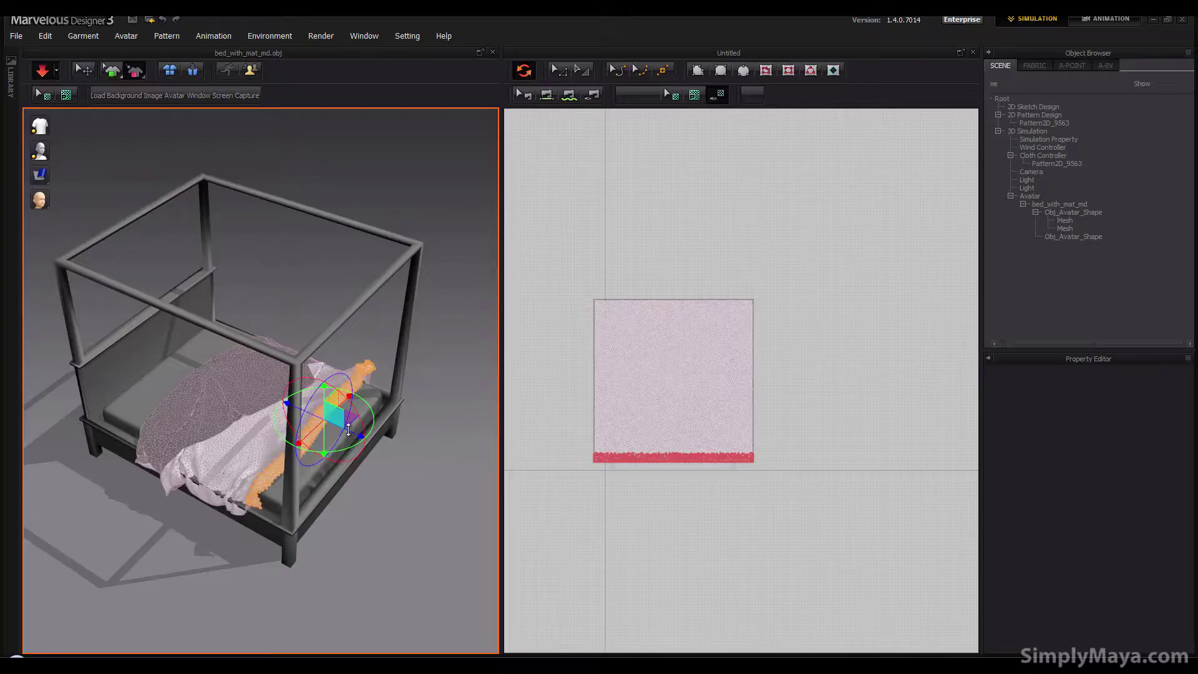
drag(357, 436, 379, 448)
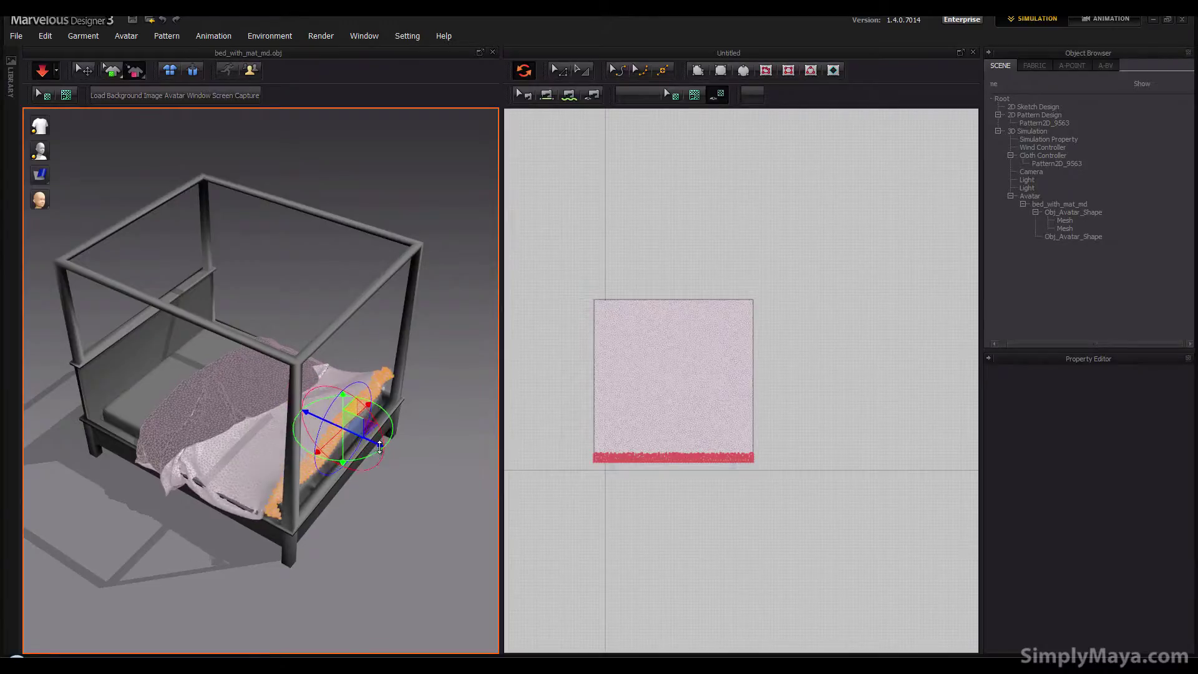
right_click(342, 451)
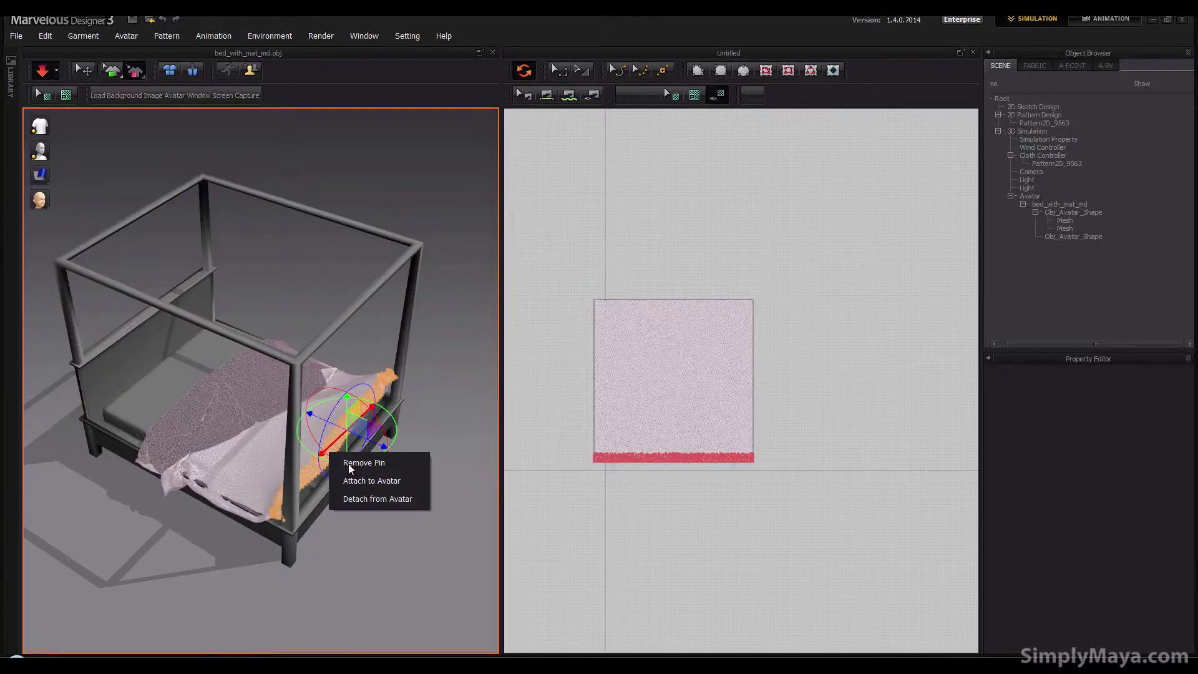
click(347, 462)
right_drag(348, 469, 134, 493)
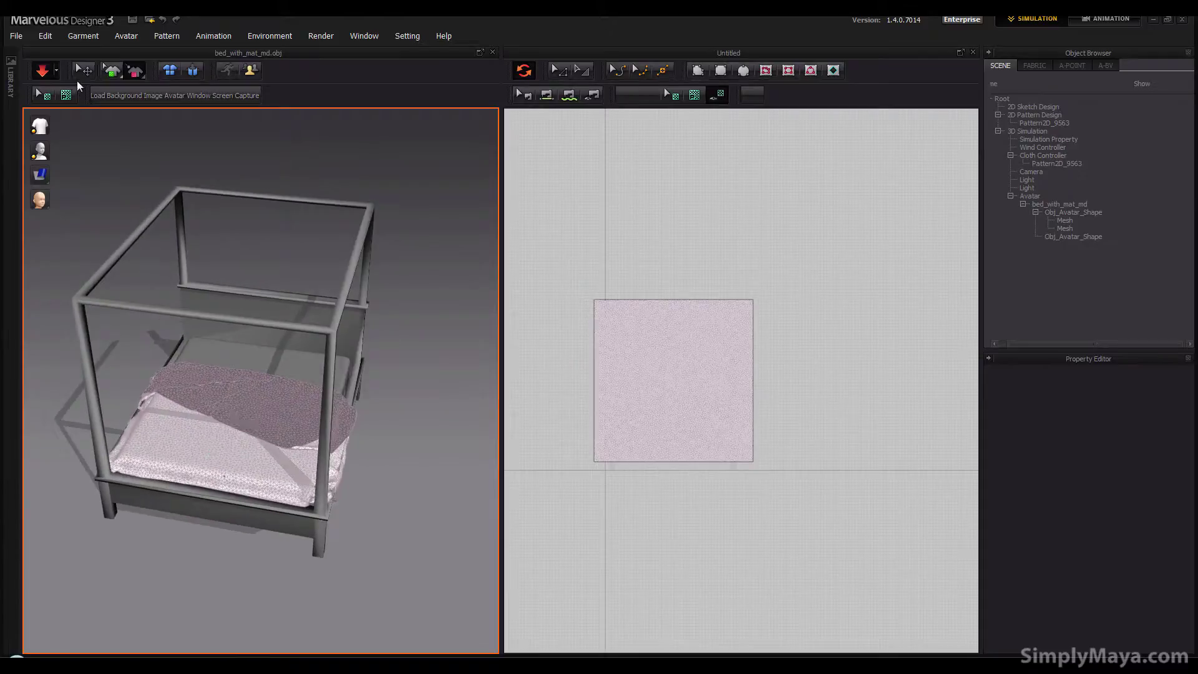
Step: Grab the simulating cloth and pull it upward over the bed
key(q)
right_drag(106, 374, 36, 360)
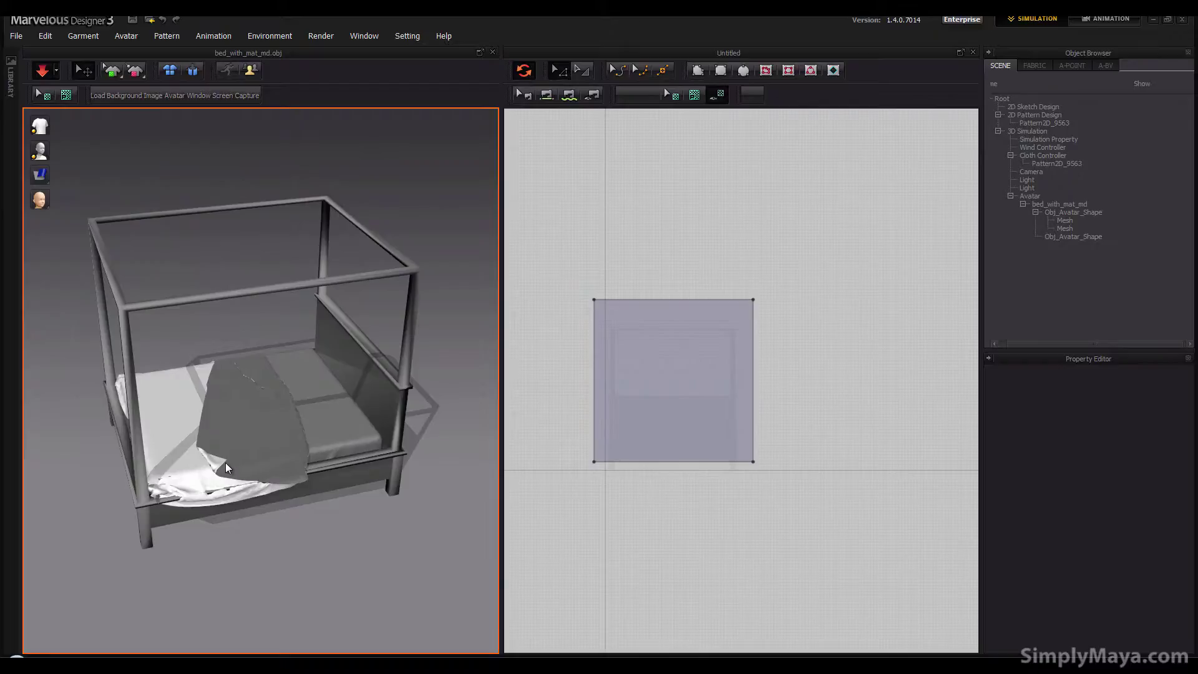
mouse_move(226, 468)
mouse_down()
mouse_move(262, 381)
mouse_move(315, 368)
mouse_move(374, 387)
mouse_move(422, 459)
mouse_up()
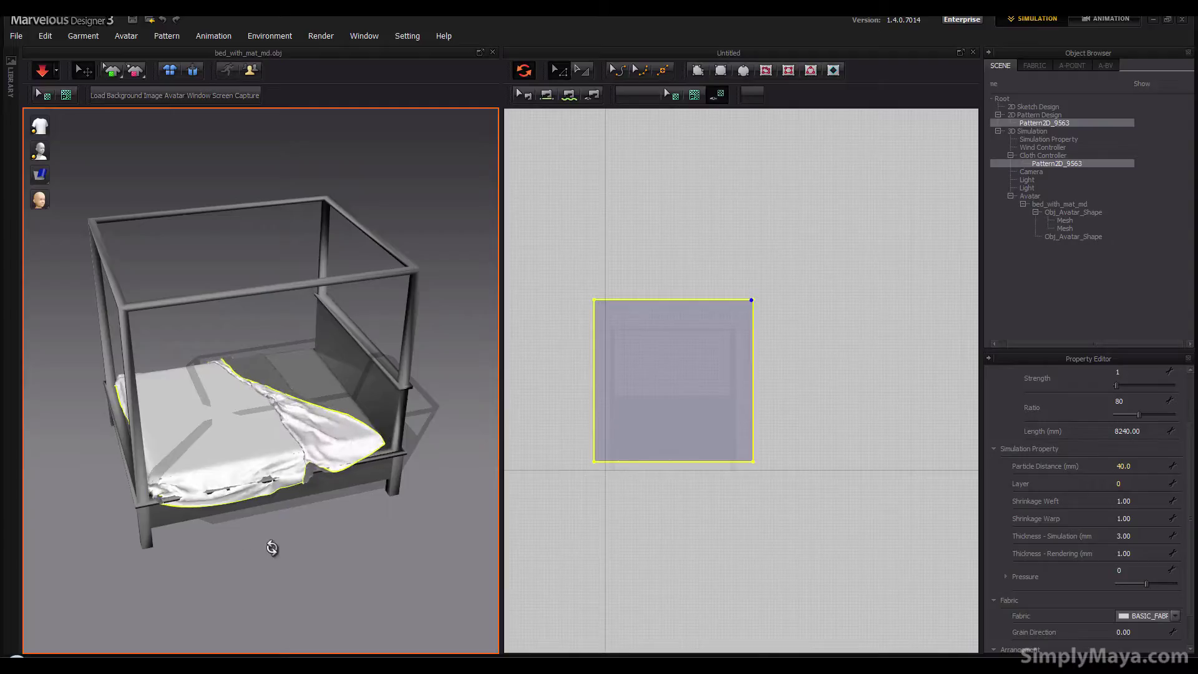
right_drag(272, 548, 270, 521)
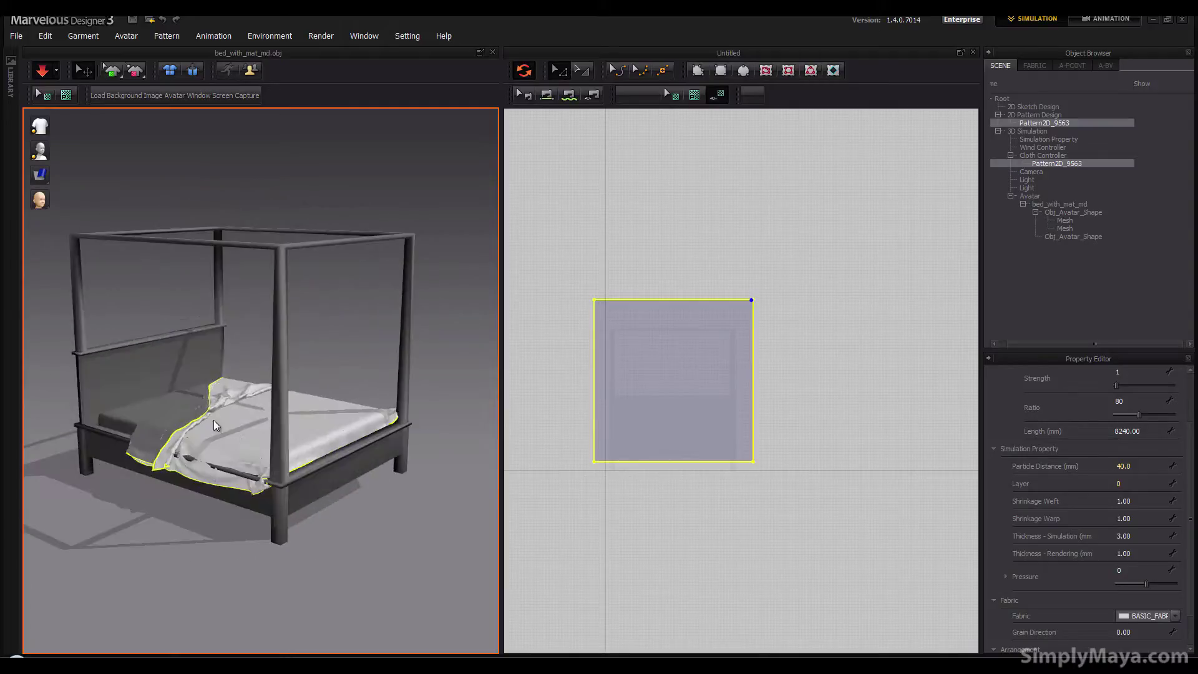
right_drag(204, 448, 156, 452)
right_drag(237, 415, 221, 420)
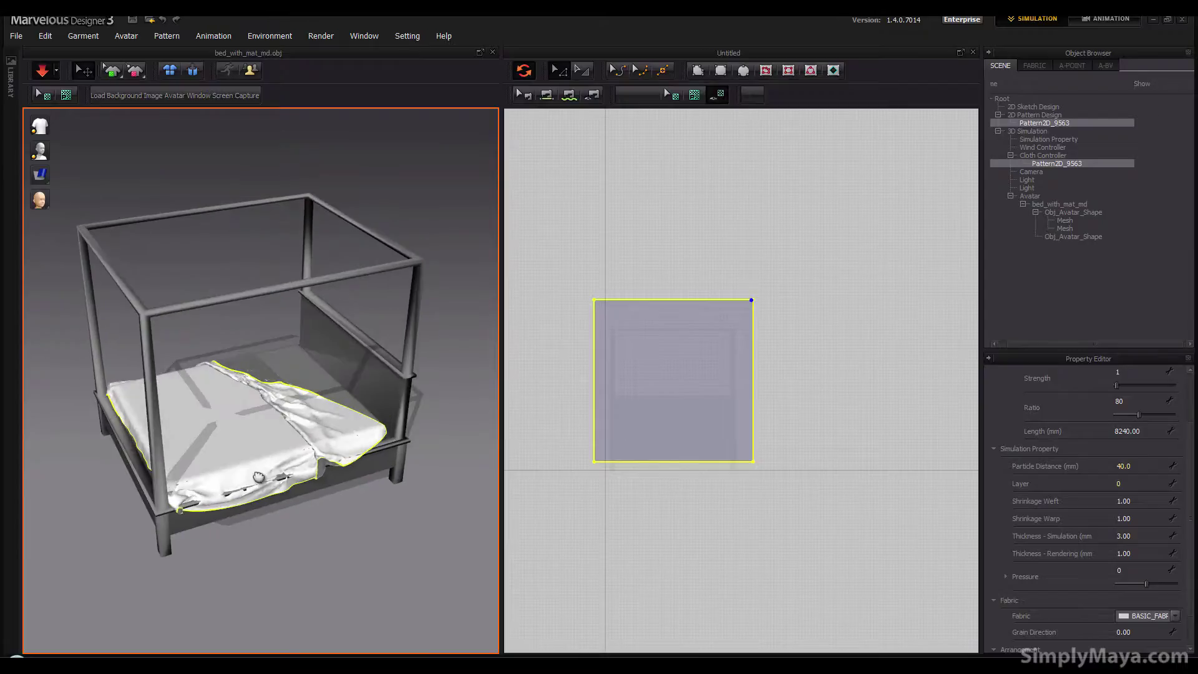
right_drag(258, 477, 214, 447)
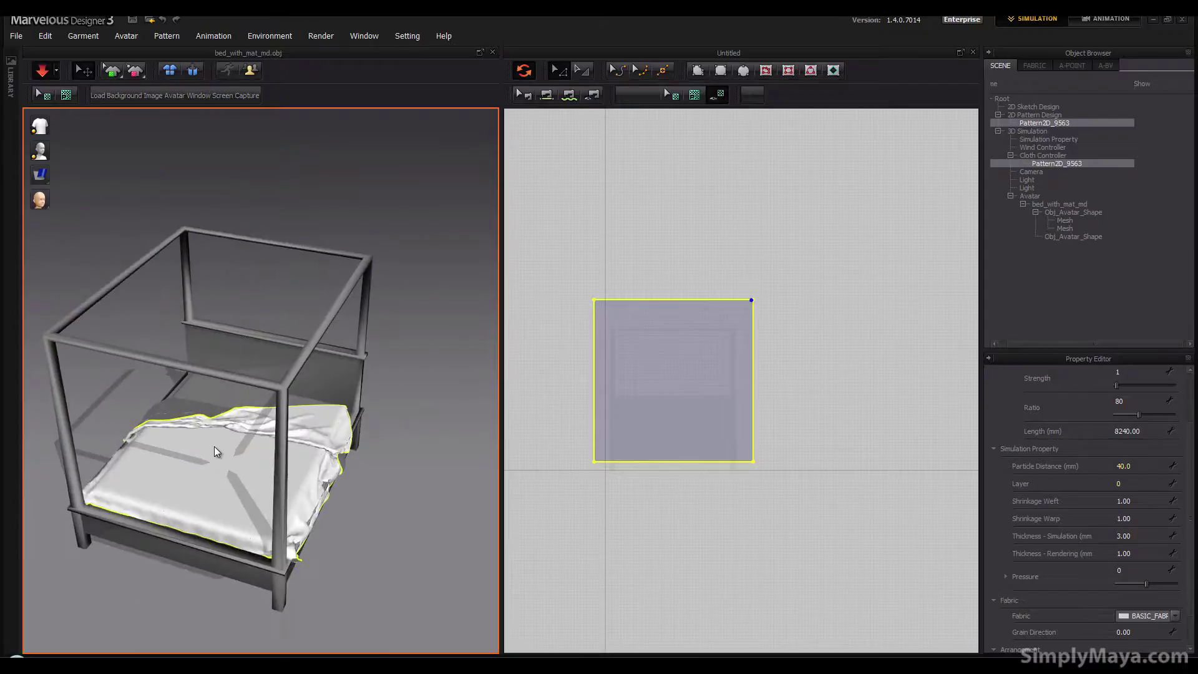
Step: Drag the cloth's front edge down over the bed side, then stop the simulation
mouse_move(200, 397)
mouse_down()
mouse_move(200, 358)
mouse_move(232, 331)
mouse_up()
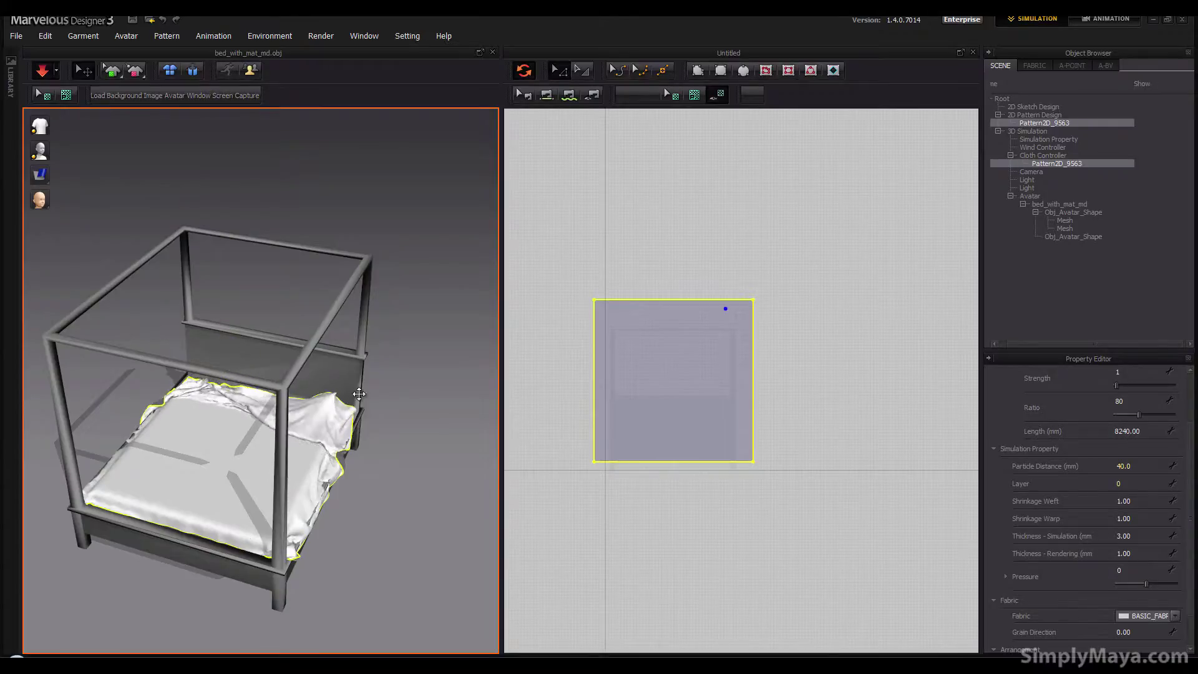
mouse_move(211, 484)
right_down()
mouse_move(359, 461)
mouse_move(223, 494)
right_up()
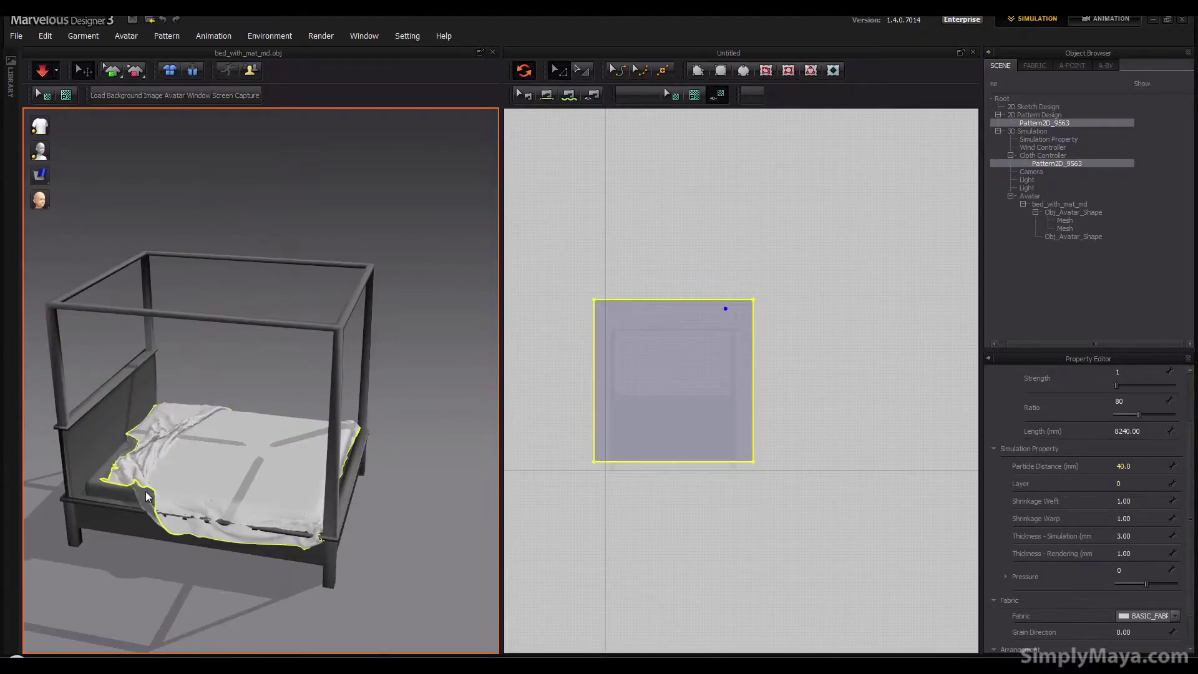
mouse_move(140, 497)
mouse_down()
mouse_move(106, 524)
mouse_move(105, 551)
mouse_up()
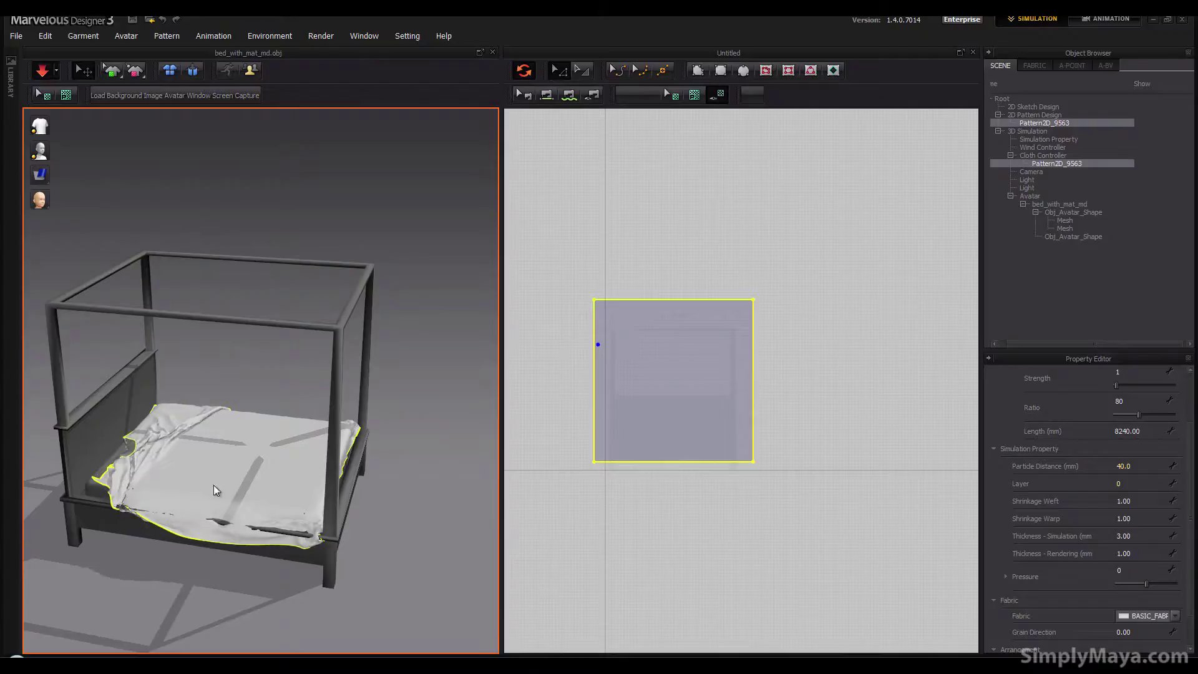
click(43, 71)
right_drag(242, 393, 195, 414)
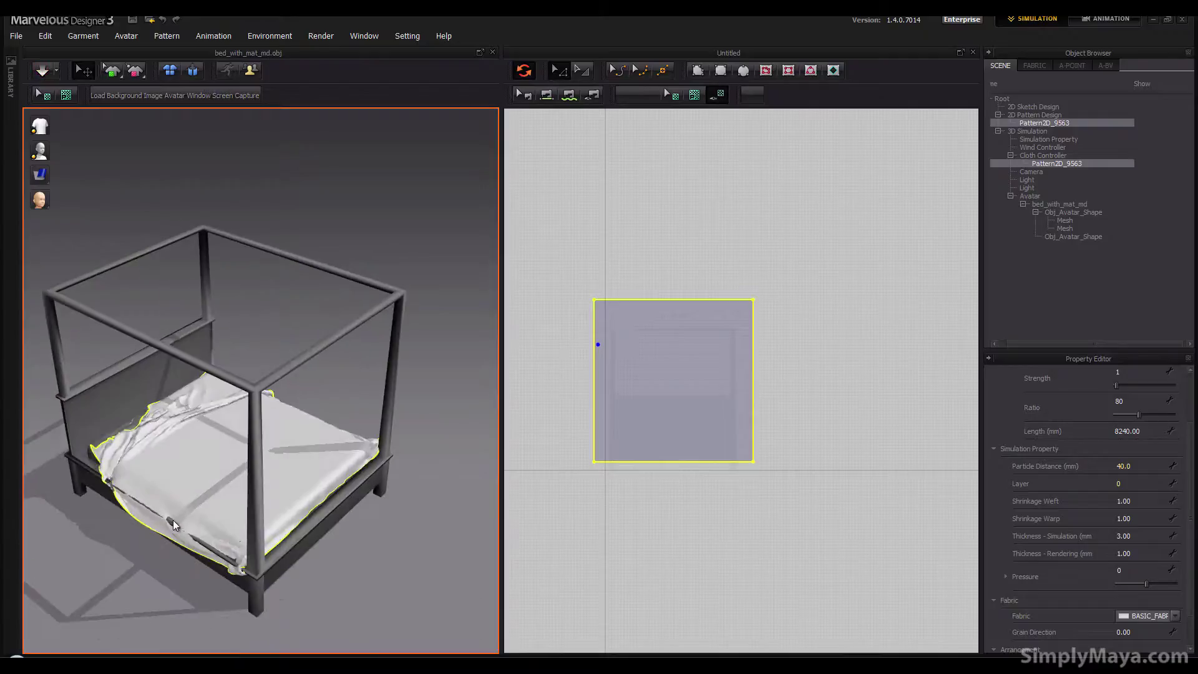
double_click(1141, 472)
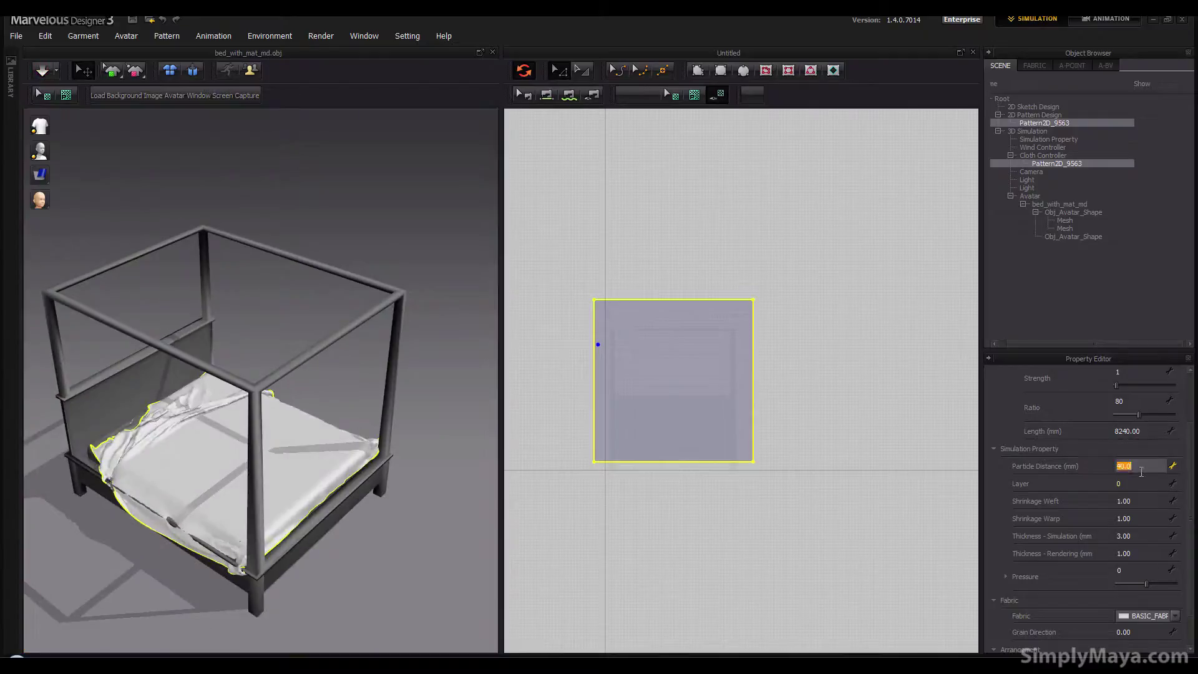
Step: Set the cloth's Particle Distance to 20.0 mm
text(20)
key(Return)
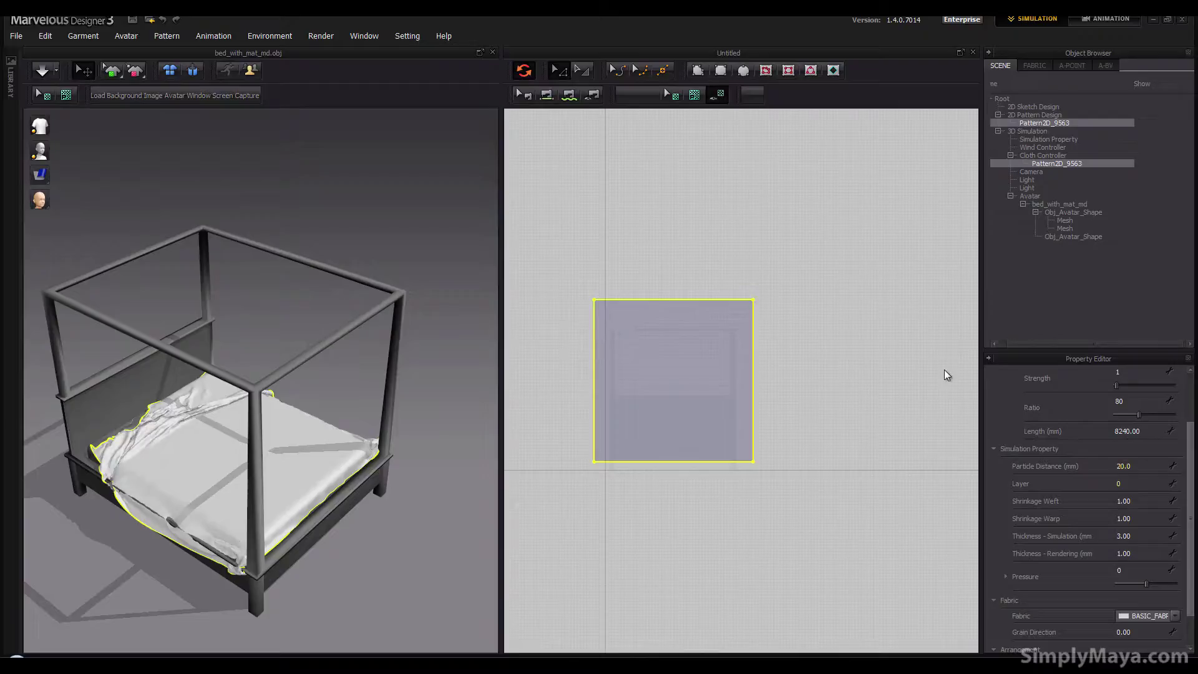
right_drag(294, 369, 127, 202)
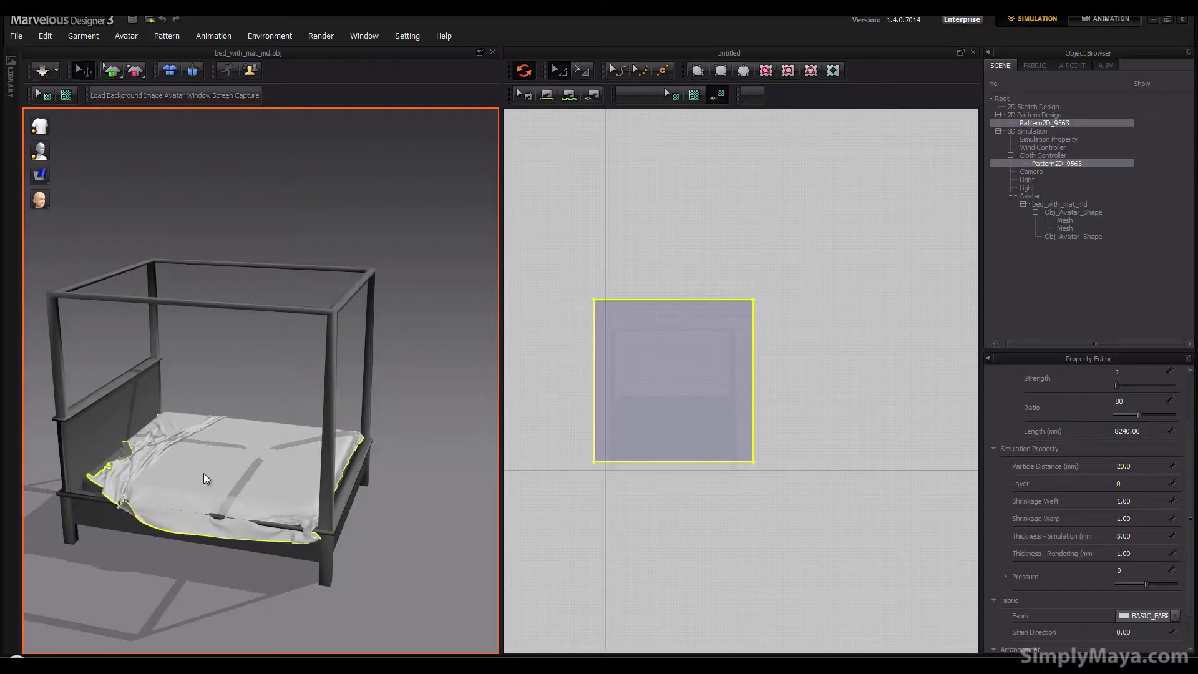
Step: Lift the cloth slightly upward so it re-drapes over the mattress
drag(216, 441, 221, 388)
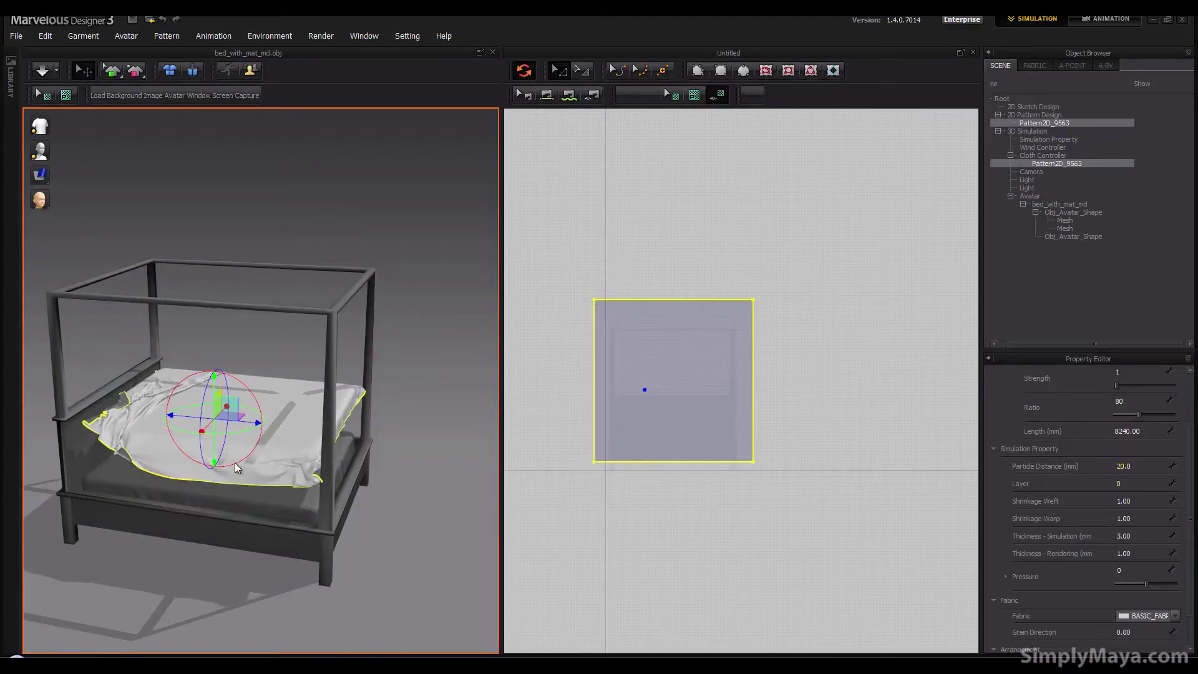
right_drag(235, 468, 196, 397)
right_drag(227, 494, 162, 503)
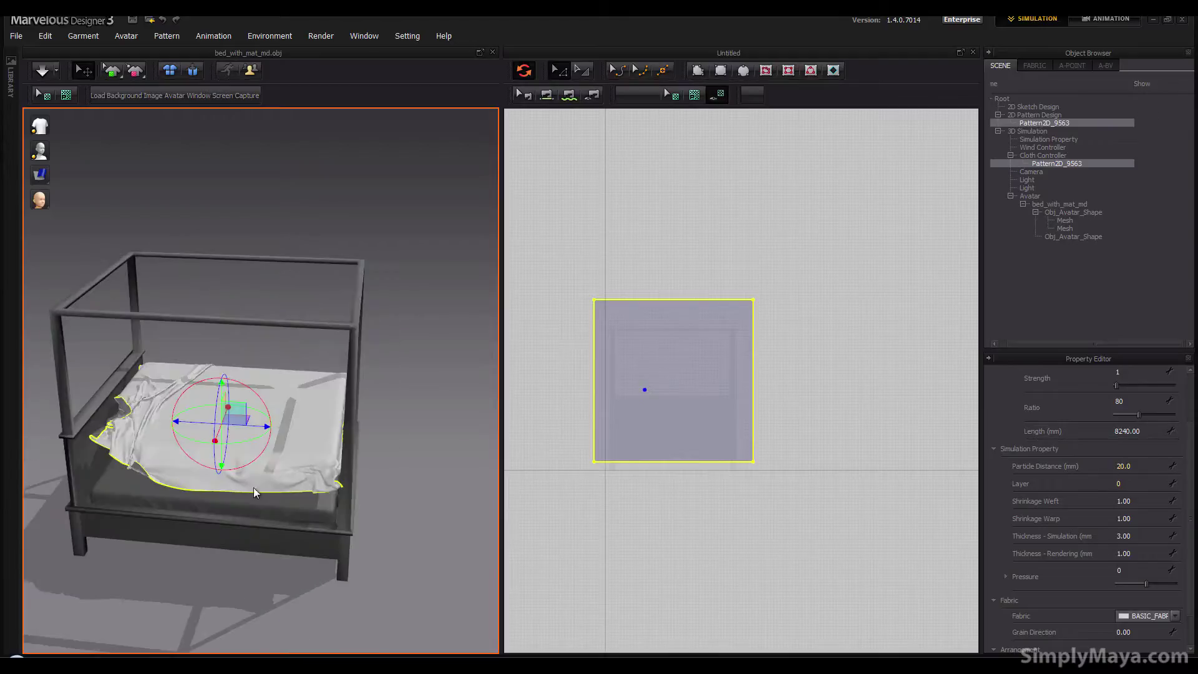
right_drag(254, 493, 212, 472)
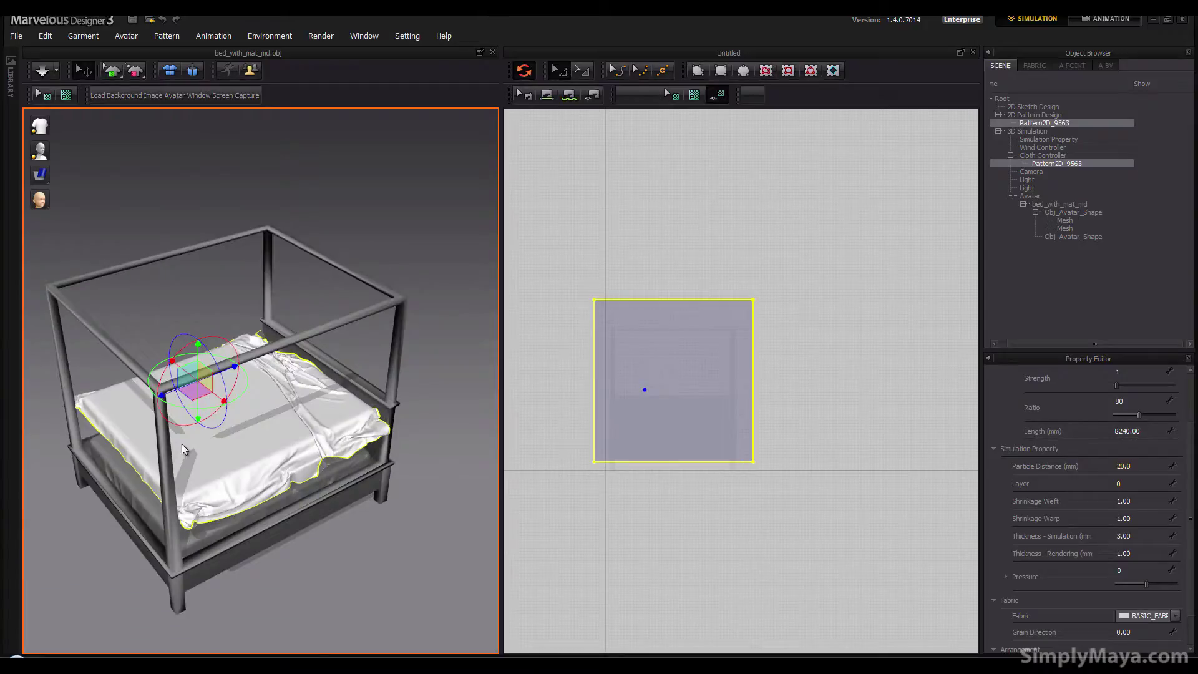
Step: Rearrange the cloth into a flat sheet above the bed and shift it slightly left
click(193, 71)
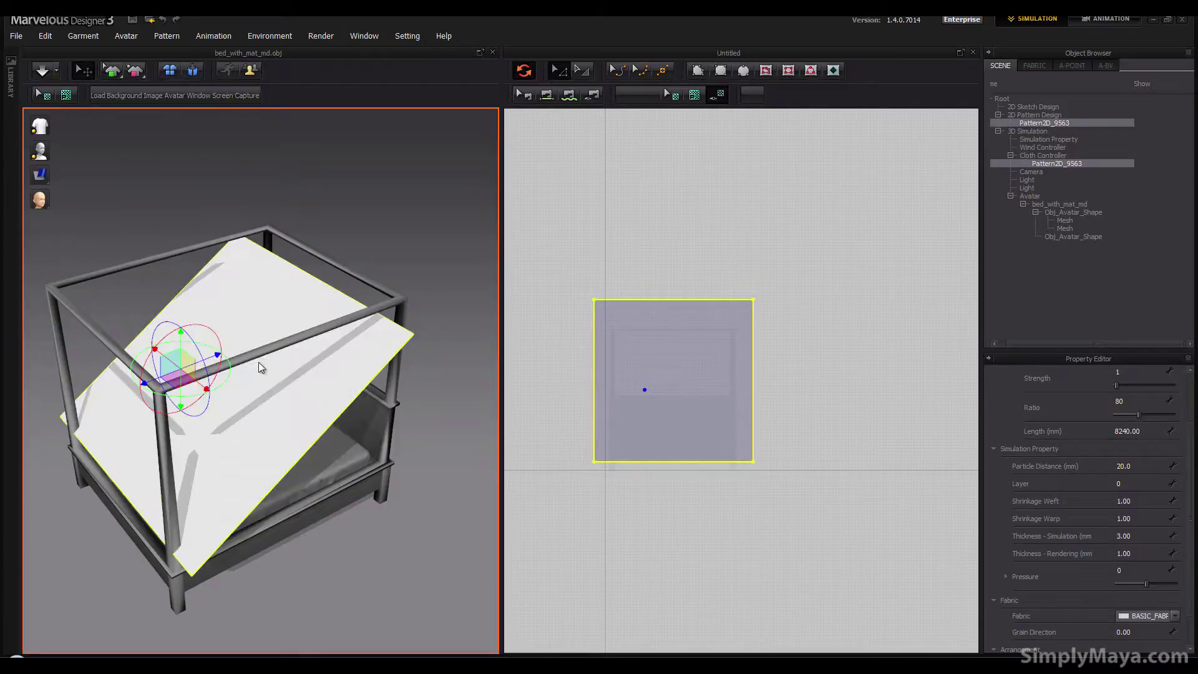
right_drag(216, 448, 202, 455)
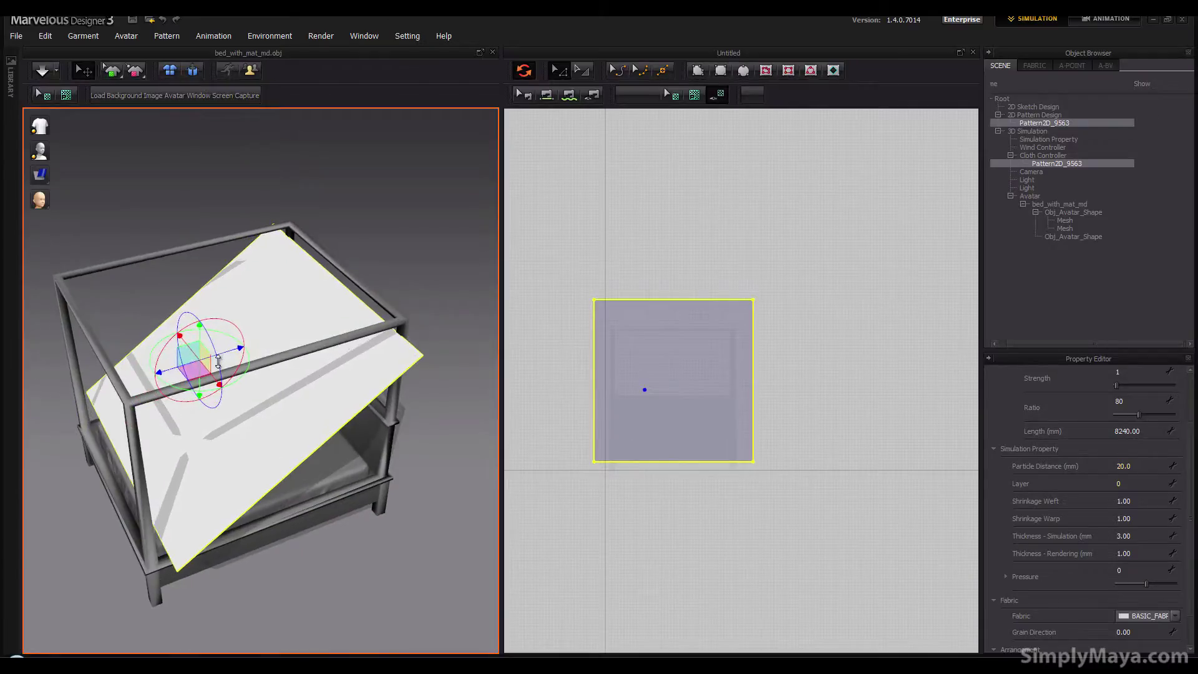
right_drag(205, 357, 316, 391)
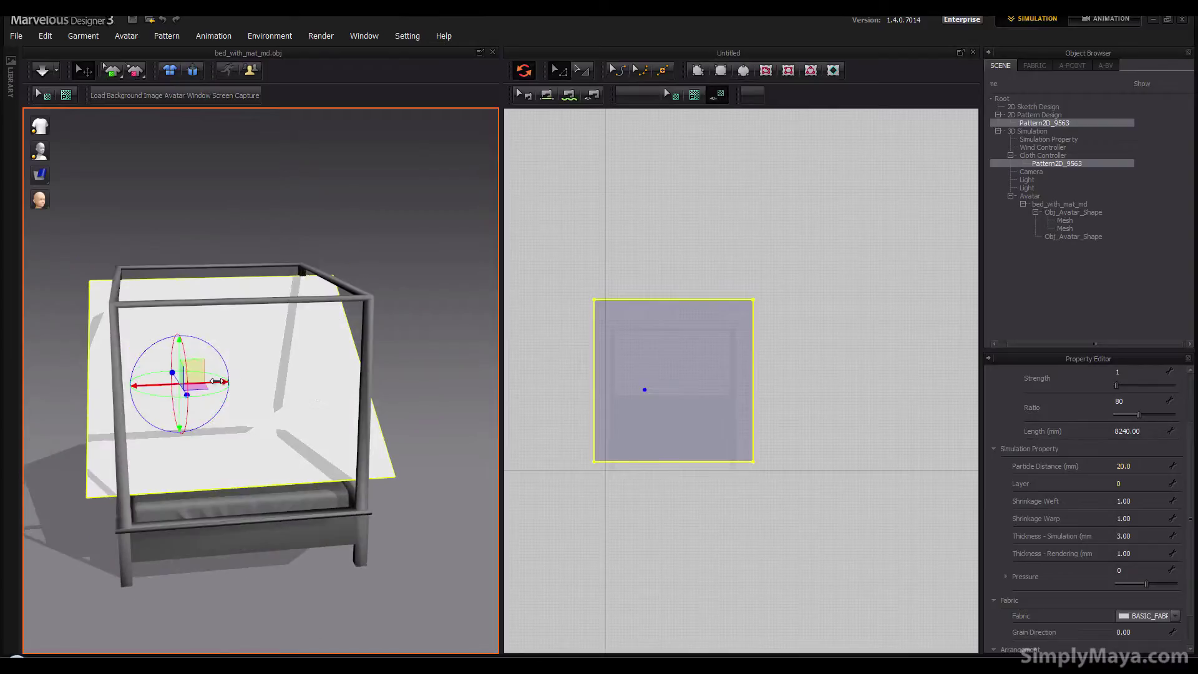
drag(215, 381, 213, 381)
right_drag(325, 514, 164, 534)
right_drag(258, 380, 267, 398)
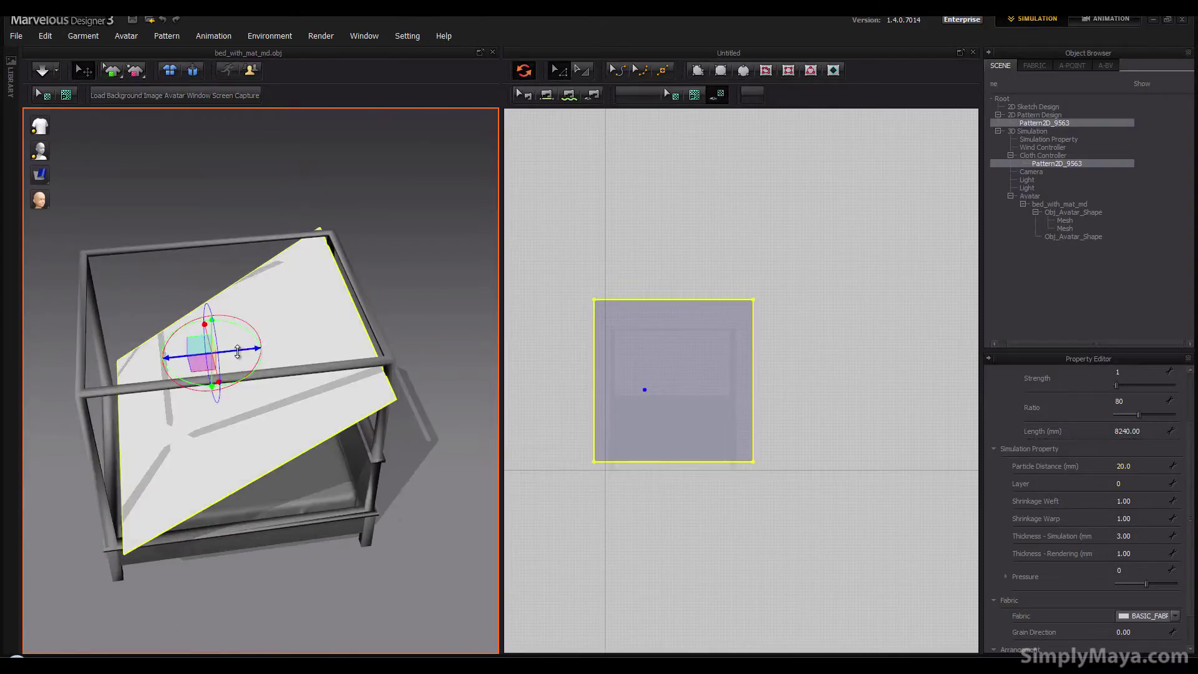
right_drag(331, 366, 332, 342)
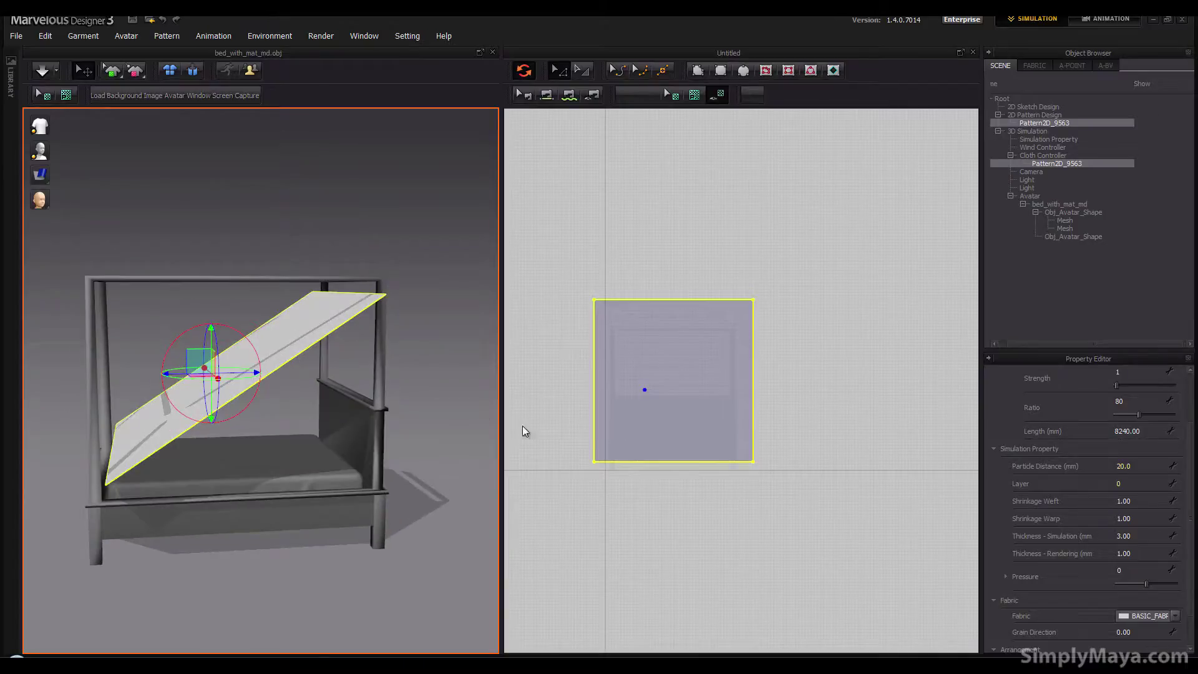
click(695, 391)
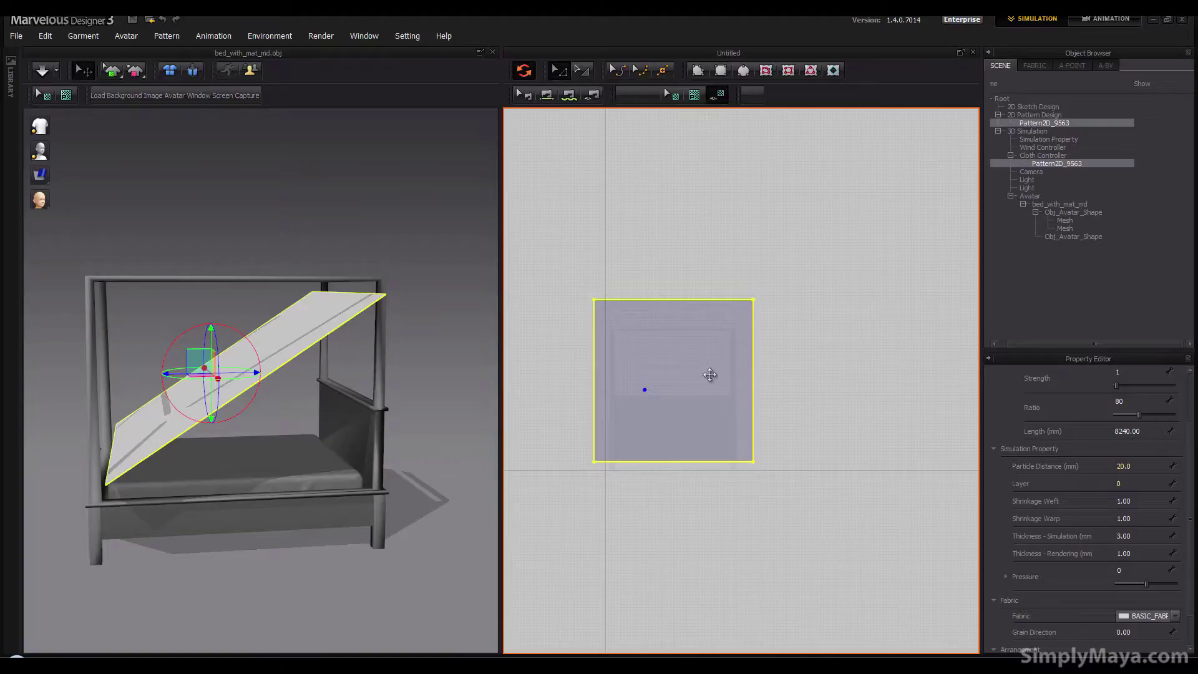
Step: Copy and paste the cloth pattern, placing the duplicate beside the original
key(ctrl+c)
key(ctrl+v)
click(845, 384)
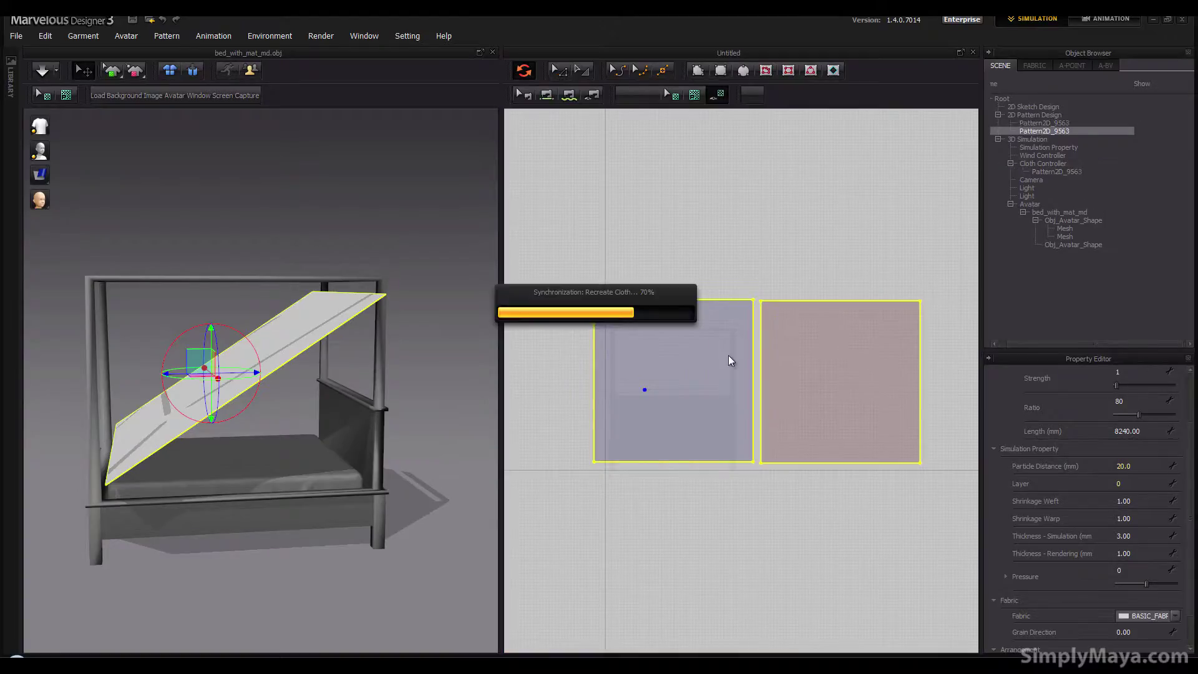
right_drag(330, 400, 318, 454)
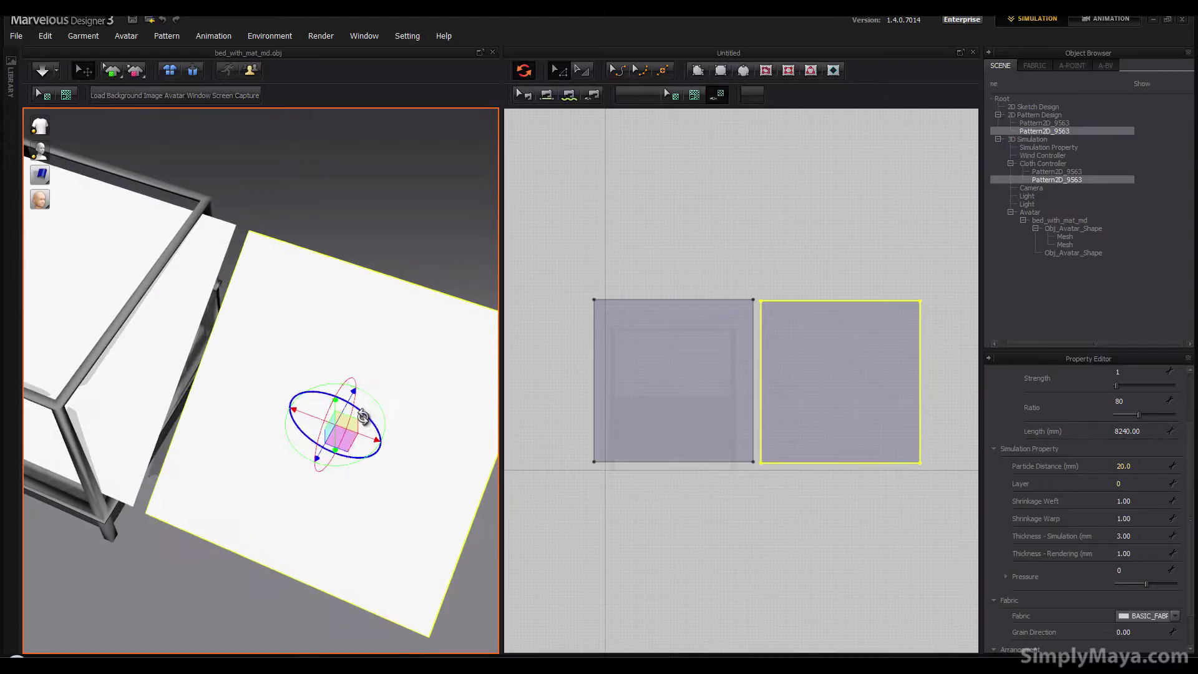
drag(300, 399, 355, 418)
click(345, 433)
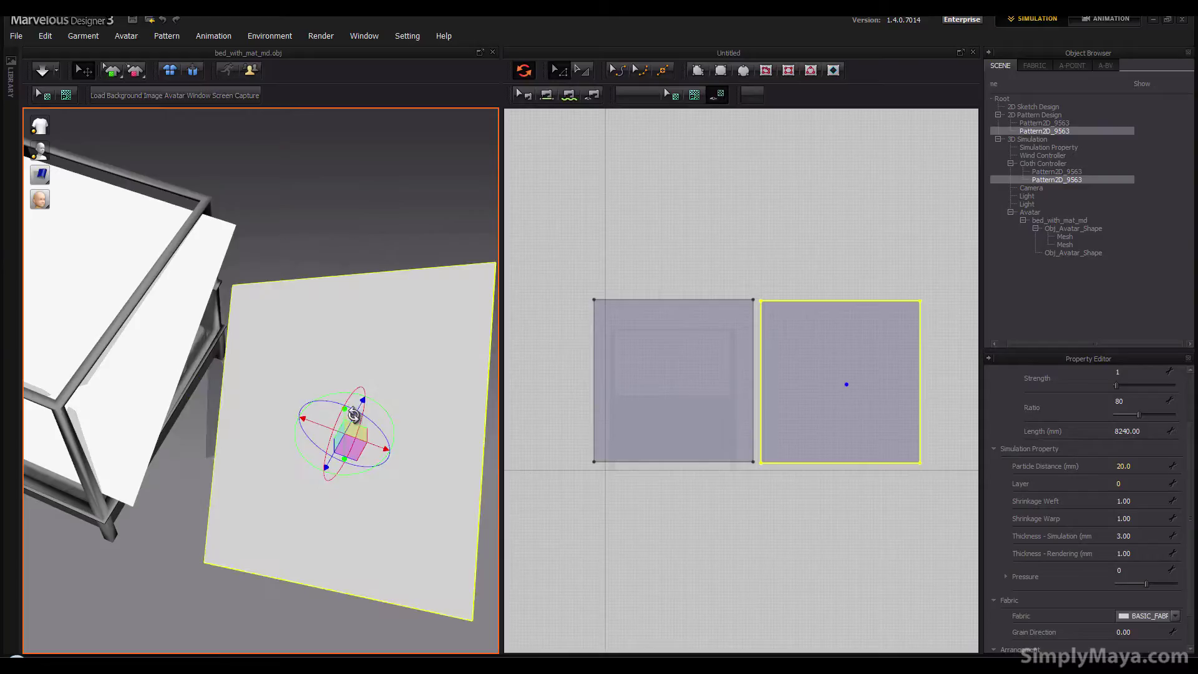
right_click(349, 211)
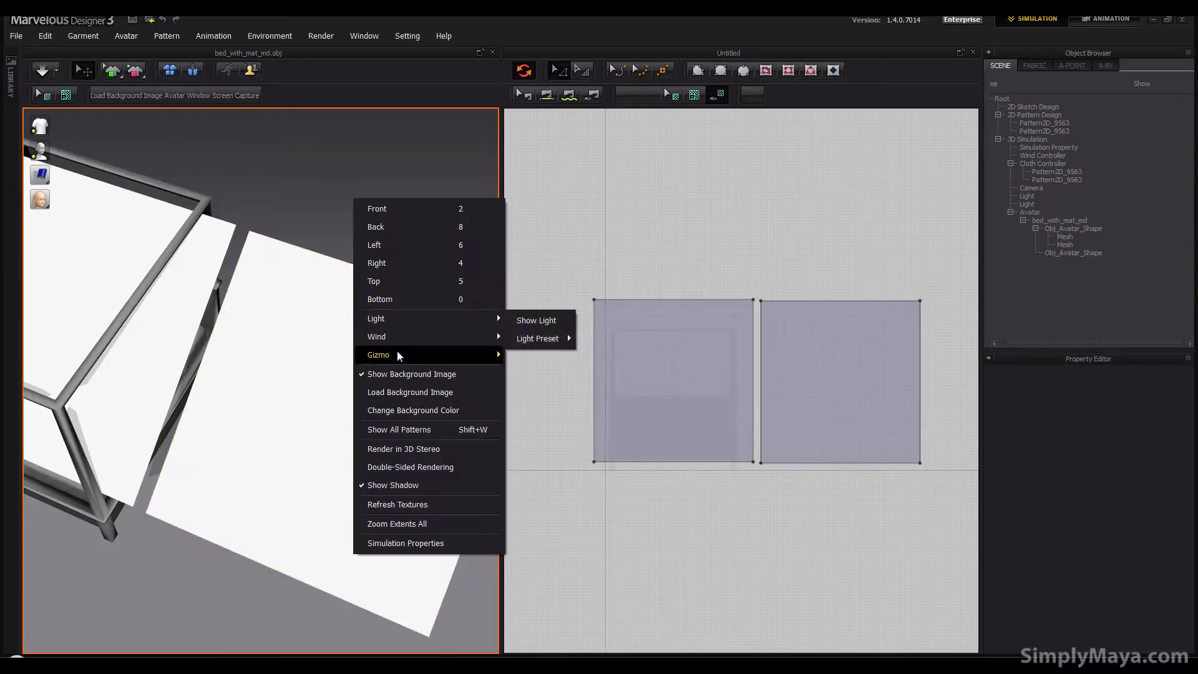
click(298, 403)
Step: Tilt the new sheet to a steep, nearly upright angle and slide it left
right_drag(281, 484, 256, 394)
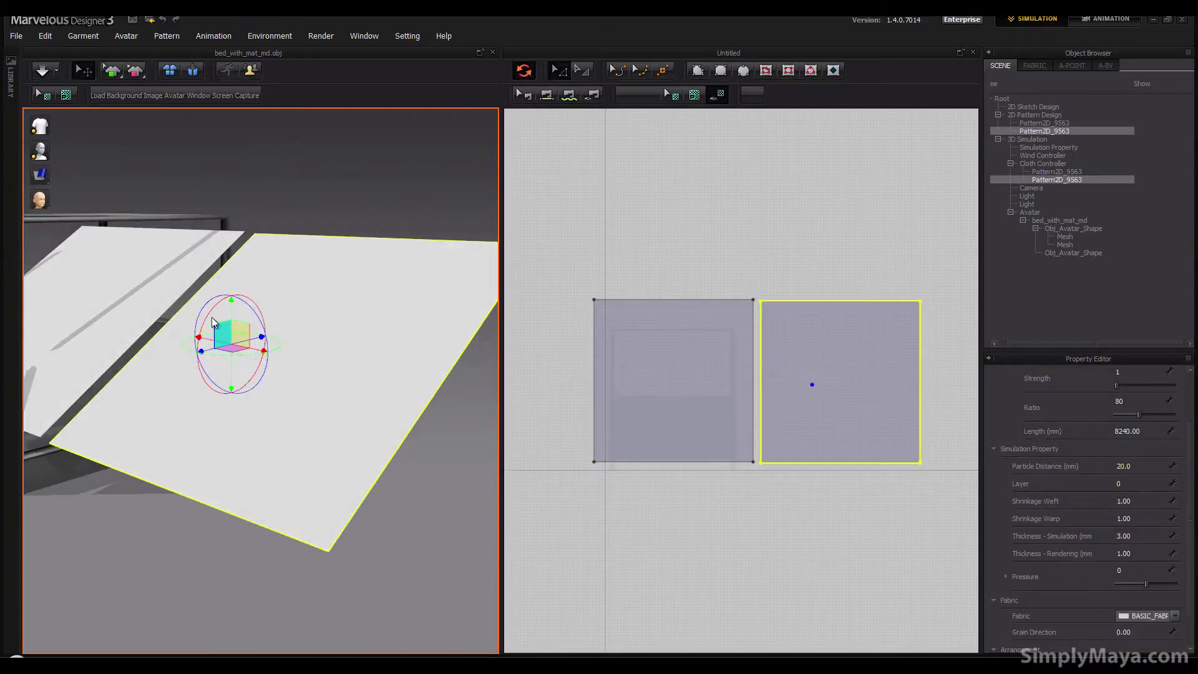
mouse_move(241, 374)
right_down()
mouse_move(280, 380)
mouse_move(238, 373)
right_up()
drag(199, 319, 189, 422)
drag(192, 318, 323, 304)
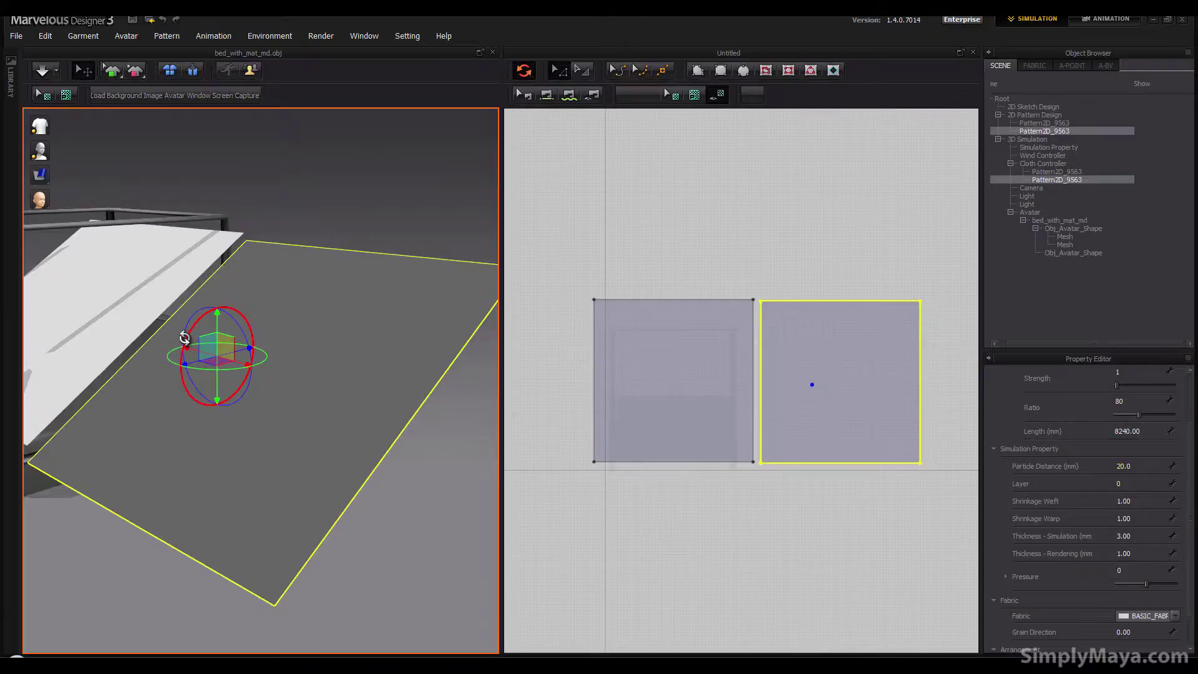
drag(184, 336, 179, 384)
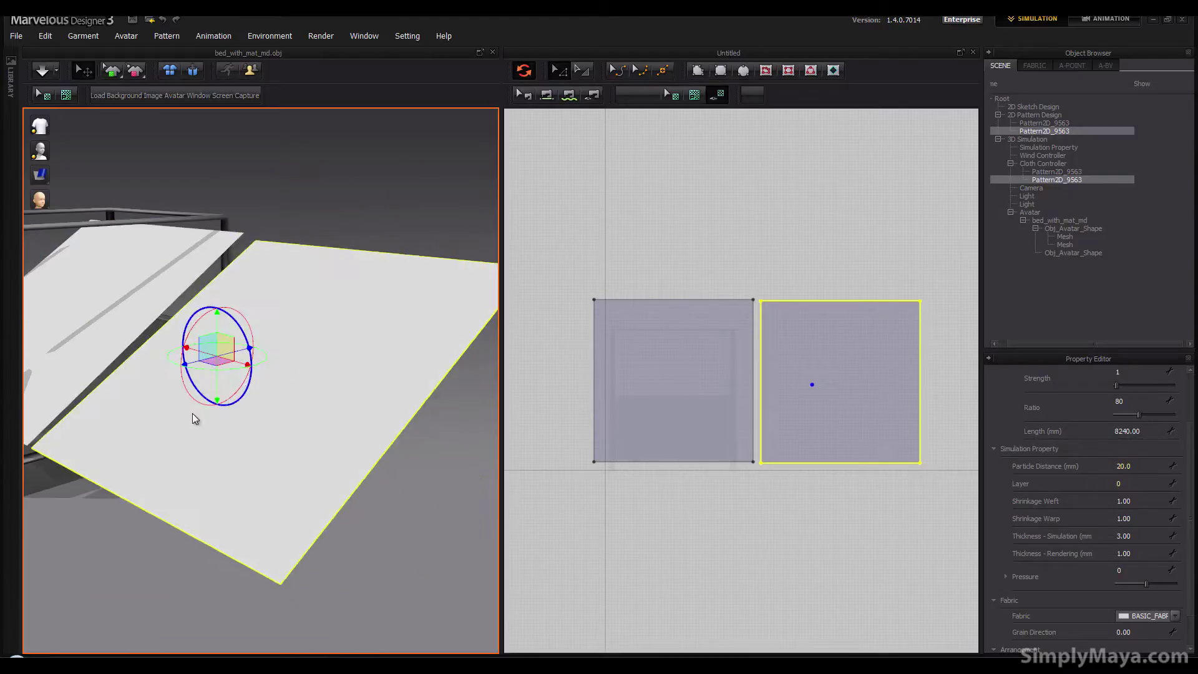
middle_drag(188, 407, 231, 455)
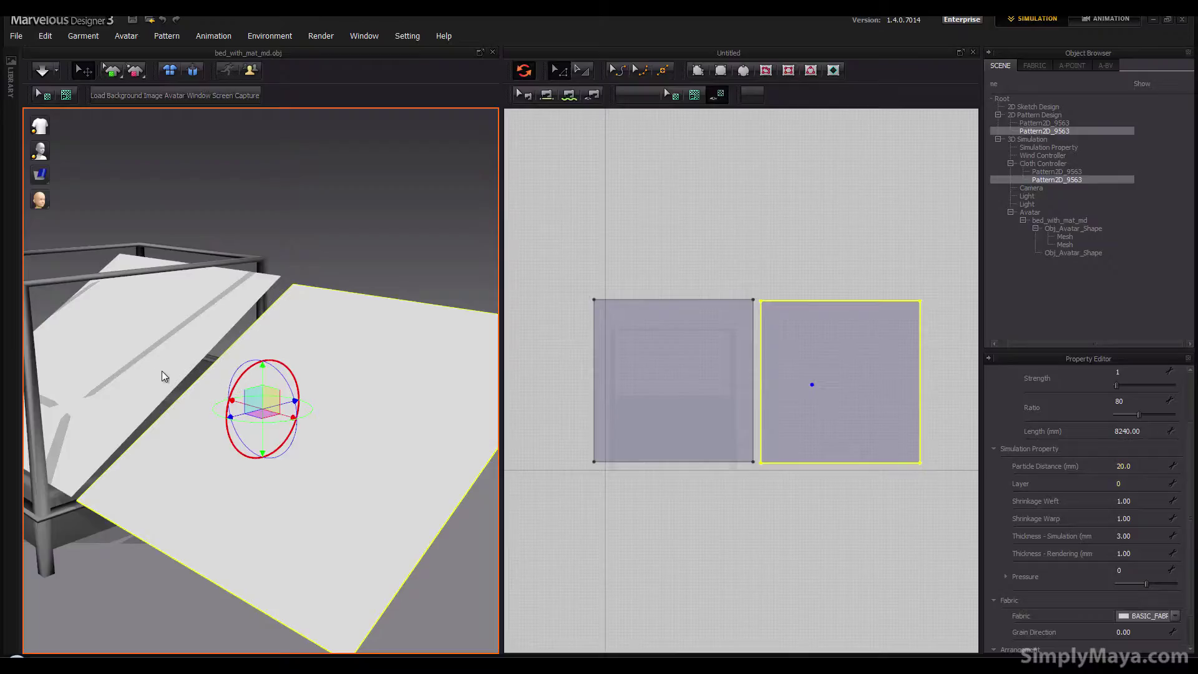
drag(229, 385, 445, 346)
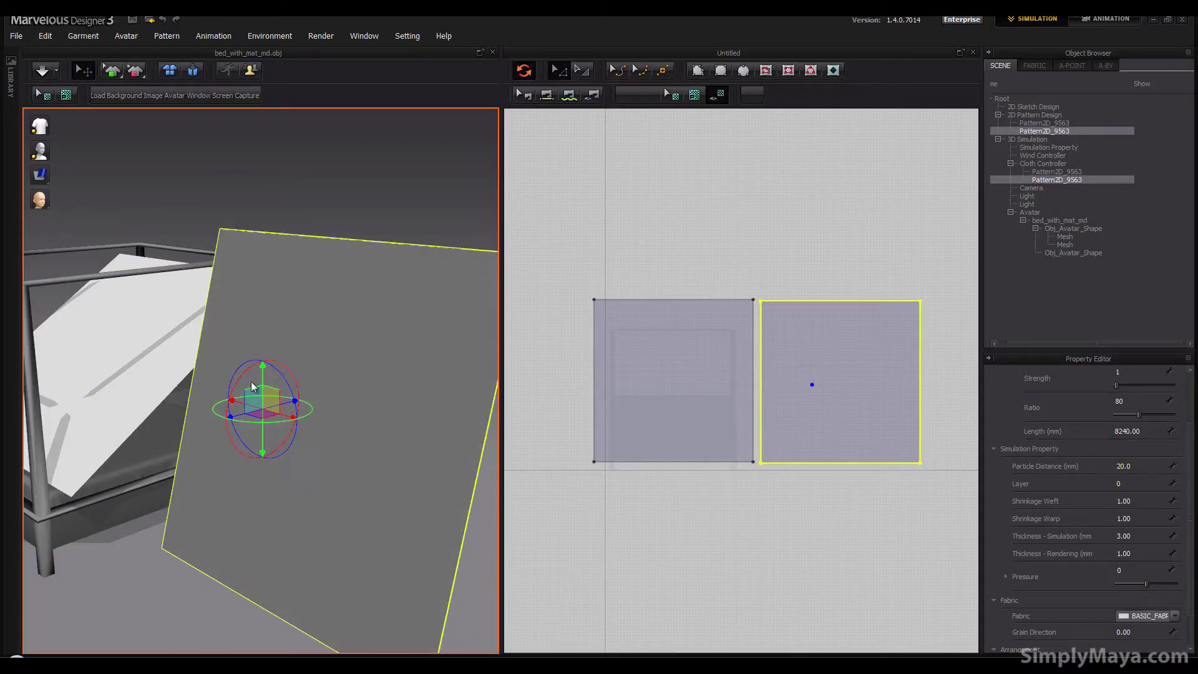
drag(234, 388, 261, 372)
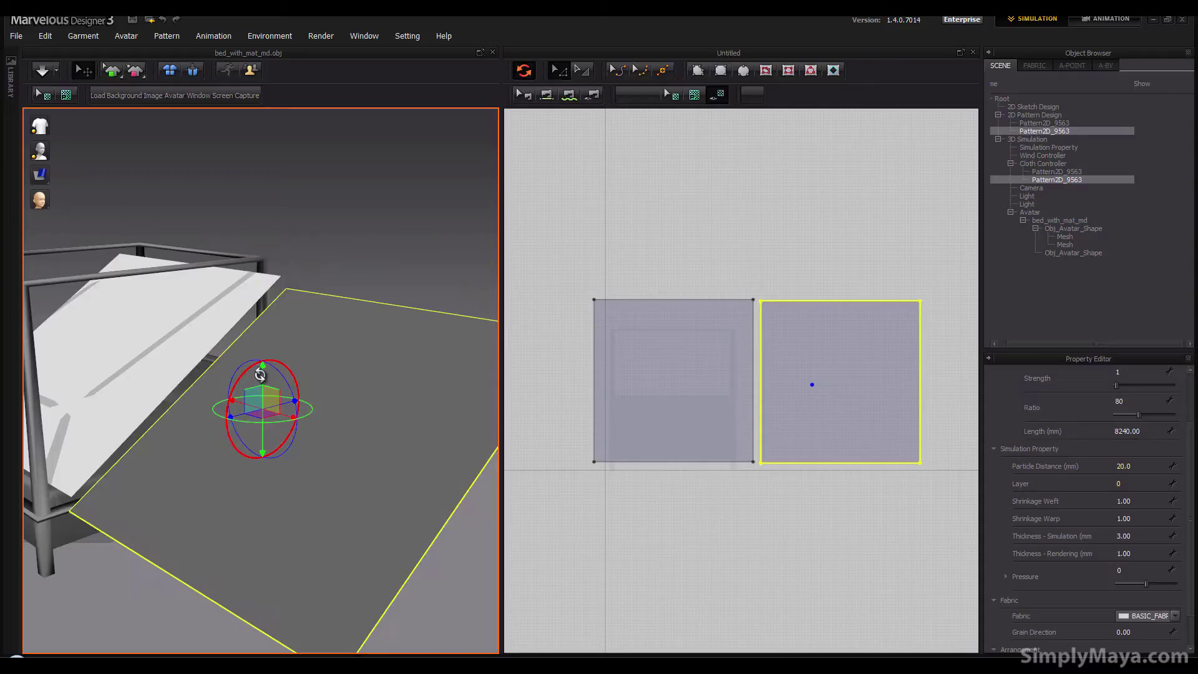
drag(282, 413, 87, 338)
right_drag(160, 405, 47, 403)
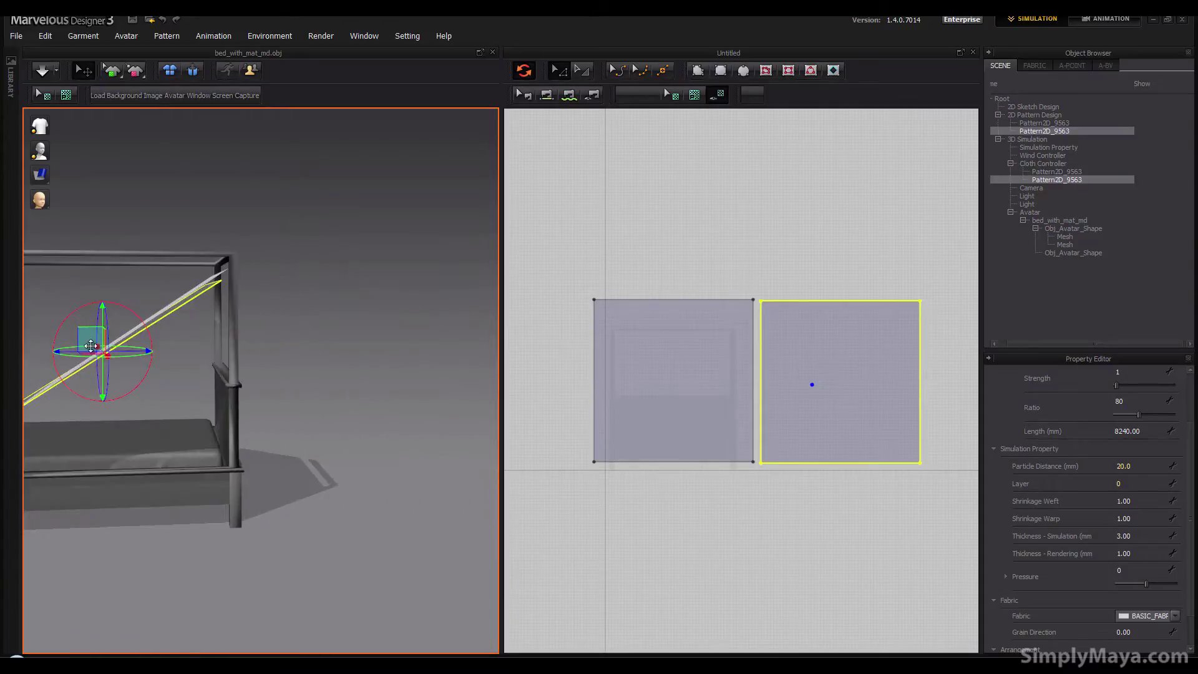
right_drag(103, 318, 163, 387)
Step: Nudge the first sheet slightly left and raise the second sheet a little higher
click(179, 331)
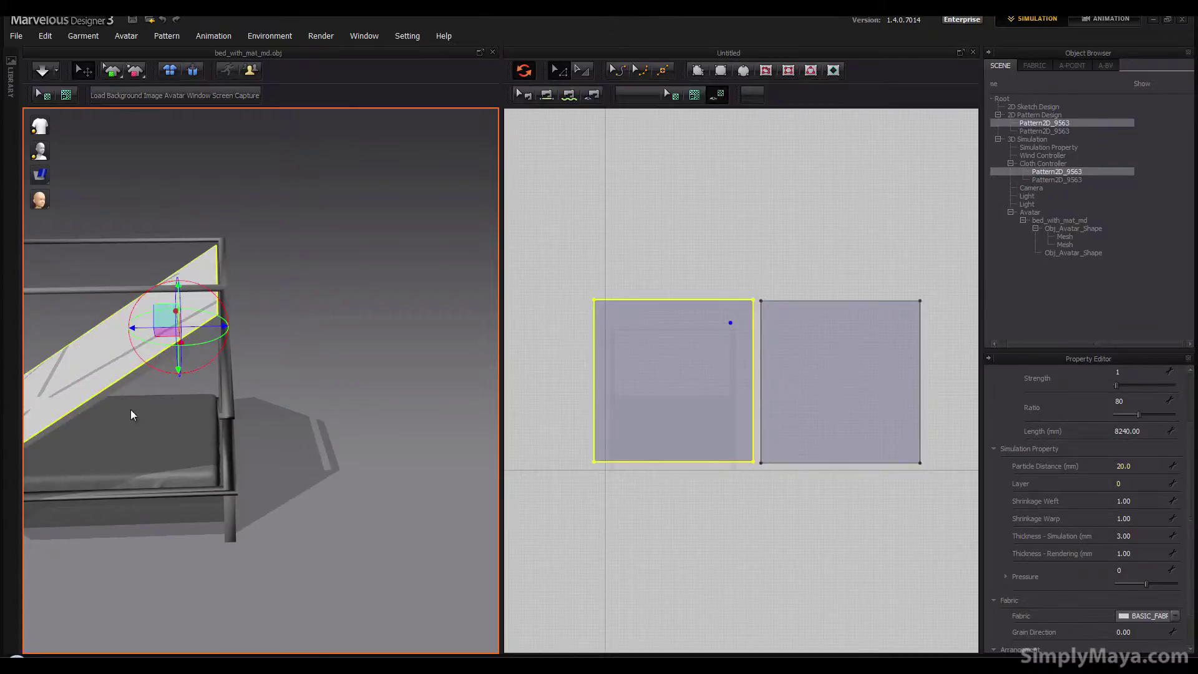
mouse_move(131, 413)
right_down()
mouse_move(98, 350)
mouse_move(151, 414)
right_up()
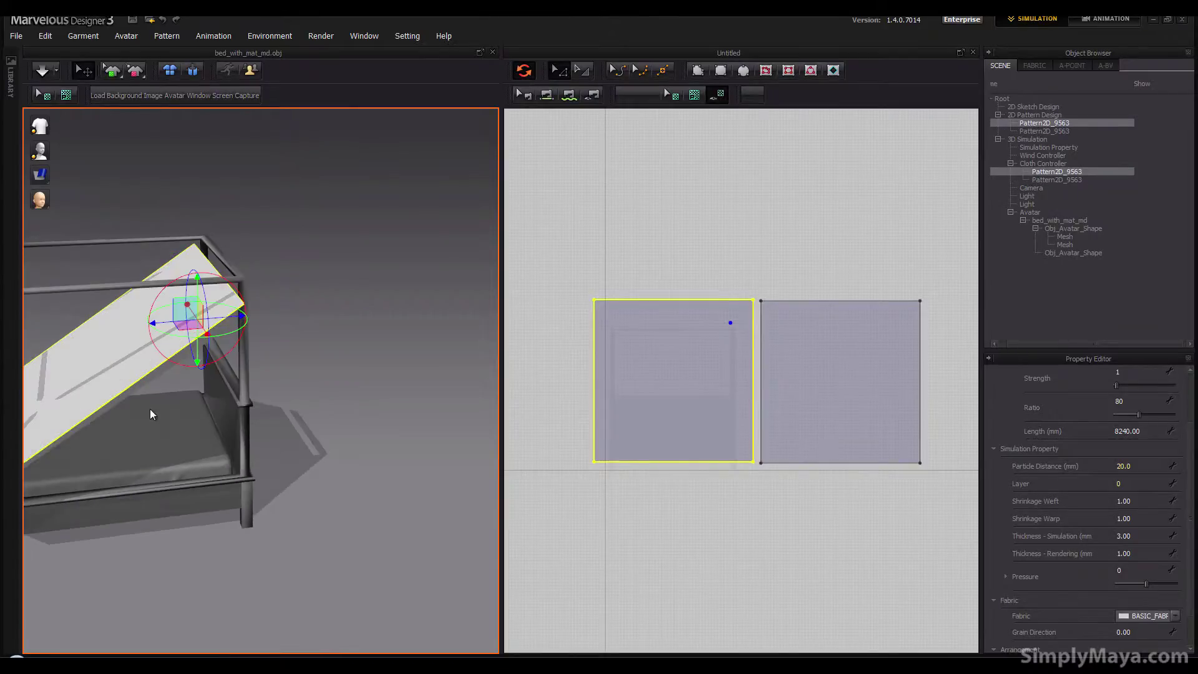
middle_drag(177, 430, 329, 484)
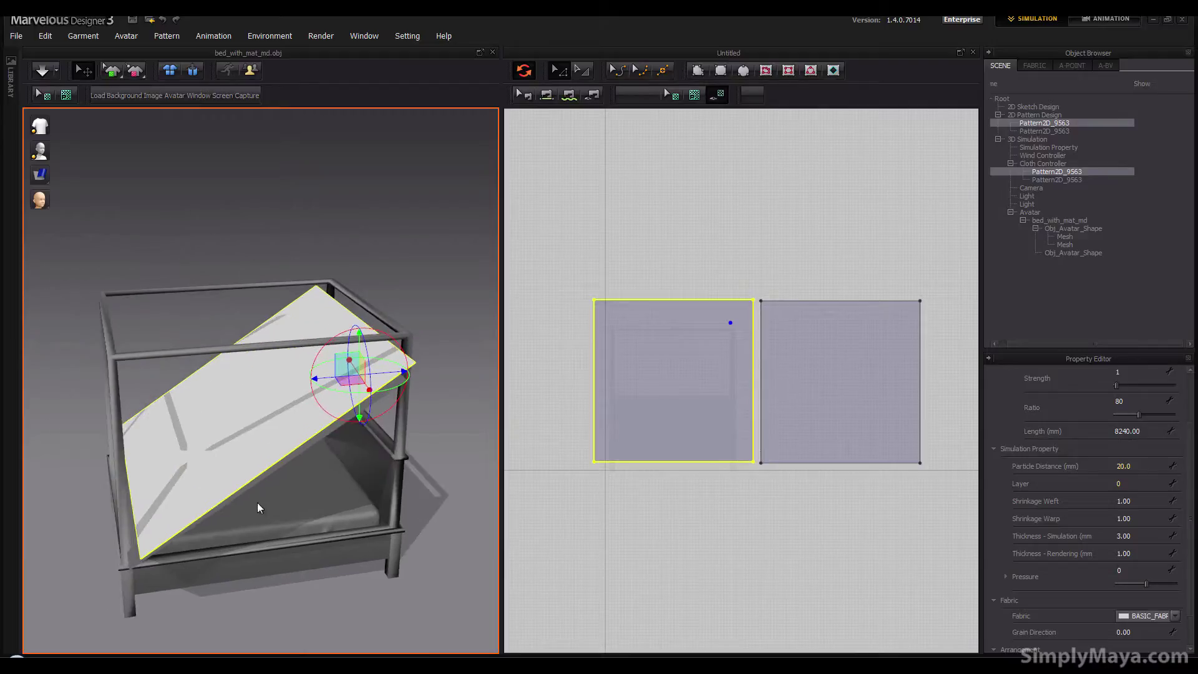
click(261, 474)
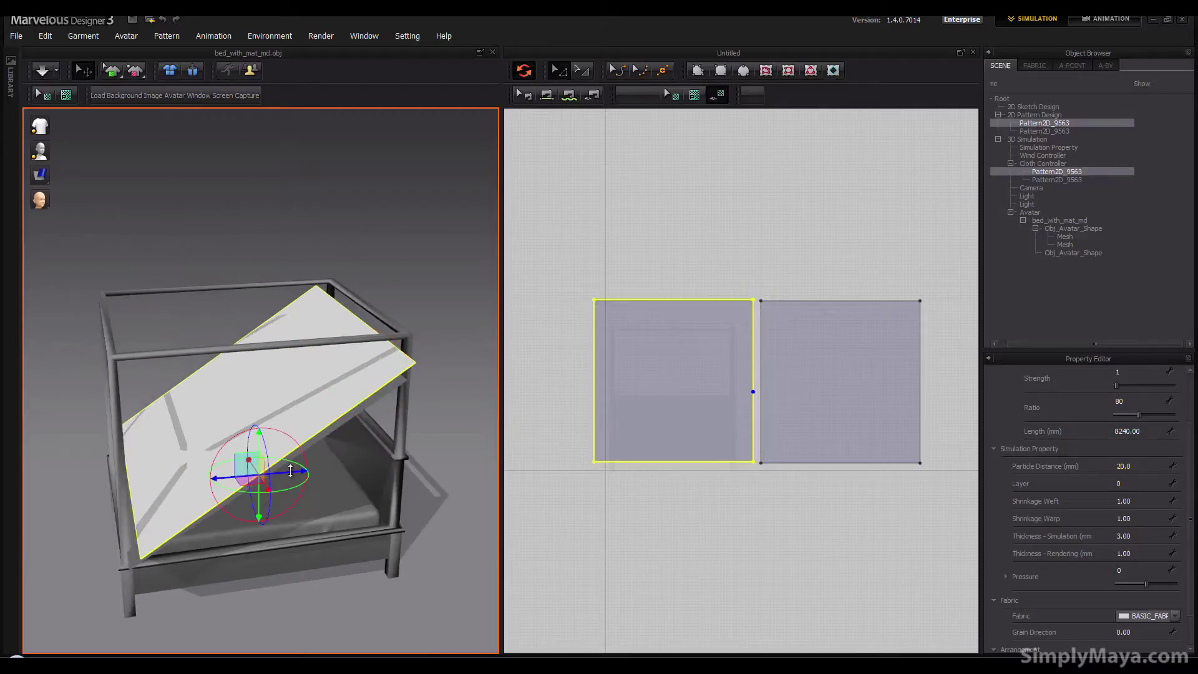
drag(290, 471, 287, 473)
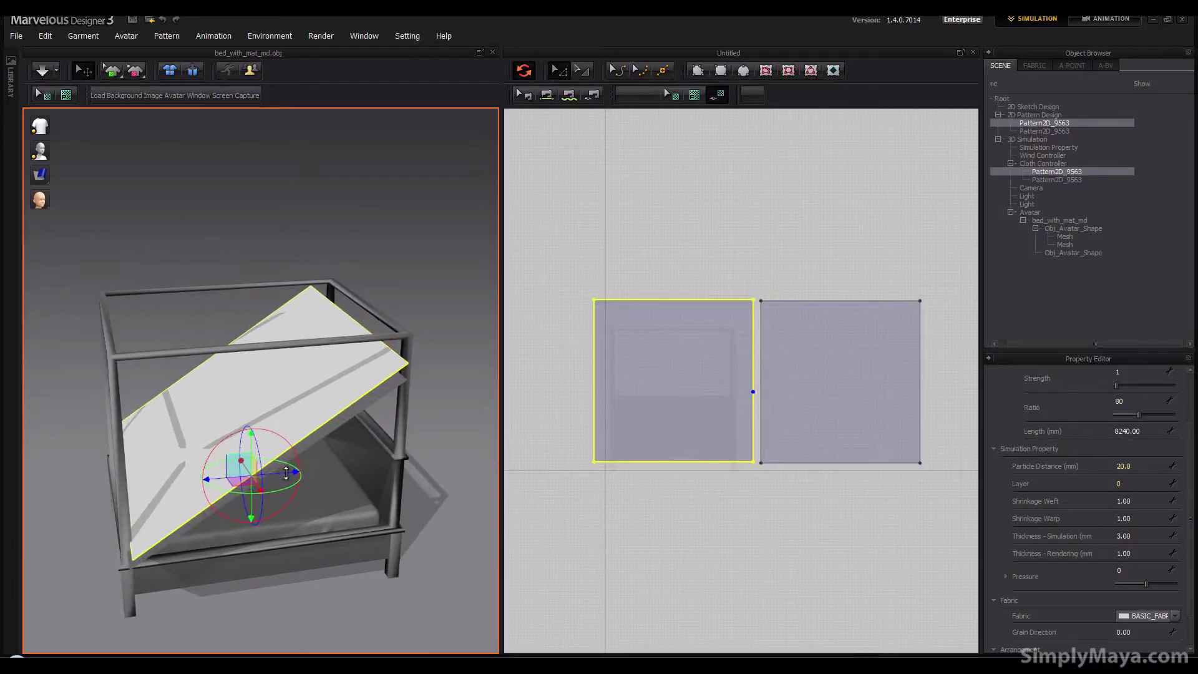
click(329, 432)
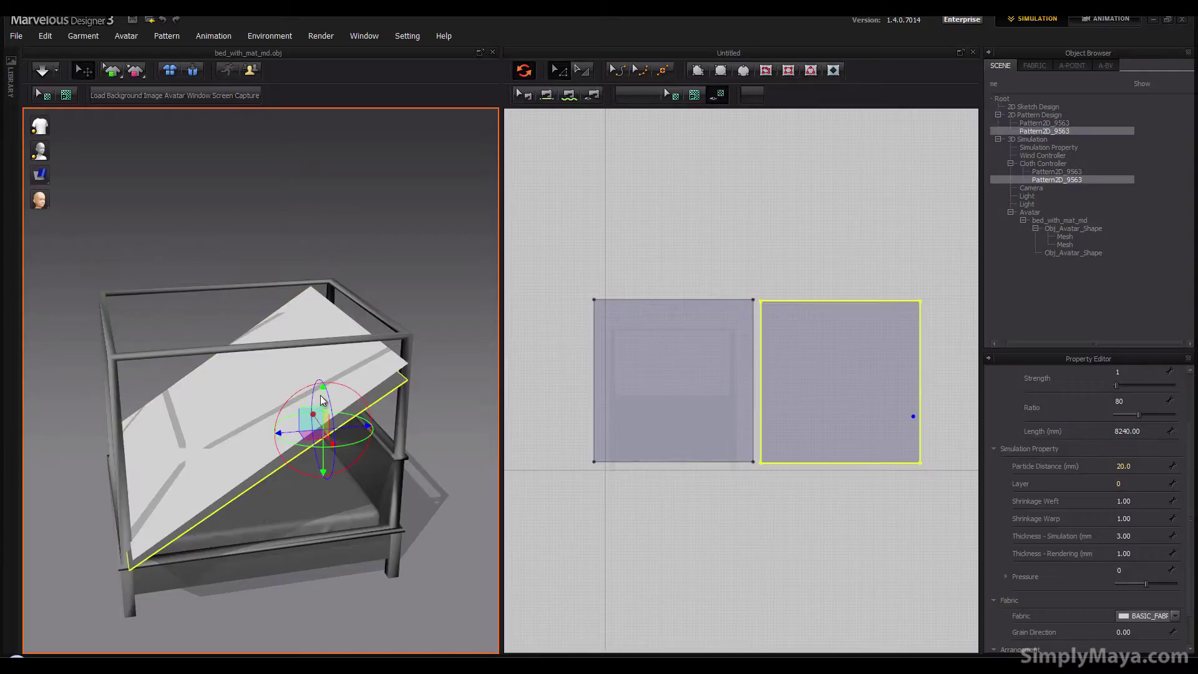
drag(323, 392, 354, 424)
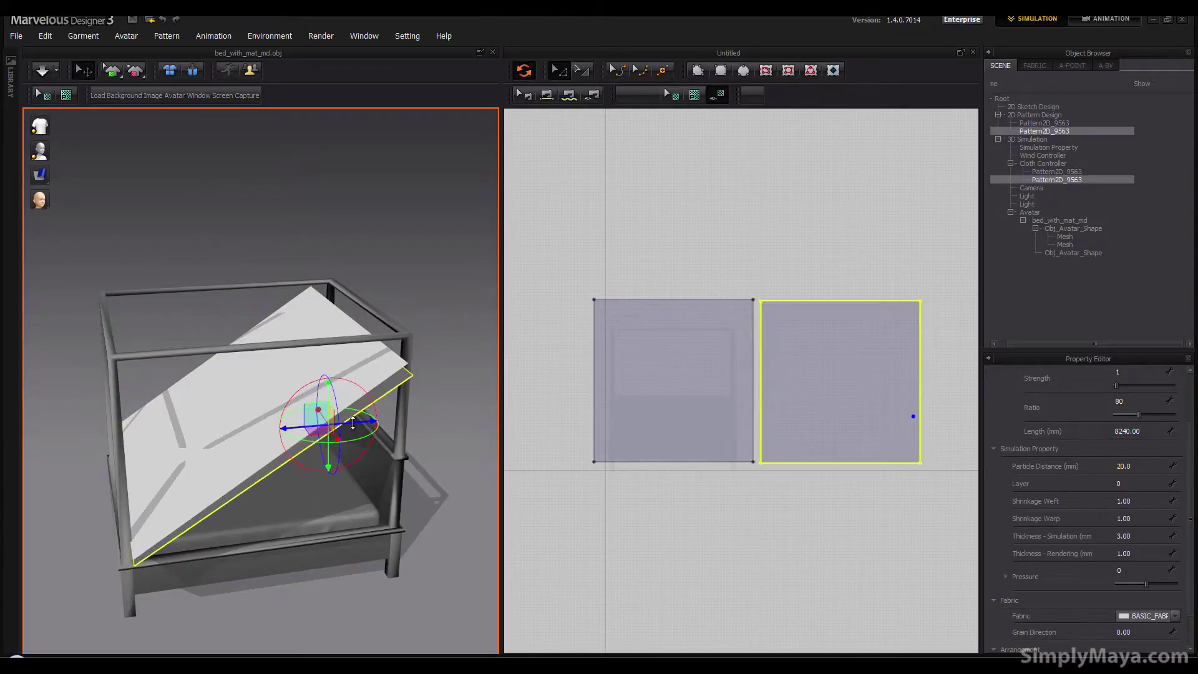
Step: Inspect both sheets over the bed from several orbit and zoom angles
click(249, 452)
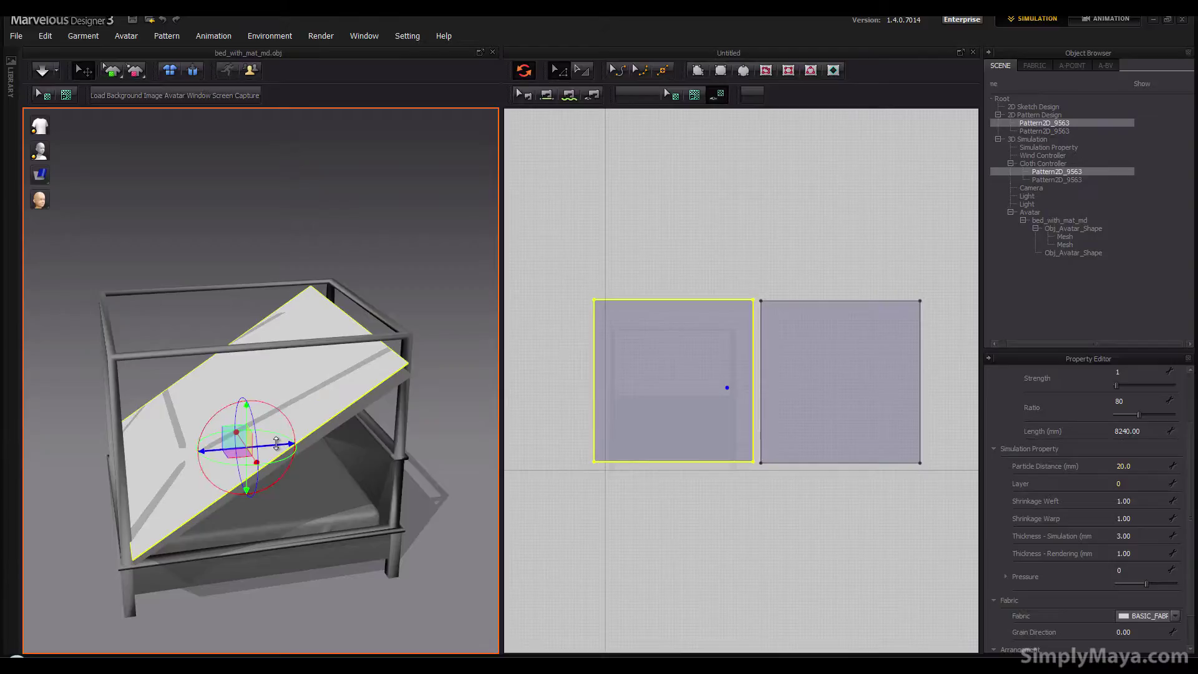
right_drag(282, 443, 205, 444)
click(263, 366)
right_drag(263, 366, 379, 500)
alt+right_drag(171, 525, 200, 459)
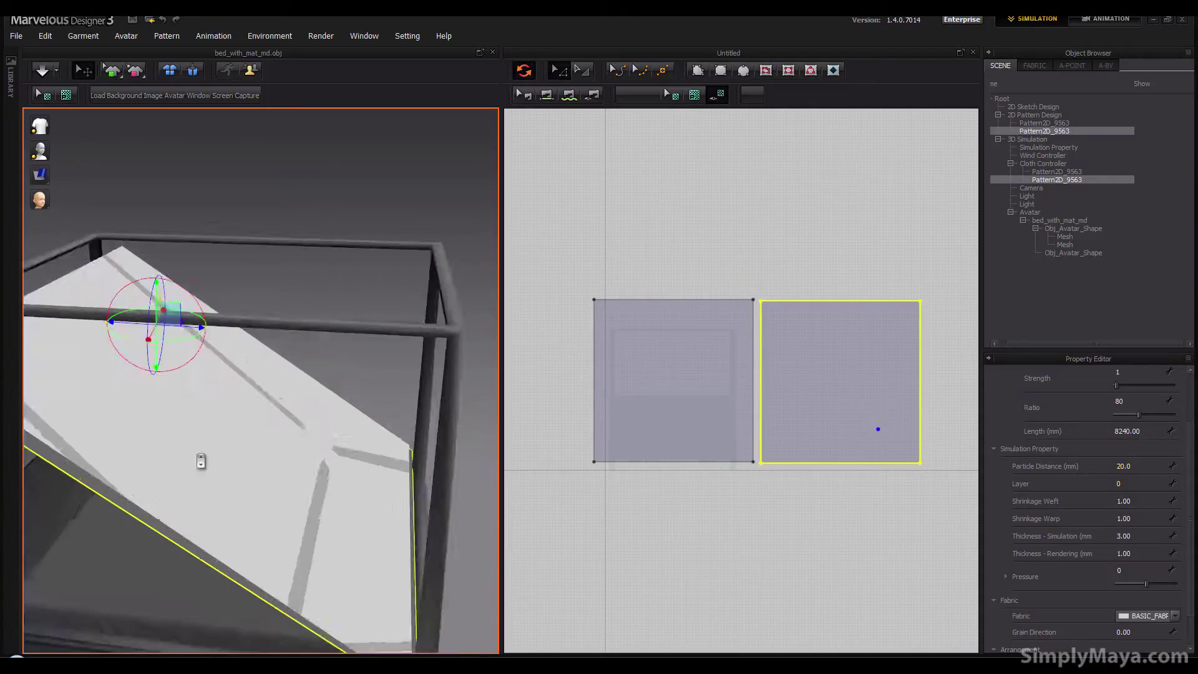
alt+middle_drag(224, 471, 343, 532)
right_drag(126, 555, 171, 484)
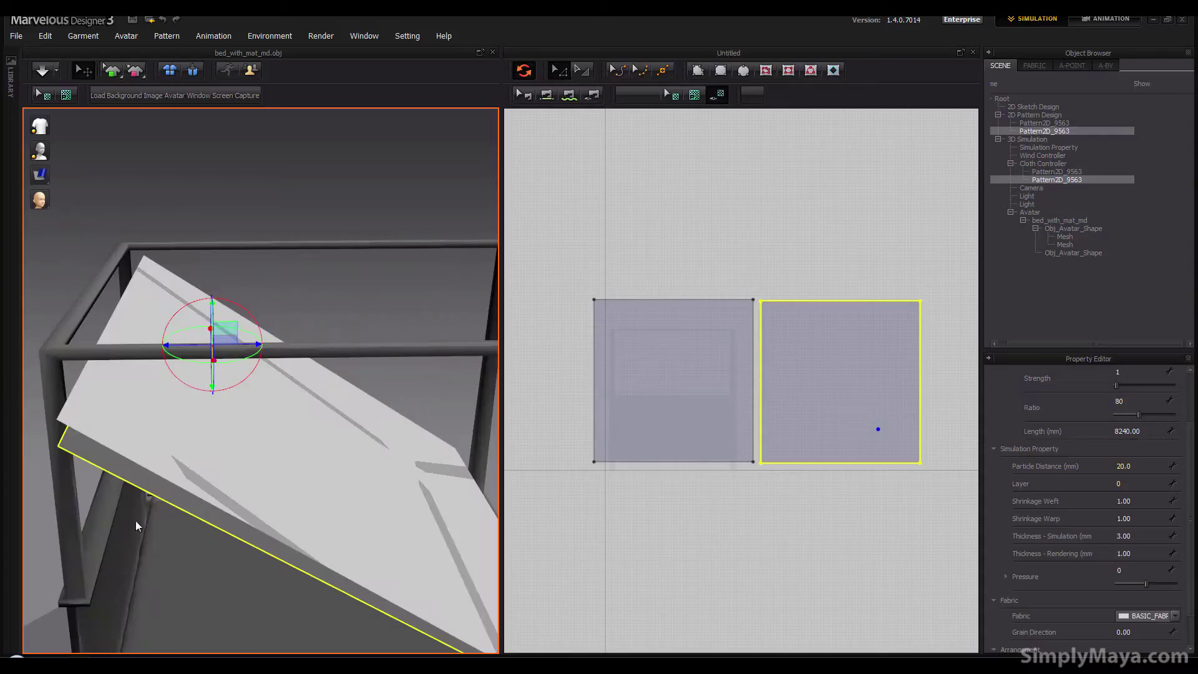
right_drag(175, 505, 219, 433)
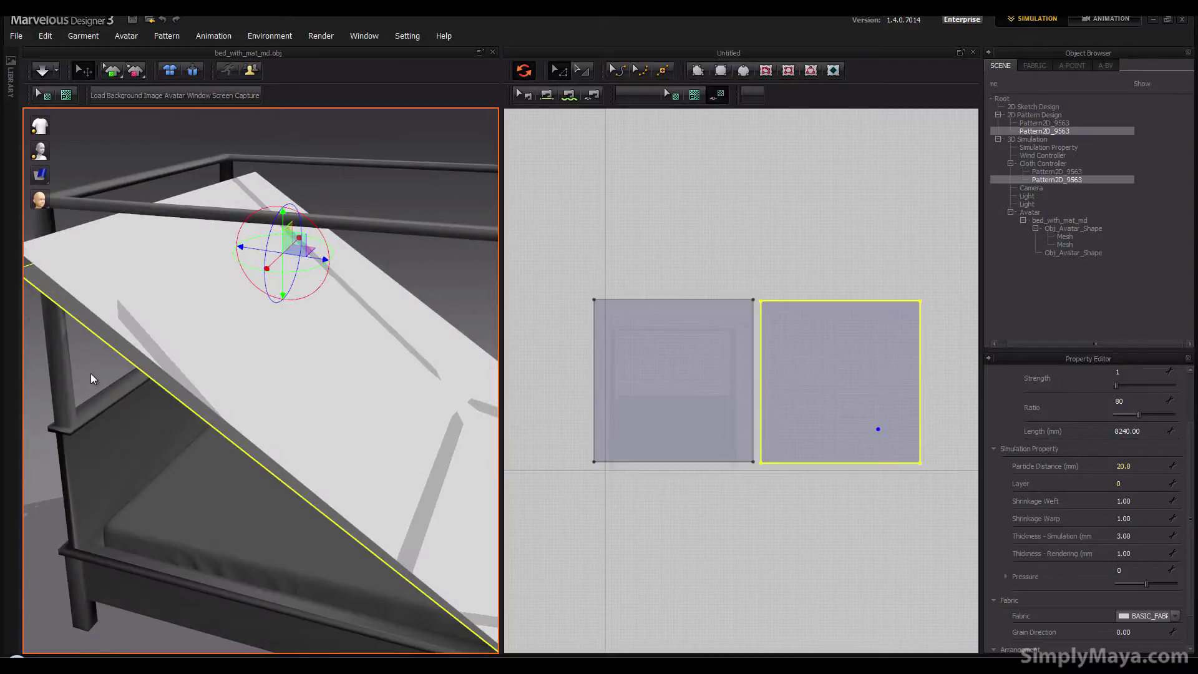
right_drag(94, 377, 362, 431)
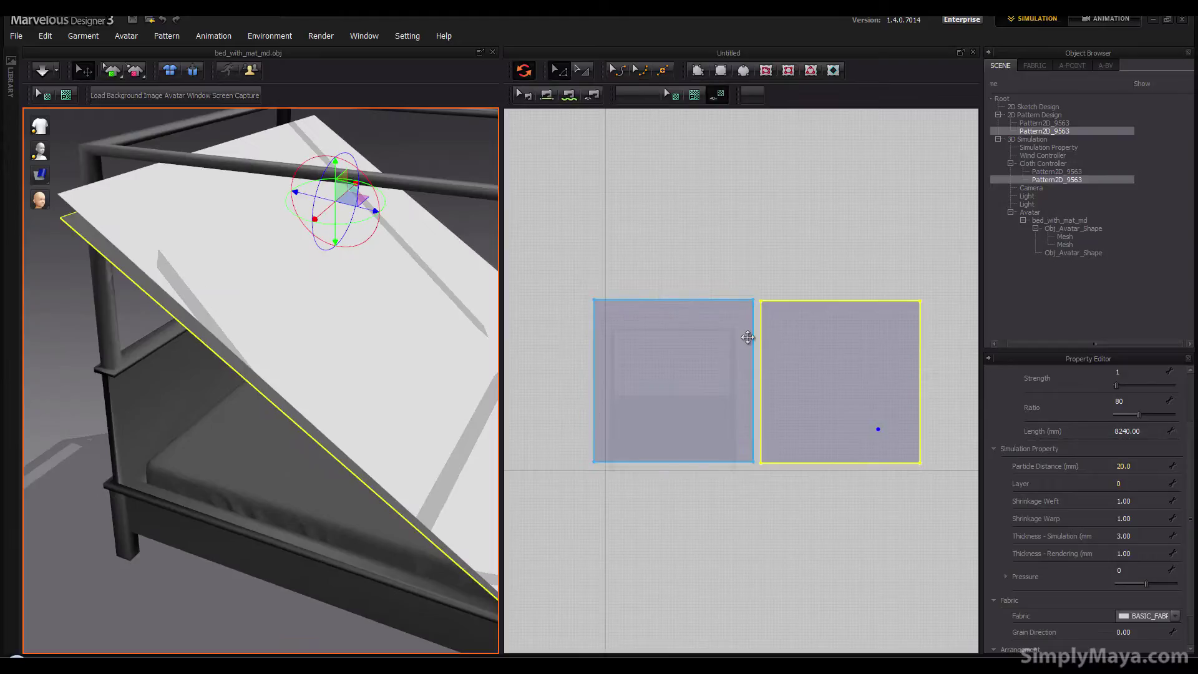
Step: Segment-sew the left panel's left edge to the right panel's left edge, then undo it
click(123, 251)
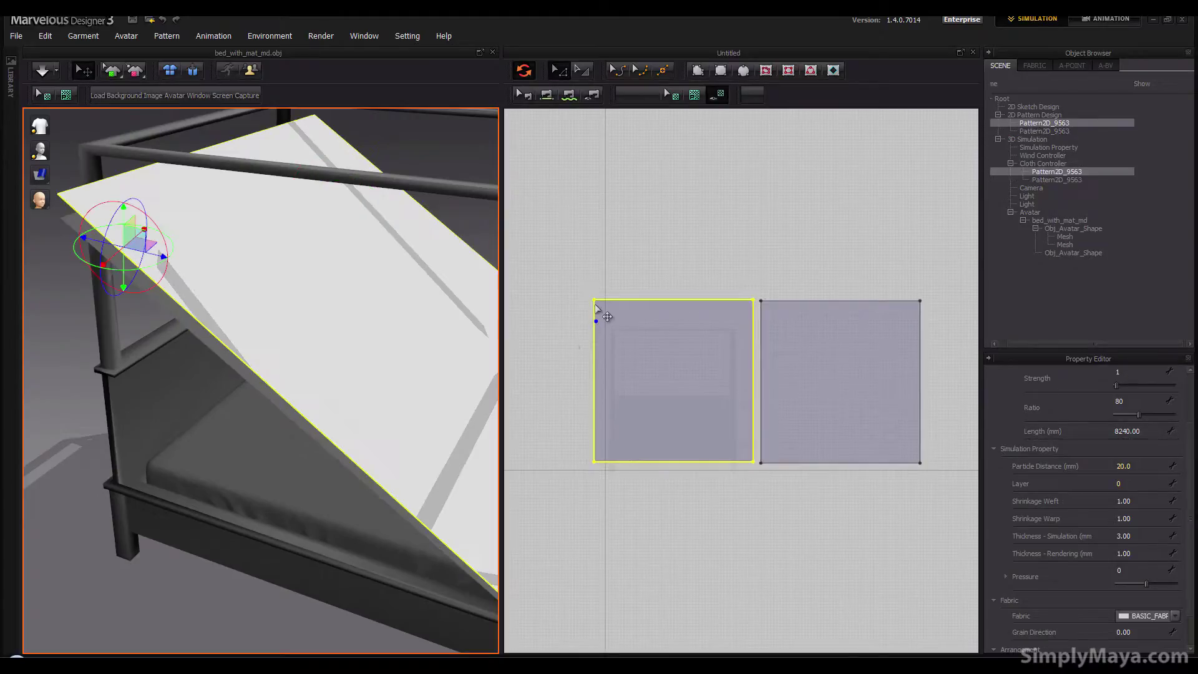
click(170, 305)
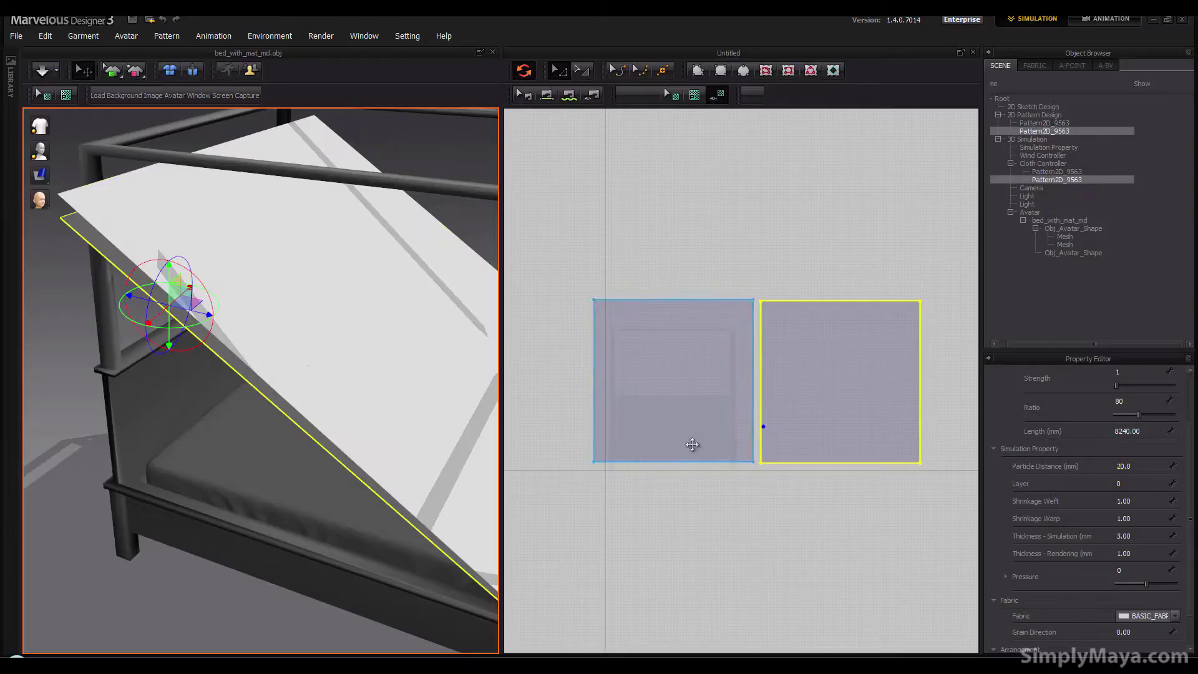
click(546, 95)
click(595, 319)
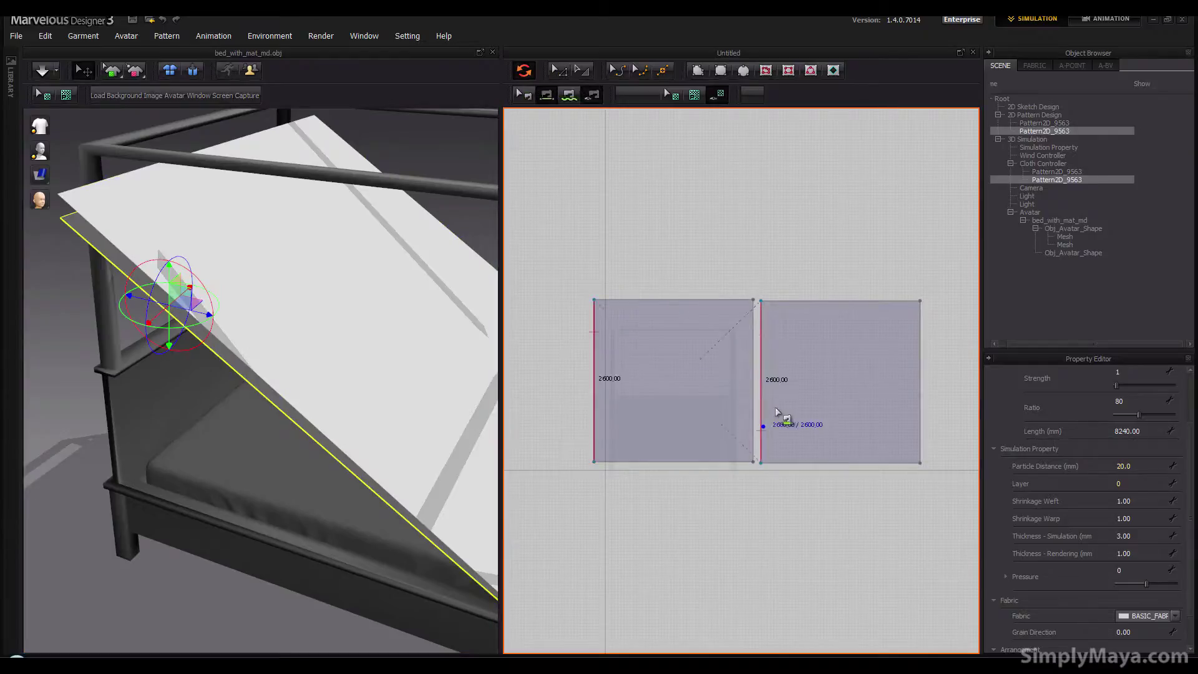
click(764, 337)
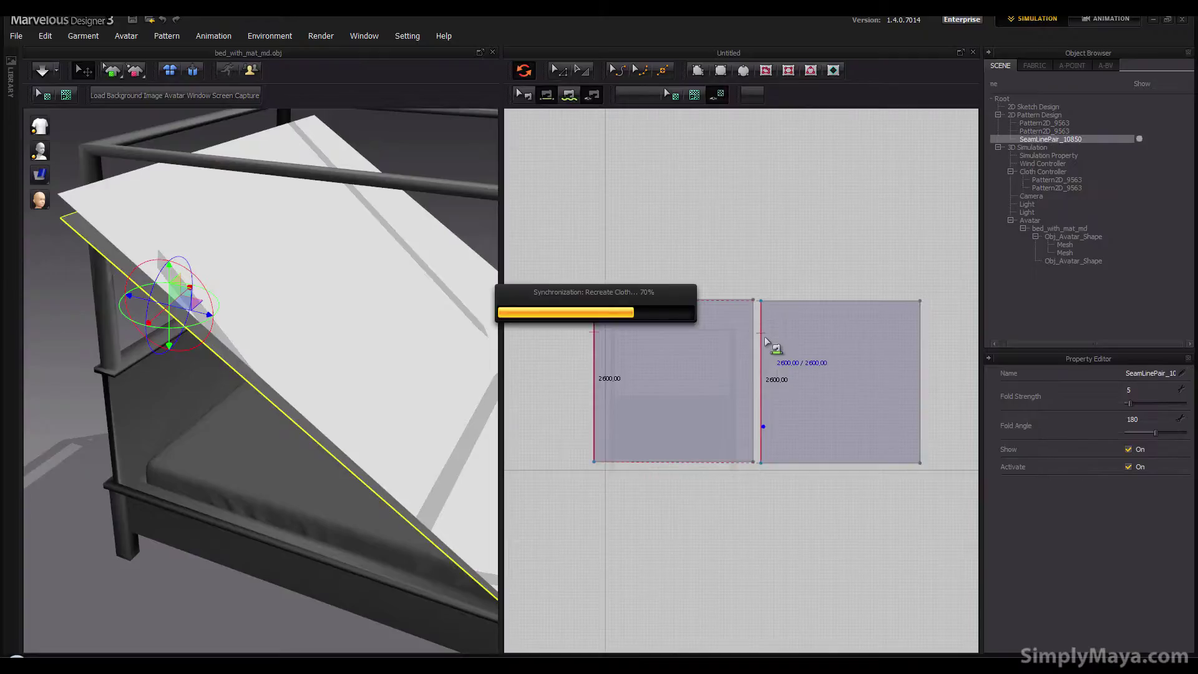
right_drag(382, 390, 342, 361)
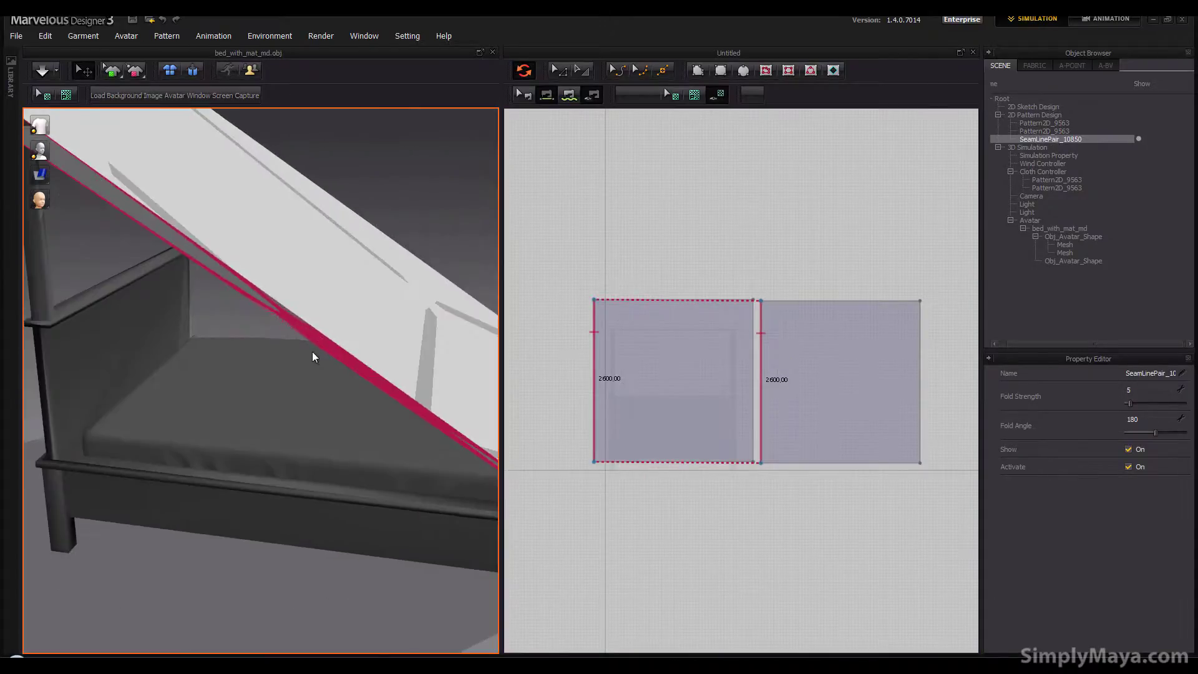
key(ctrl+z)
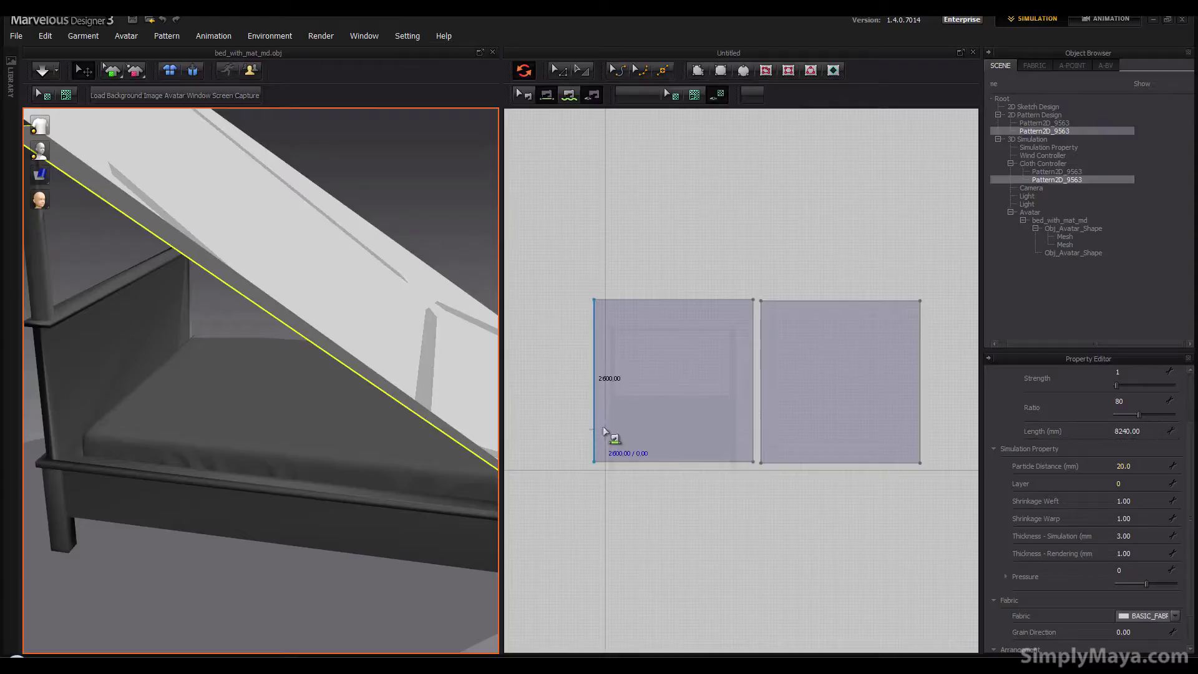
Step: Re-create the seam joining the left panel's left edge to the right panel's left edge
click(596, 336)
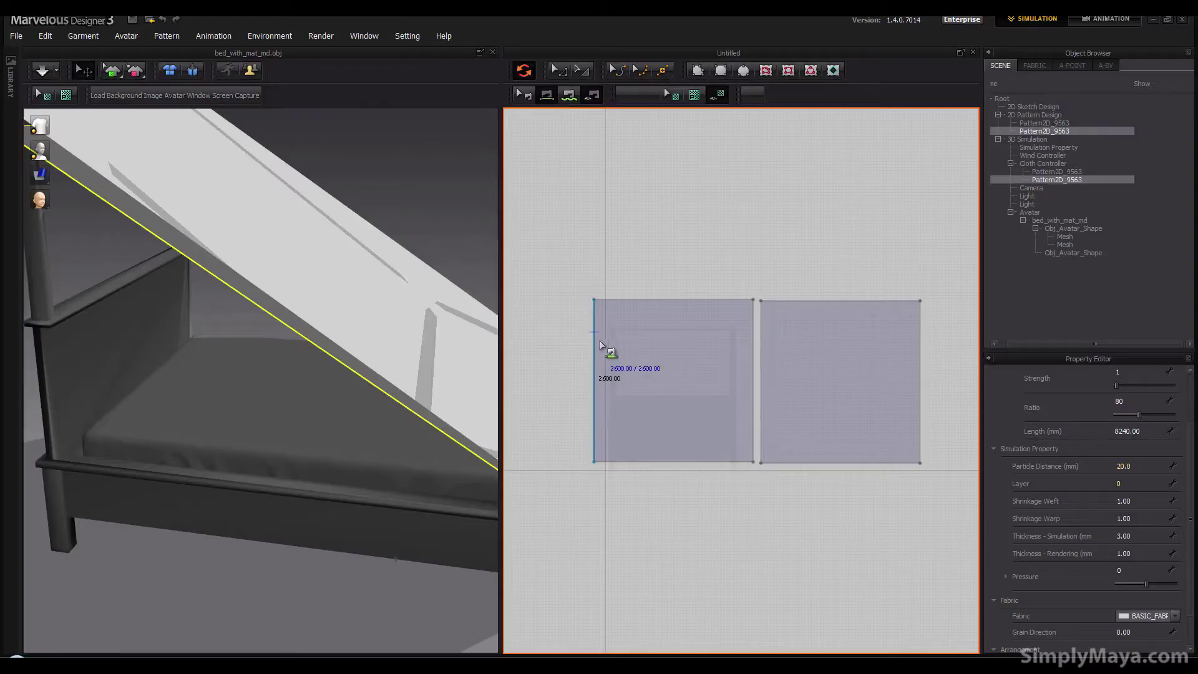
click(764, 333)
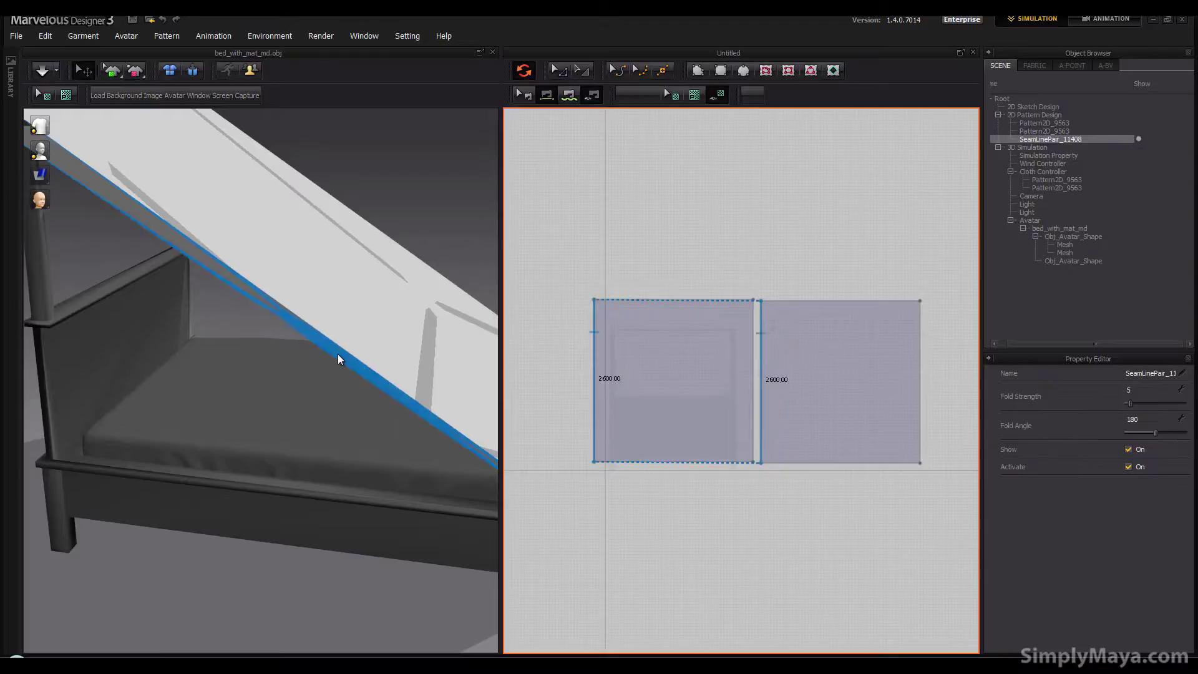
click(718, 357)
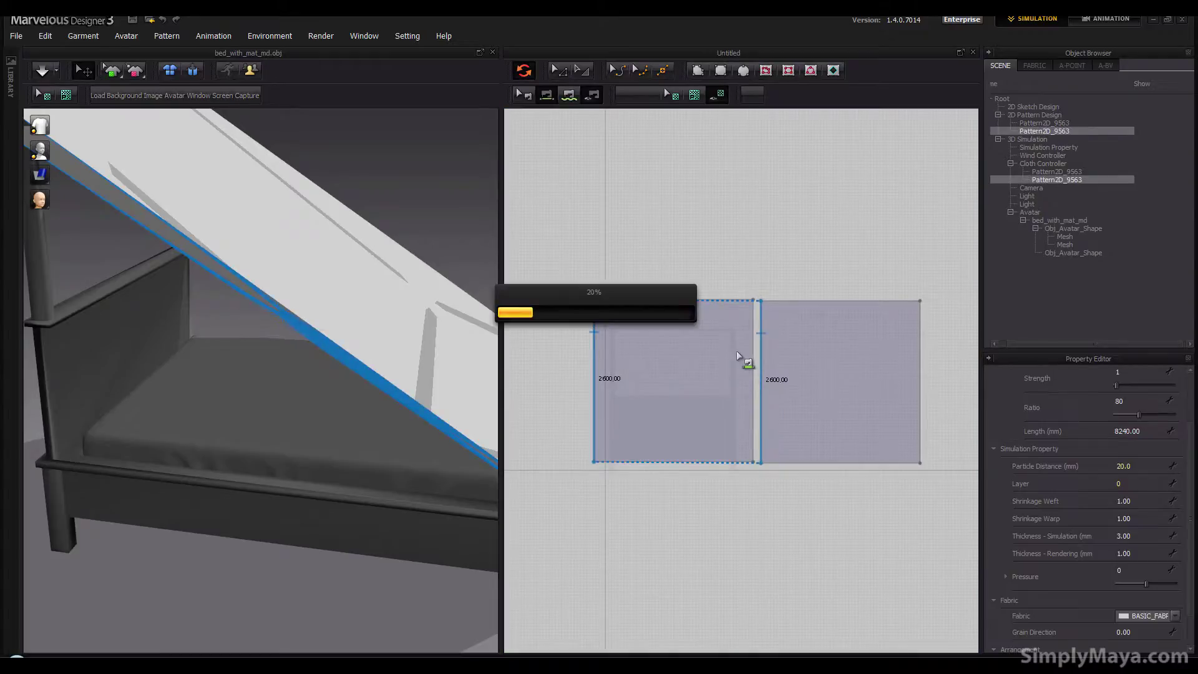
click(593, 334)
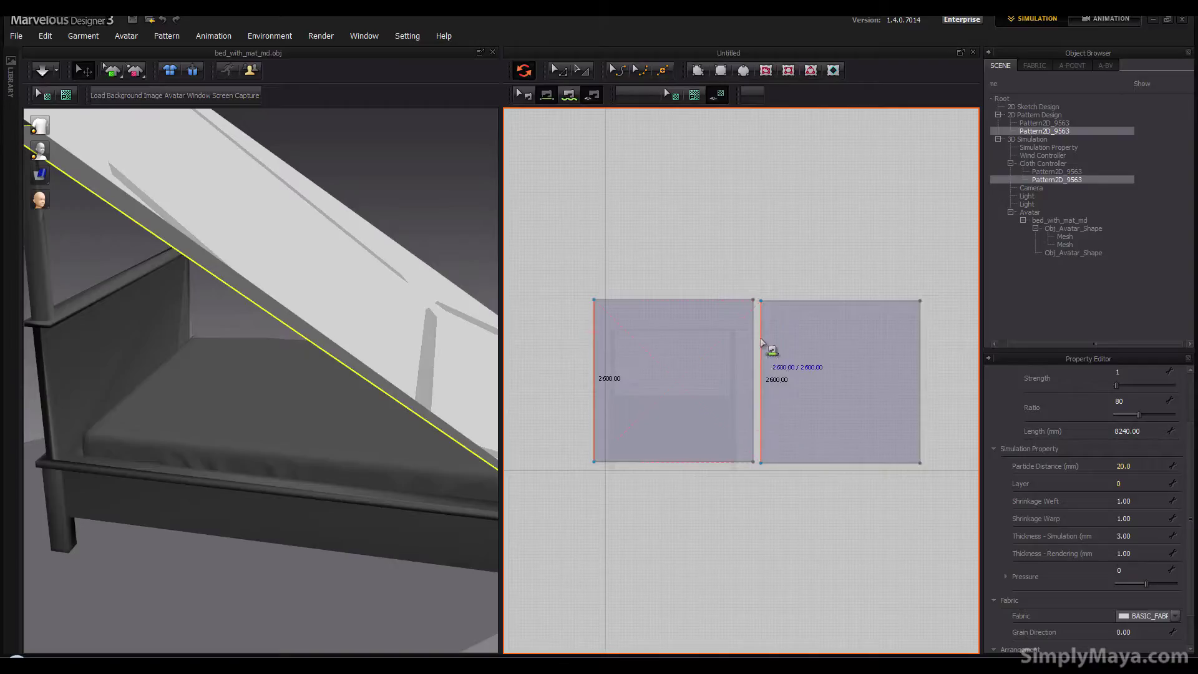
click(762, 426)
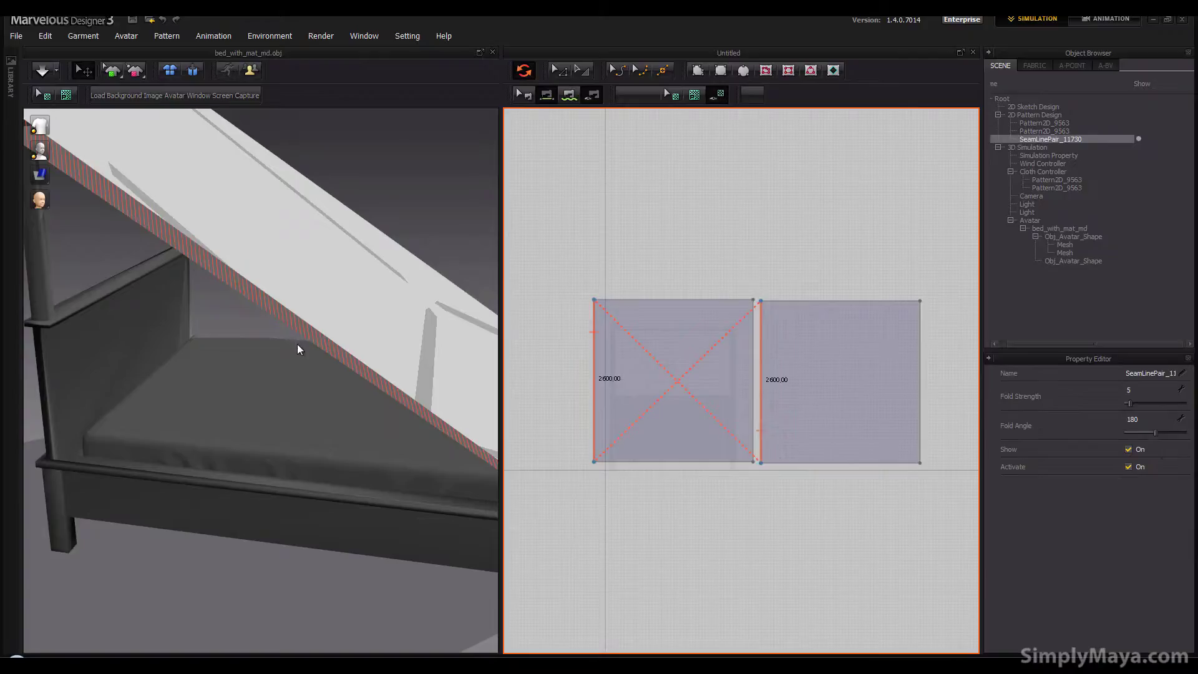
mouse_move(297, 345)
right_down()
mouse_move(341, 354)
mouse_move(290, 357)
right_up()
middle_drag(283, 317, 245, 360)
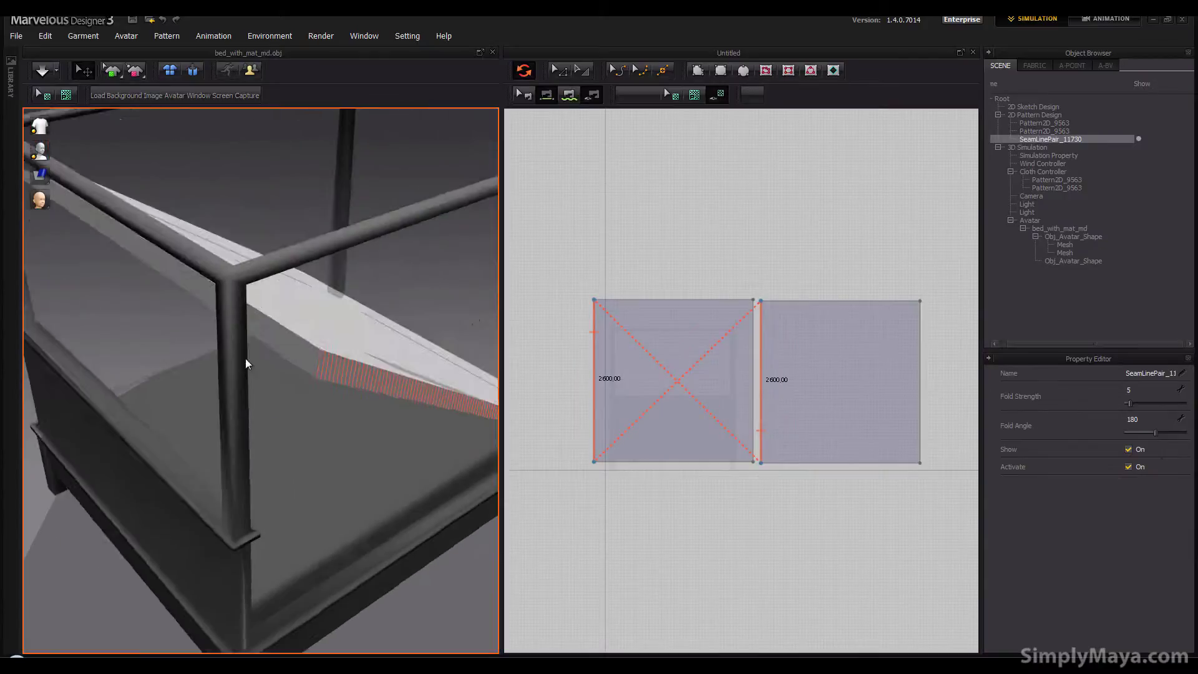
right_drag(247, 363, 343, 397)
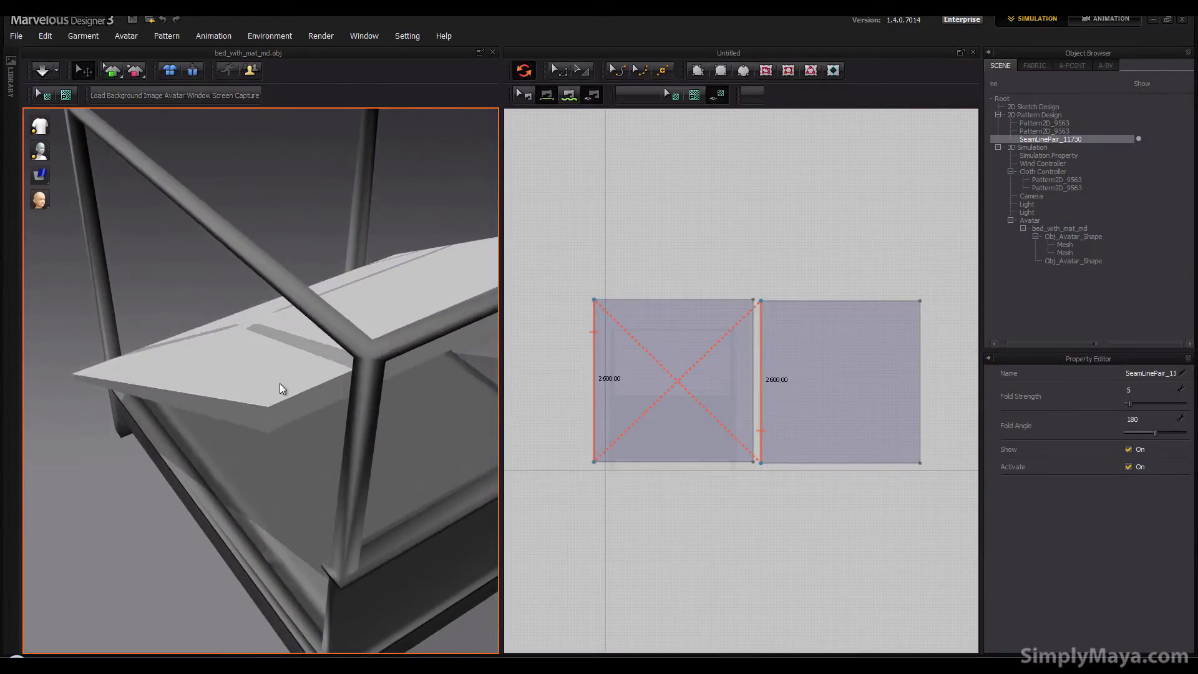
click(300, 388)
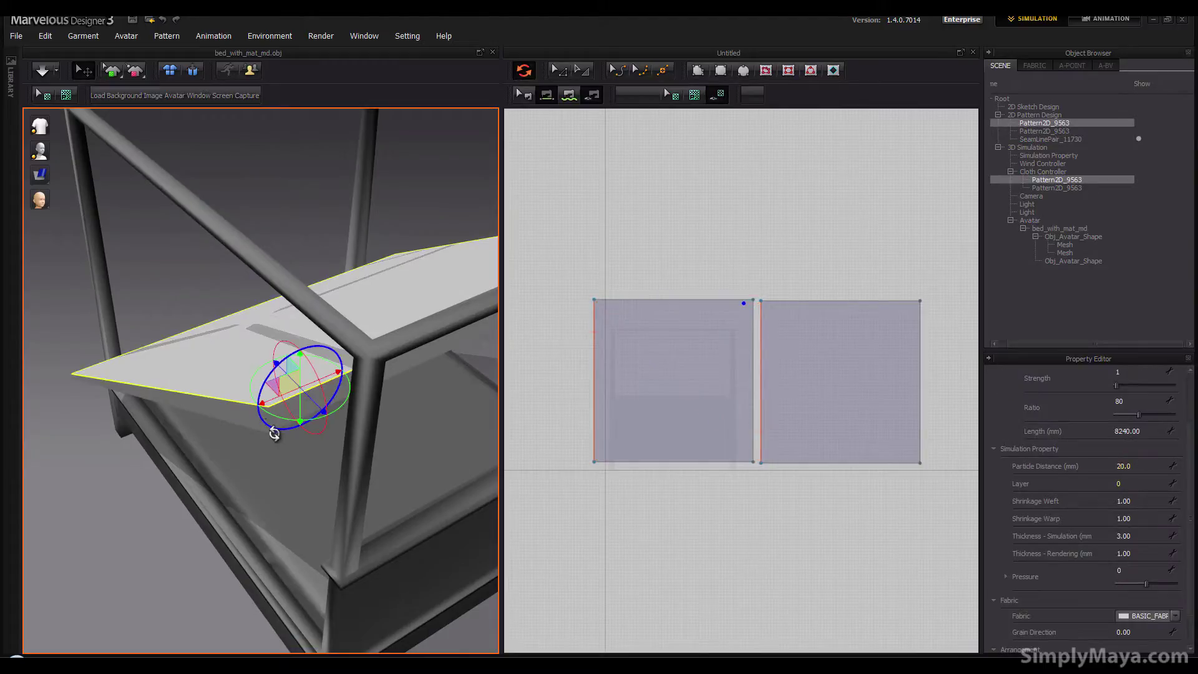
Step: Sew the left panel's top edge to the right panel's bottom edge, redoing it once
click(399, 373)
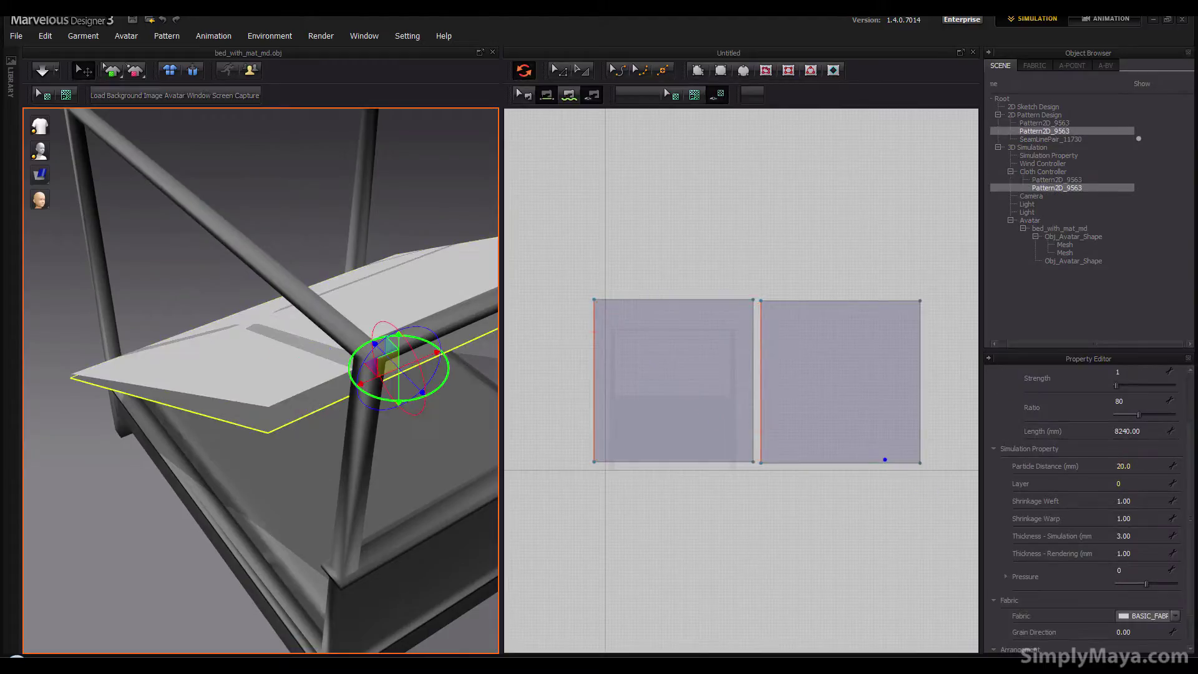
click(646, 301)
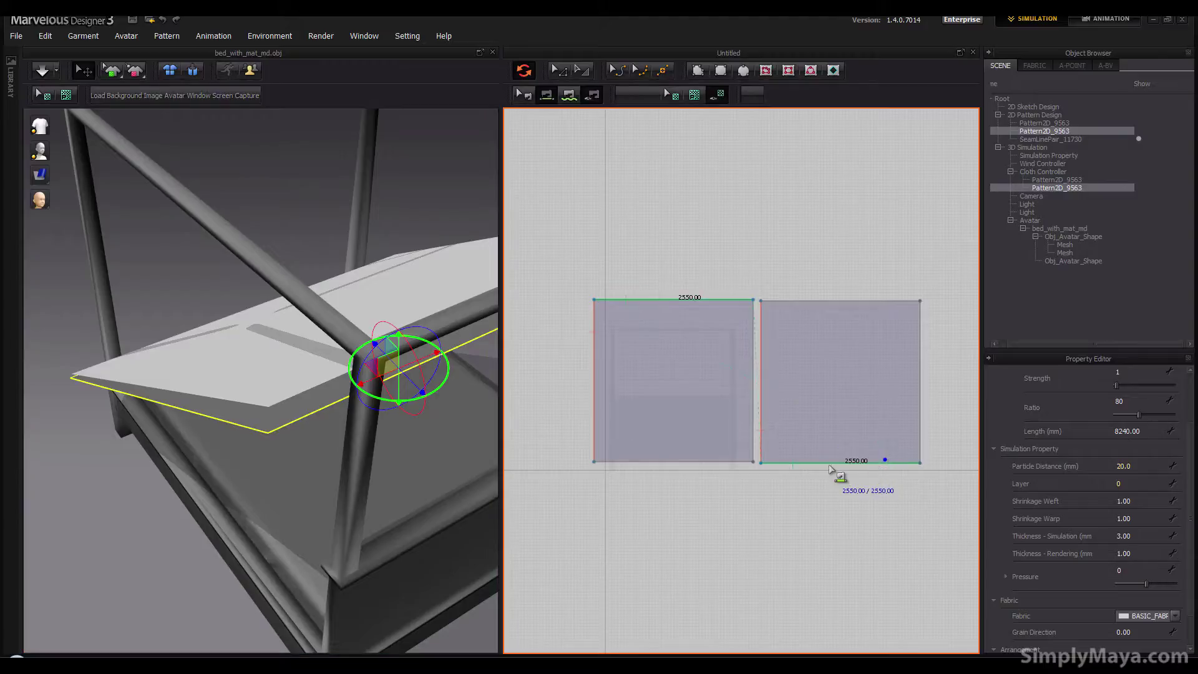
click(866, 460)
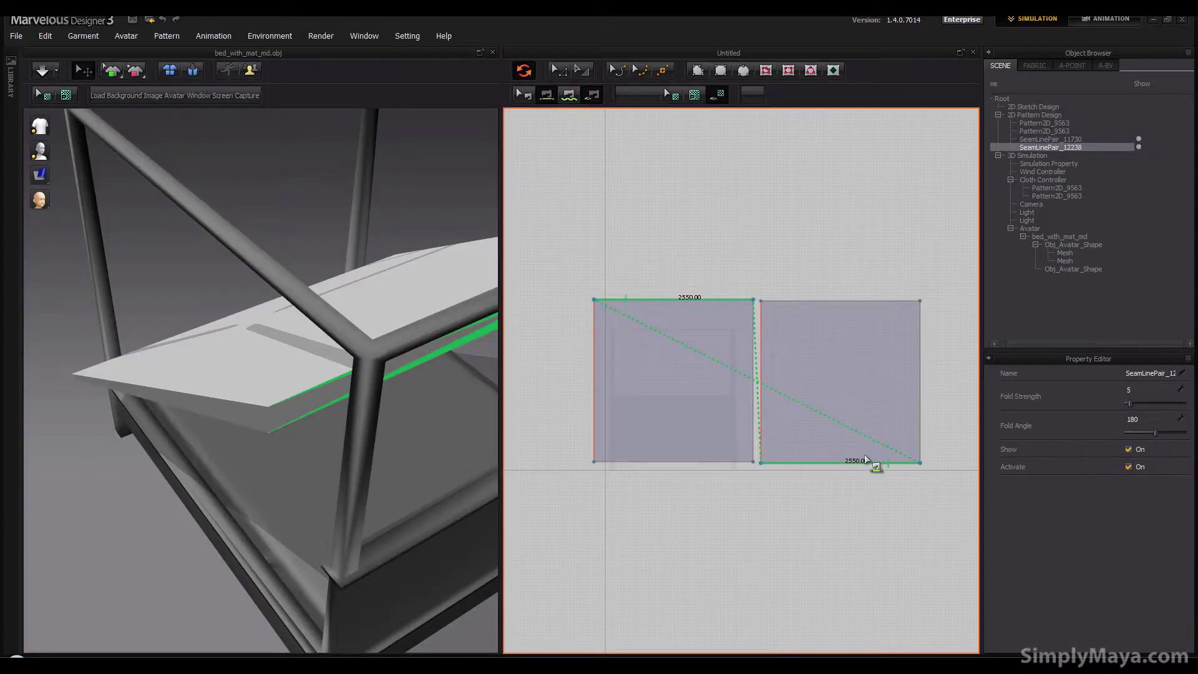
key(ctrl+z)
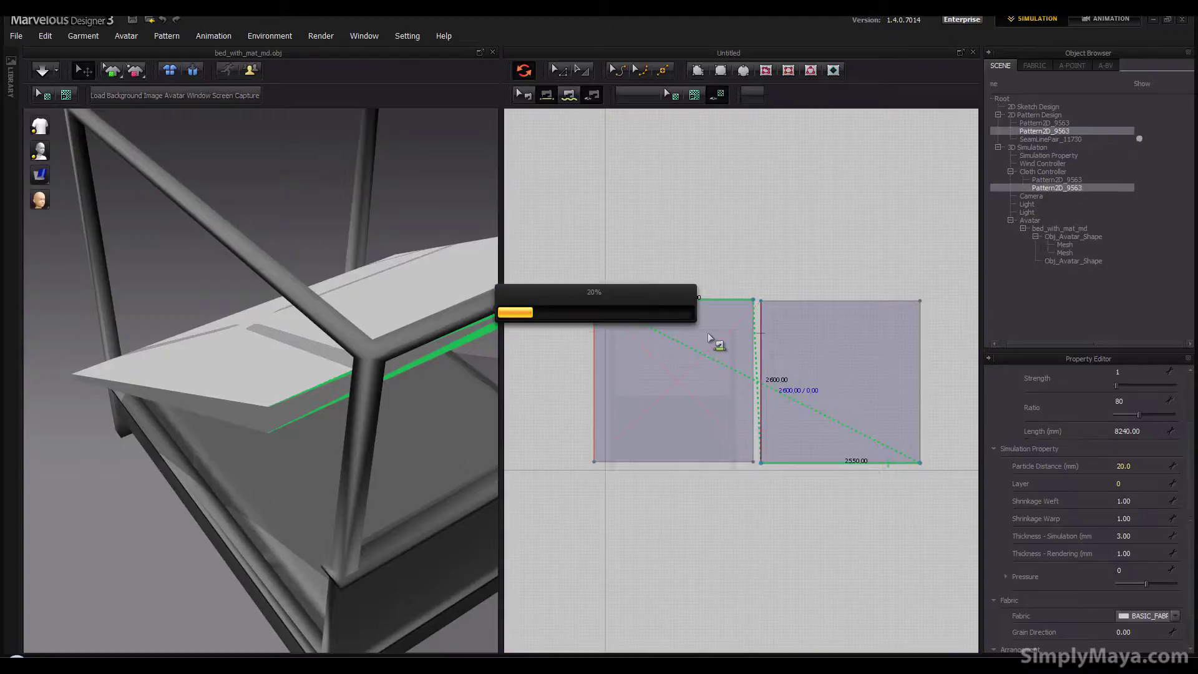
click(646, 301)
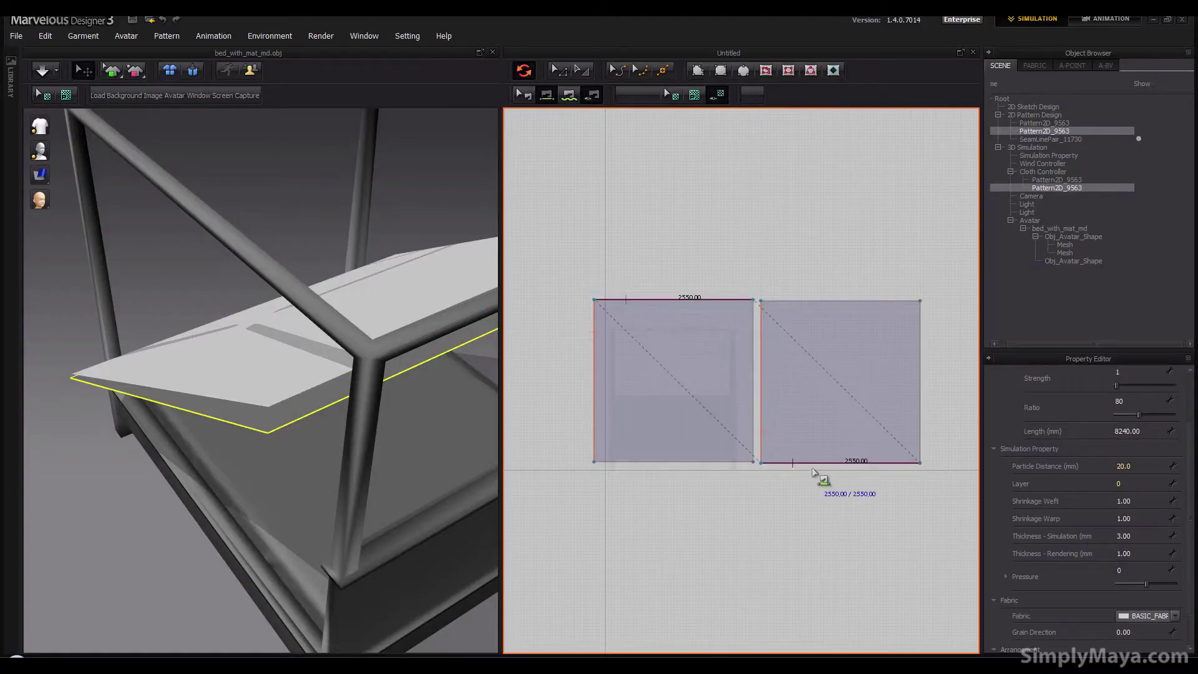
click(811, 465)
right_drag(326, 421, 350, 434)
Step: Sew the two panels' right edges together and add another seam between them
click(320, 437)
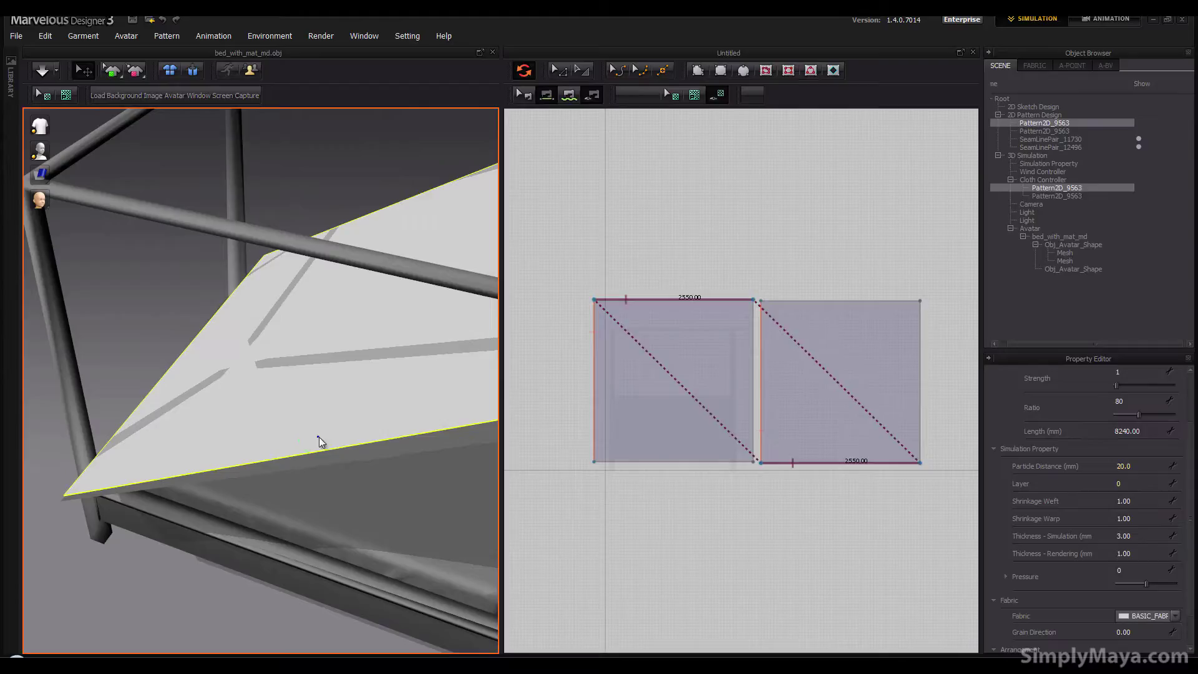
click(415, 452)
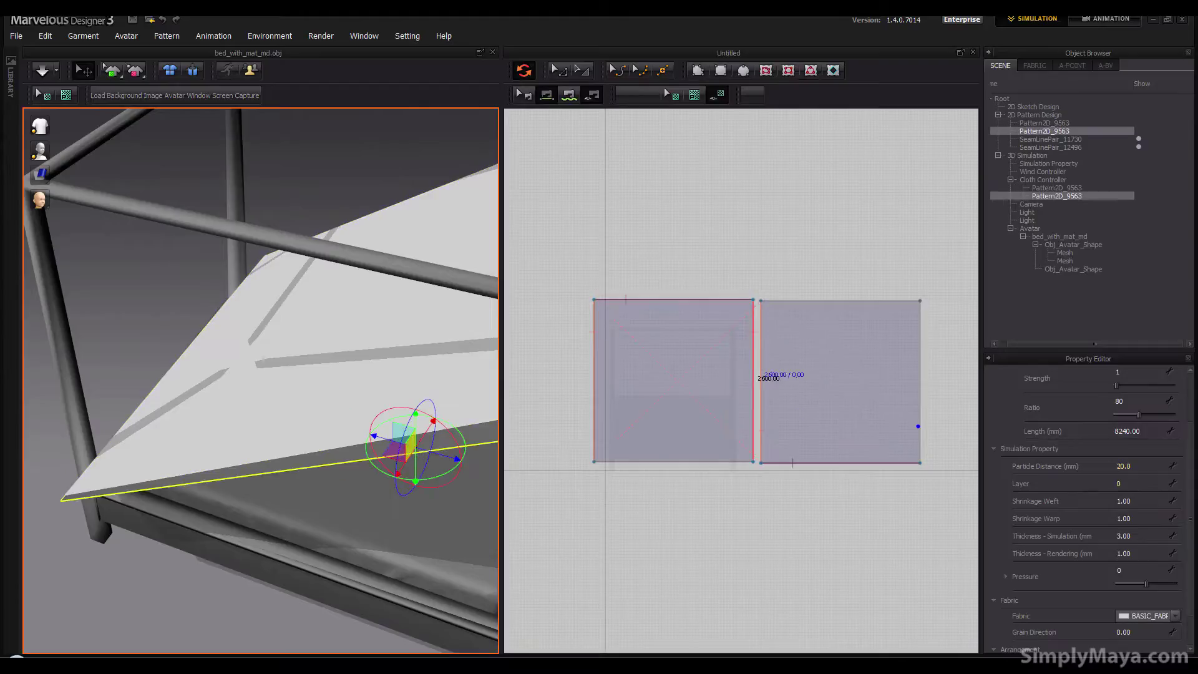
click(926, 425)
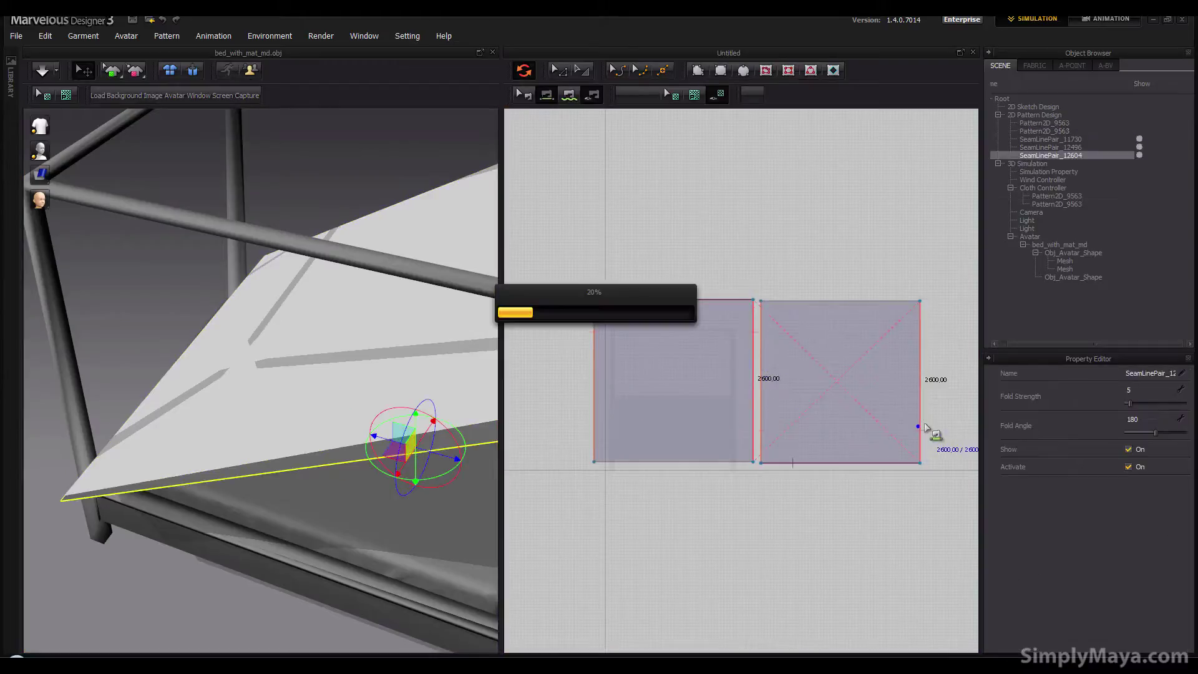
right_drag(287, 477, 374, 463)
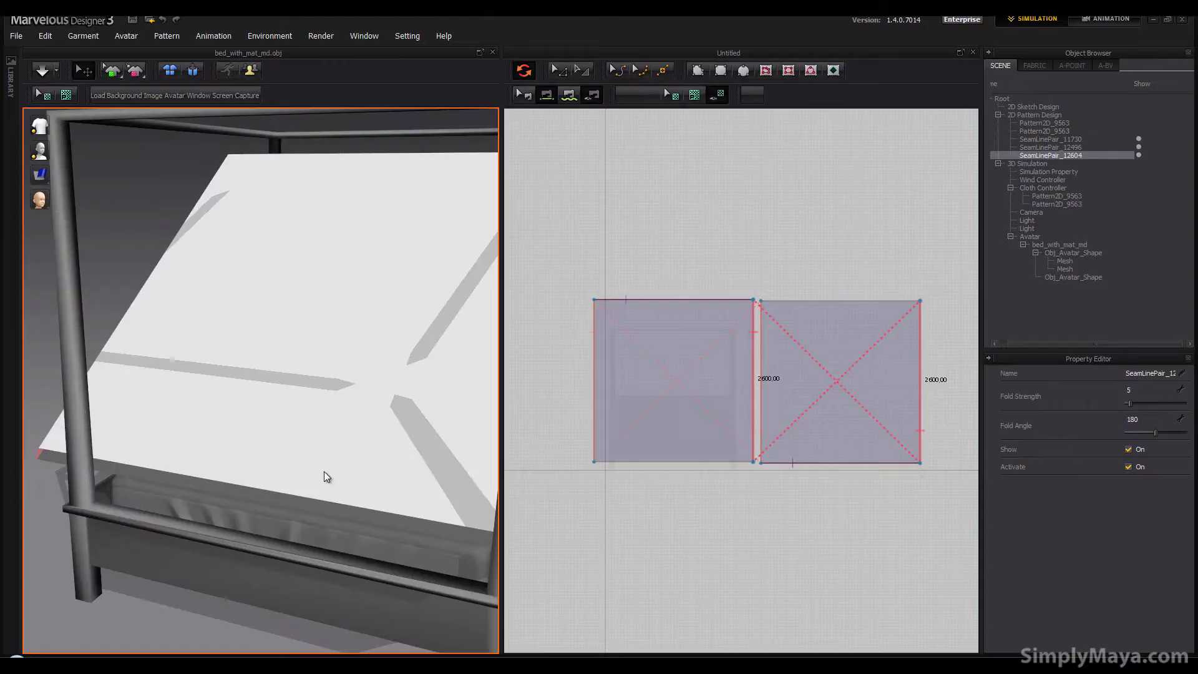
click(309, 485)
click(235, 499)
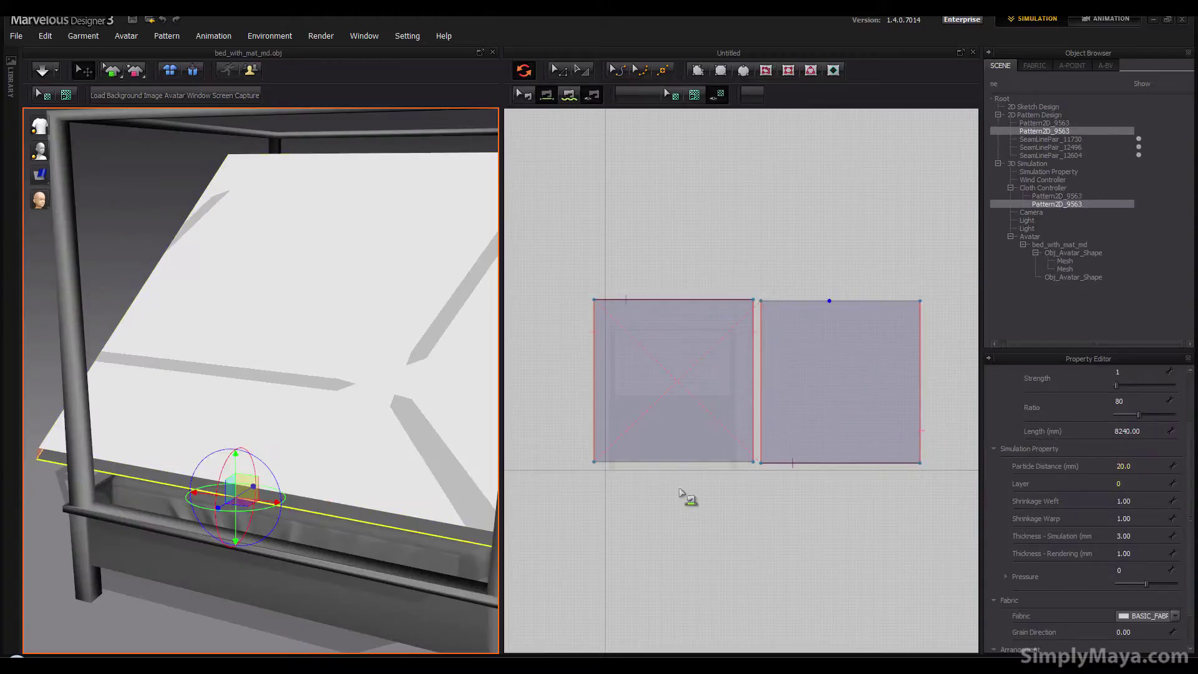
click(878, 301)
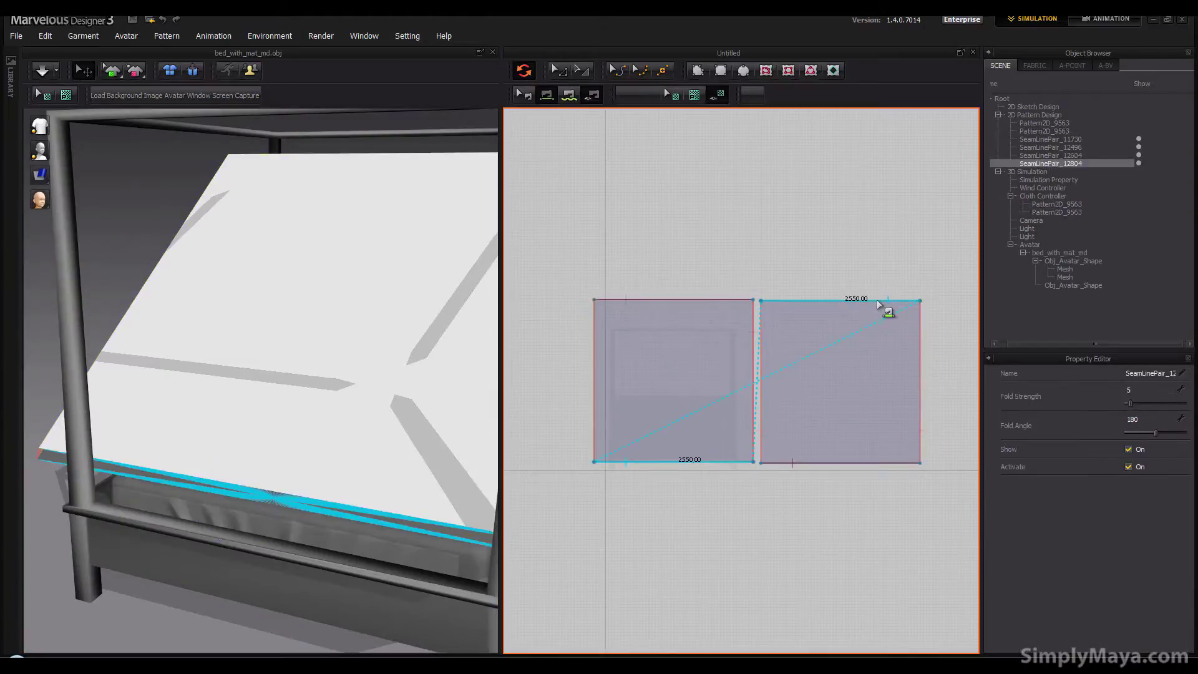
Step: Delete the unwanted seam and sew the left panel's bottom edge to the right panel's top edge
key(Delete)
click(781, 349)
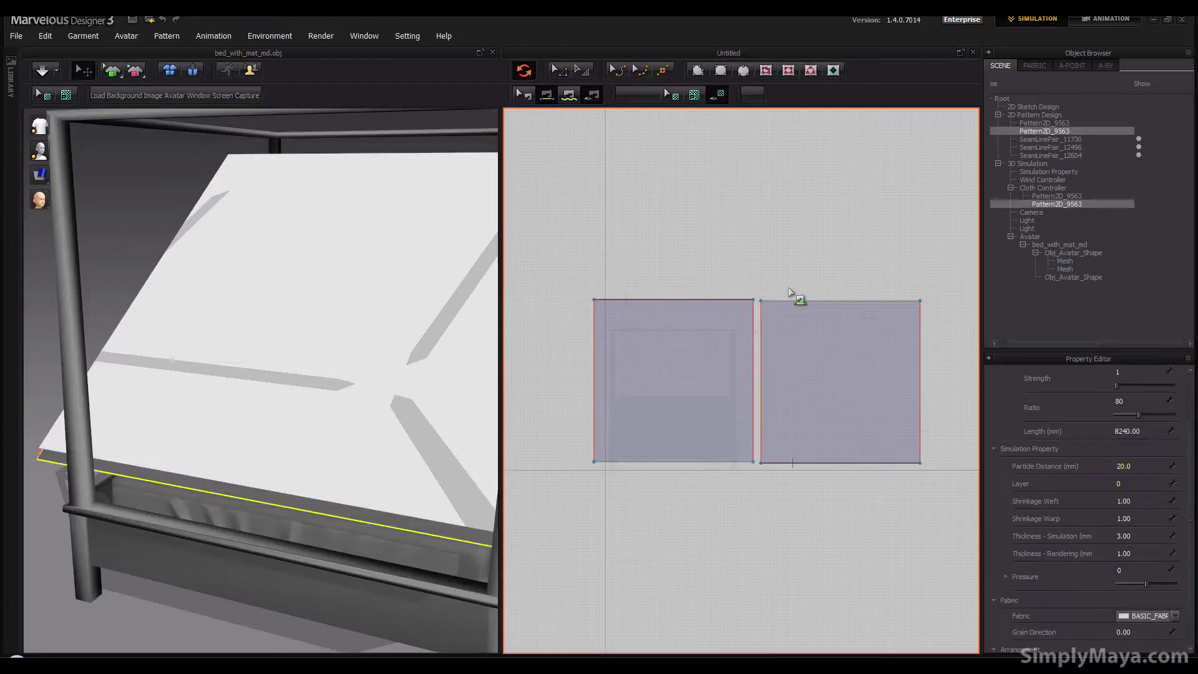
click(630, 466)
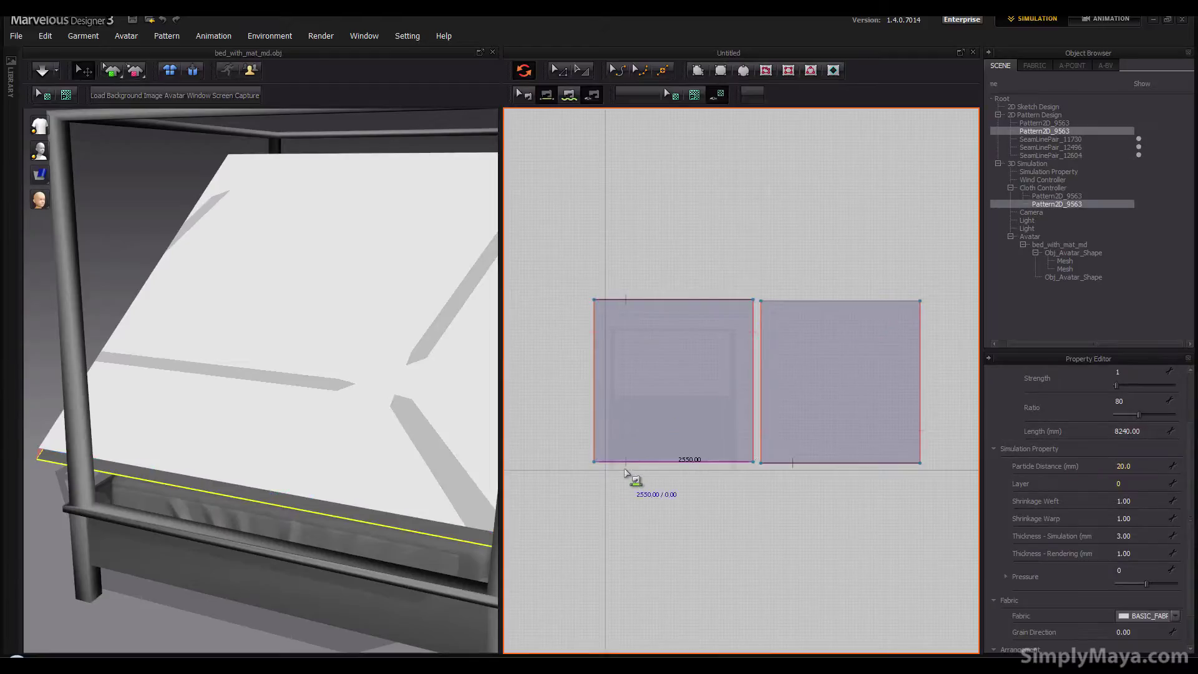
click(787, 302)
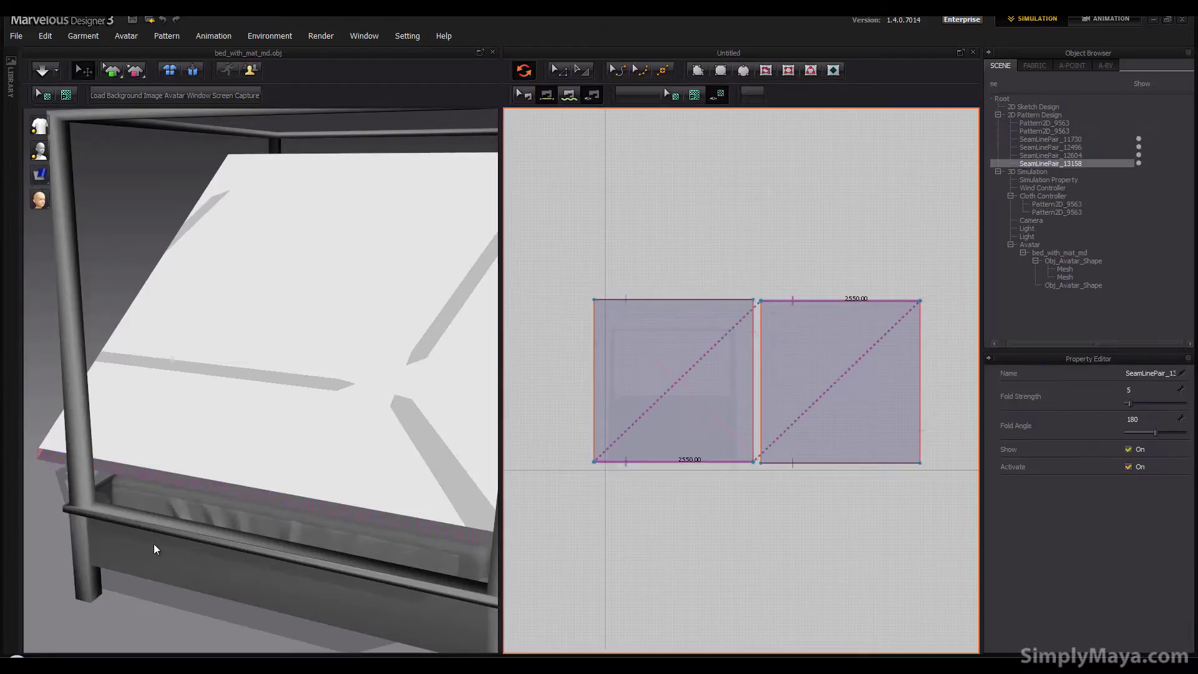
mouse_move(153, 544)
right_down()
mouse_move(262, 499)
mouse_move(260, 470)
right_up()
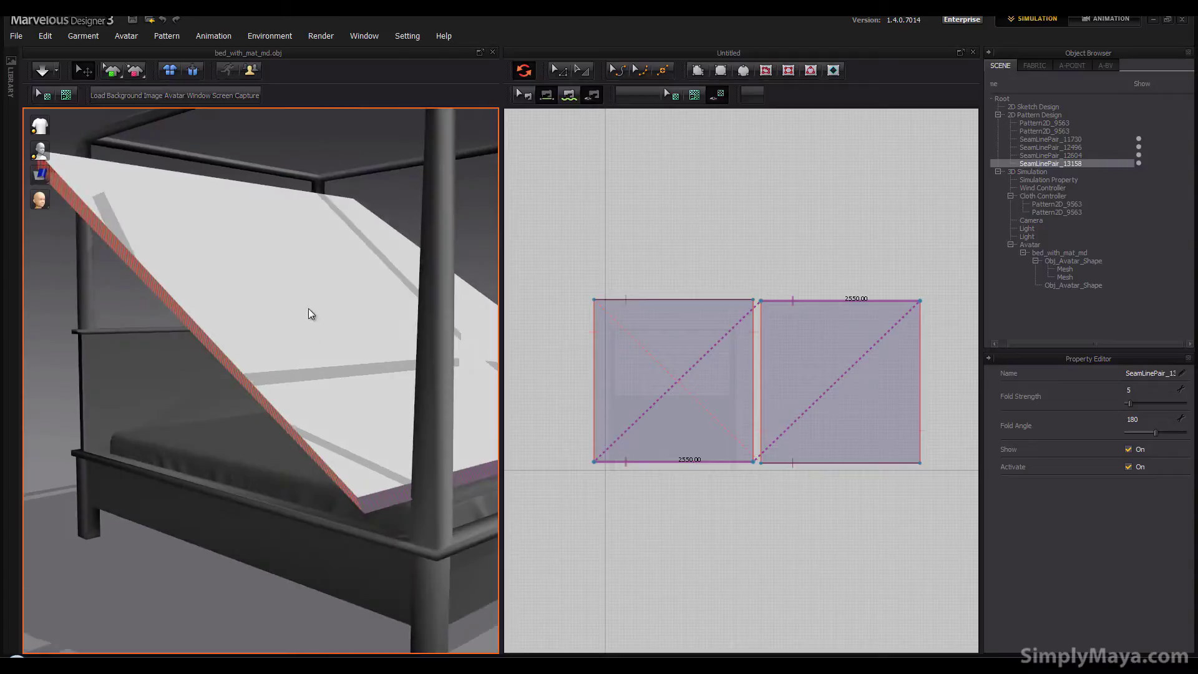
right_drag(262, 340, 293, 424)
right_drag(234, 394, 230, 510)
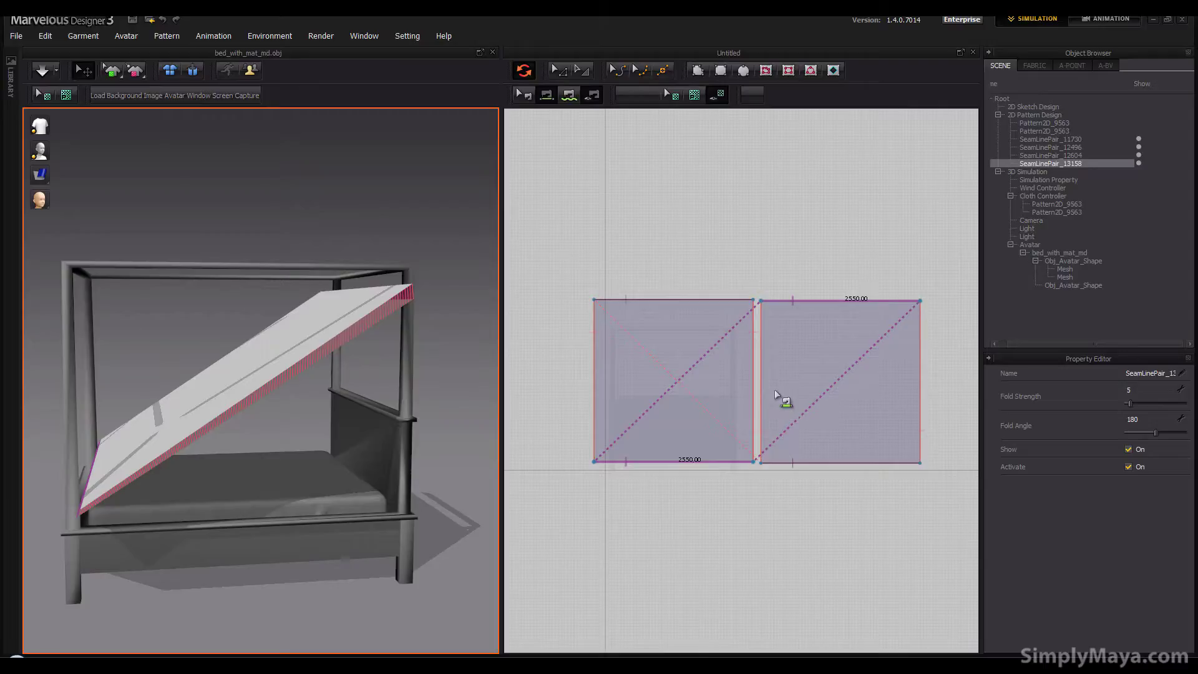
Step: Pick the Transform Pattern tool in the 2D window
click(553, 65)
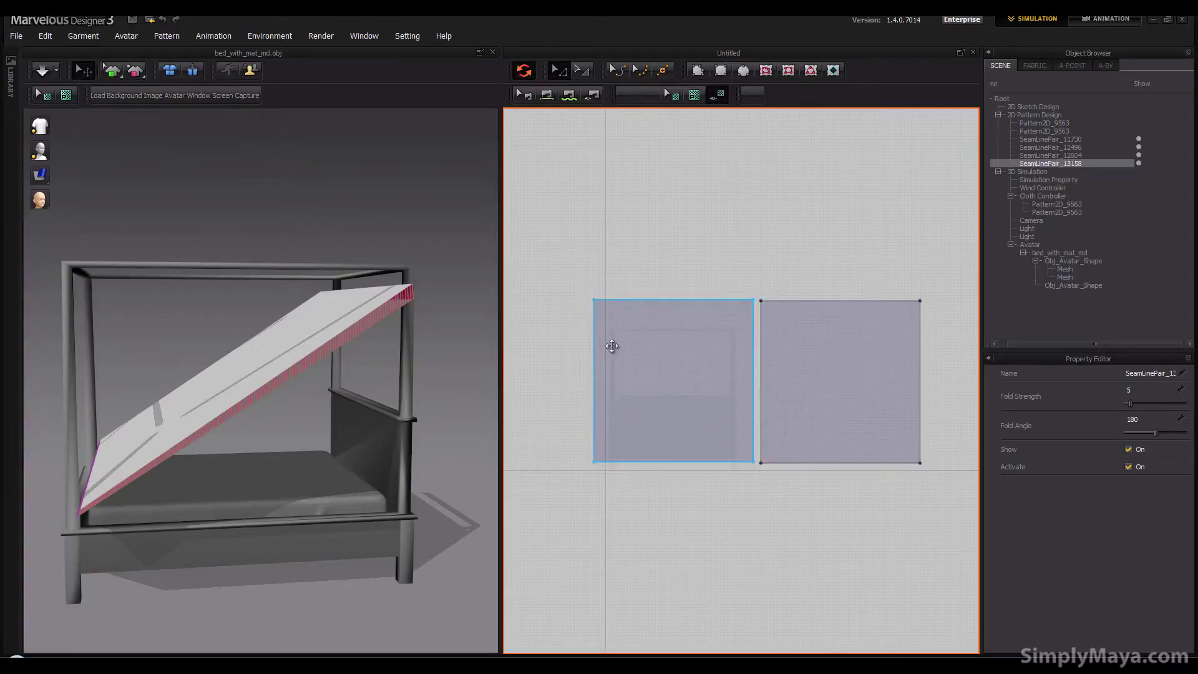
Step: Set both panels' Particle Distance to 40
click(610, 343)
click(1153, 465)
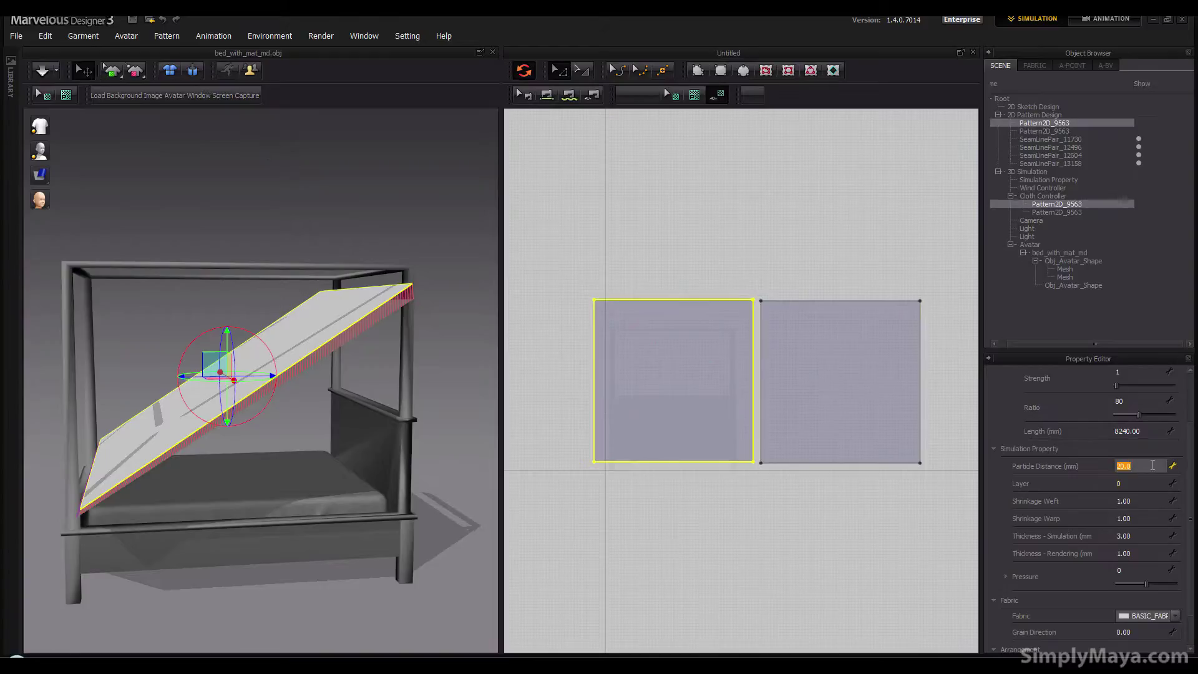
click(870, 399)
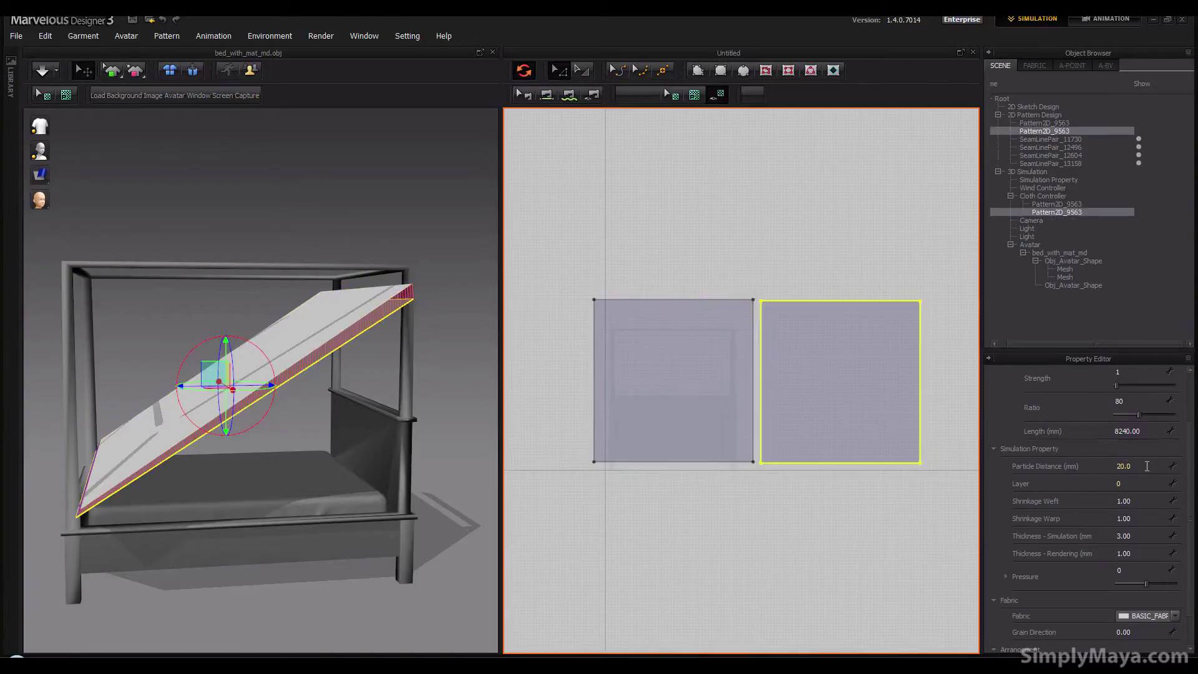
click(1146, 465)
text(40)
key(Return)
right_drag(232, 526, 263, 538)
Step: Simulate until the sheet drapes onto the bed, stop it, then shift both panels left
click(42, 73)
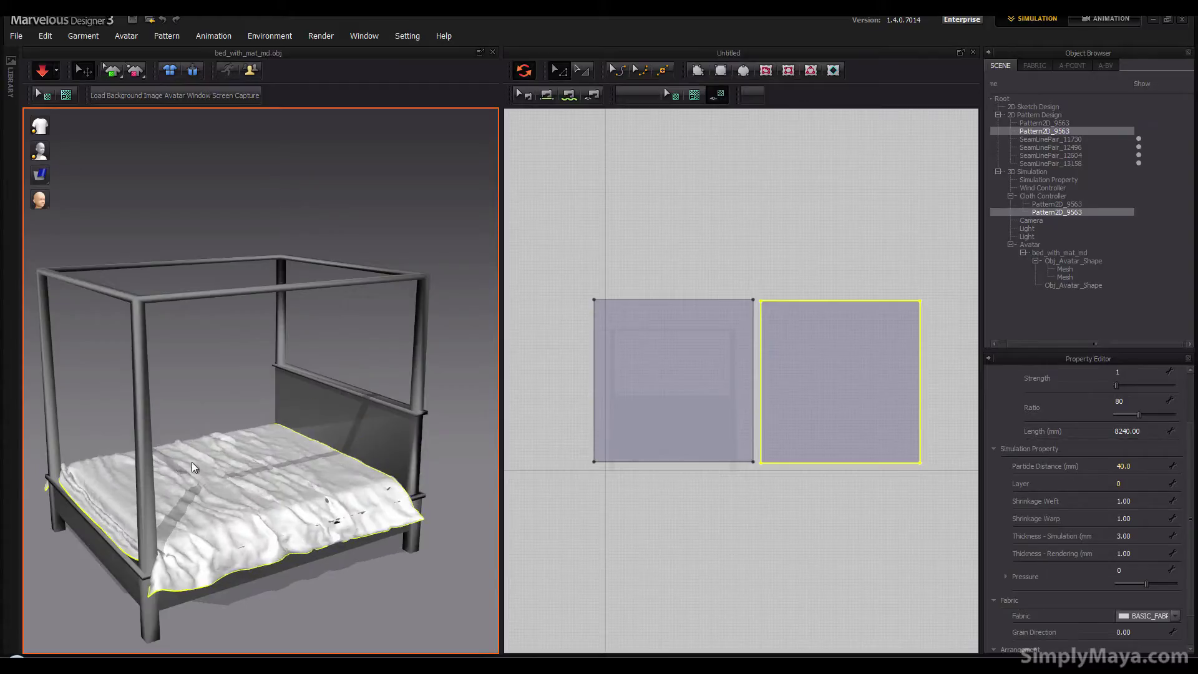
right_drag(241, 462, 59, 131)
click(42, 70)
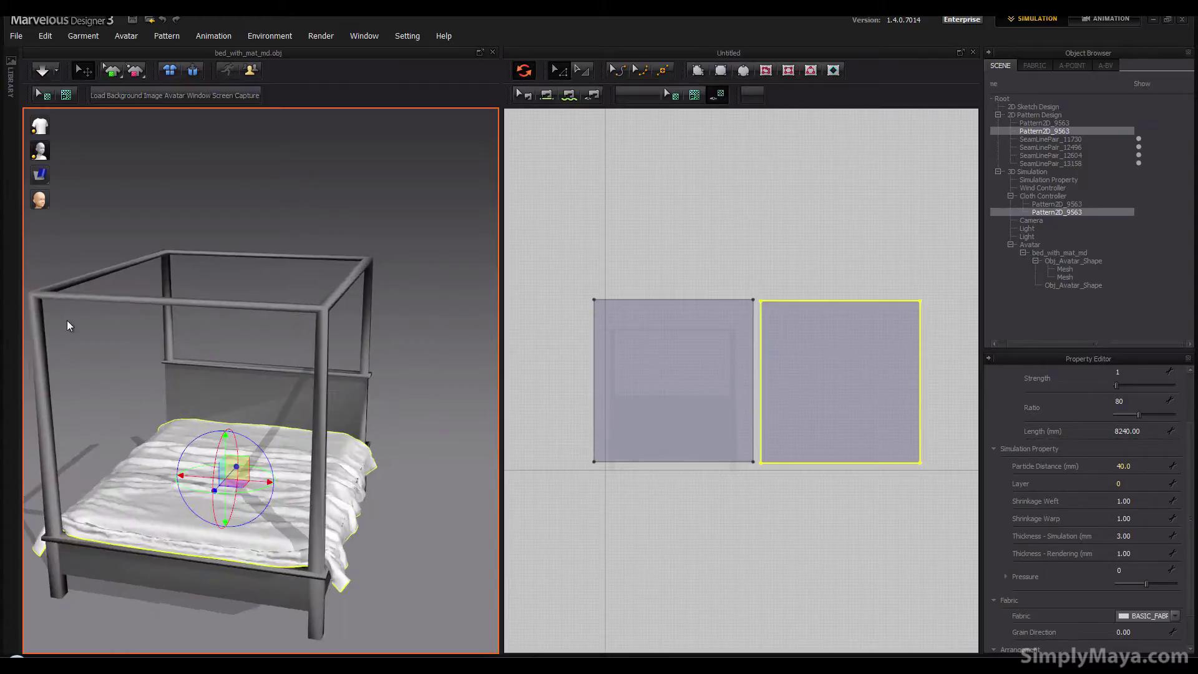
right_drag(67, 320, 200, 427)
right_drag(186, 519, 160, 552)
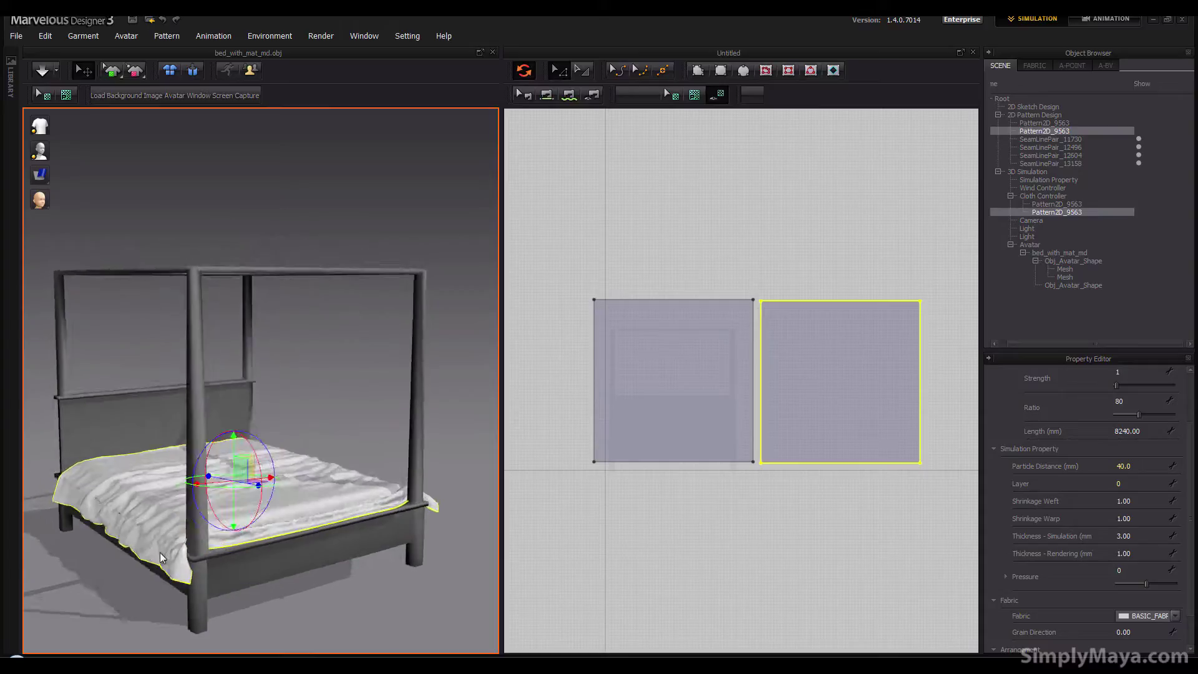
right_drag(304, 522, 330, 496)
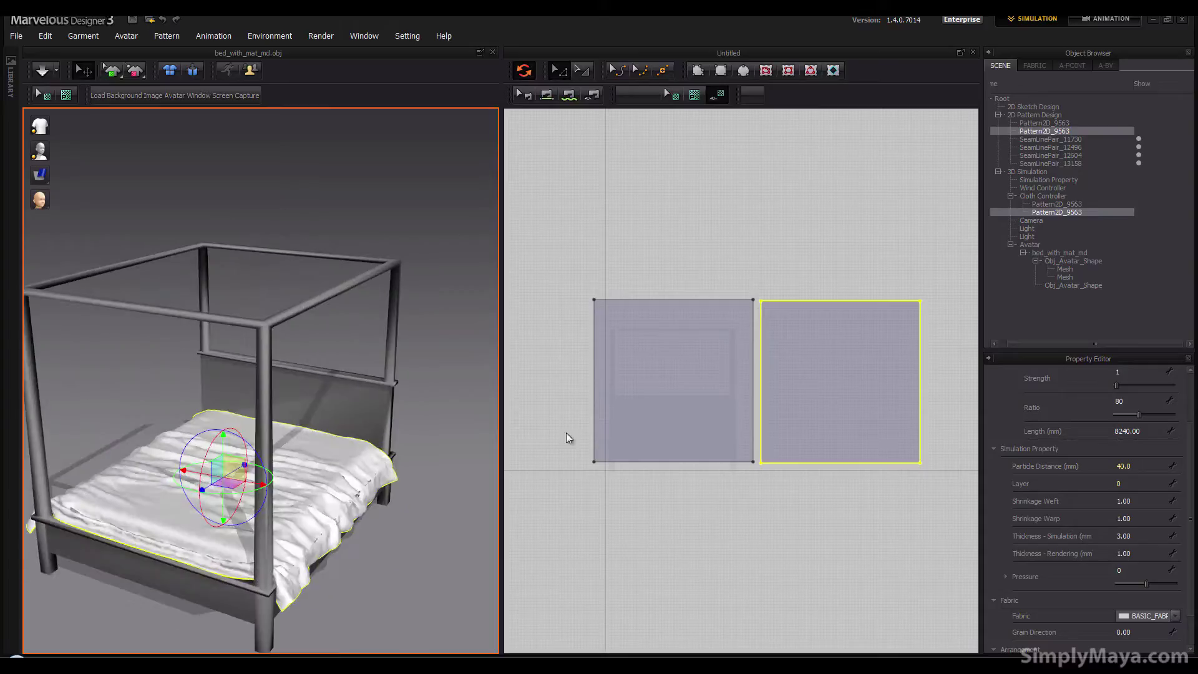
click(650, 380)
shift+drag(821, 400, 792, 353)
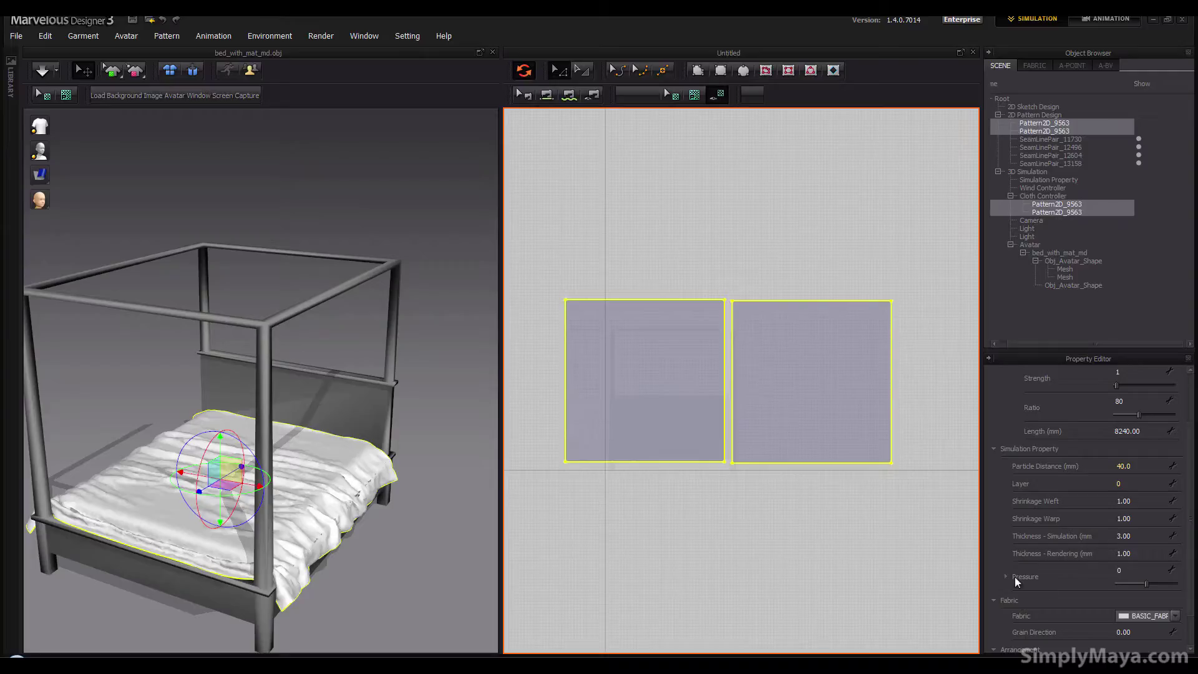
Step: Set both duvet panels' Pressure to 5 and simulate, inspecting the puffed duvet from front and left
click(1128, 567)
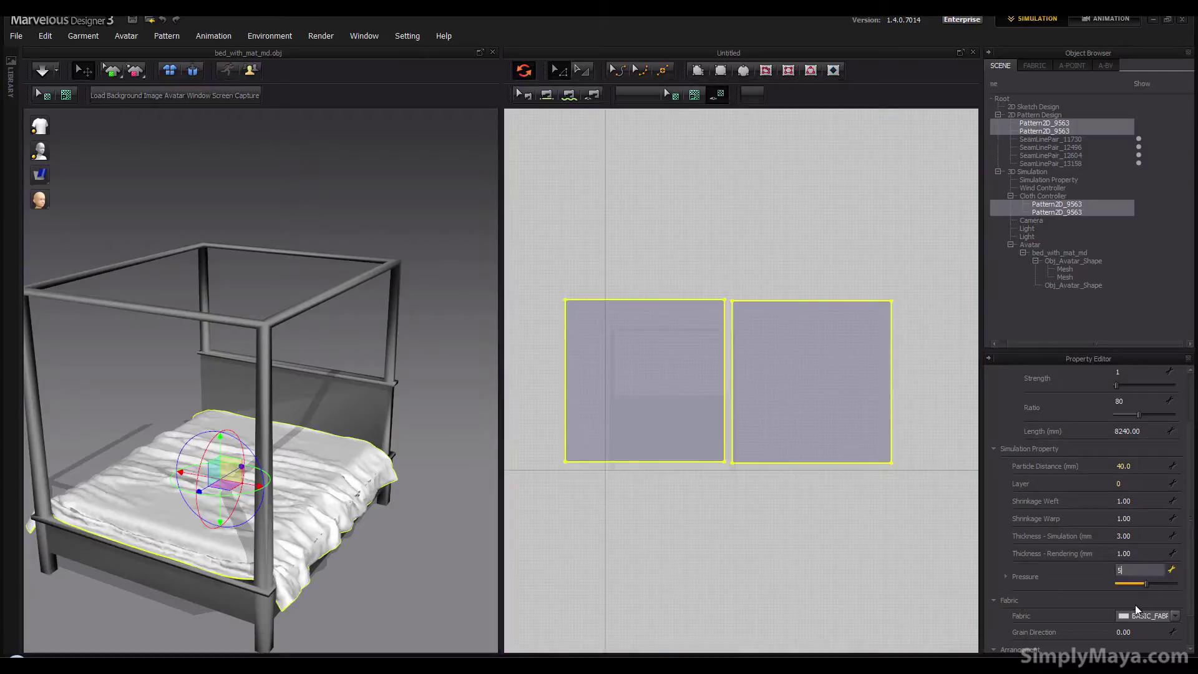
key(Return)
right_drag(396, 531, 281, 519)
click(40, 69)
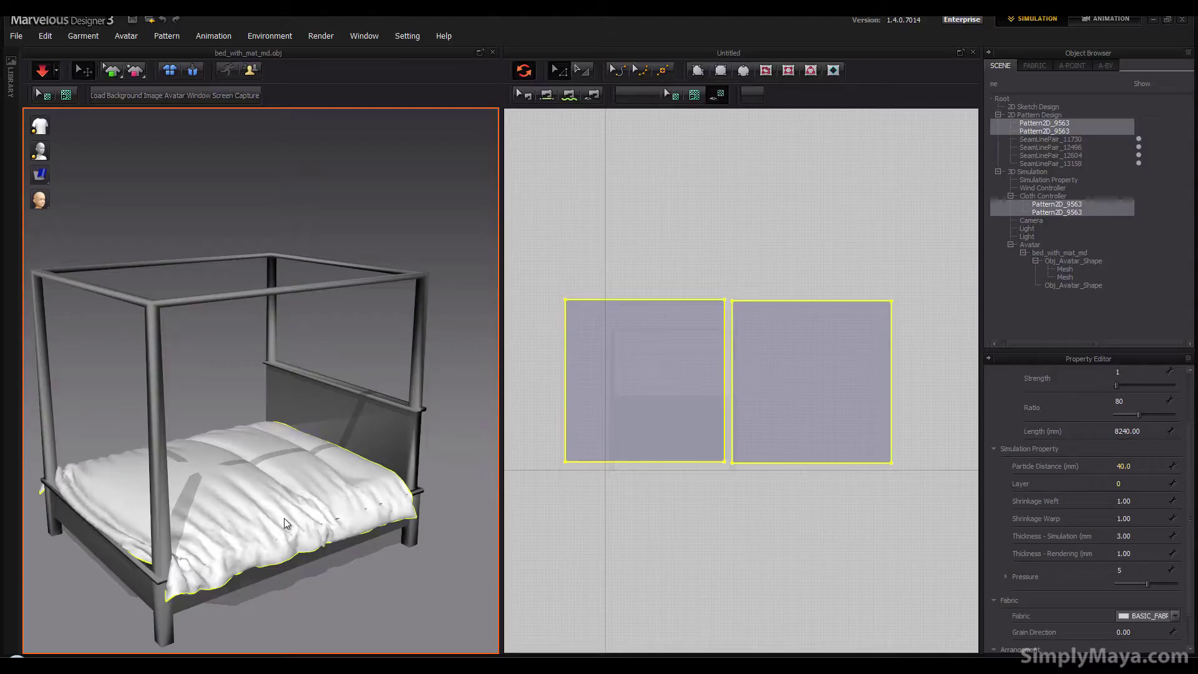
right_drag(222, 552, 232, 471)
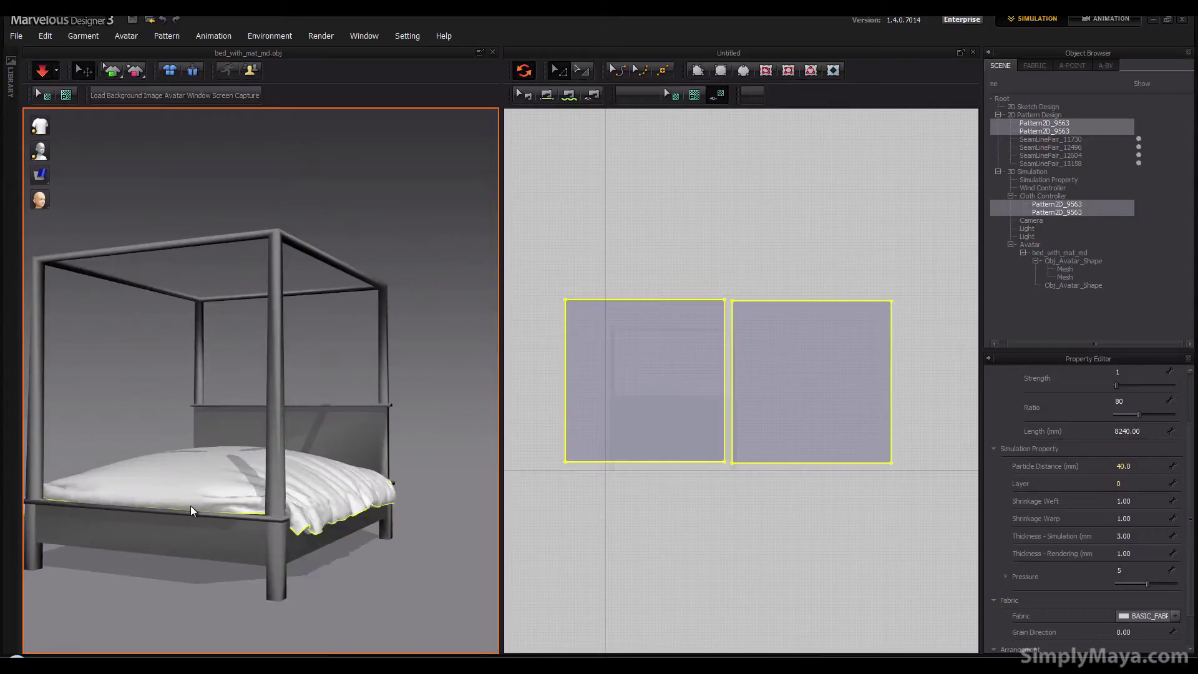
right_drag(190, 511, 281, 526)
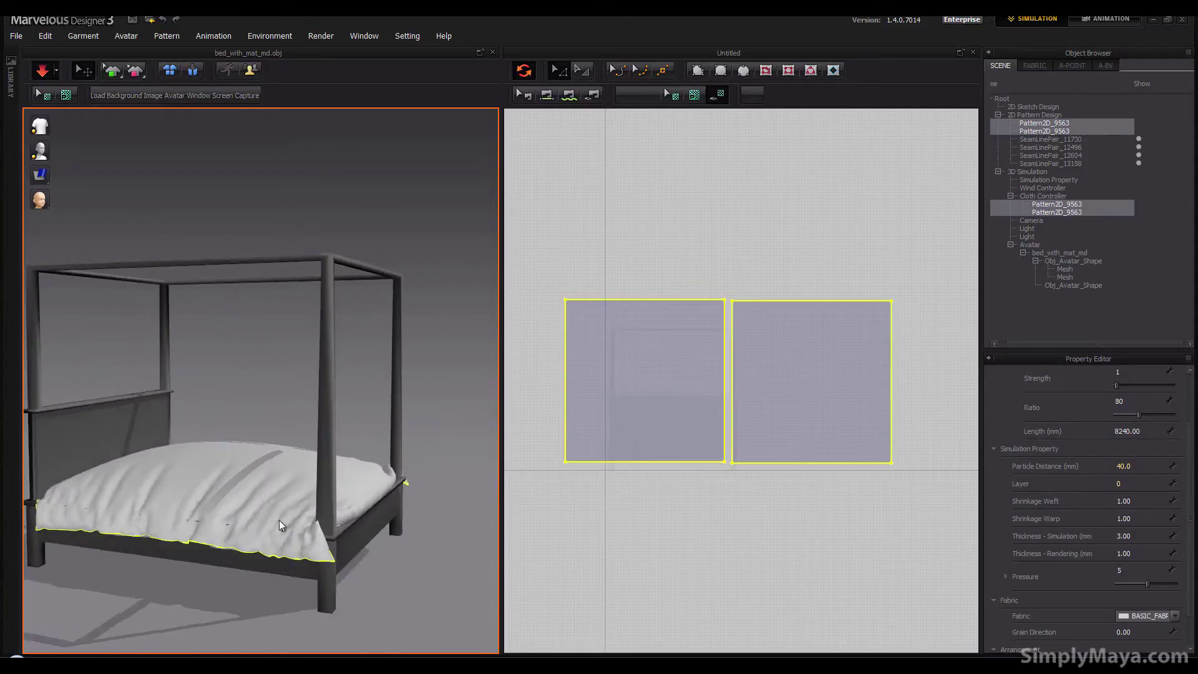
click(1128, 566)
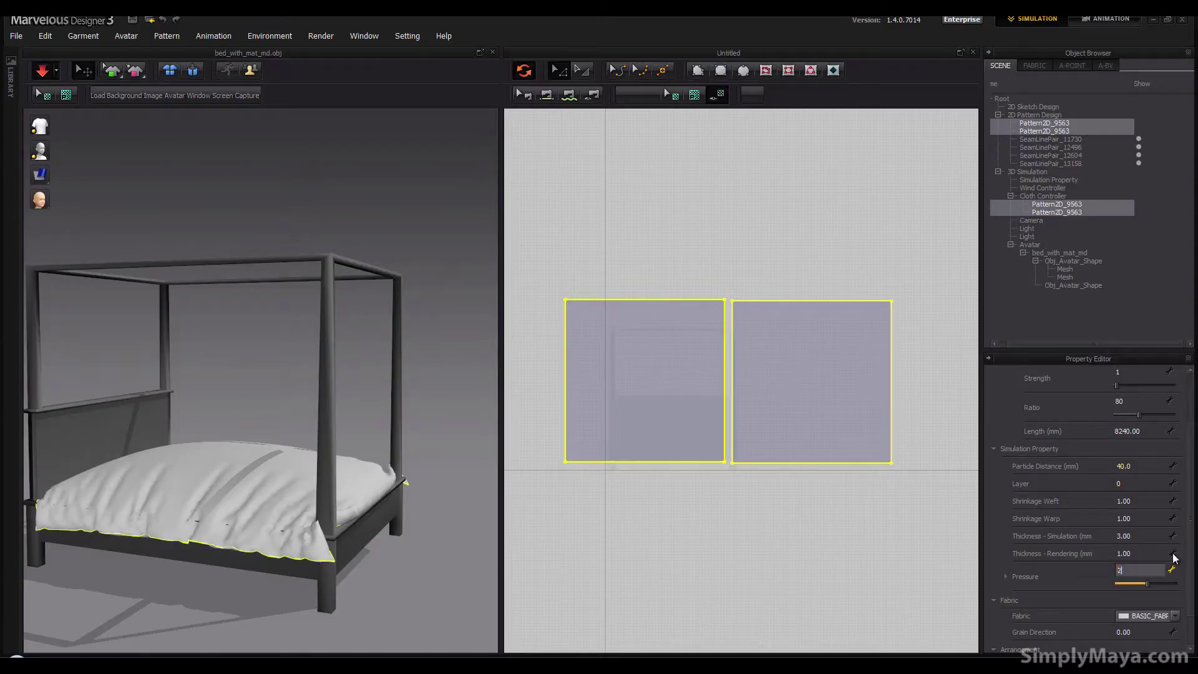
Step: Drop the Pressure to 2 and pull the duvet's corner up beside the bed post
key(Return)
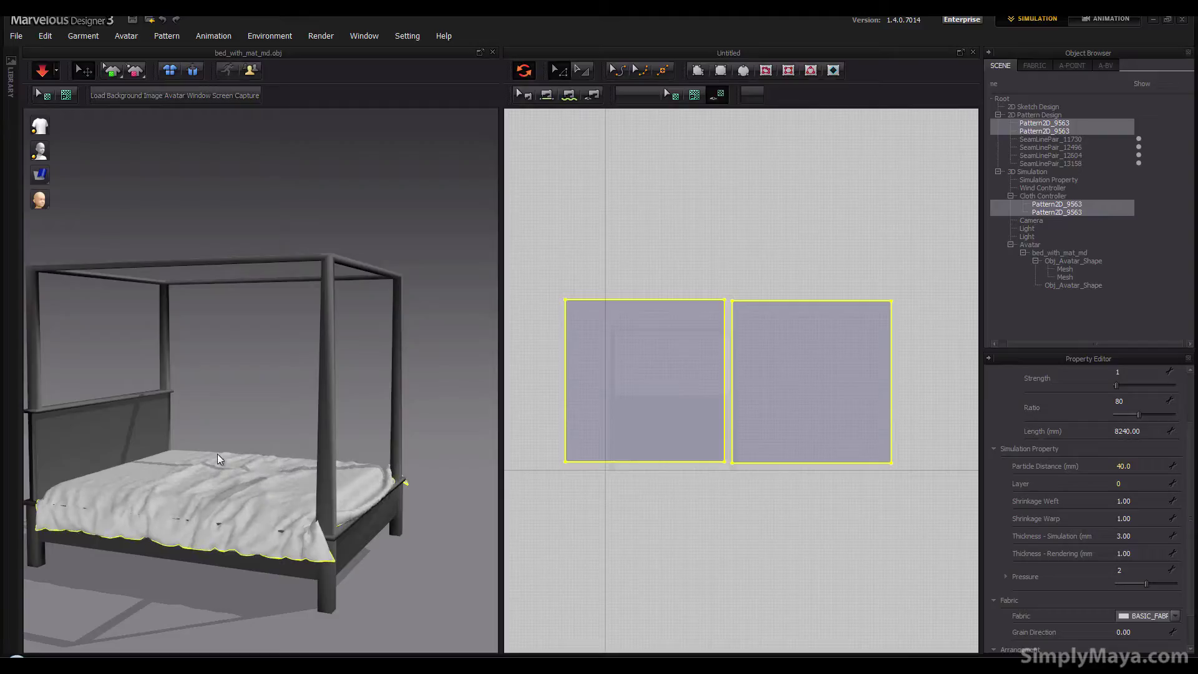
right_drag(255, 549, 171, 557)
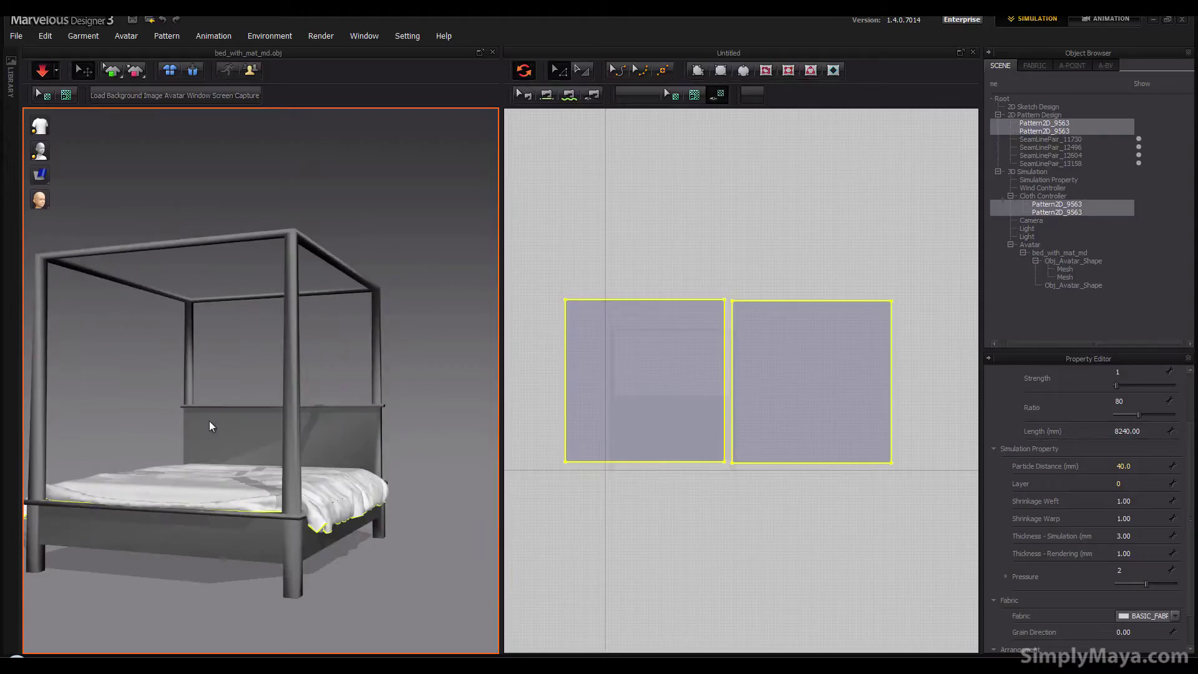
right_drag(209, 426, 346, 533)
right_drag(271, 552, 360, 567)
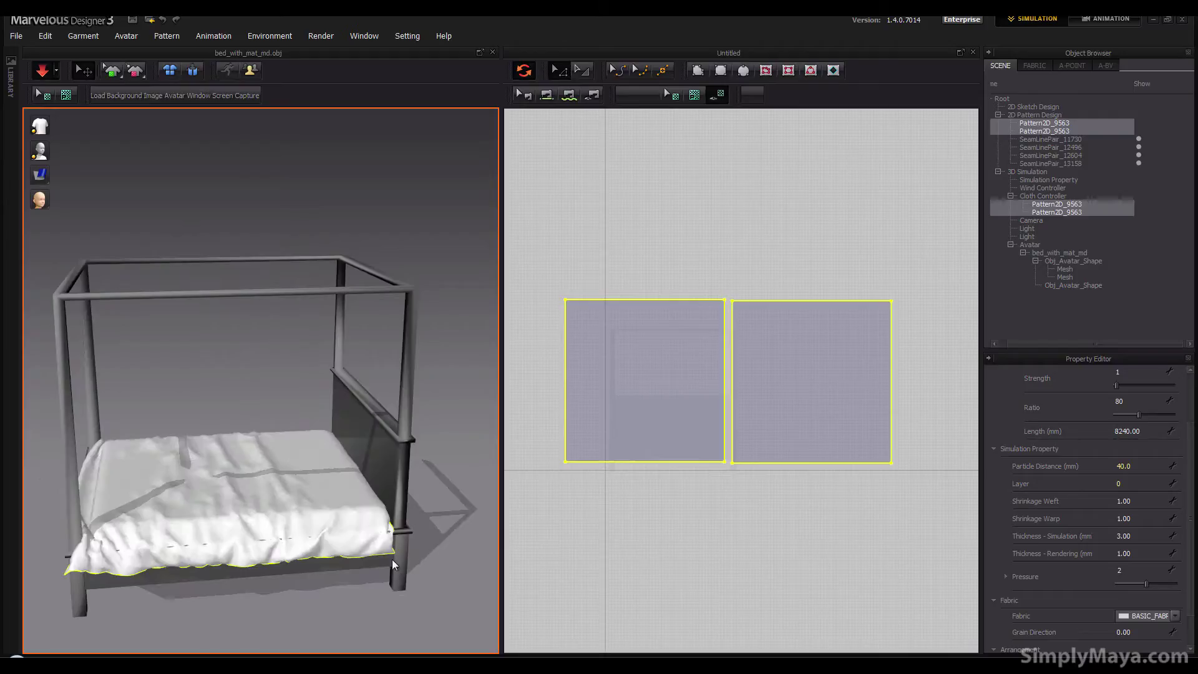
drag(393, 526, 207, 504)
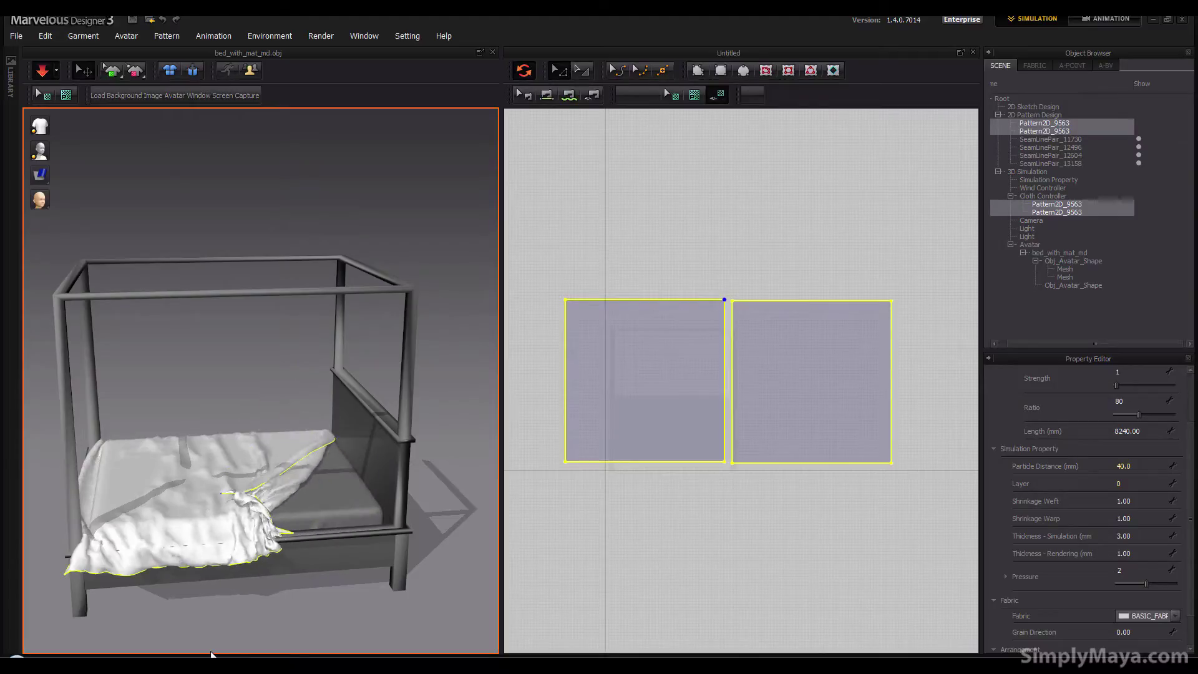
Step: While simulating, drag the duvet's corner and folded edge up and back over the bed
drag(274, 653, 273, 657)
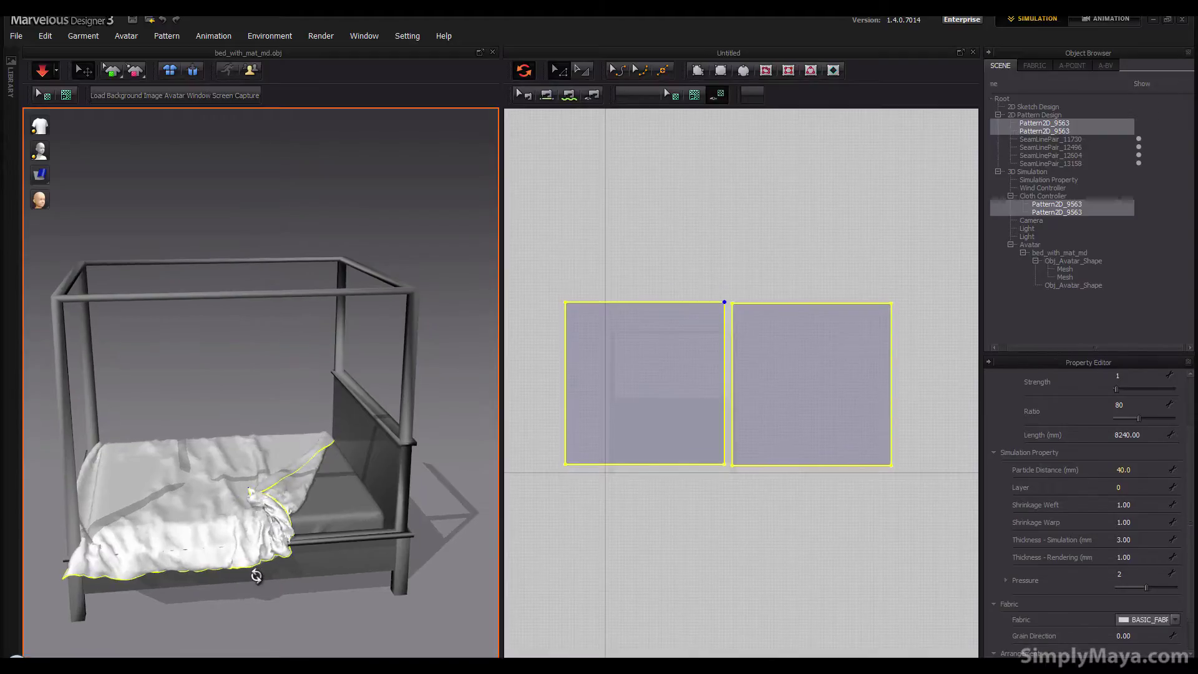
right_drag(256, 571, 157, 597)
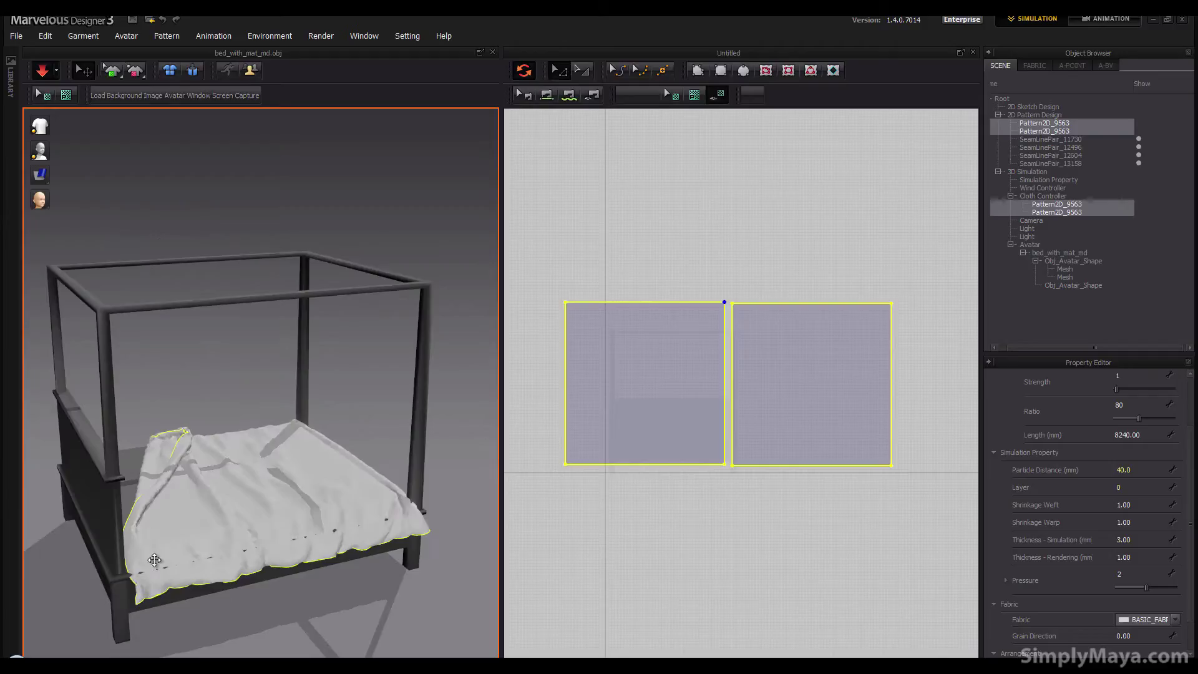
mouse_move(154, 560)
mouse_down()
mouse_move(177, 496)
mouse_move(213, 472)
mouse_move(255, 473)
mouse_up()
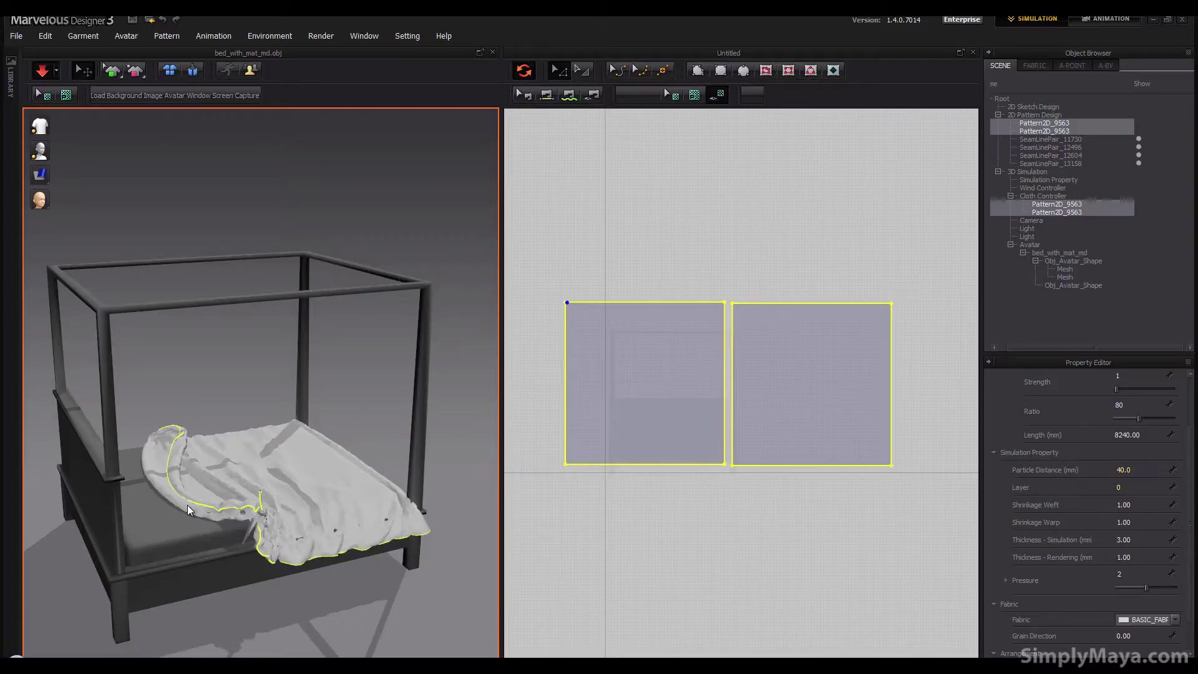
drag(189, 496, 266, 555)
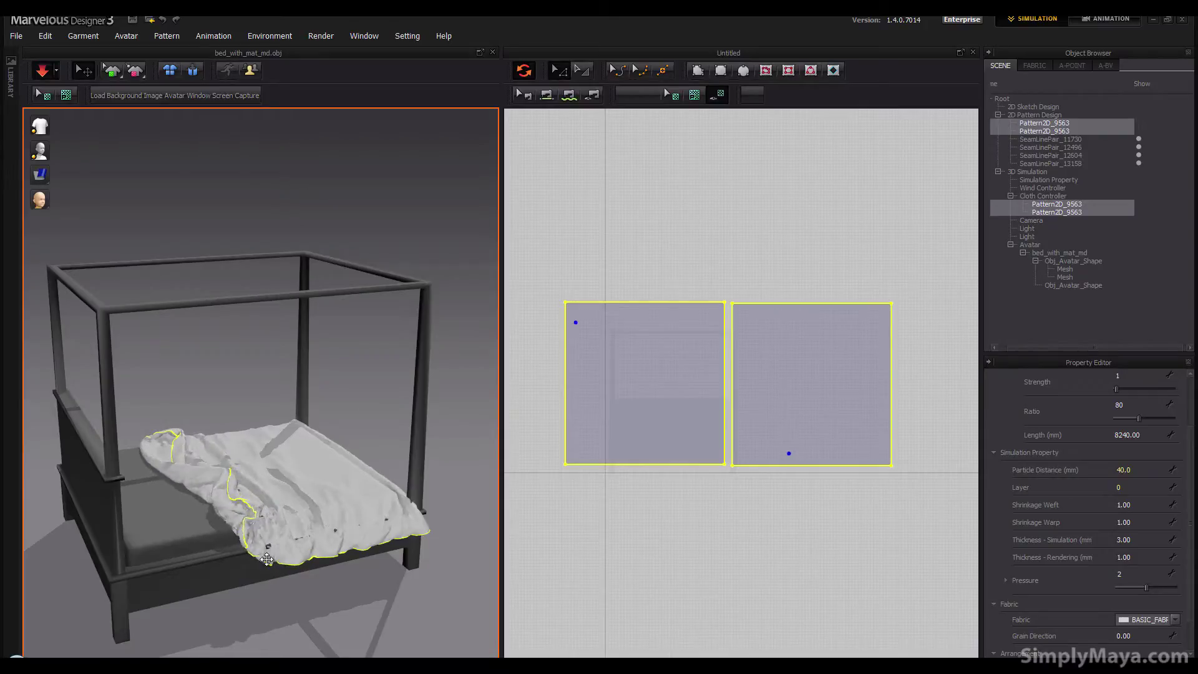
right_drag(210, 593, 249, 500)
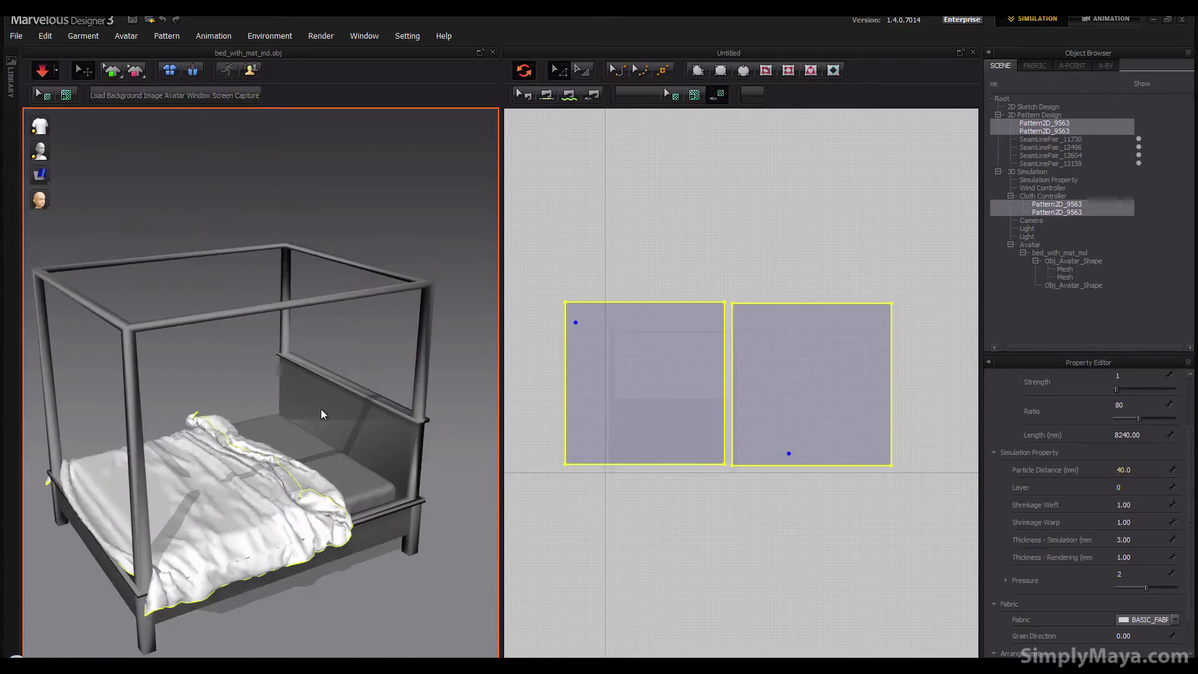
right_drag(232, 537, 248, 505)
drag(245, 502, 171, 575)
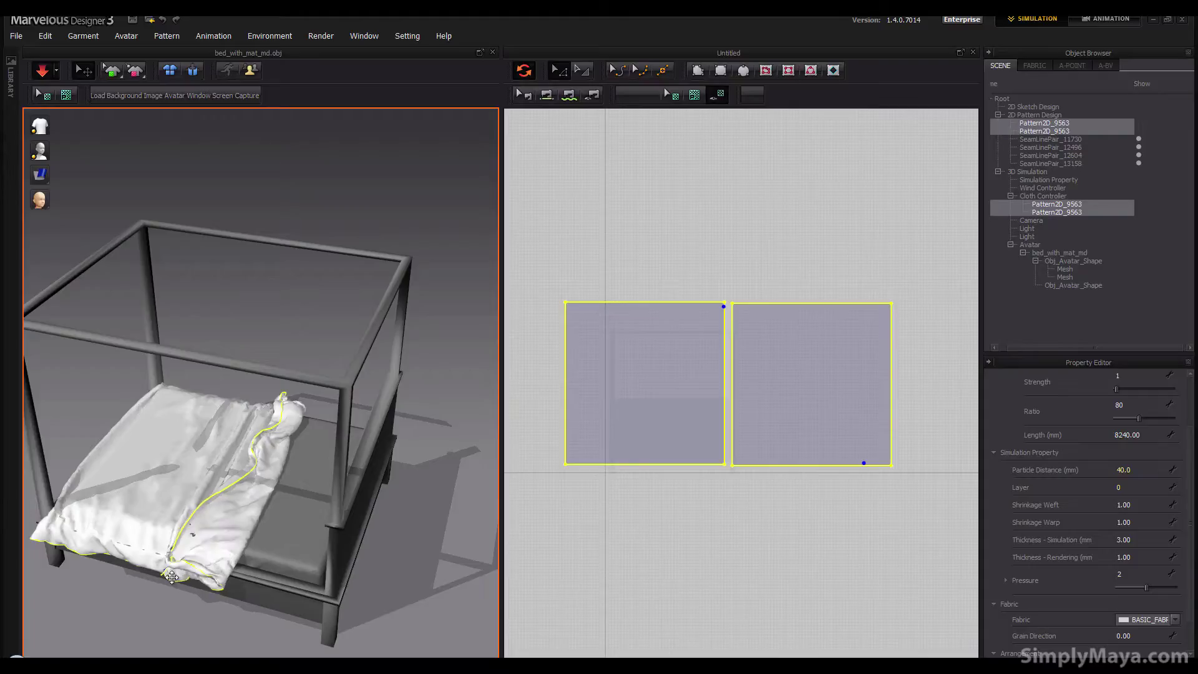
mouse_move(223, 541)
right_down()
mouse_move(438, 526)
mouse_move(257, 548)
mouse_move(383, 531)
mouse_move(243, 530)
right_up()
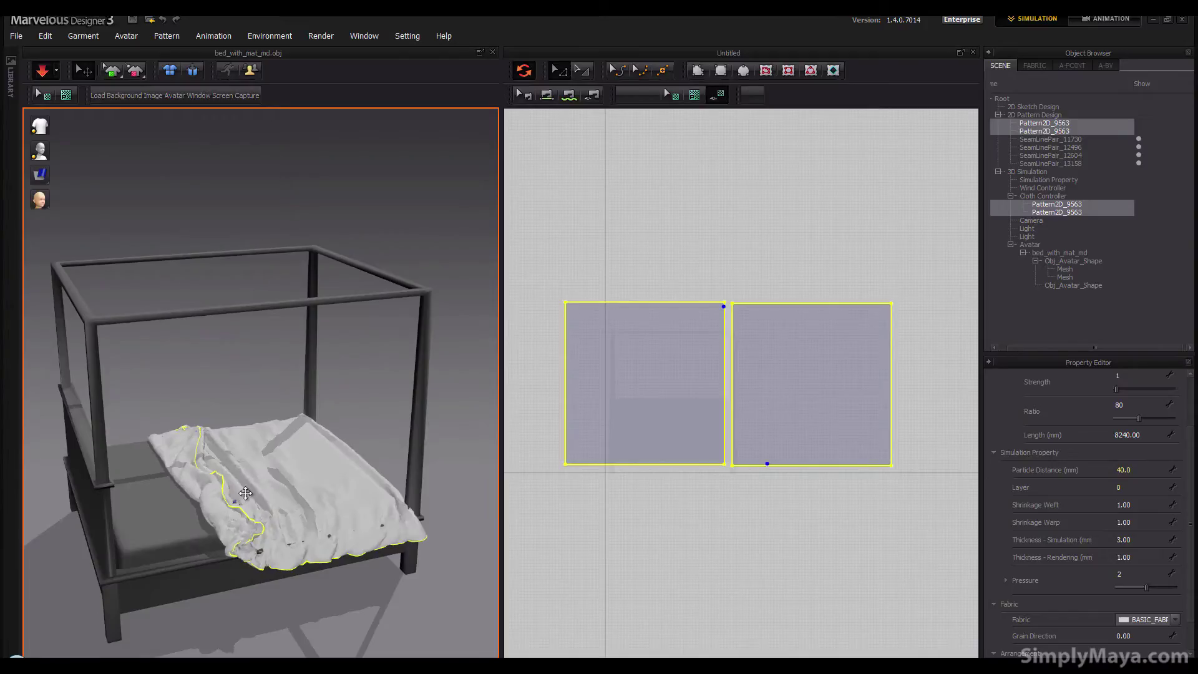
mouse_move(245, 493)
mouse_down()
mouse_move(258, 484)
mouse_move(282, 511)
mouse_move(282, 537)
mouse_up()
right_drag(222, 530, 224, 532)
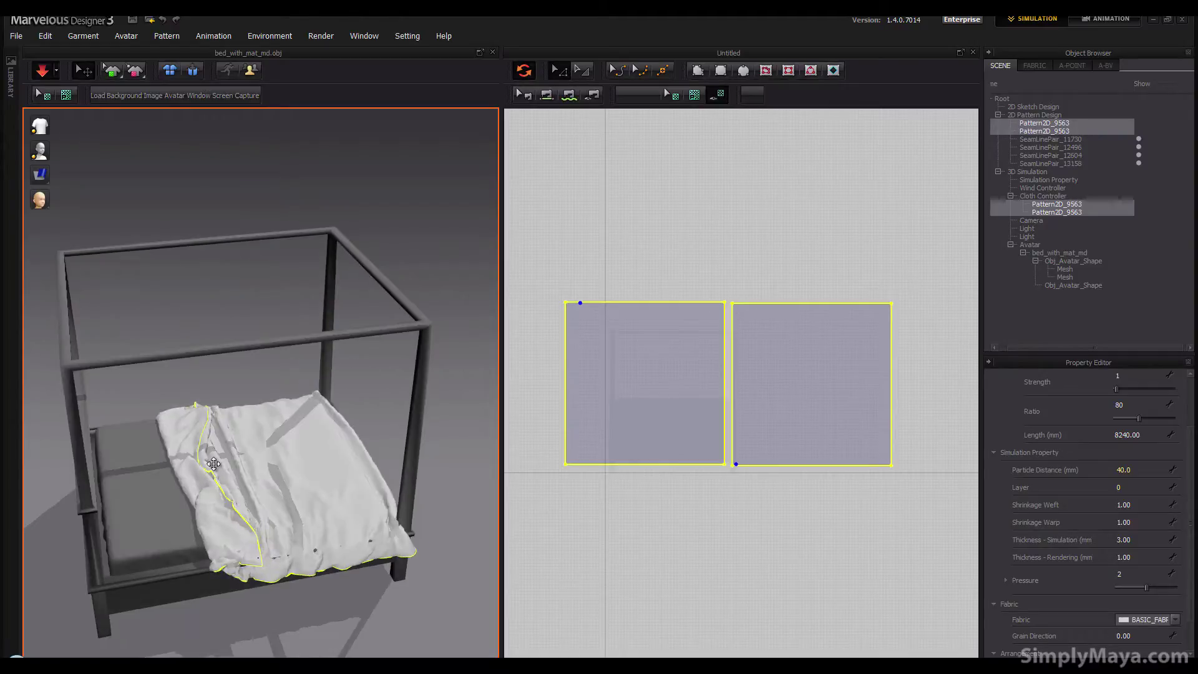
drag(214, 460, 218, 457)
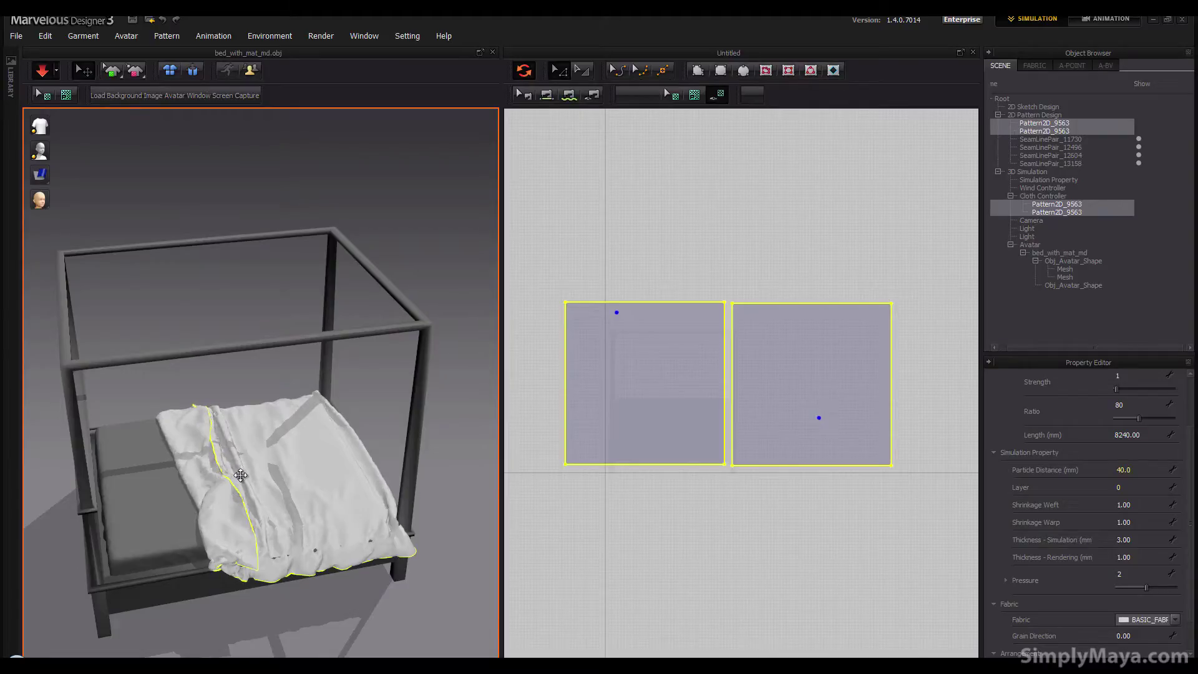
right_drag(113, 569, 23, 554)
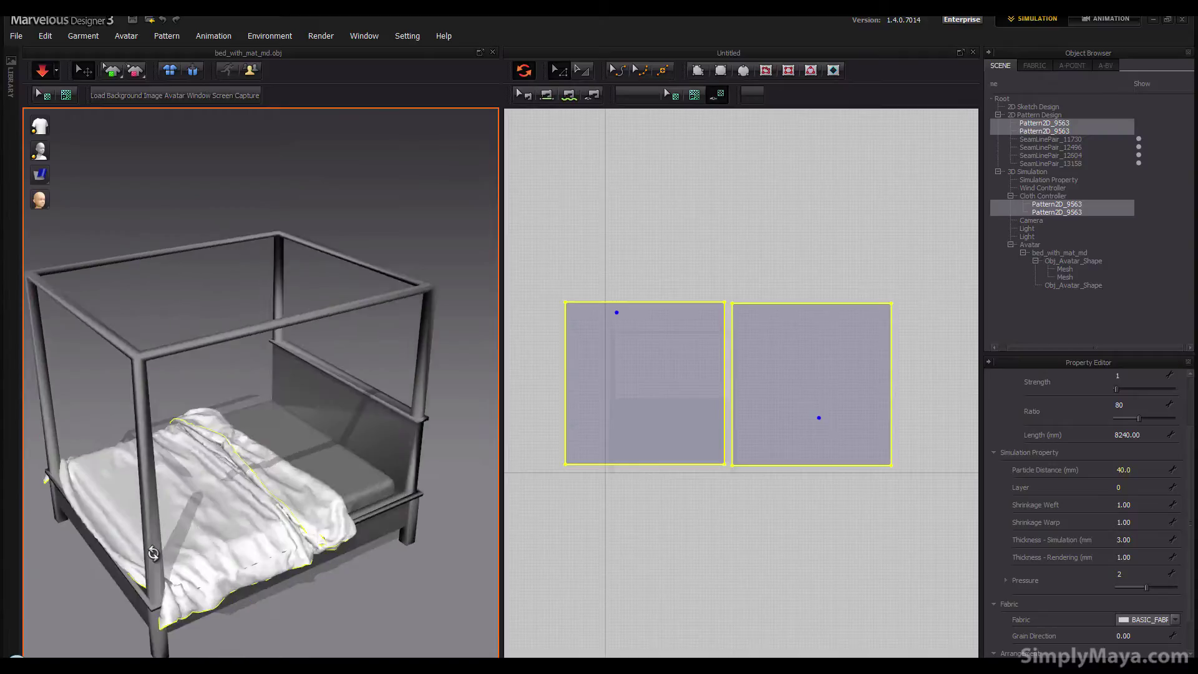
right_drag(213, 556, 121, 283)
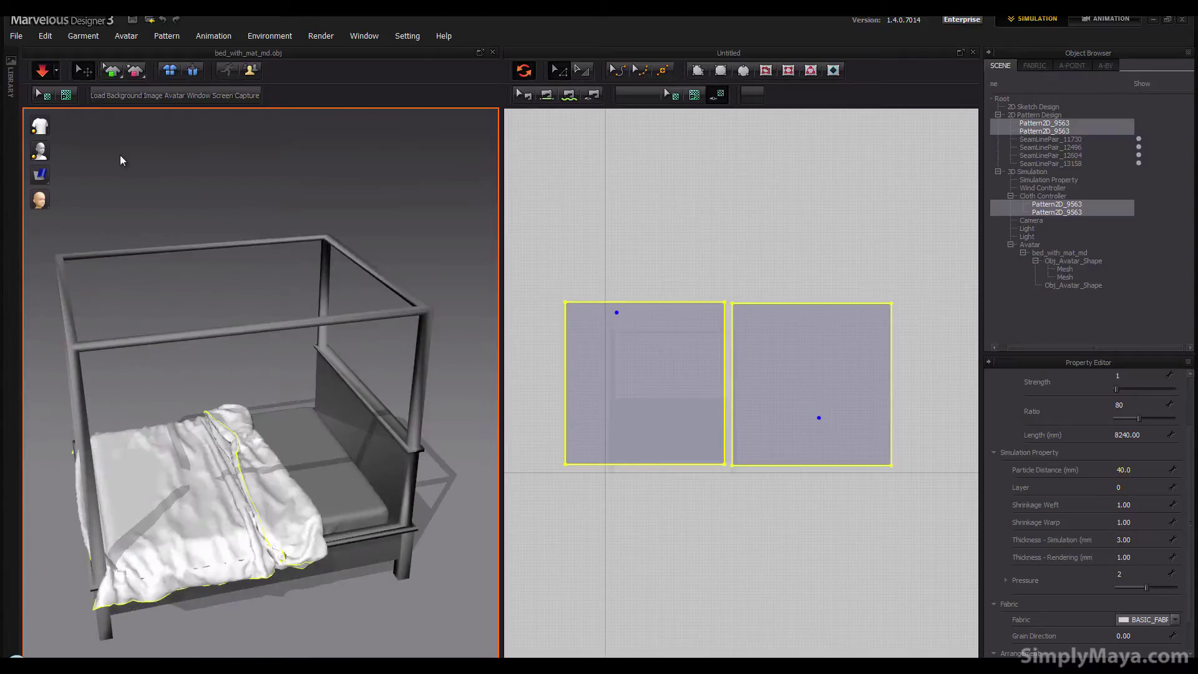
Step: Stop the simulation and box-pin a row of points along the duvet's foot edge
key(space)
right_drag(214, 307, 127, 452)
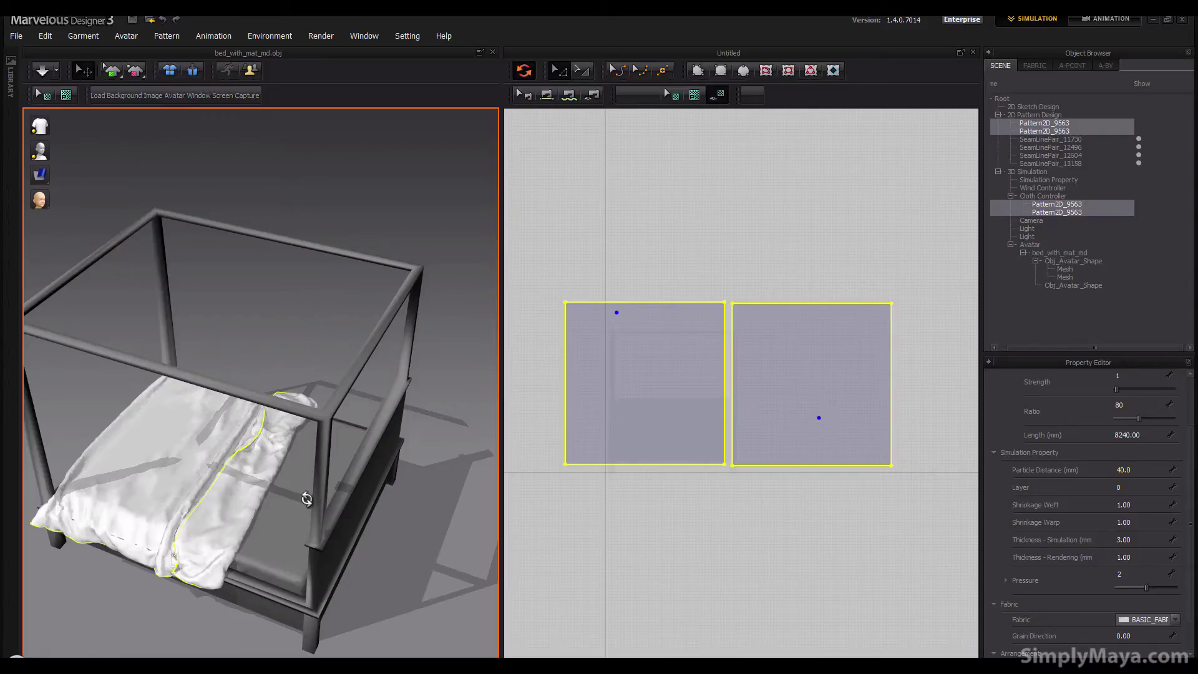
right_drag(306, 499, 200, 553)
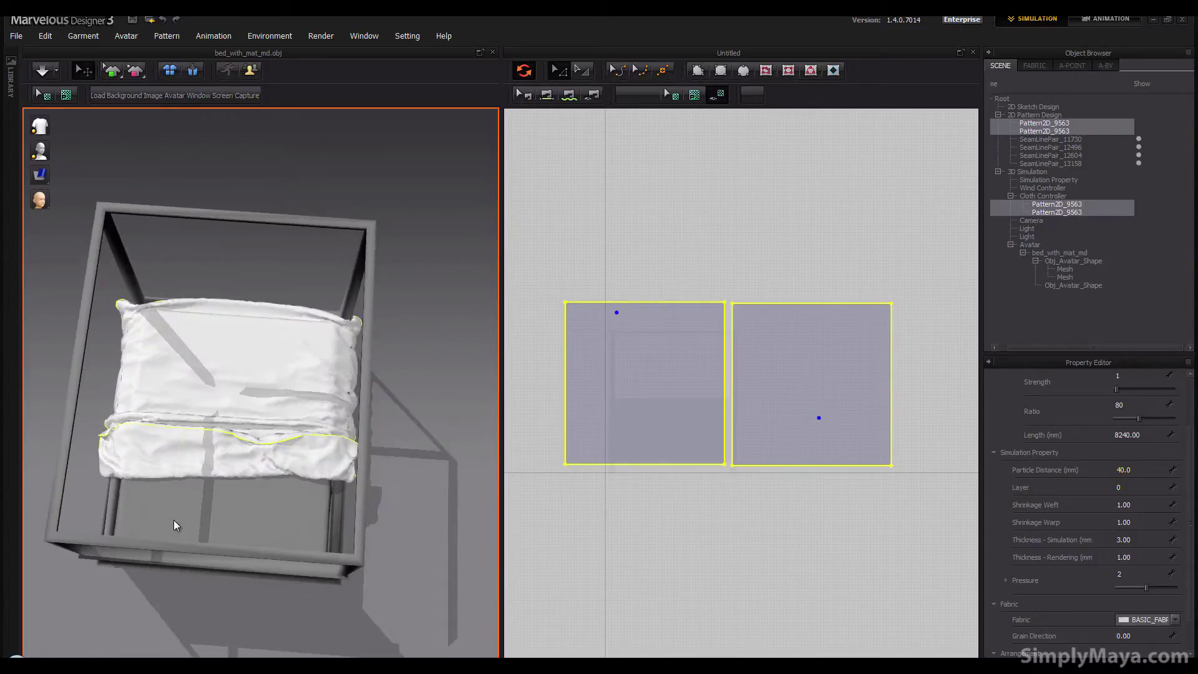
click(135, 72)
drag(135, 497, 321, 474)
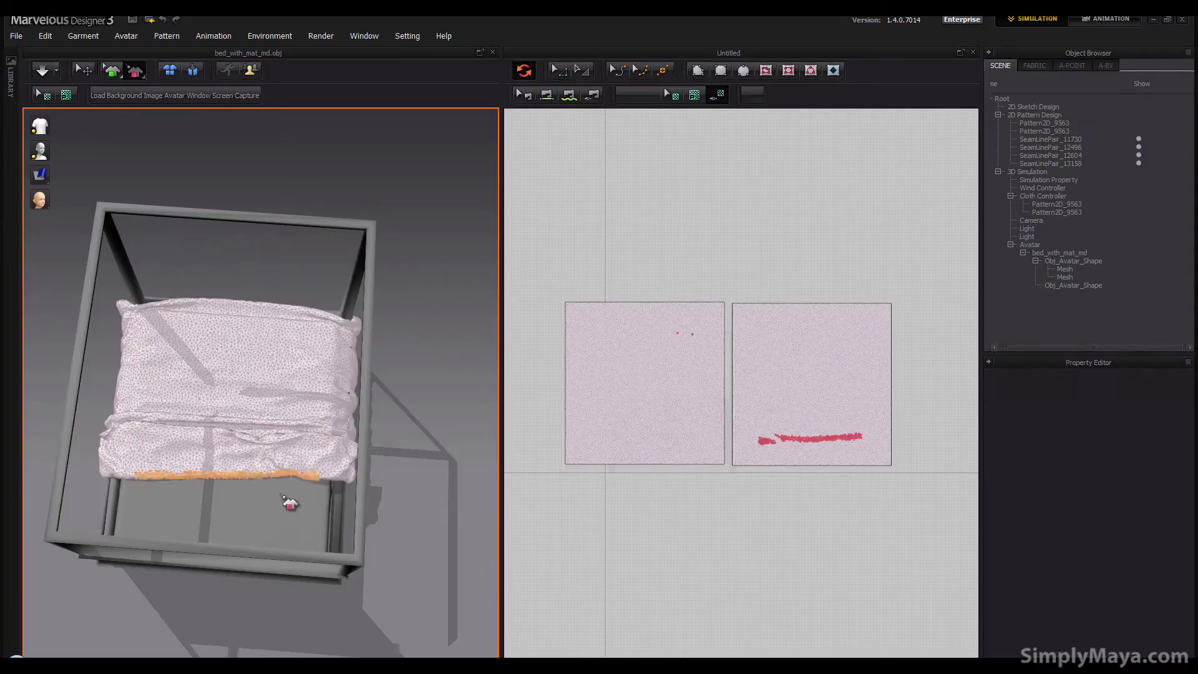
Step: Lift the pinned edge and slide it along the bed while simulating, so the duvet spreads out
right_drag(225, 521, 119, 434)
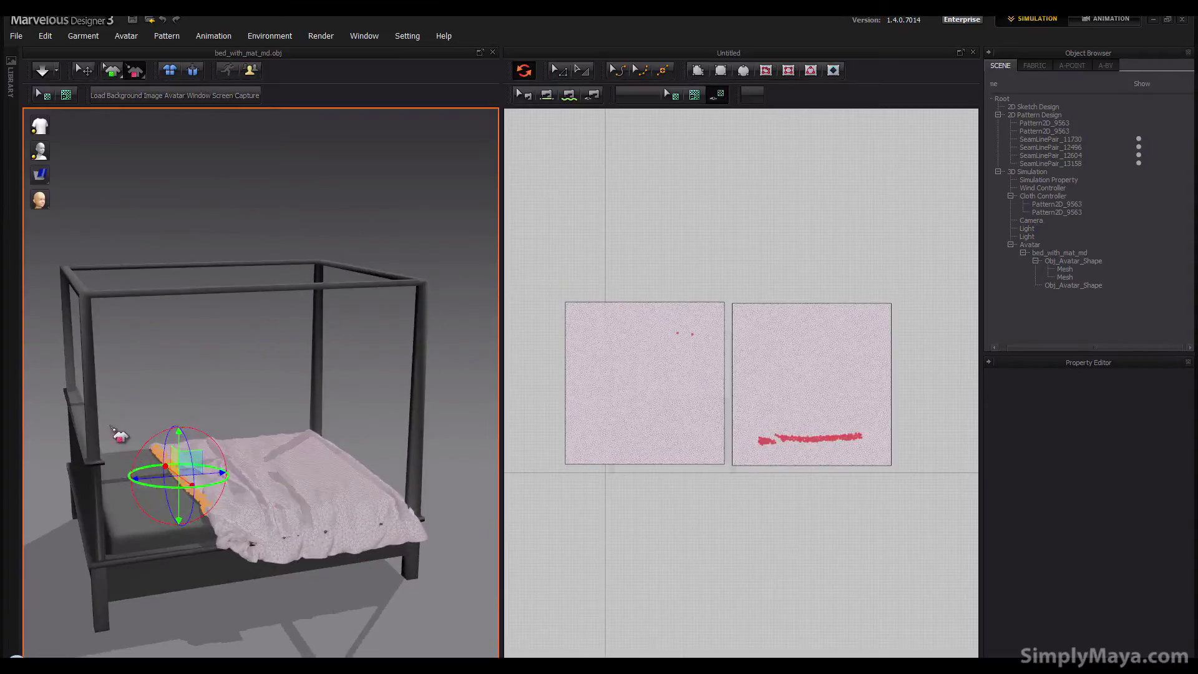
drag(179, 439, 203, 465)
click(41, 70)
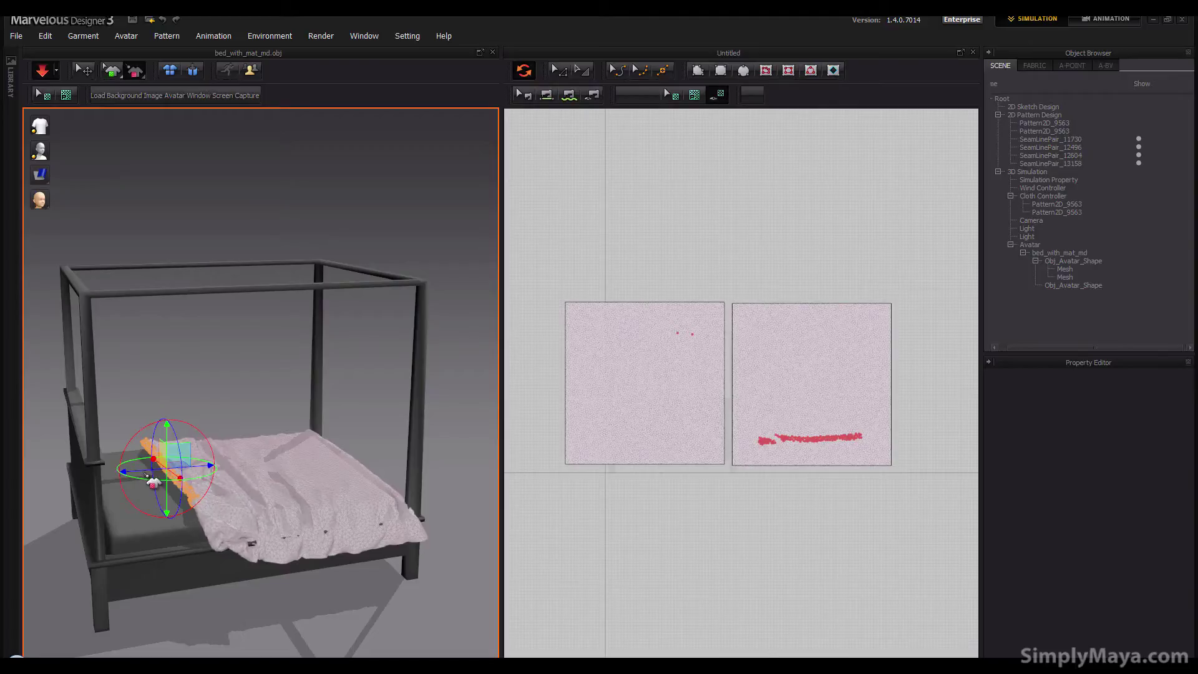
drag(139, 467, 114, 472)
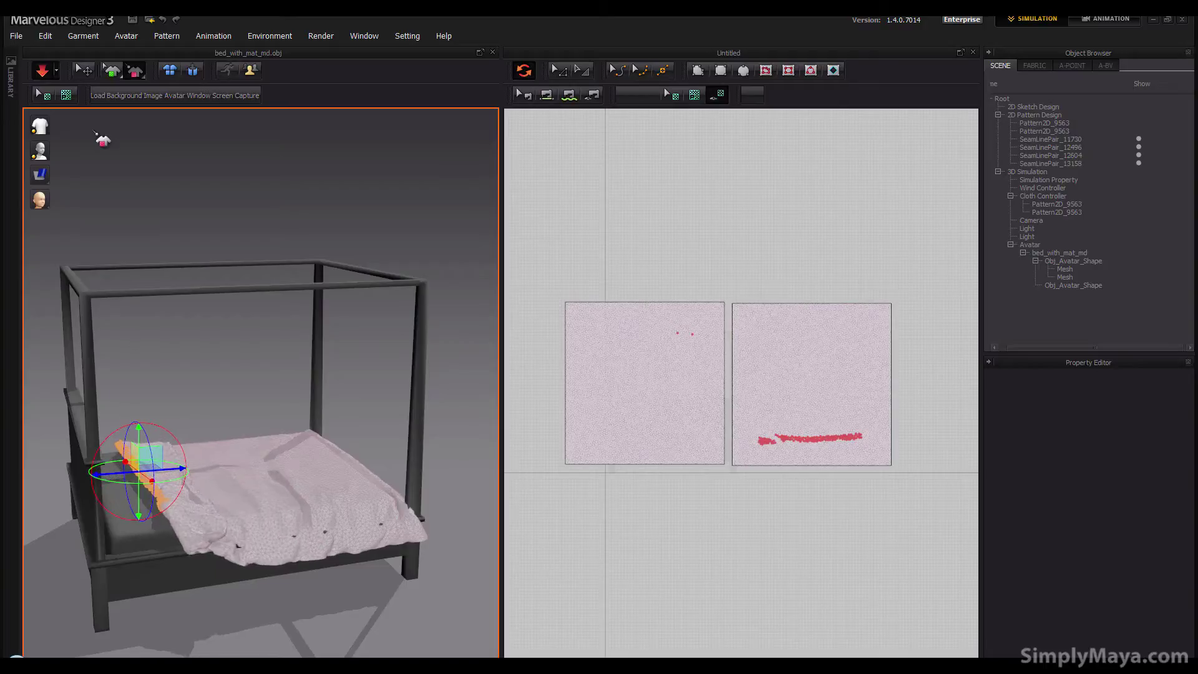
click(43, 71)
Step: Remove the pins, re-simulate to settle the duvet, then select the left panel in the 2D pattern view
right_drag(148, 444, 131, 476)
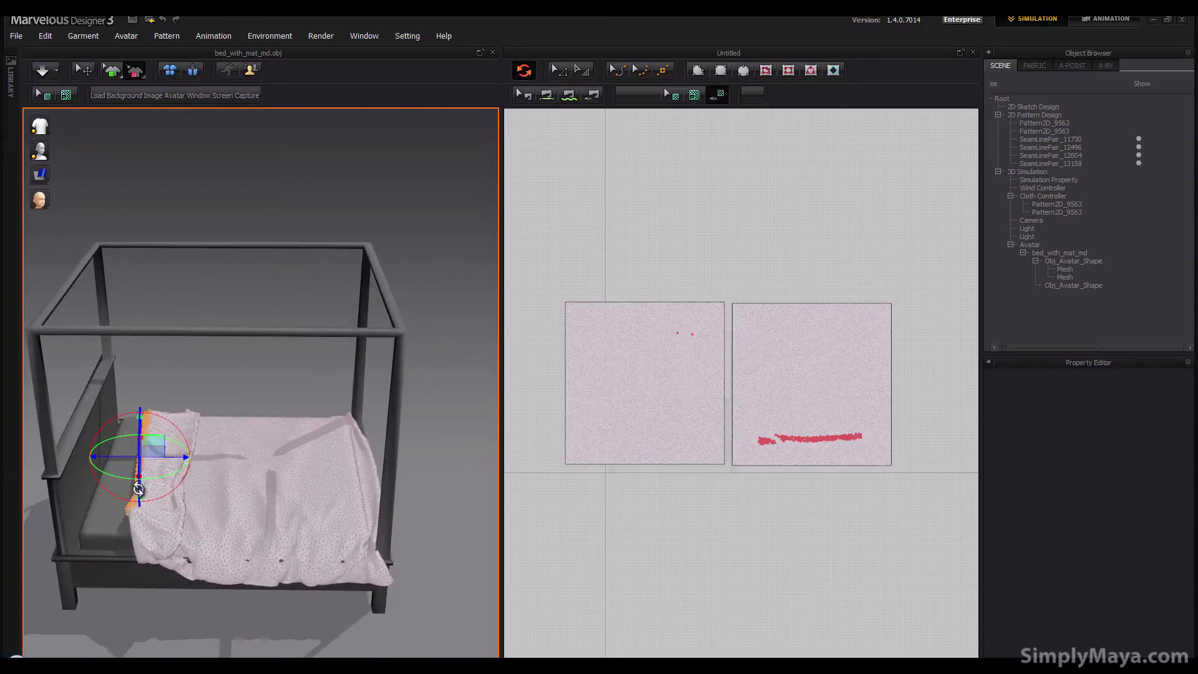
right_click(134, 498)
click(147, 507)
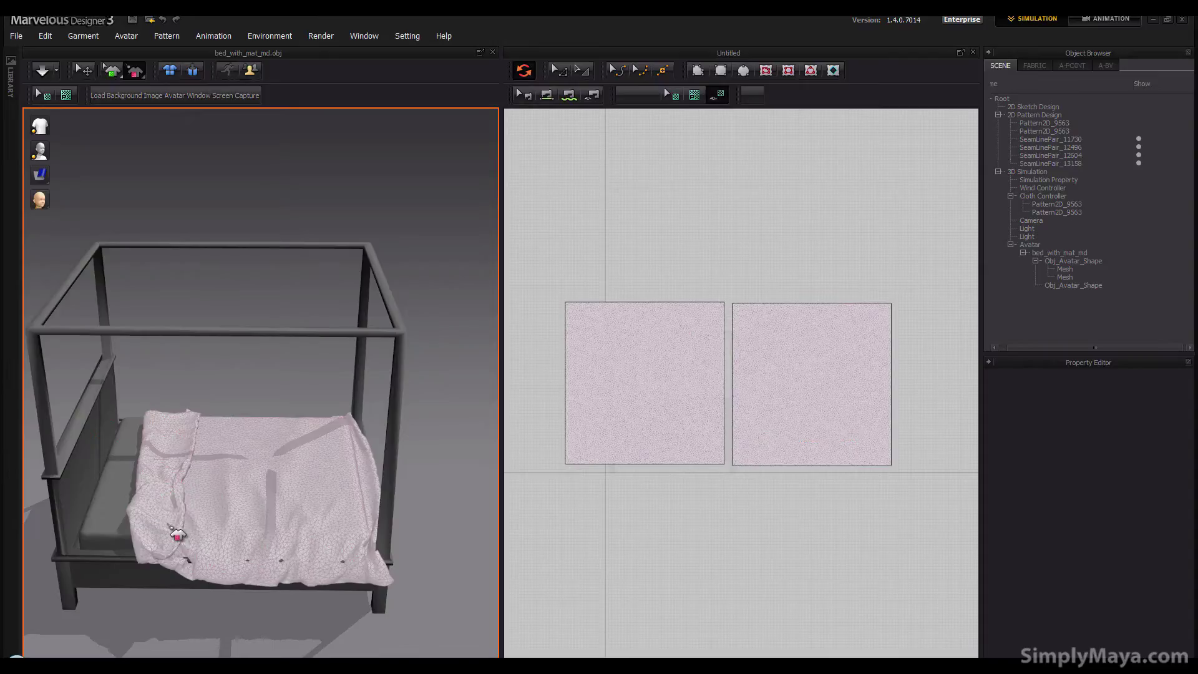
right_drag(147, 508, 84, 459)
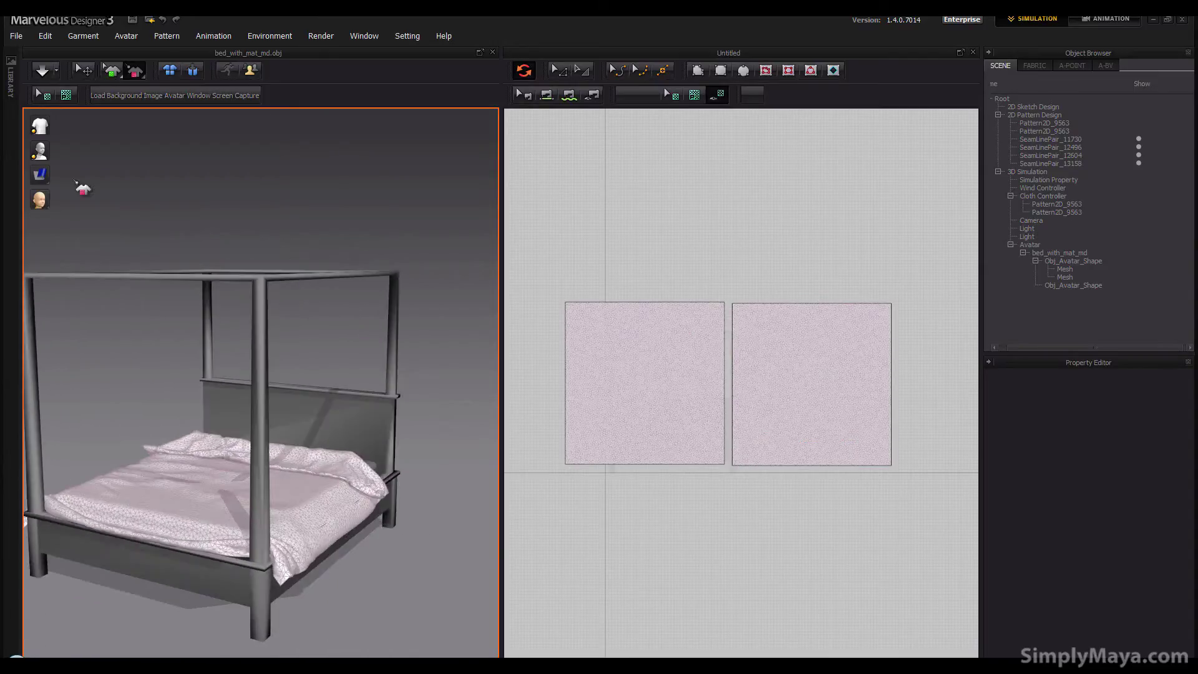
click(42, 70)
click(43, 69)
right_drag(147, 424, 321, 489)
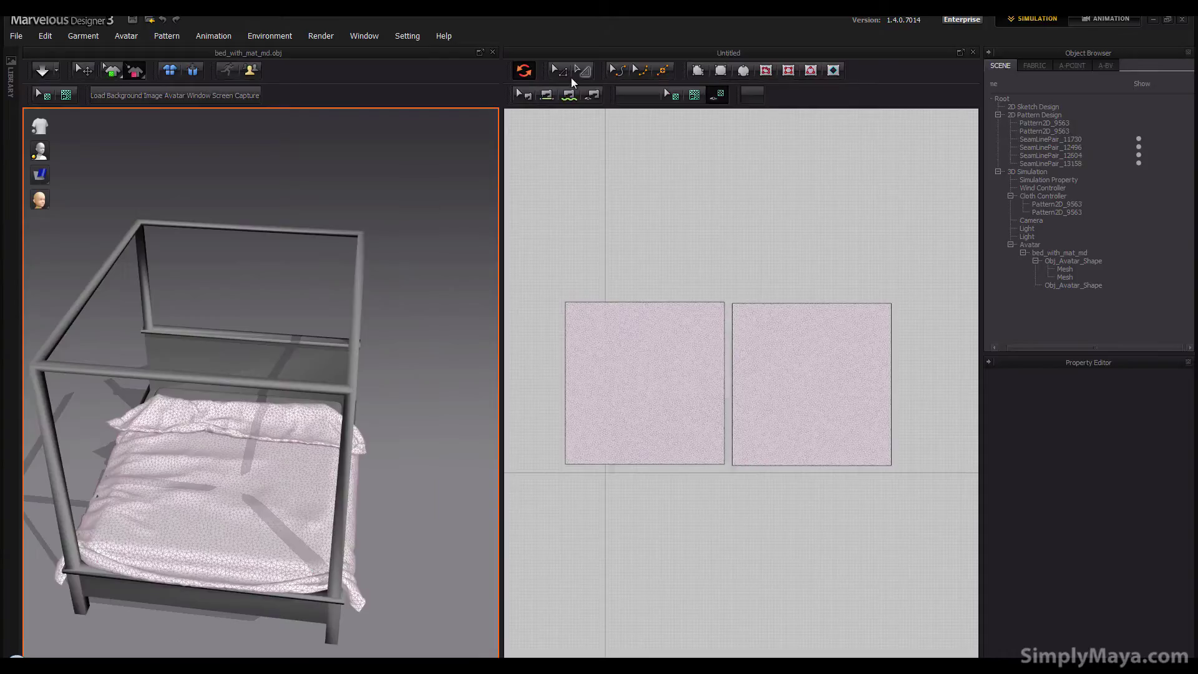
click(561, 72)
click(628, 361)
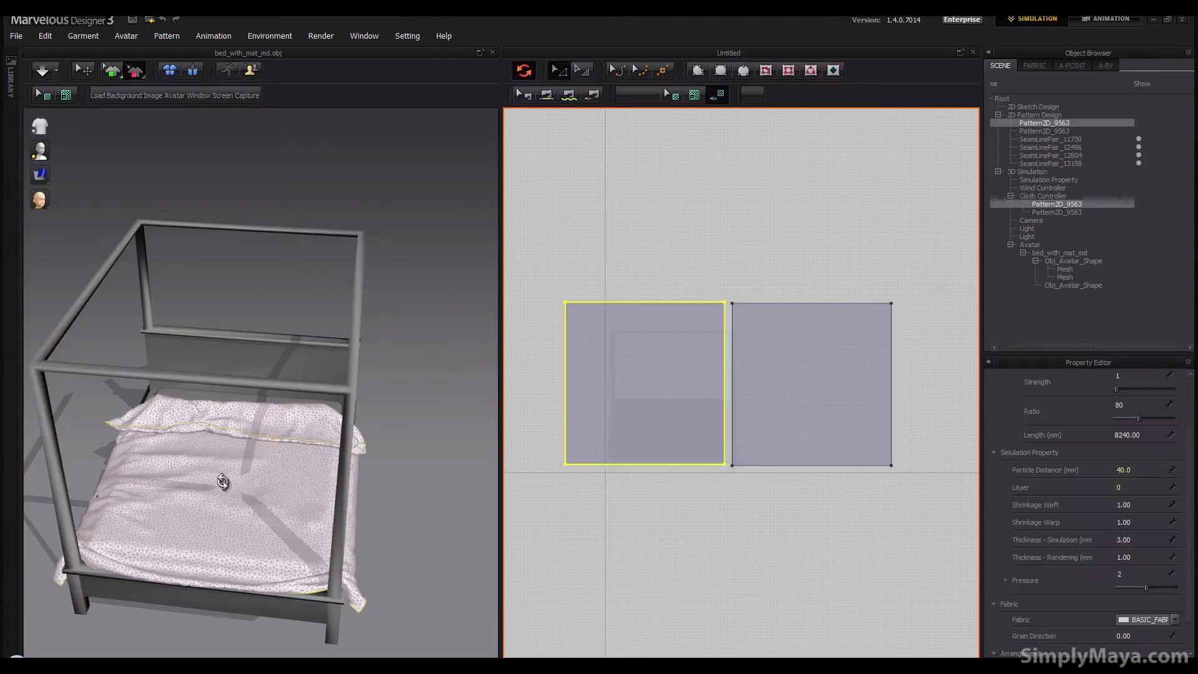
Step: Set Particle Distance to 30 on both duvet panels and re-simulate
right_drag(222, 481, 289, 524)
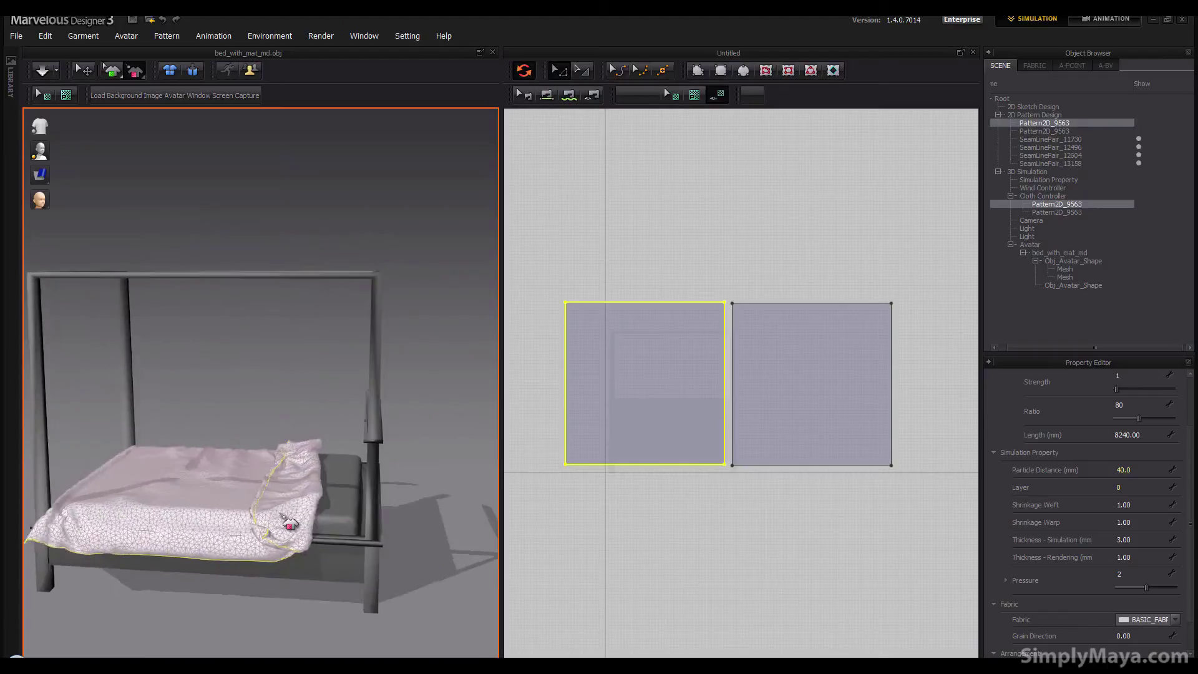
shift+click(851, 377)
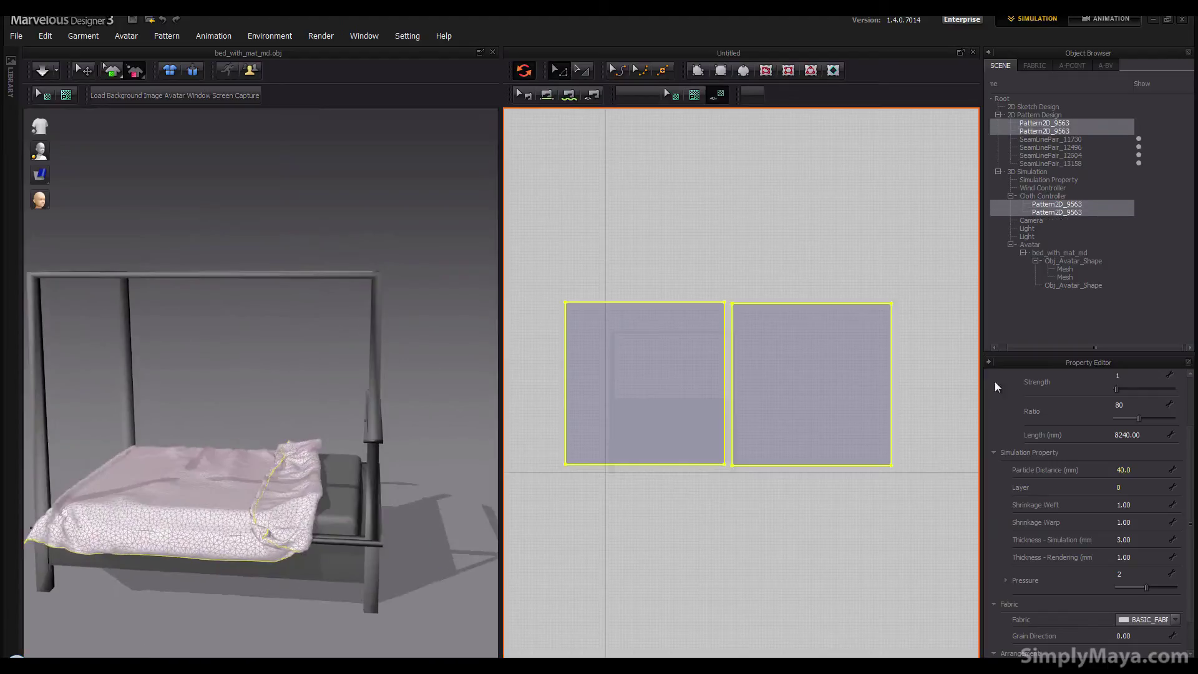
click(1139, 469)
text(3)
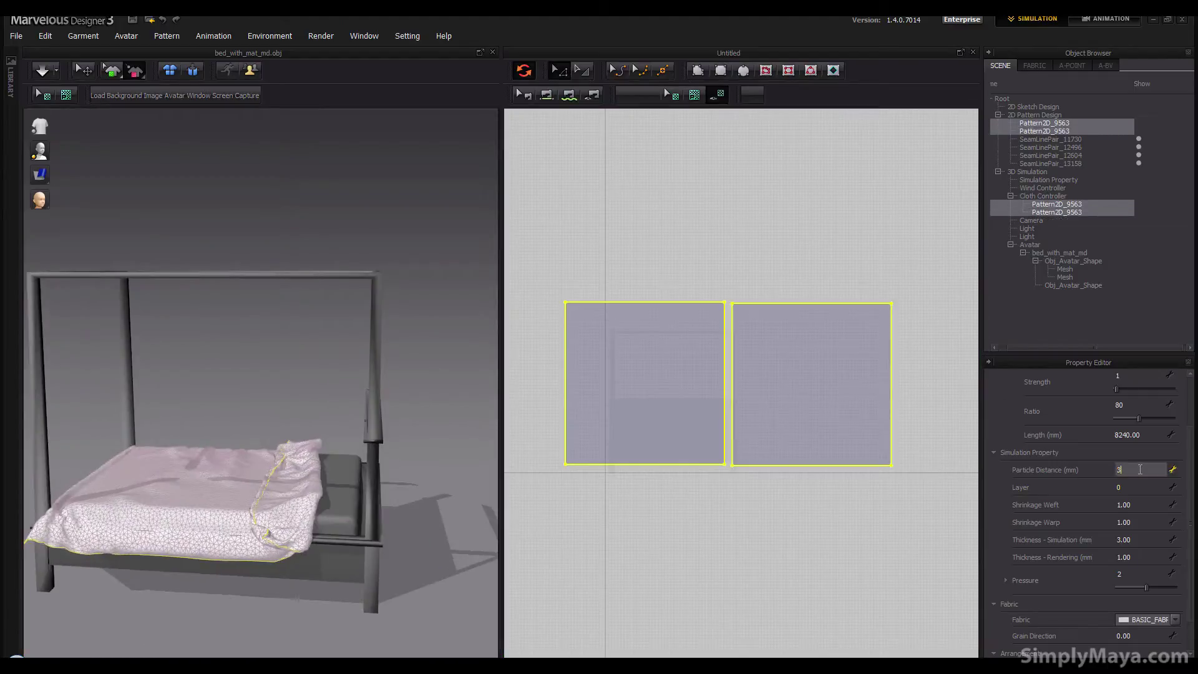
text(0)
key(Return)
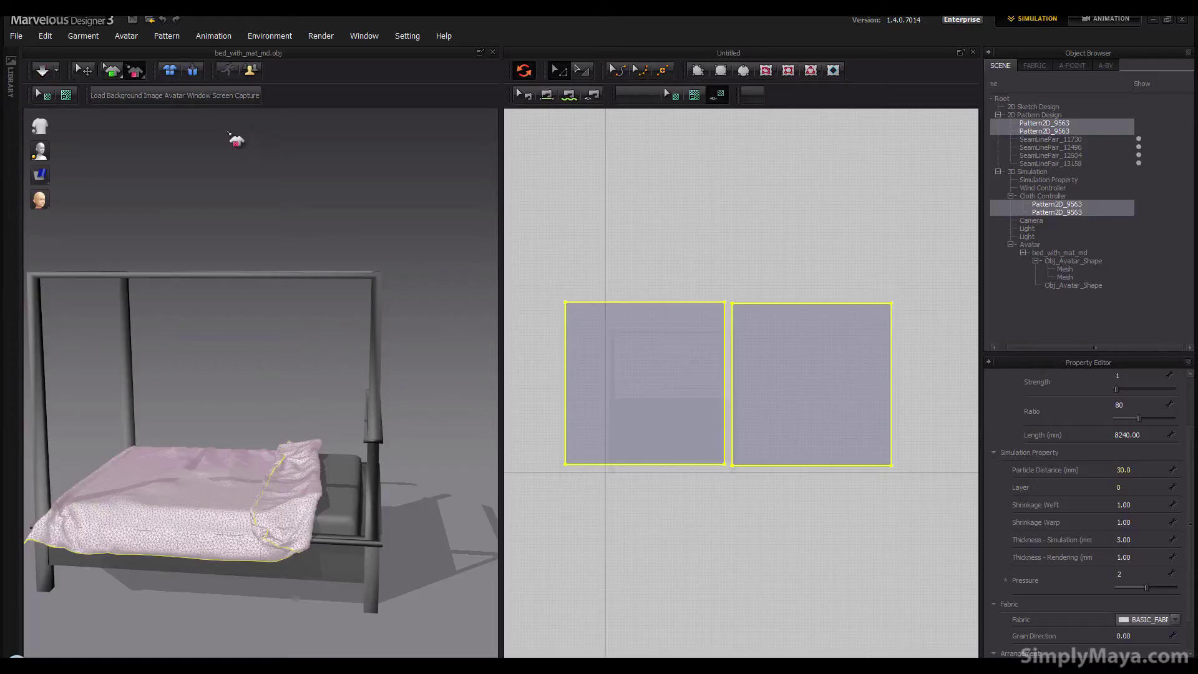
click(42, 73)
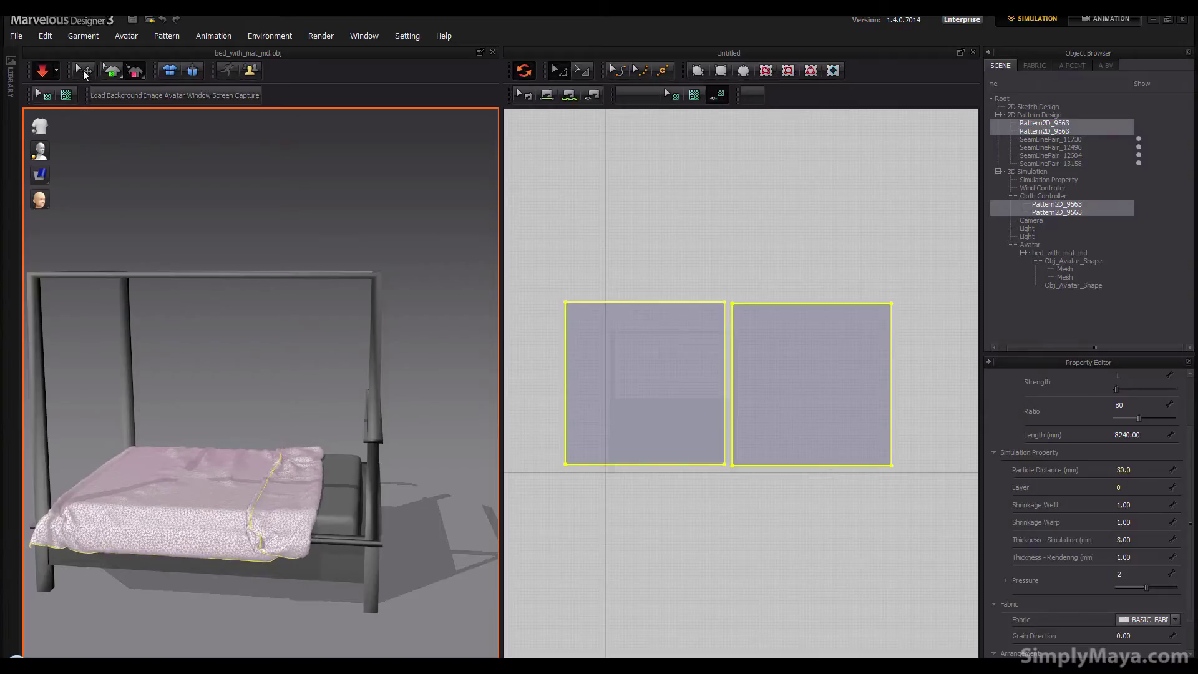
Step: Stop the simulation and inspect the duvet on the canopy bed from several angles
click(85, 71)
key(space)
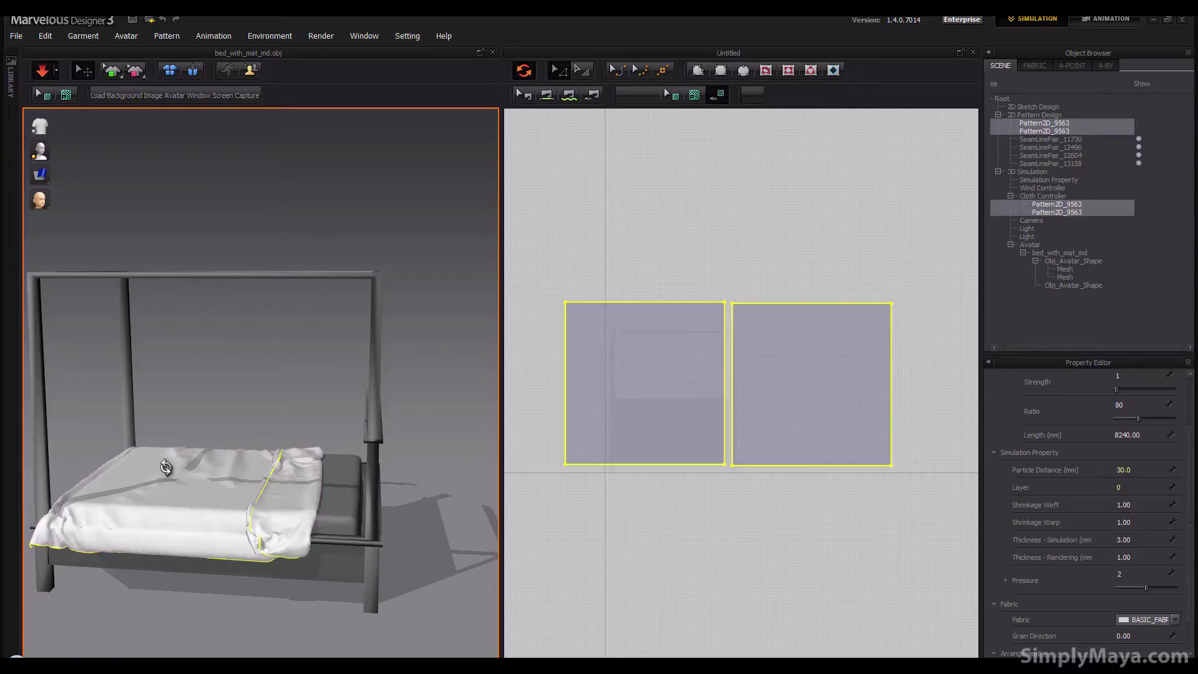
right_drag(165, 467, 240, 457)
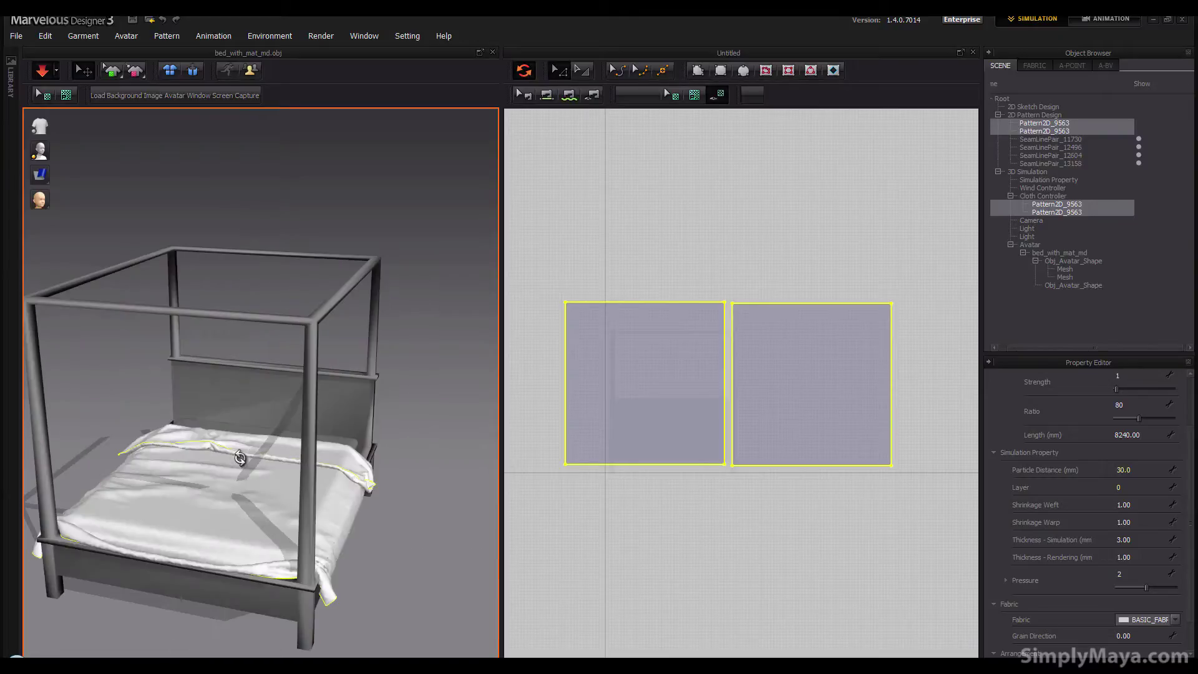
right_drag(73, 536, 73, 533)
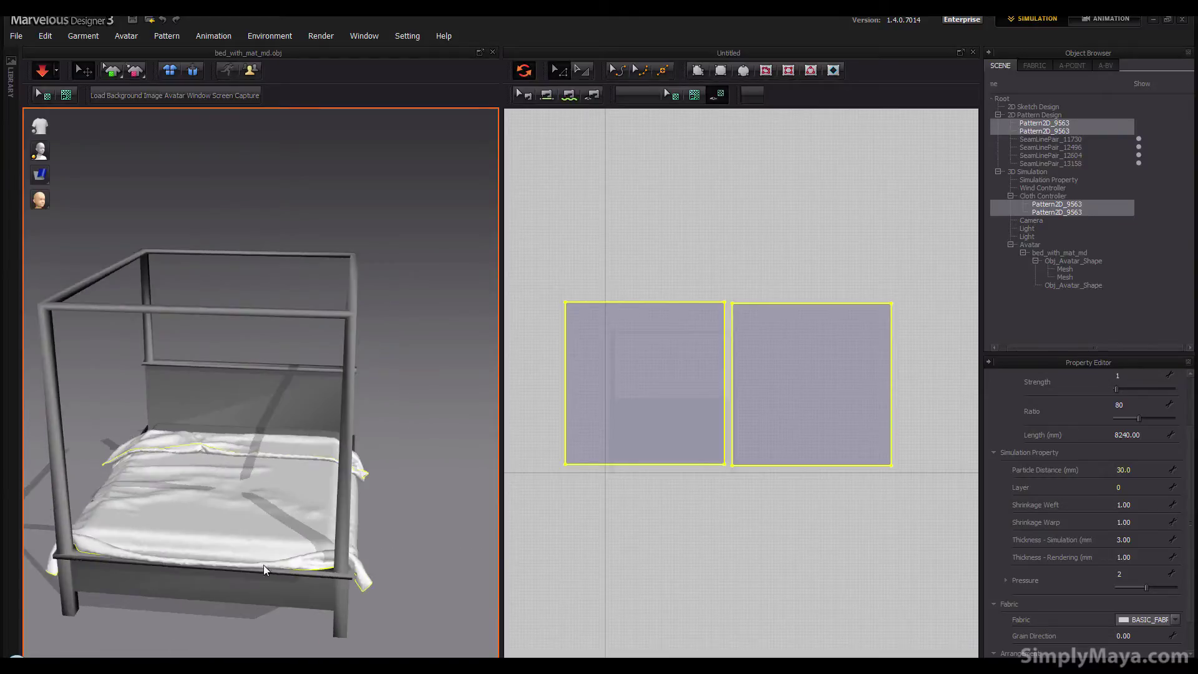
right_drag(228, 523, 215, 497)
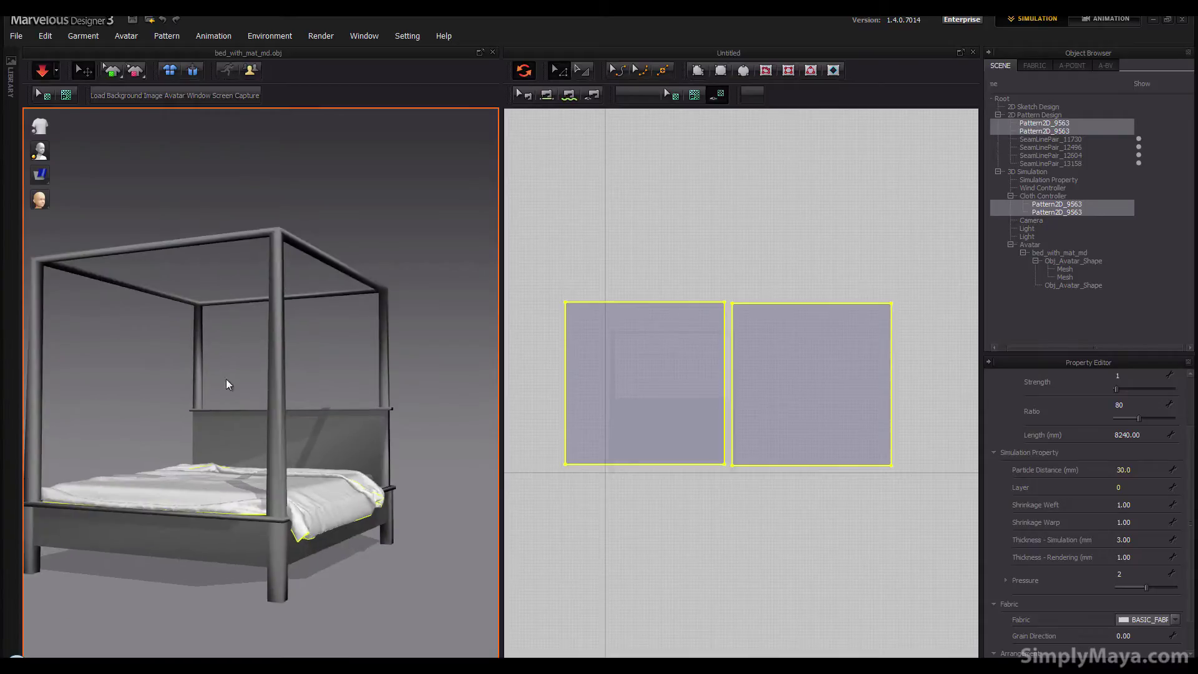
click(42, 69)
right_drag(103, 421, 149, 443)
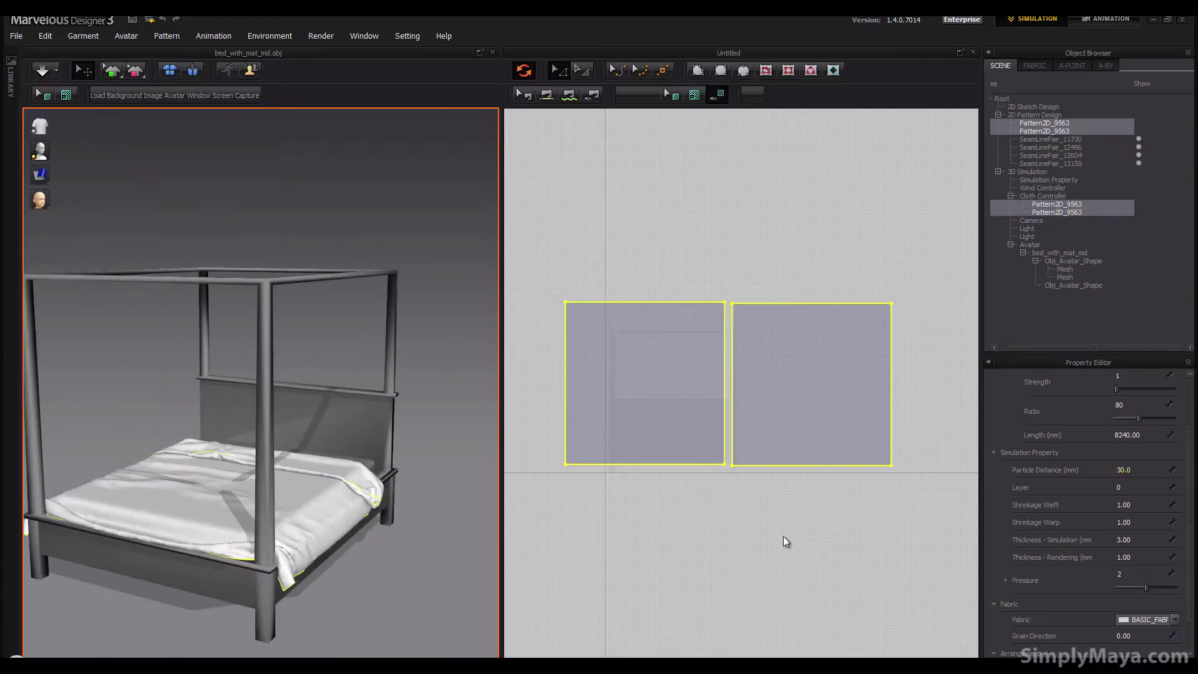
Step: Set the Pressure to 3 and re-simulate the duvet
click(1136, 573)
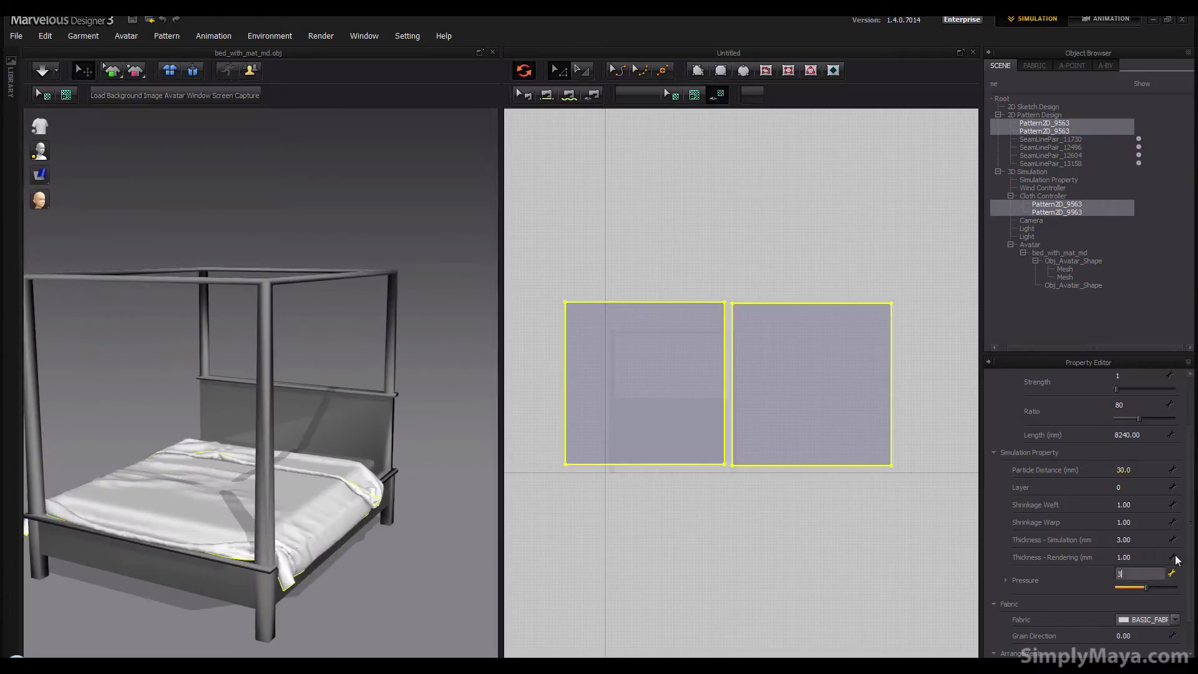
key(Return)
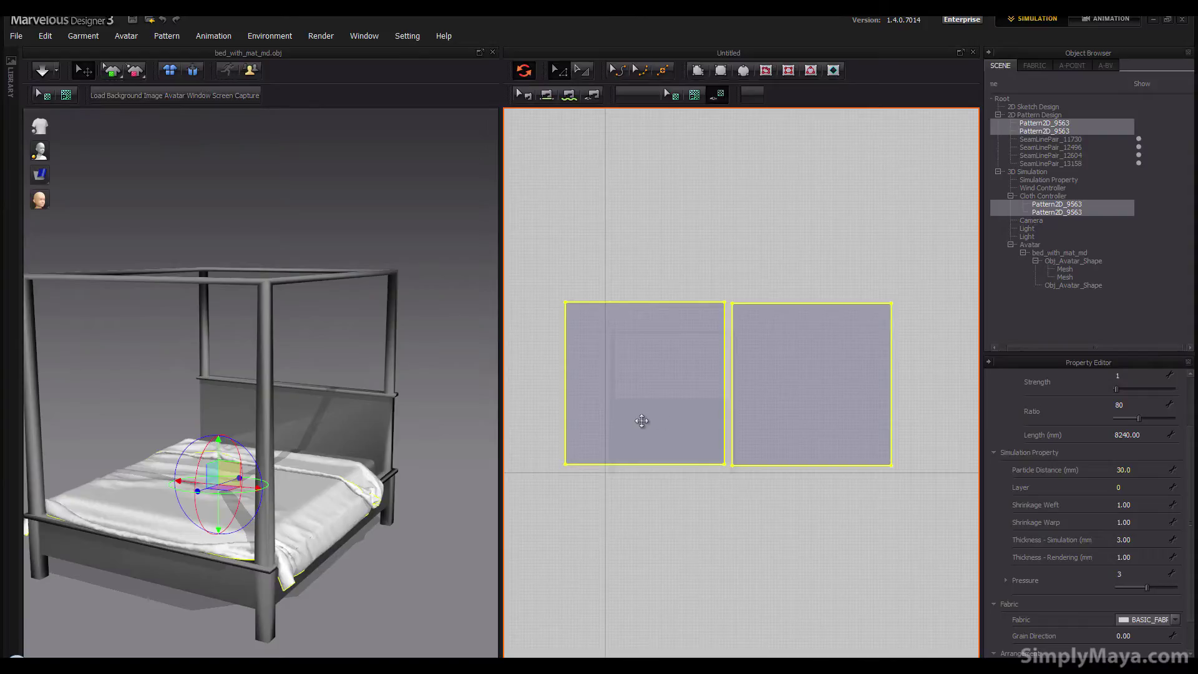
click(640, 468)
click(659, 436)
click(802, 431)
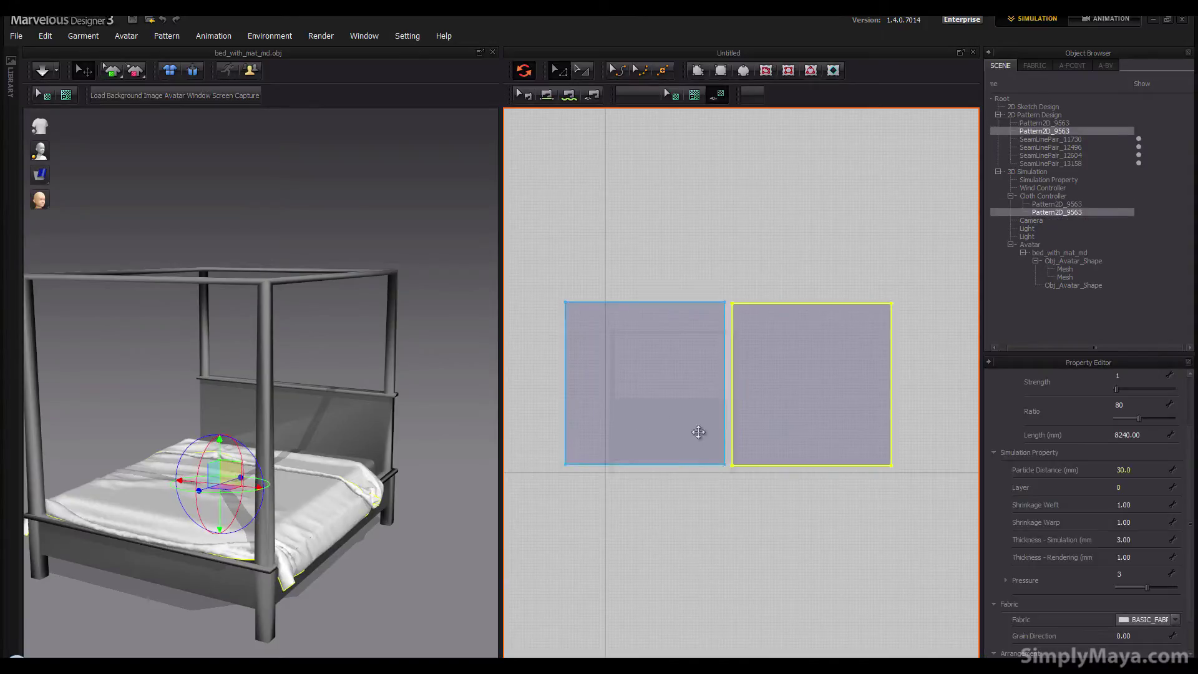
click(700, 433)
click(714, 540)
click(41, 70)
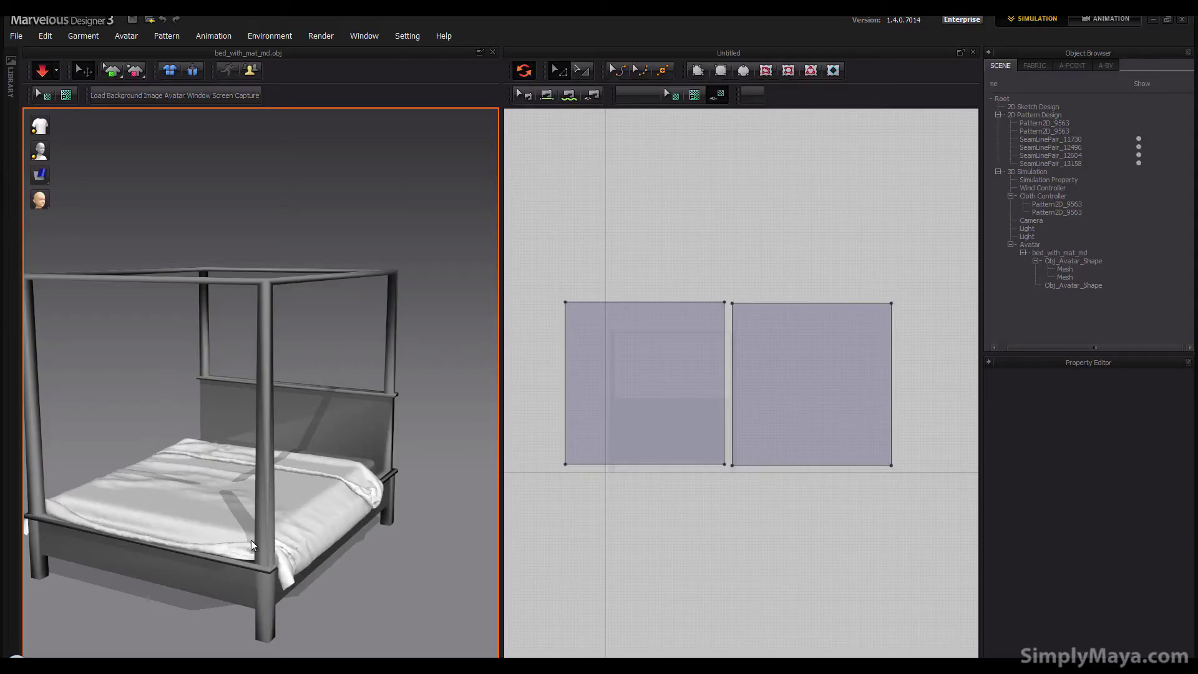
Step: Reselect both duvet panels, set their Pressure to 4 and restart the simulation
click(45, 72)
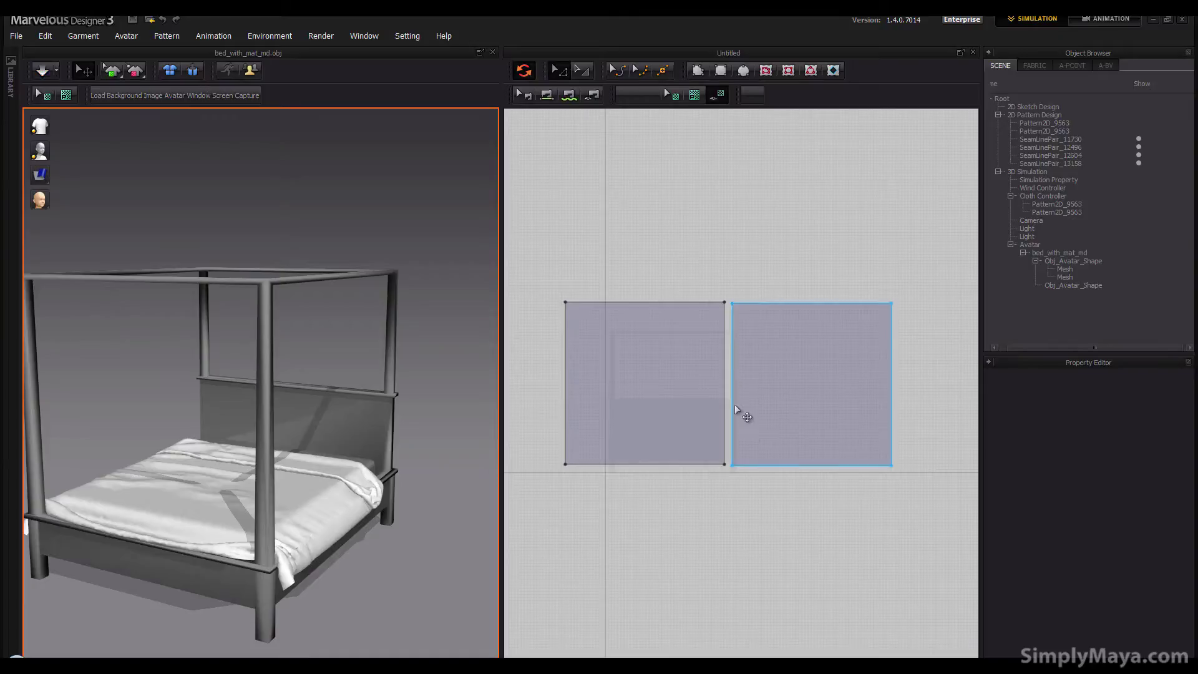
click(693, 398)
shift+click(799, 391)
double_click(1139, 574)
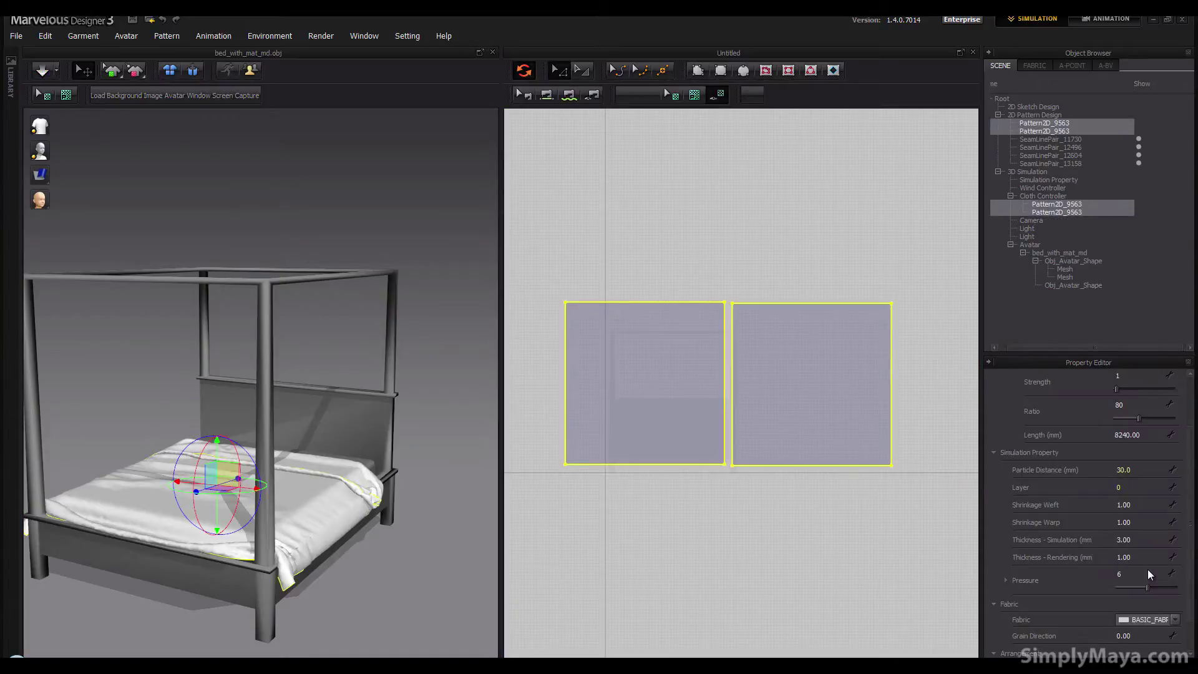
click(42, 70)
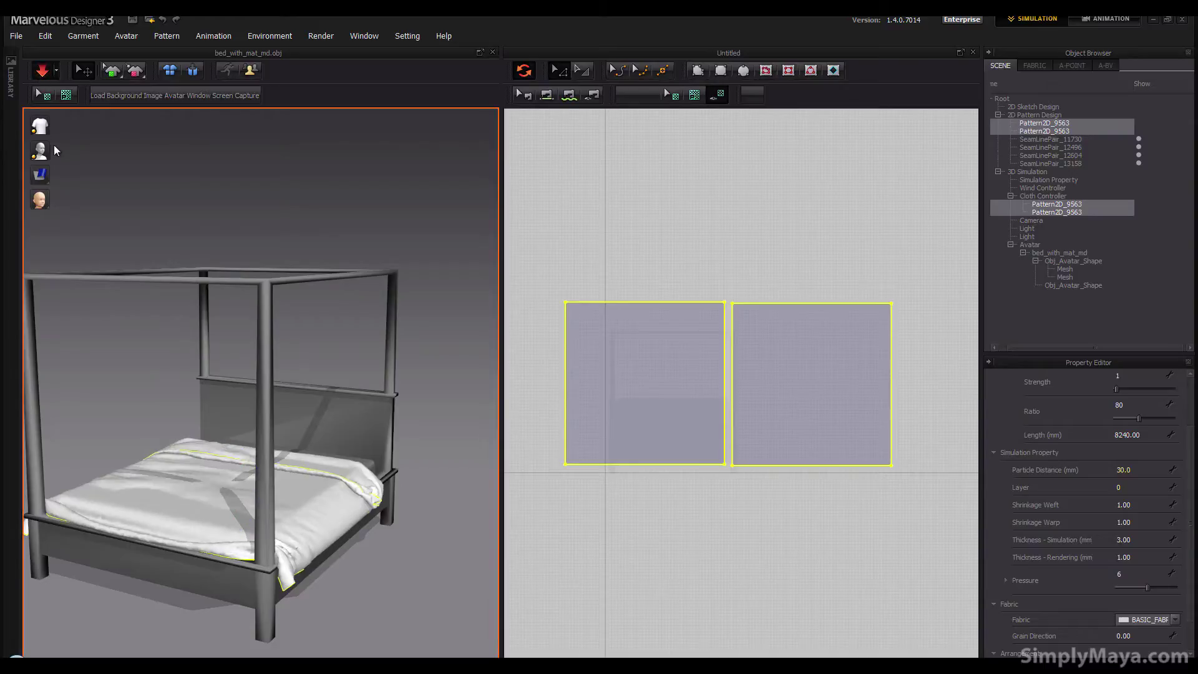
click(42, 70)
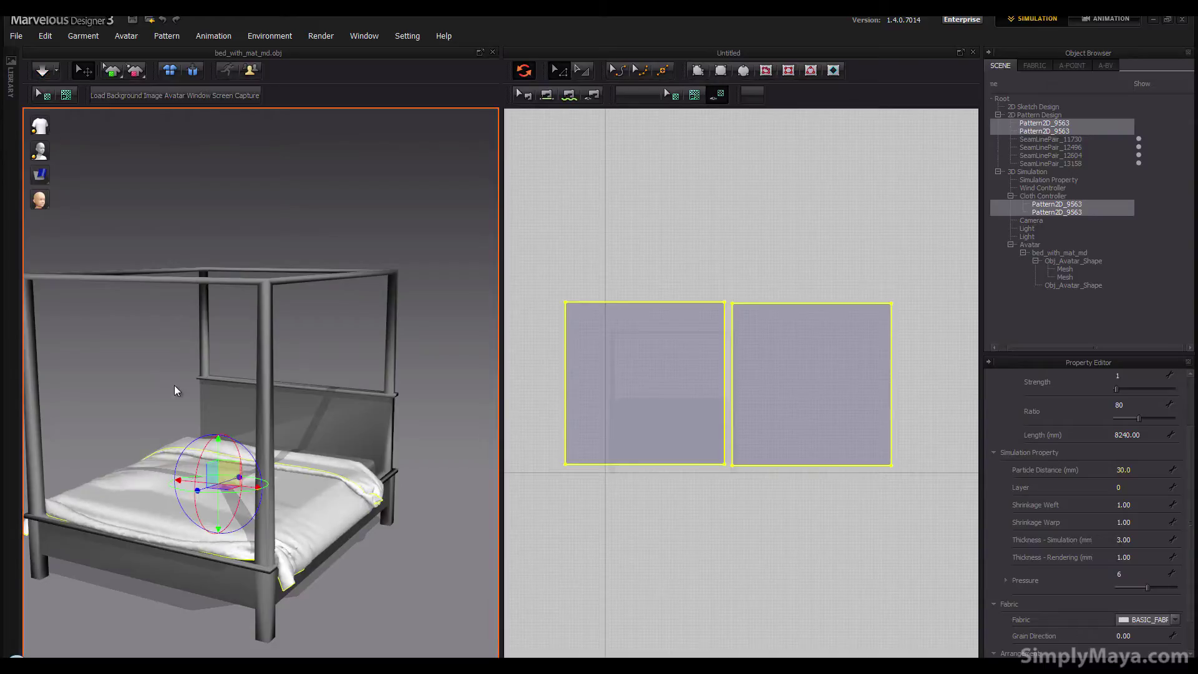
click(1134, 574)
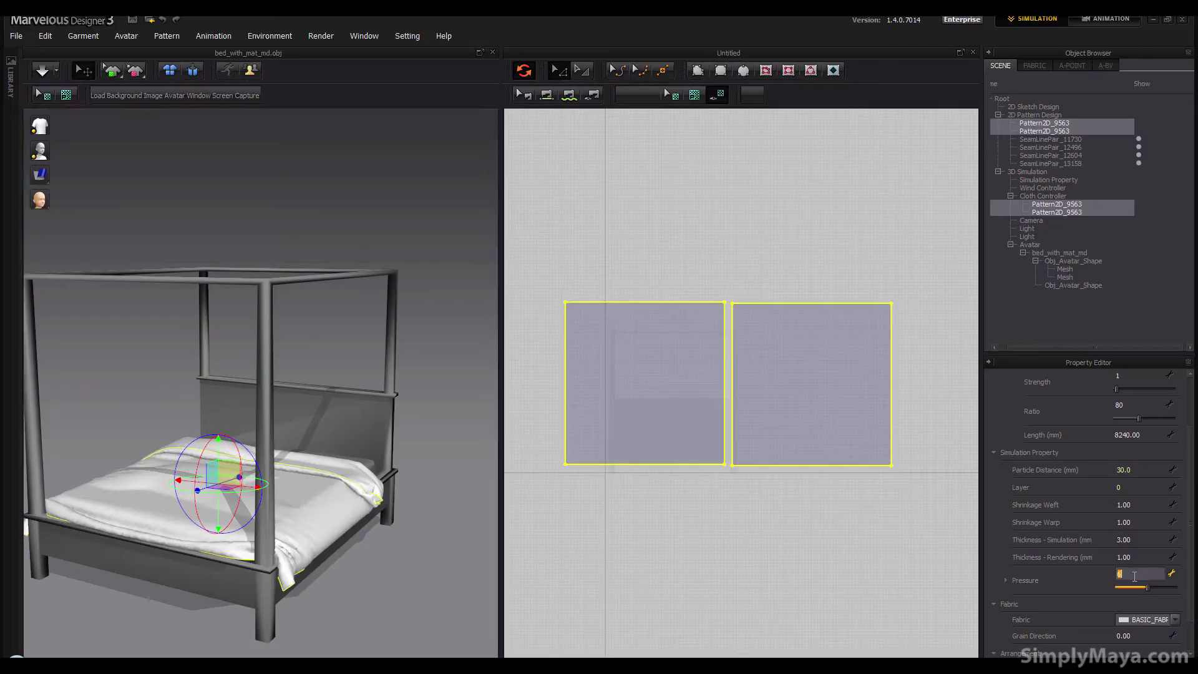
key(Return)
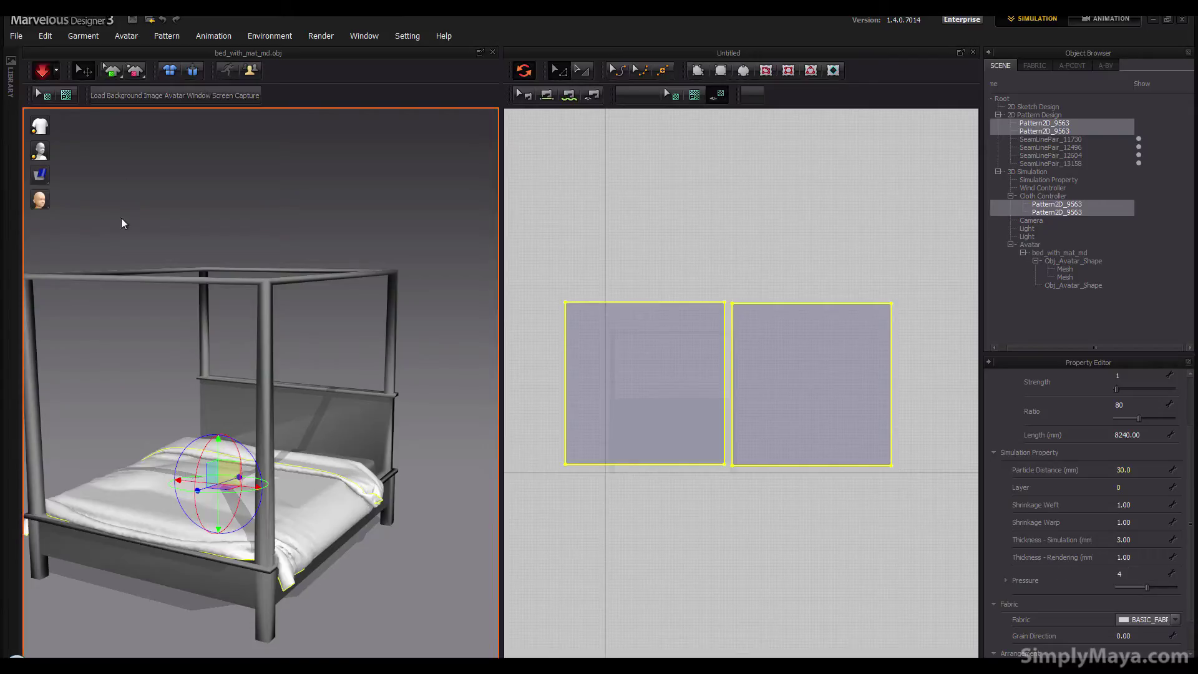
key(space)
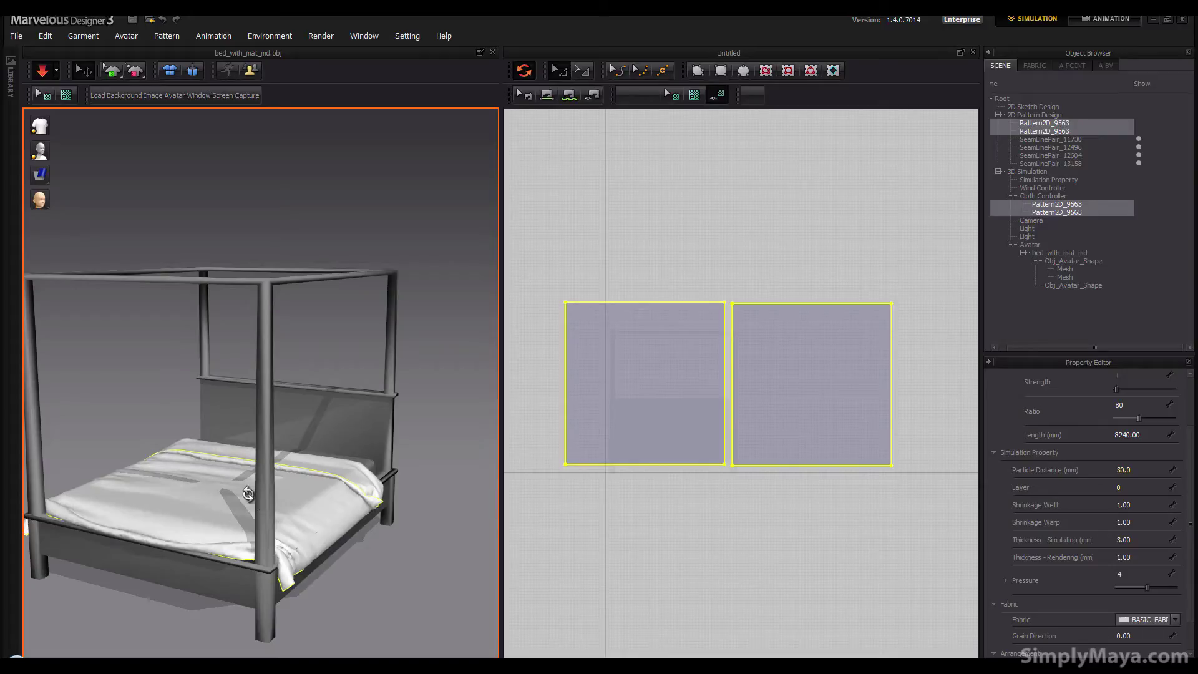
right_drag(249, 494, 169, 501)
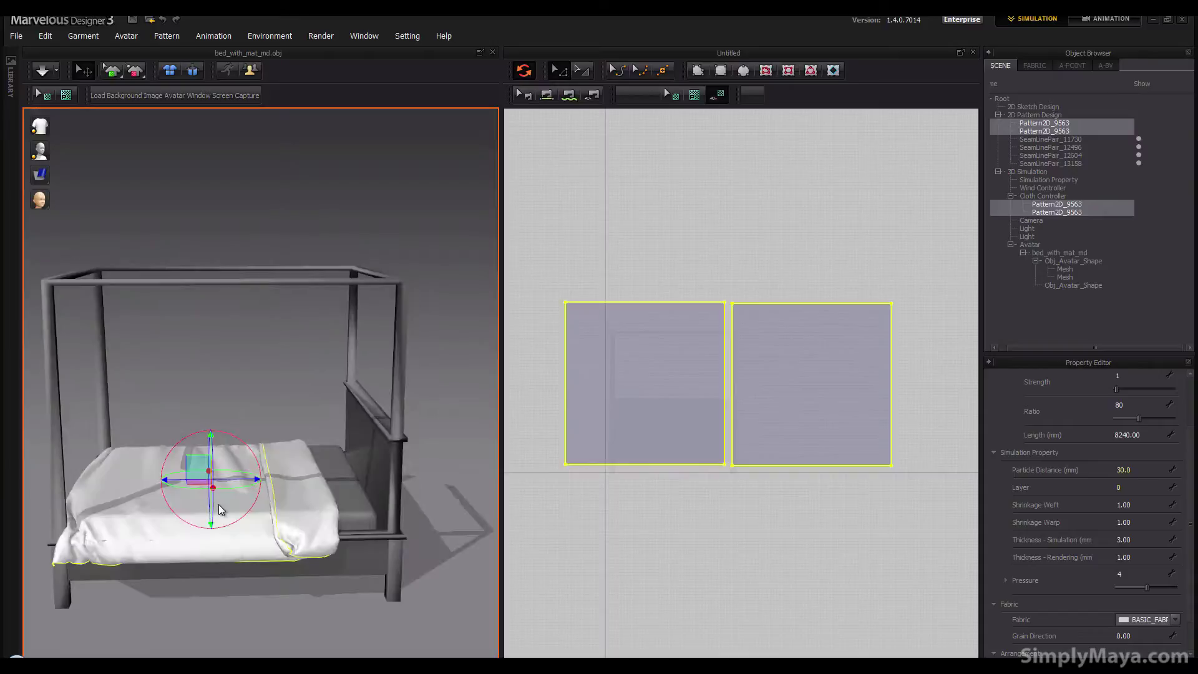
right_drag(219, 510, 339, 445)
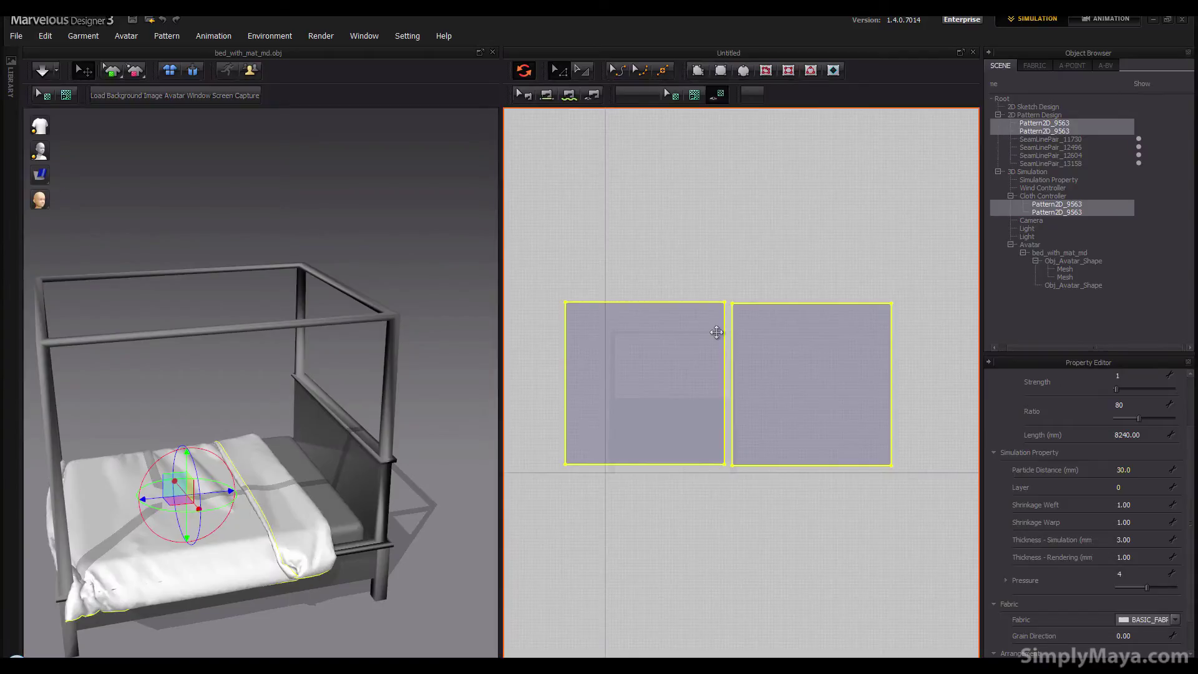
Step: Select the left duvet panel alone and add a new fabric named top_cot
click(676, 273)
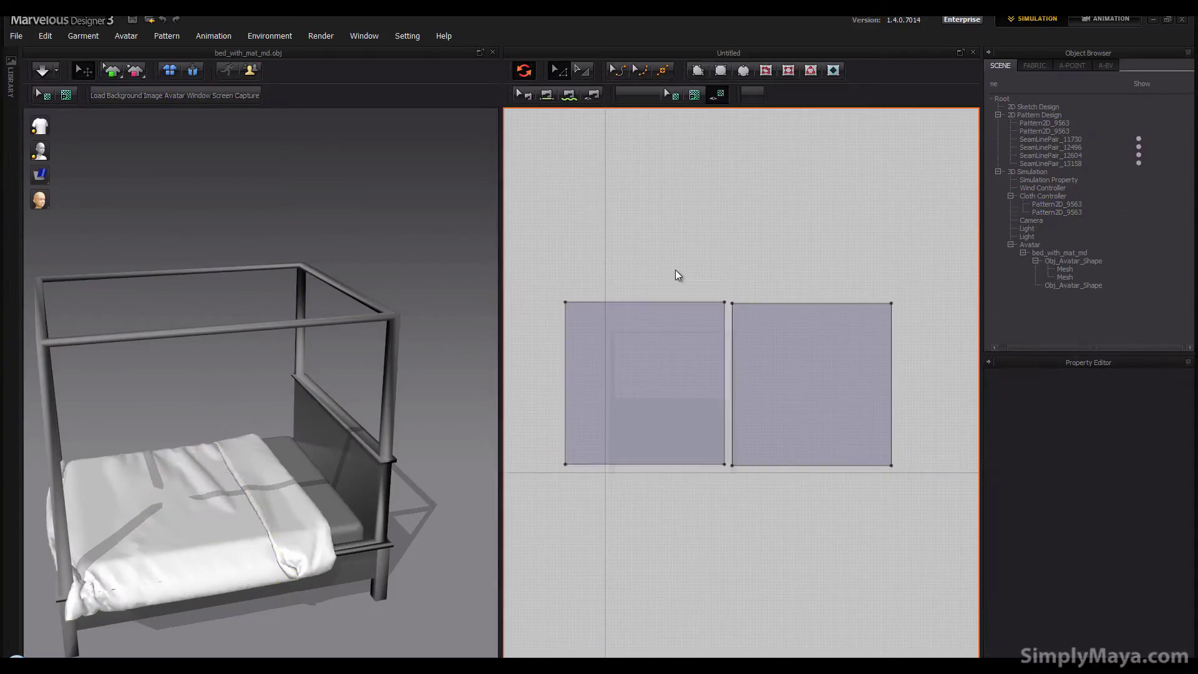
click(674, 344)
click(1036, 65)
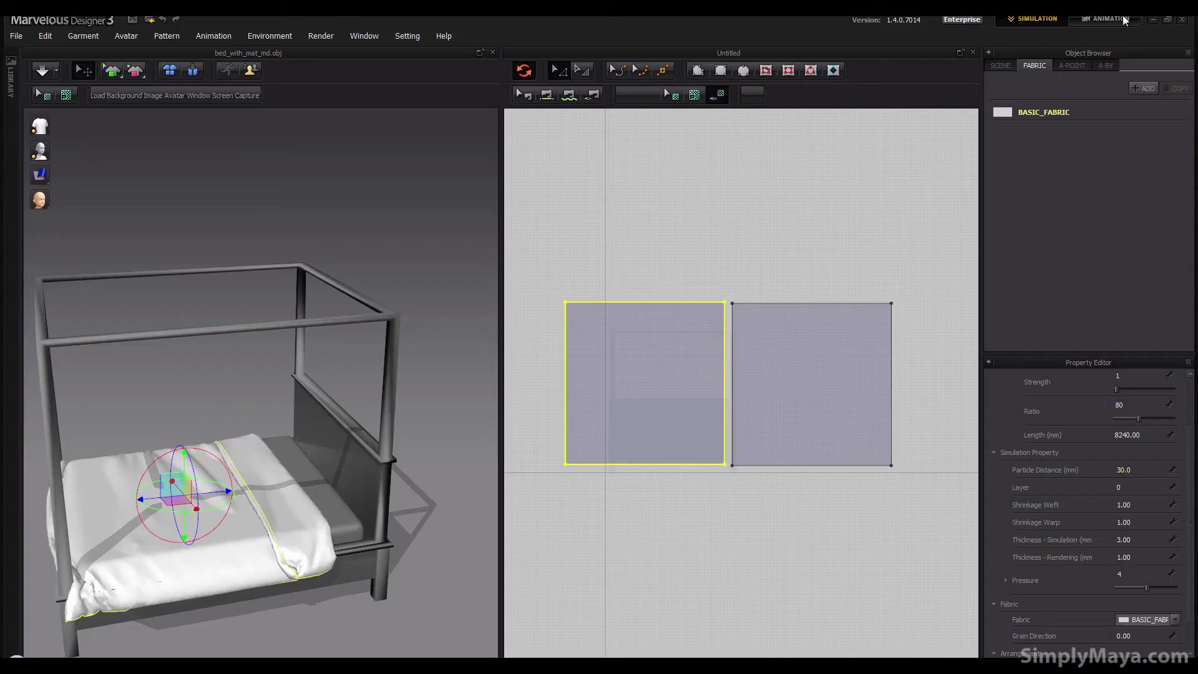
click(1146, 88)
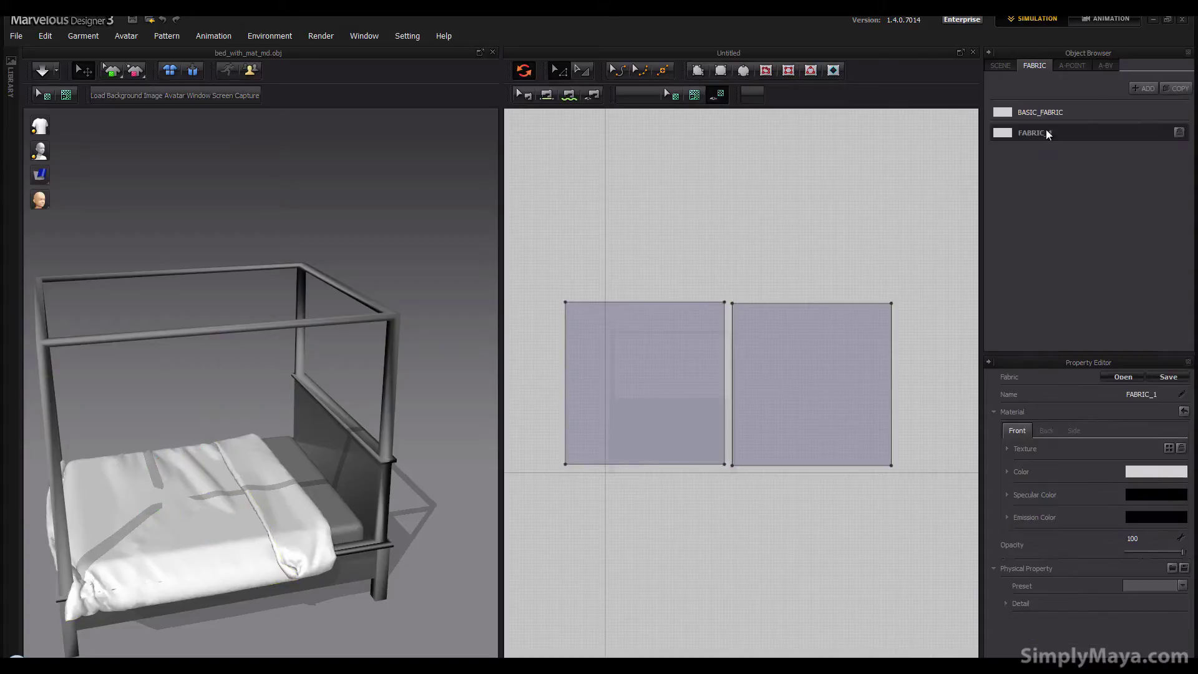
double_click(1144, 394)
text(top_cot)
key(Return)
Step: Add a second fabric named bot_cot
click(1148, 87)
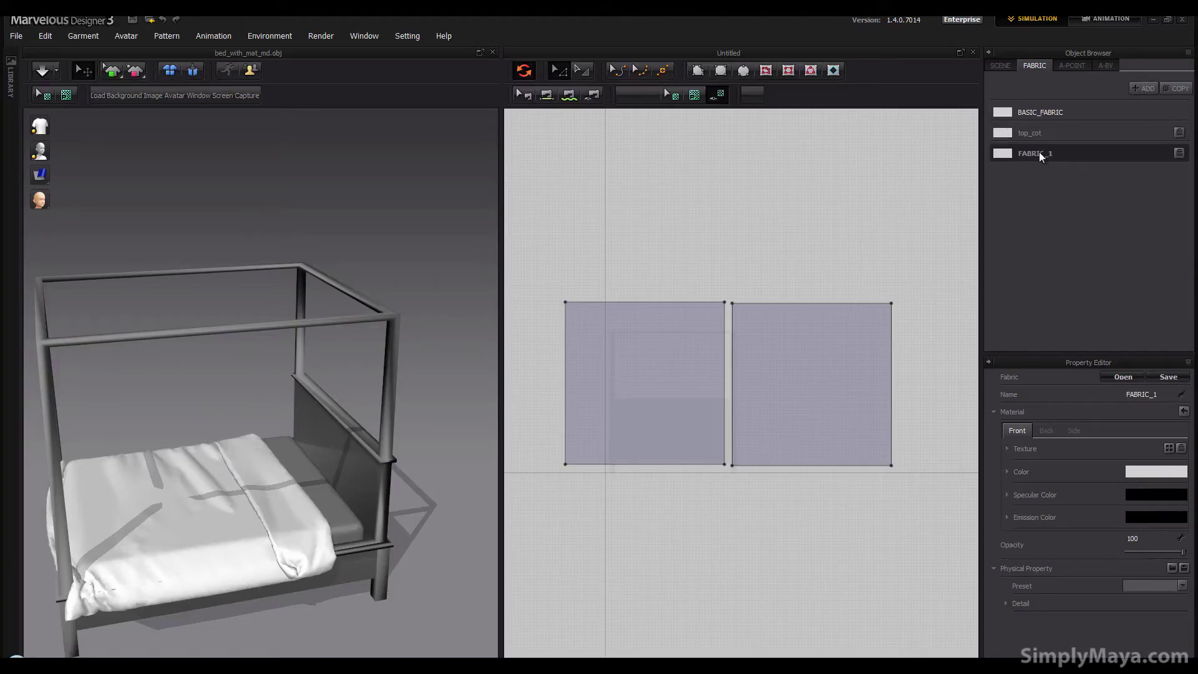
click(1140, 394)
text(bot_cot)
key(Return)
Step: Give the top_cot fabric a pale green colour
click(1101, 135)
click(1148, 475)
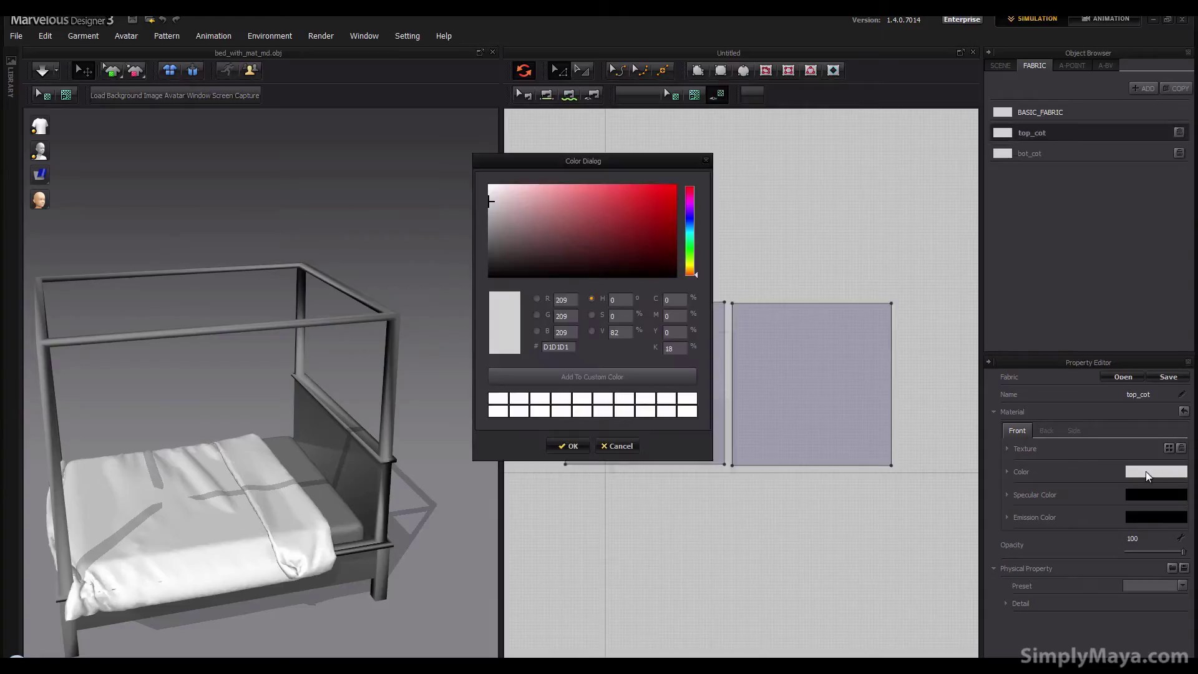
drag(610, 249, 538, 197)
click(690, 240)
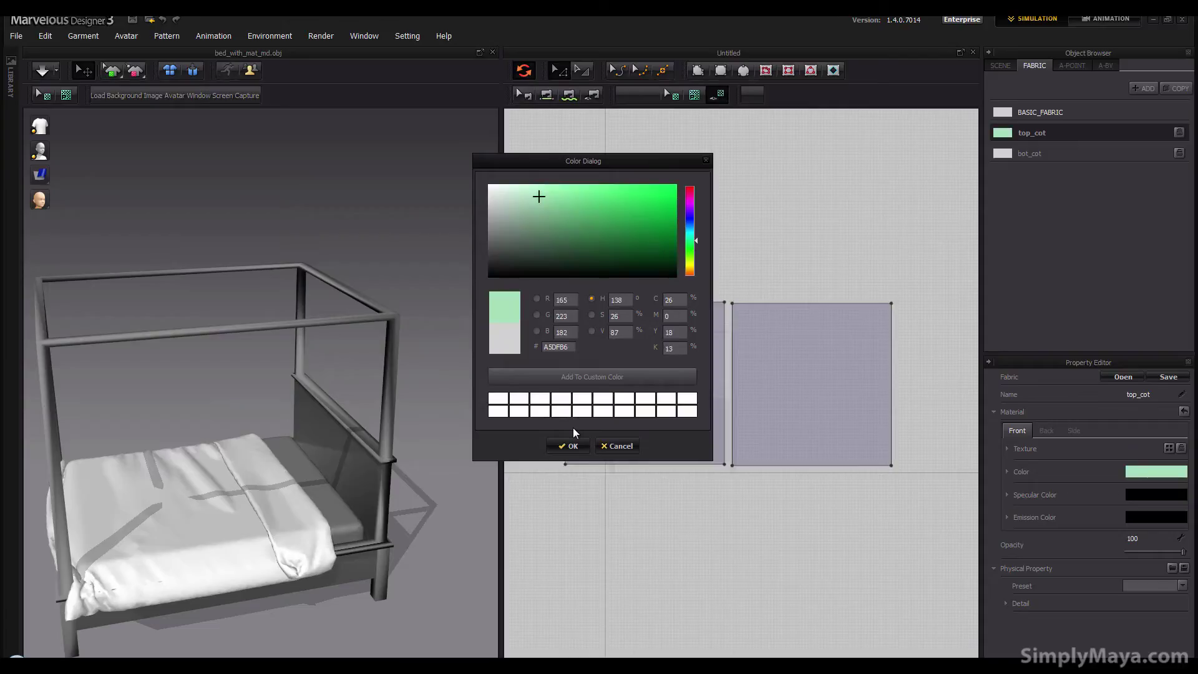
click(569, 445)
Step: Assign top_cot to the left duvet panel and bot_cot to the right, keeping bot_cot white
drag(1008, 138, 826, 377)
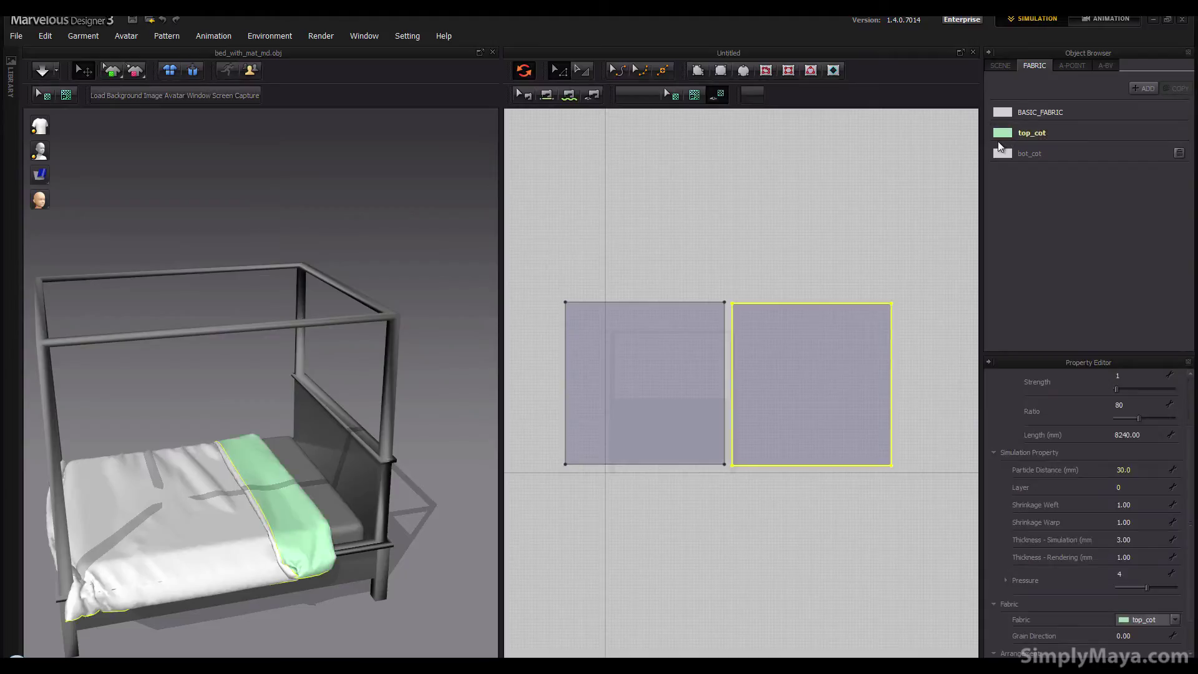
drag(825, 286, 634, 394)
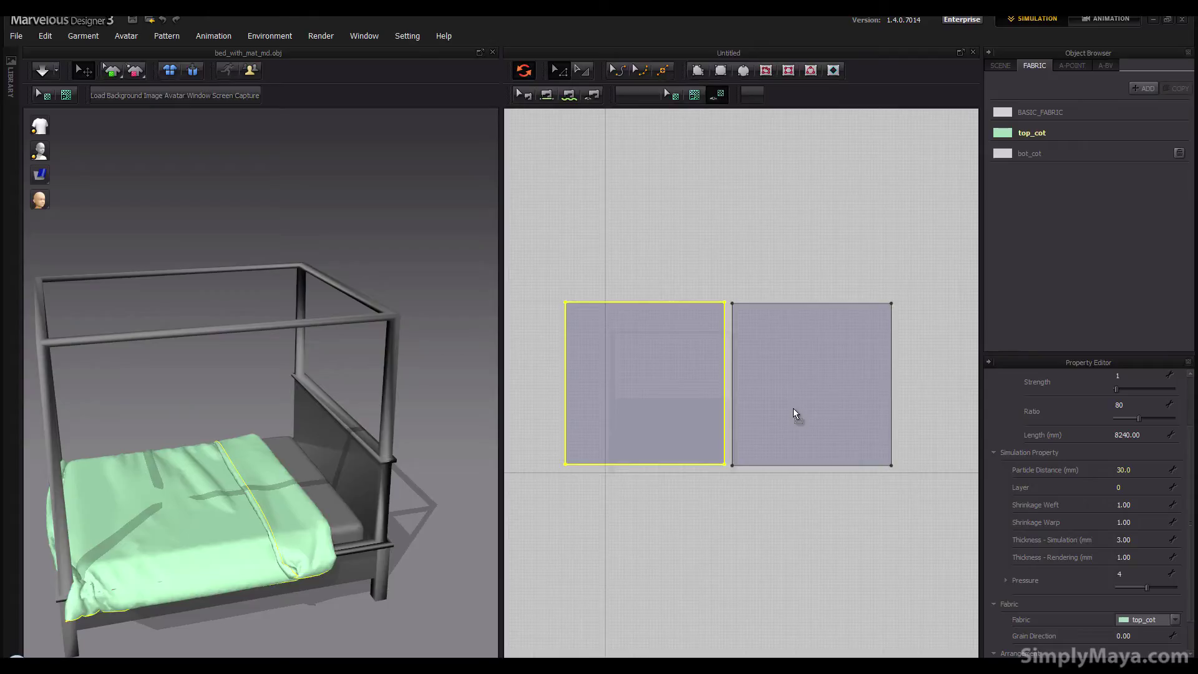
drag(793, 414, 796, 414)
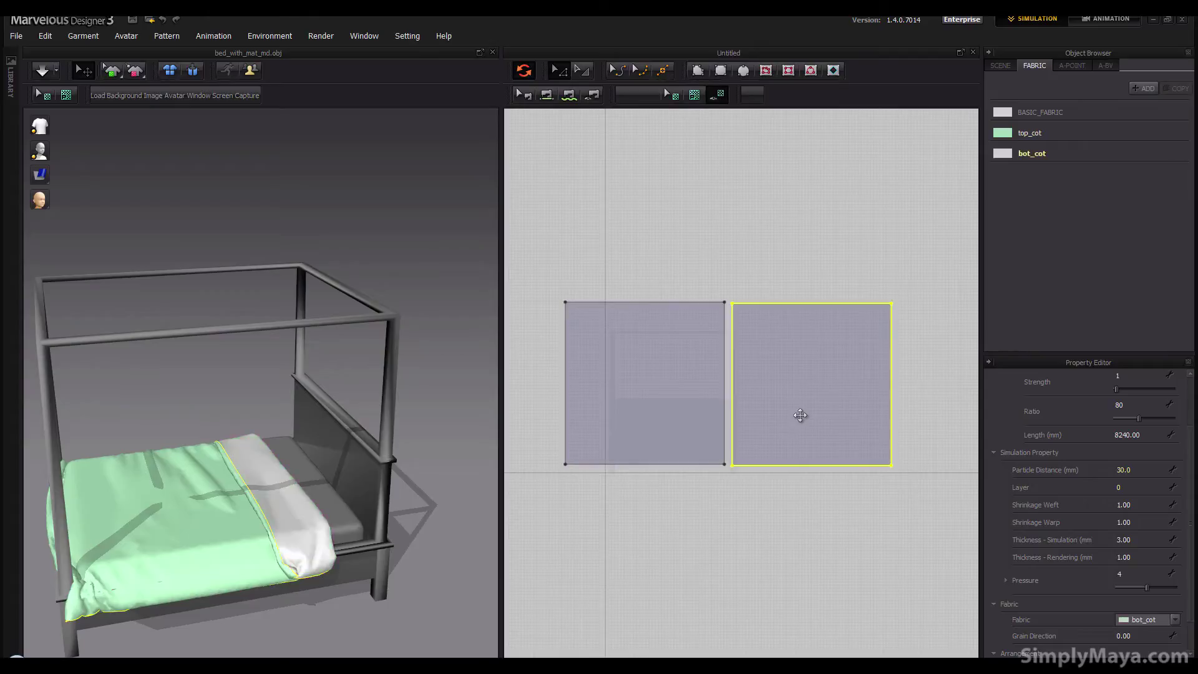
right_drag(193, 484, 227, 473)
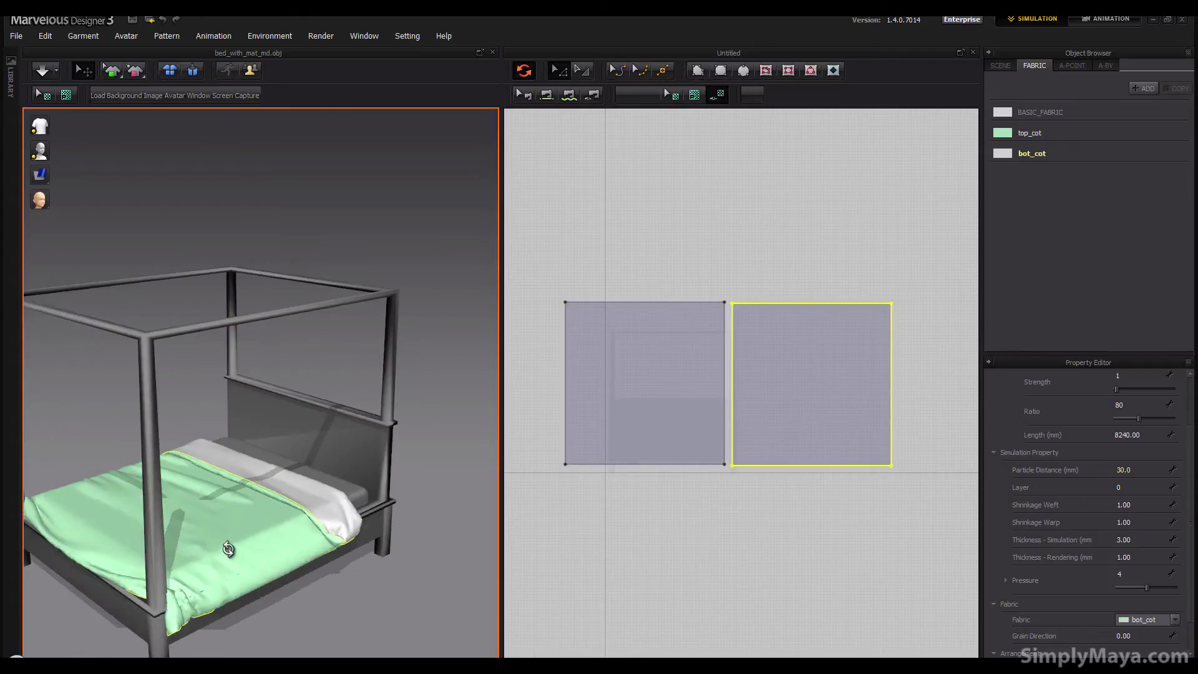
click(1036, 153)
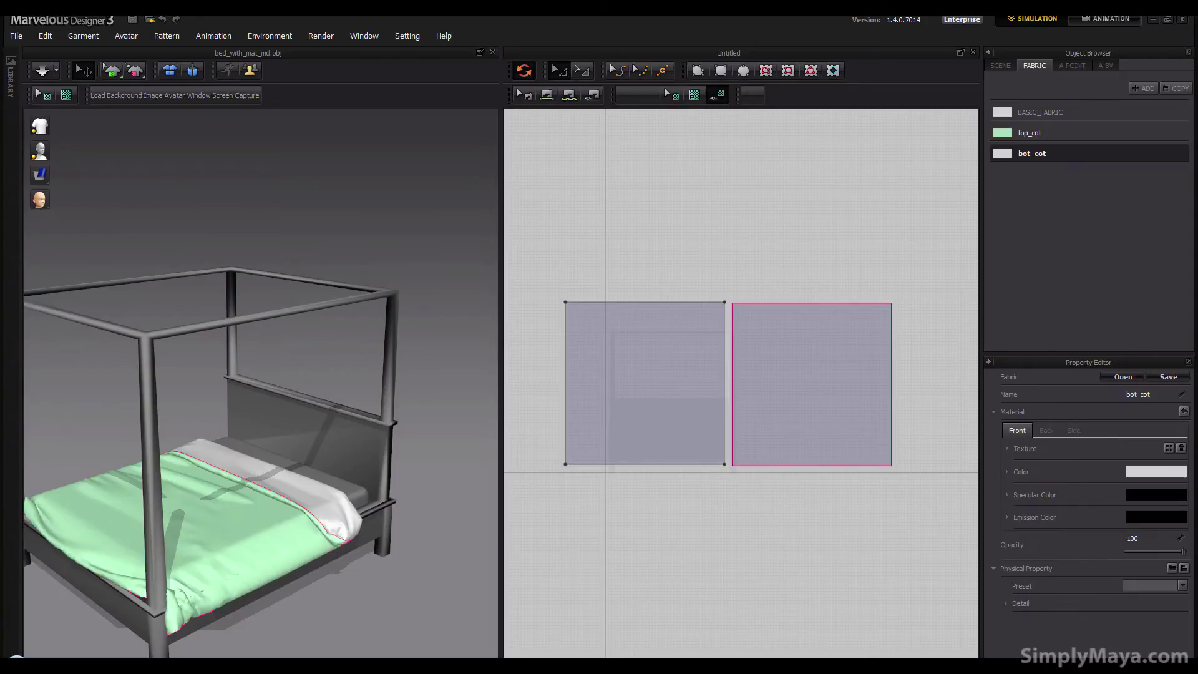
click(1157, 478)
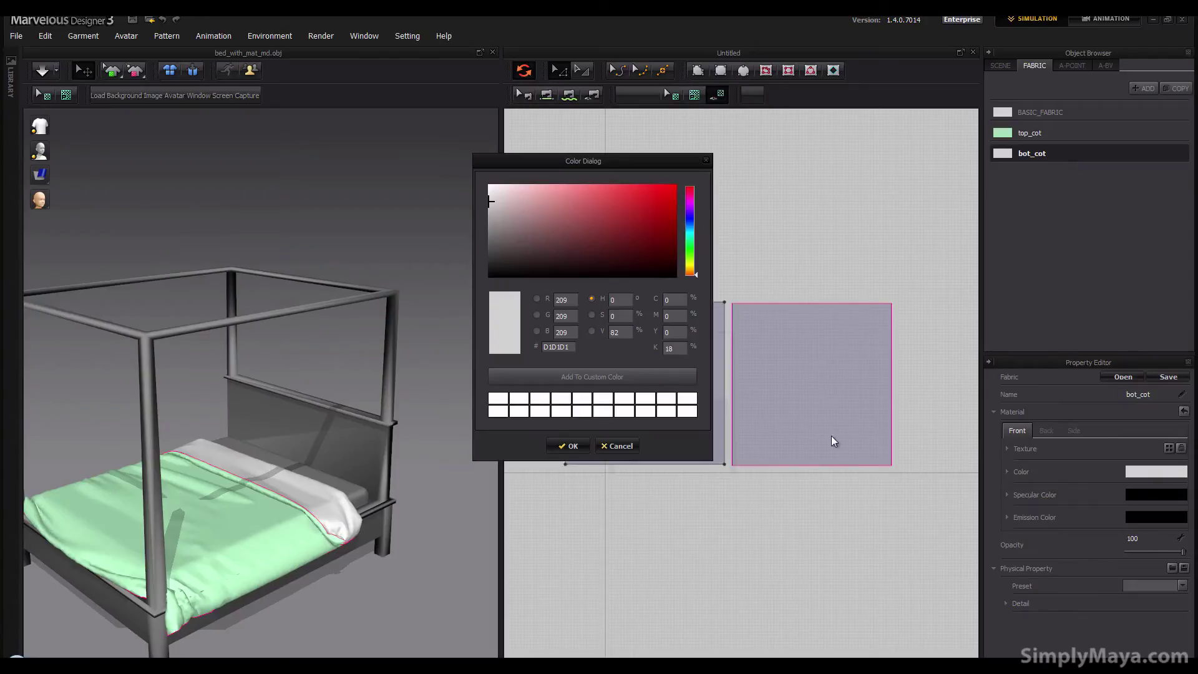
click(609, 449)
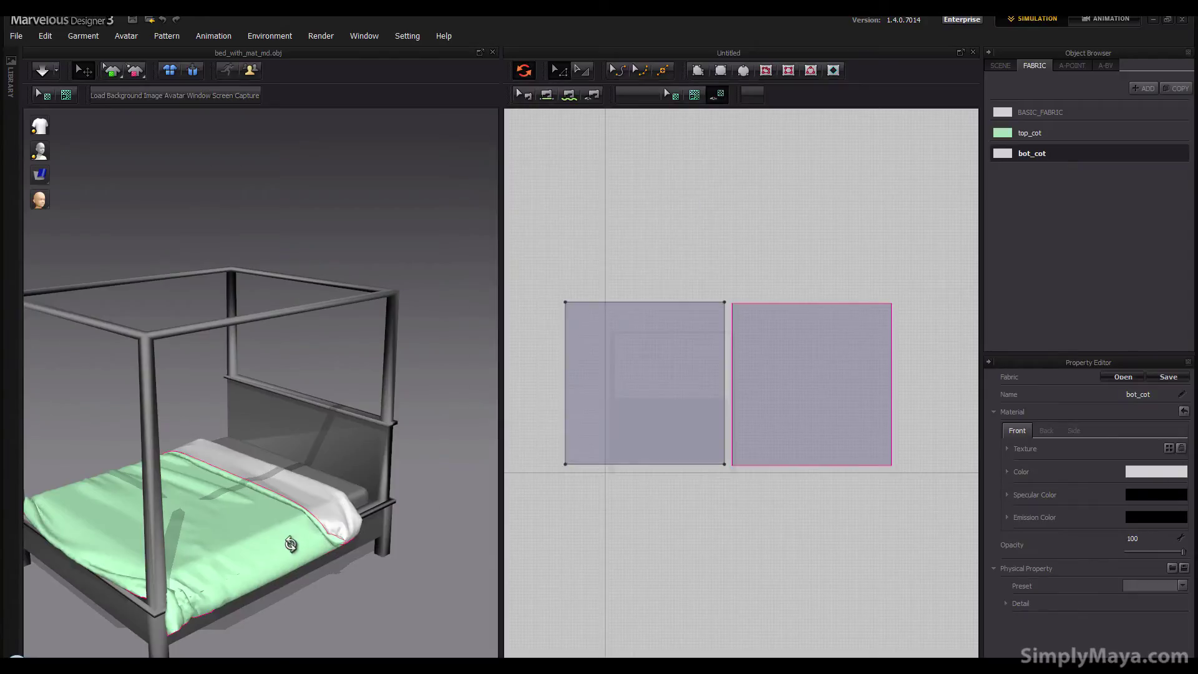
right_drag(289, 540, 349, 553)
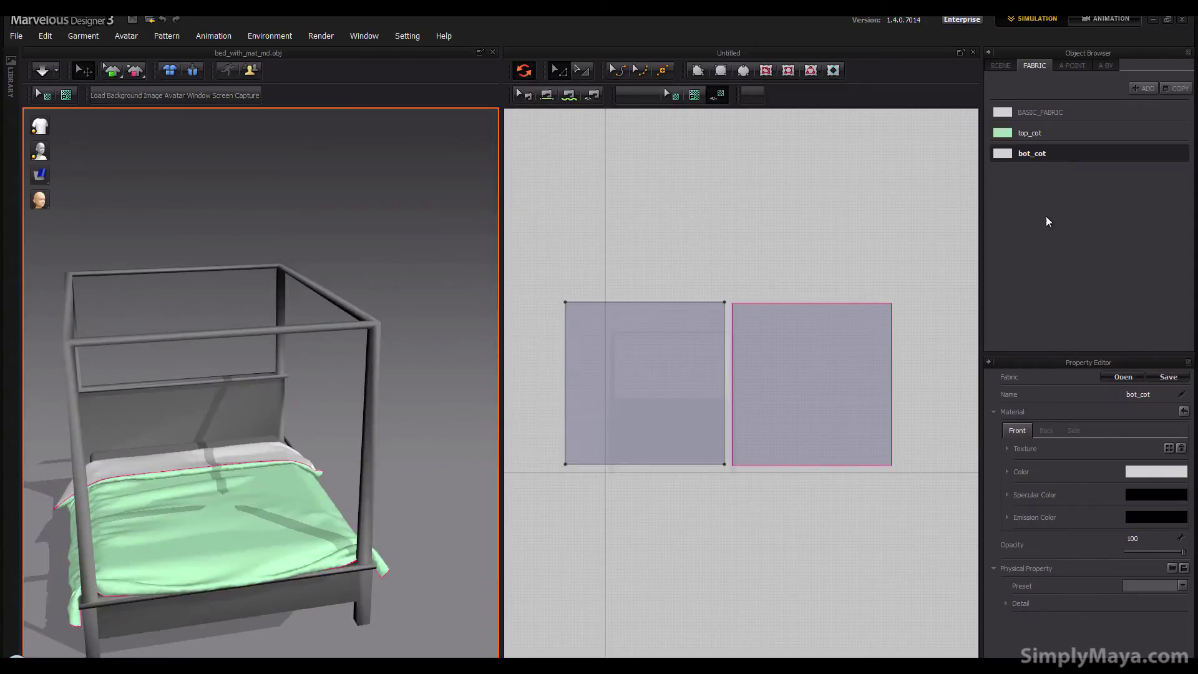
Step: Set both top_cot and bot_cot to the D_Cotton_CLO physical property preset
click(1039, 134)
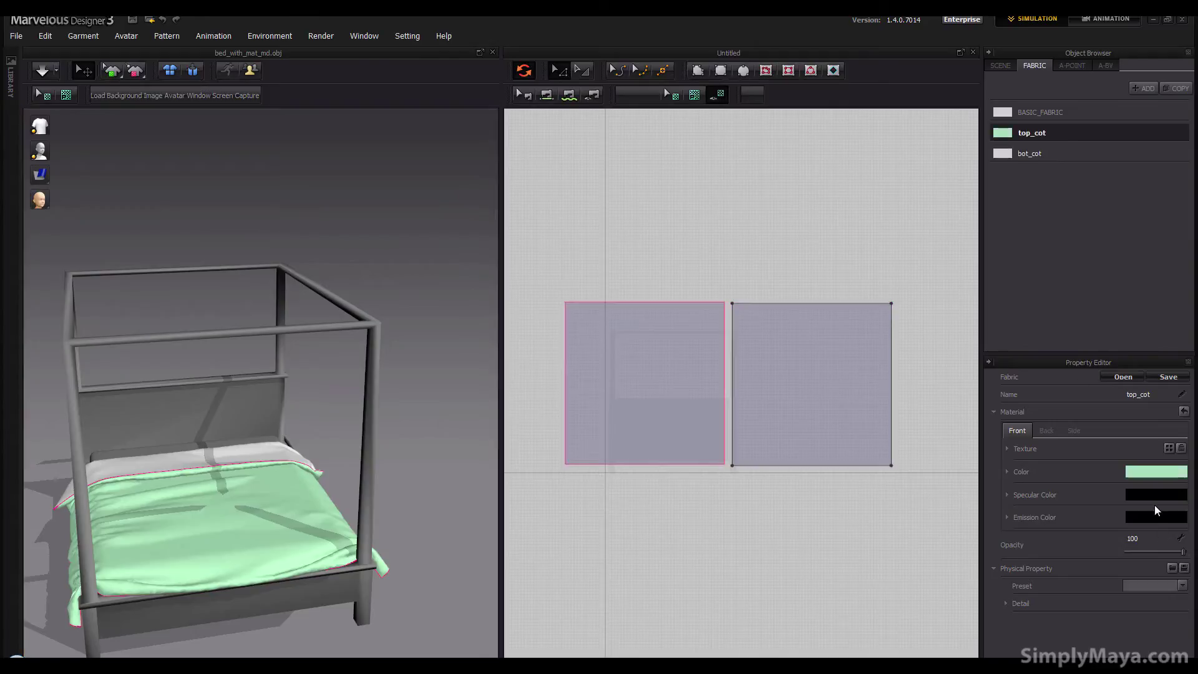
click(1180, 587)
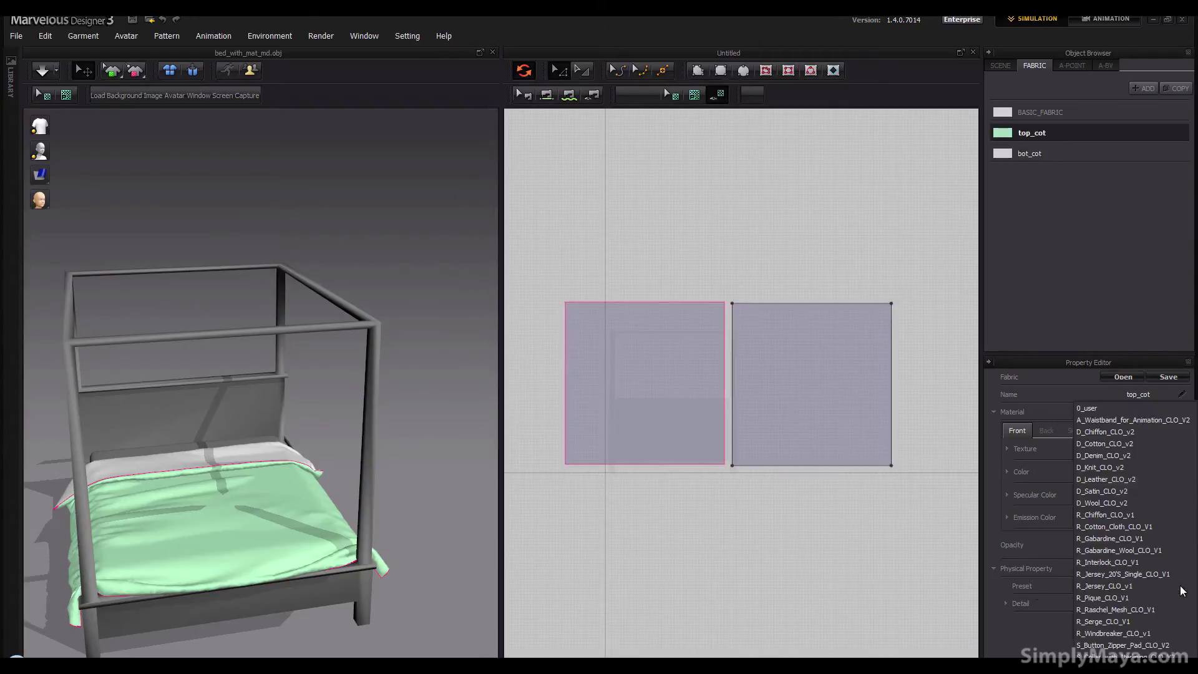
click(1146, 440)
click(1034, 159)
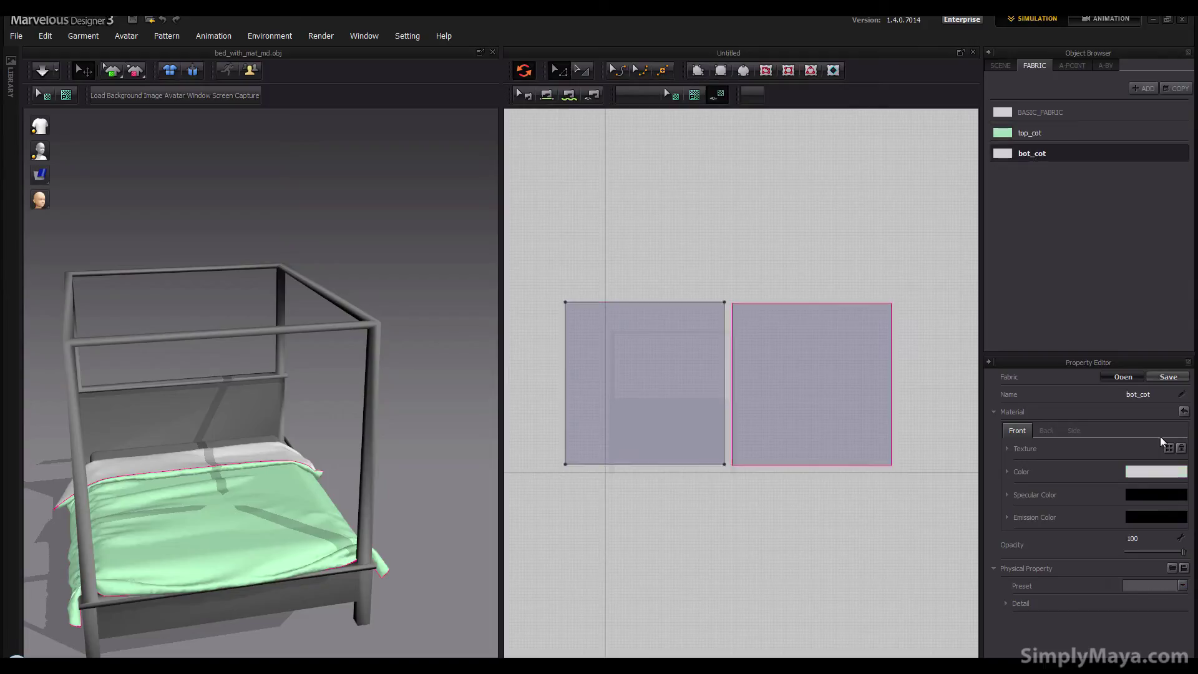
click(1182, 585)
click(1128, 444)
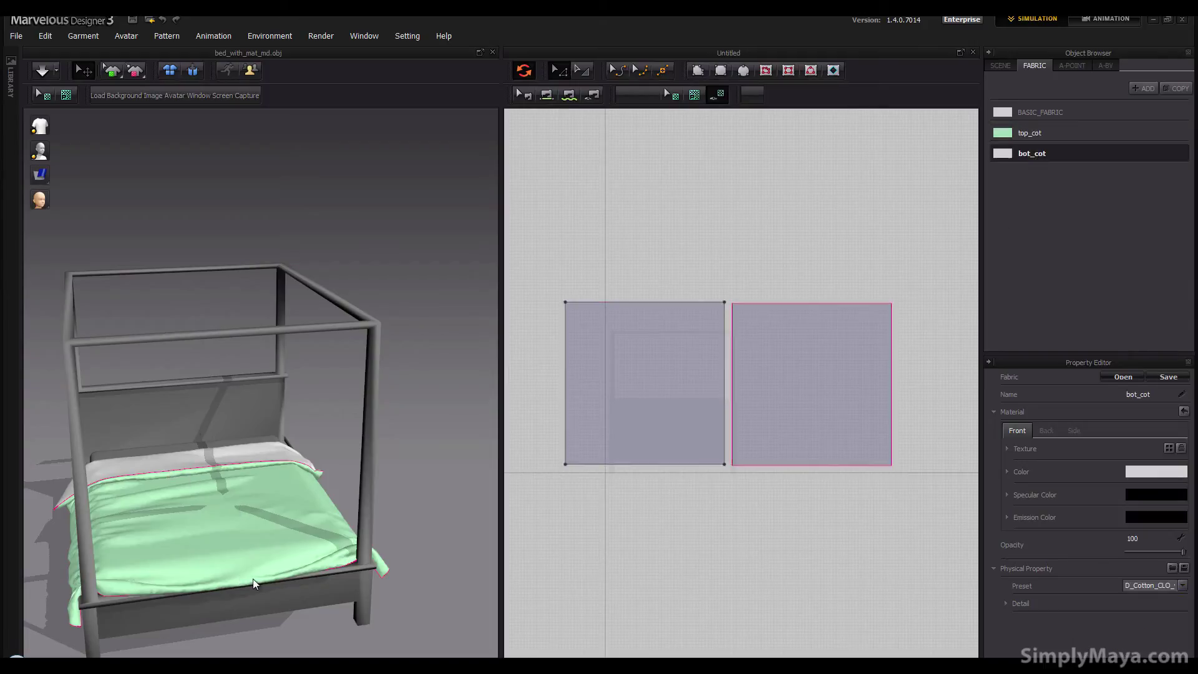
Step: Simulate the green-and-white duvet until it settles, then inspect it from side and front-corner views
right_drag(252, 584, 128, 579)
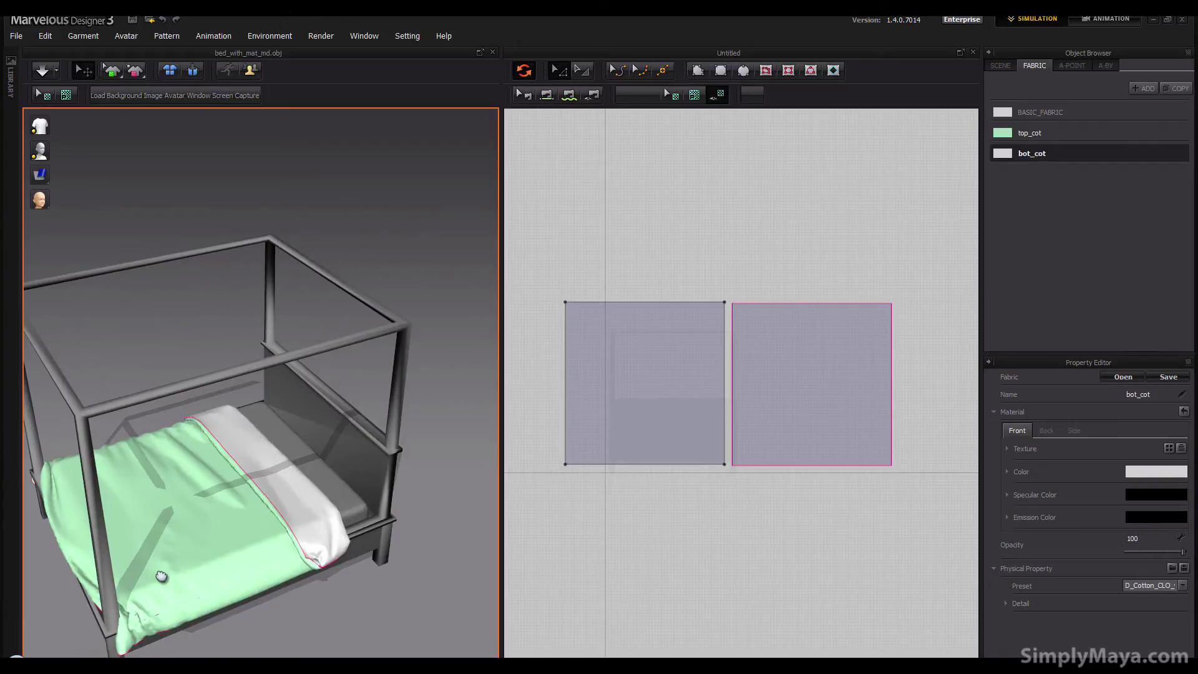
right_drag(161, 575, 269, 554)
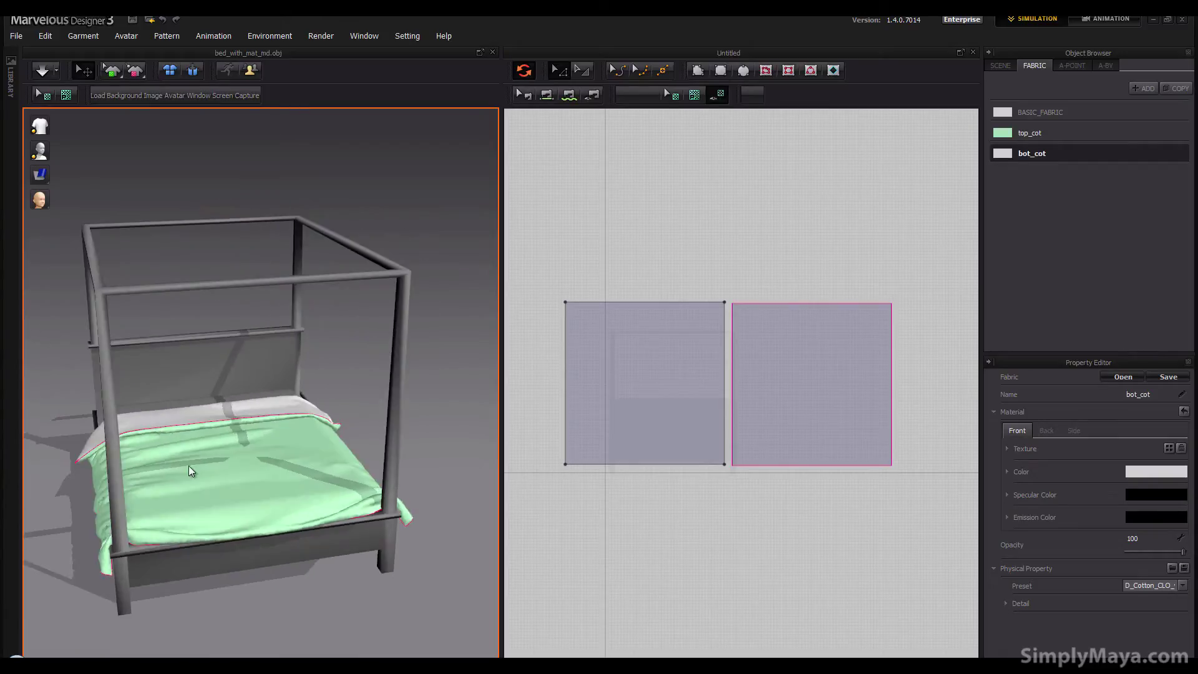
right_drag(232, 511, 432, 493)
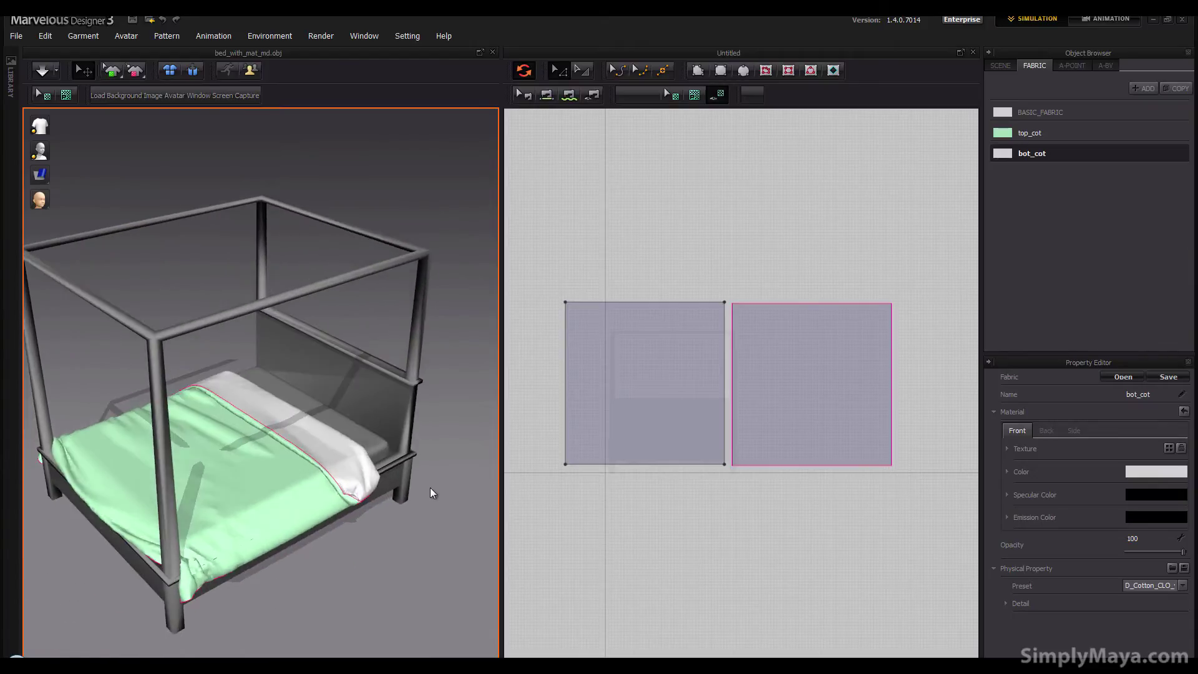
right_drag(260, 502, 245, 522)
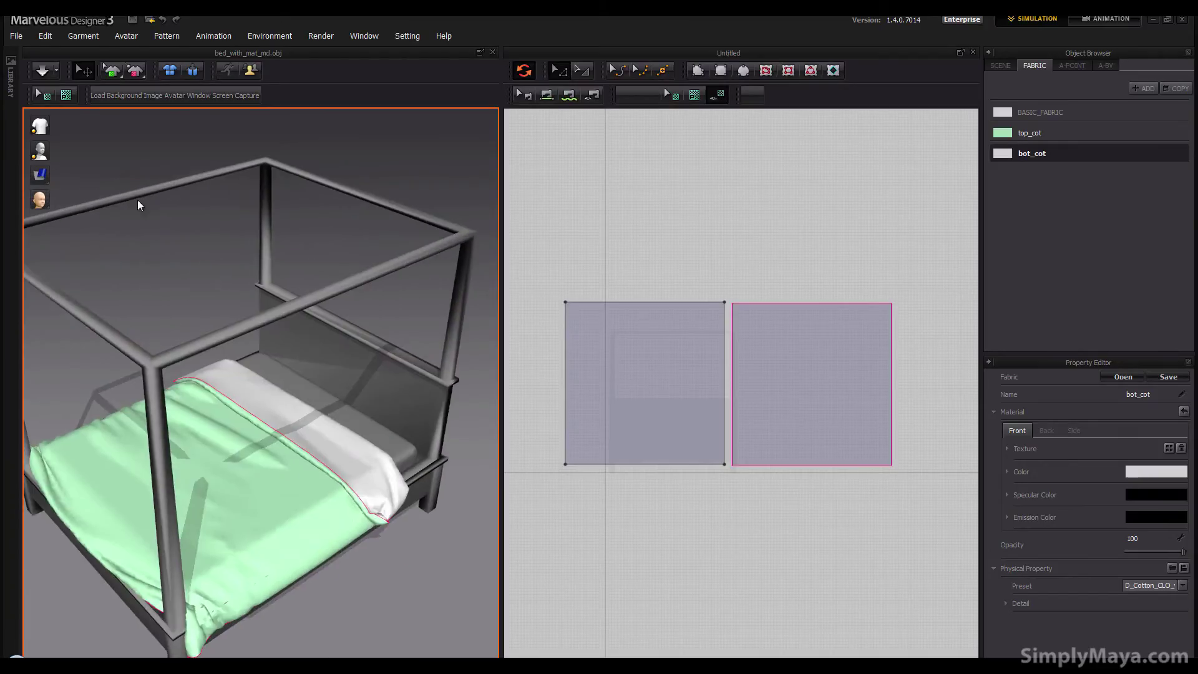
click(42, 70)
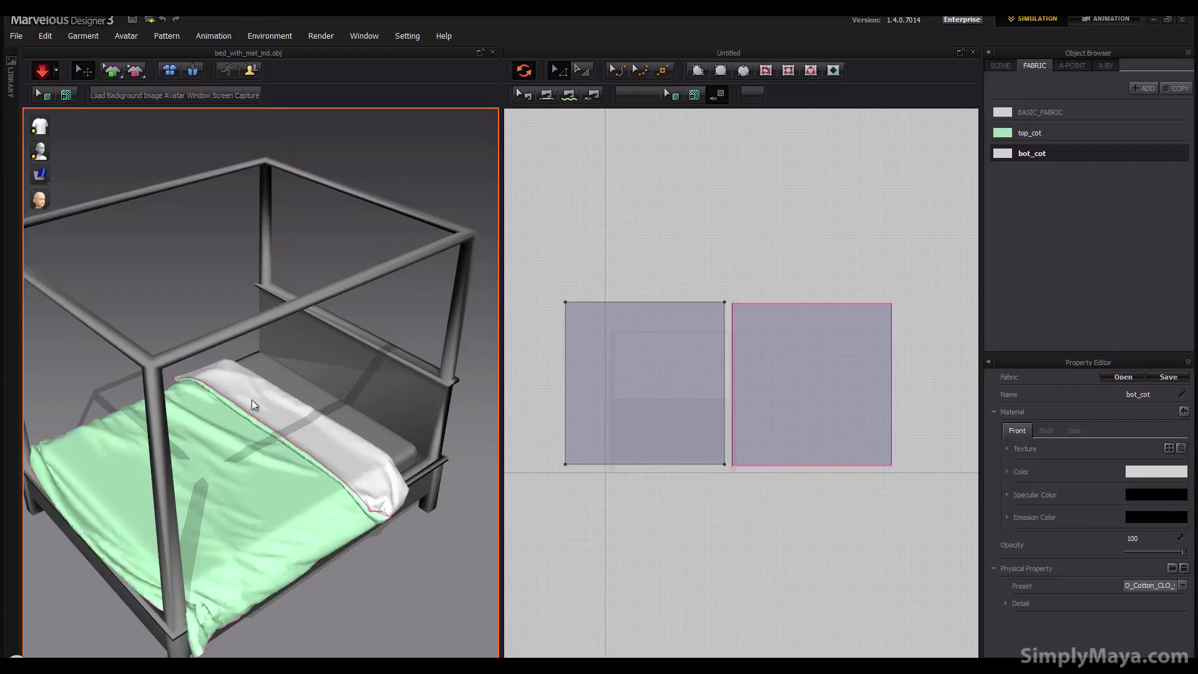
right_drag(225, 484, 180, 511)
right_drag(277, 534, 171, 272)
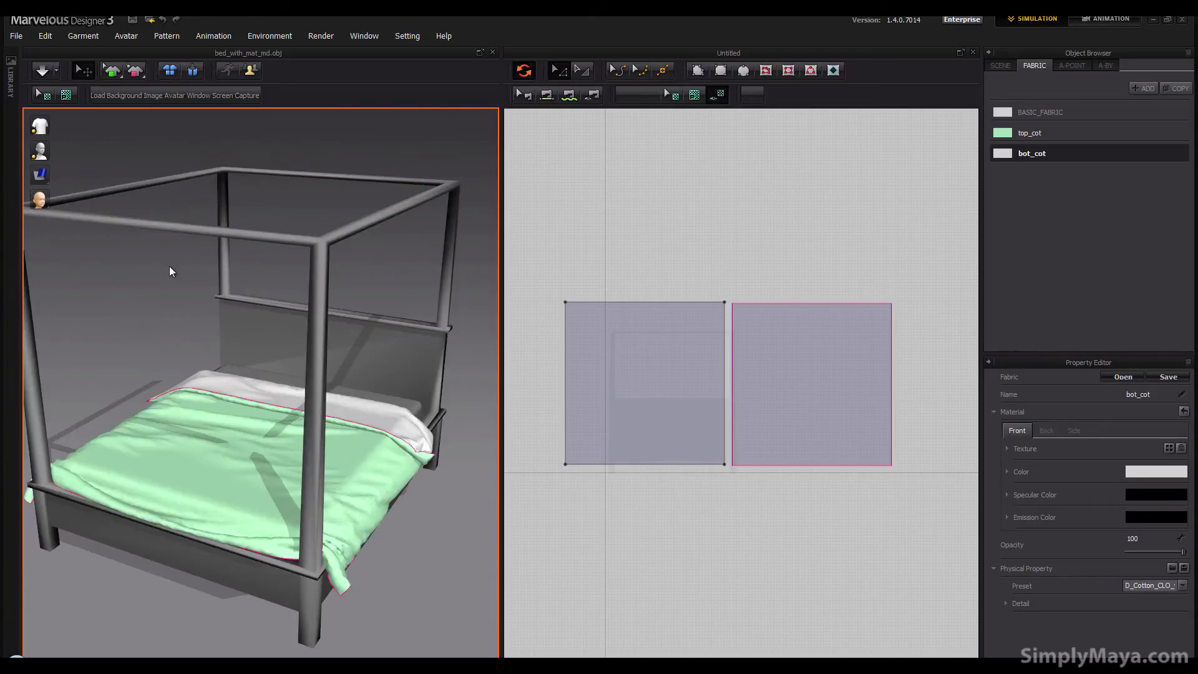
Step: Export the duvet as OBJ 'md_cover': single object, welded, thin, 10% scale, centimetres
click(17, 36)
mouse_move(69, 123)
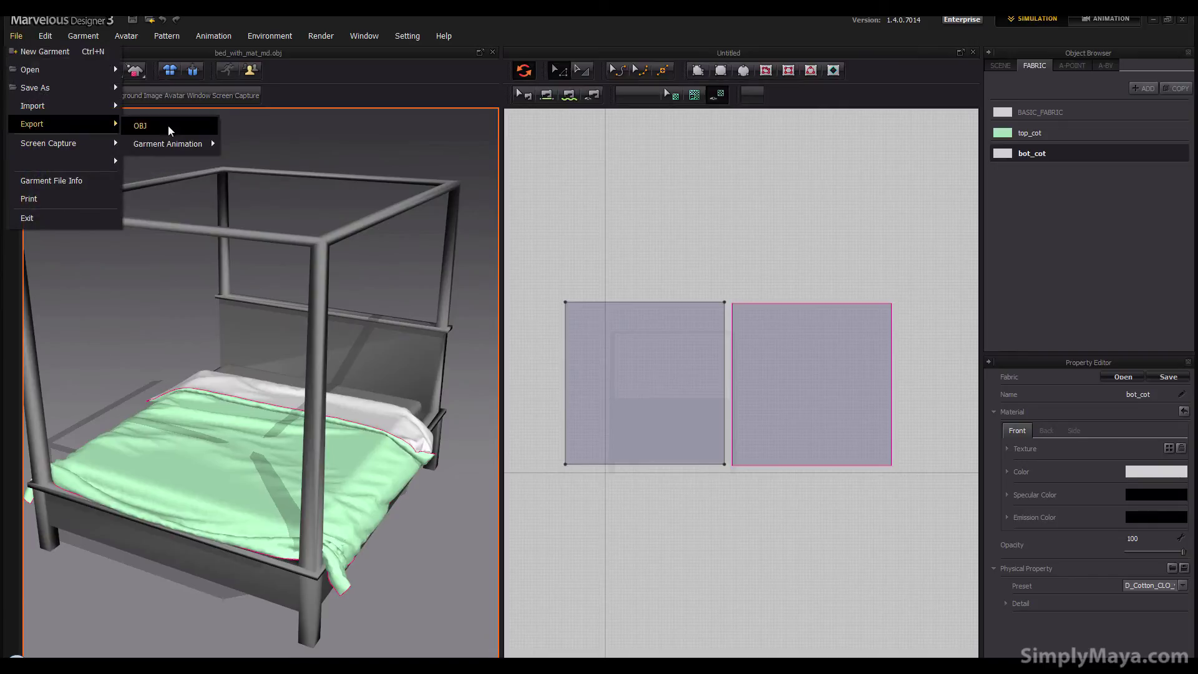
click(169, 131)
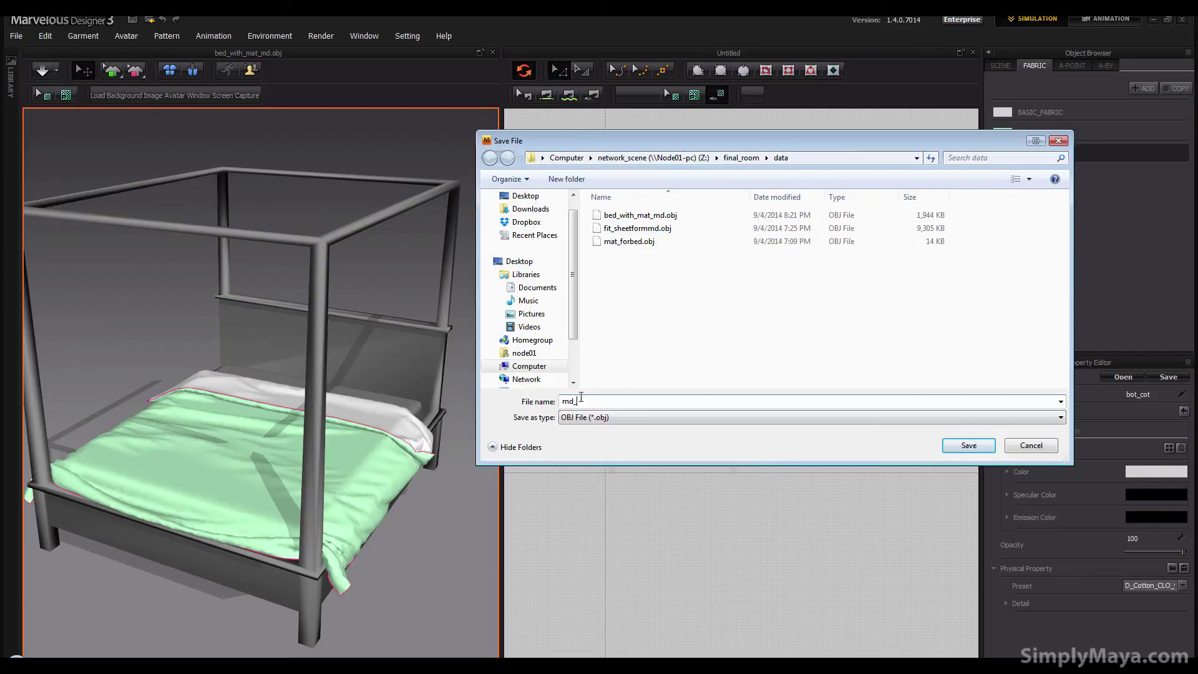
text(md_cover)
key(Return)
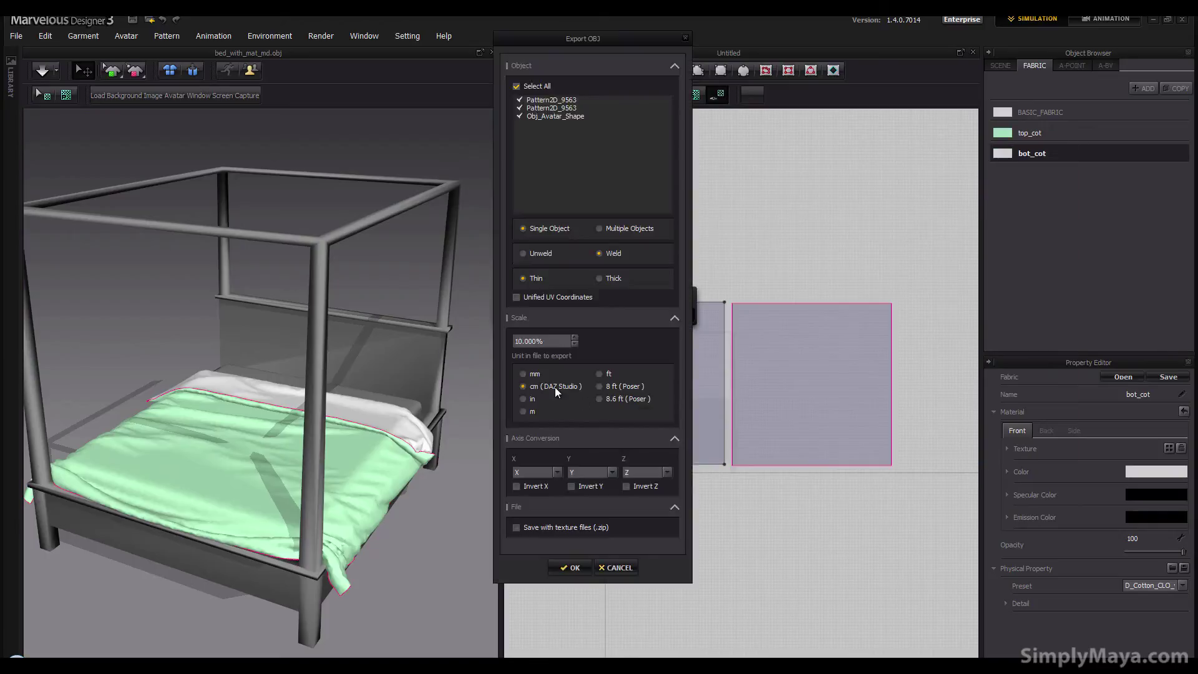
click(570, 567)
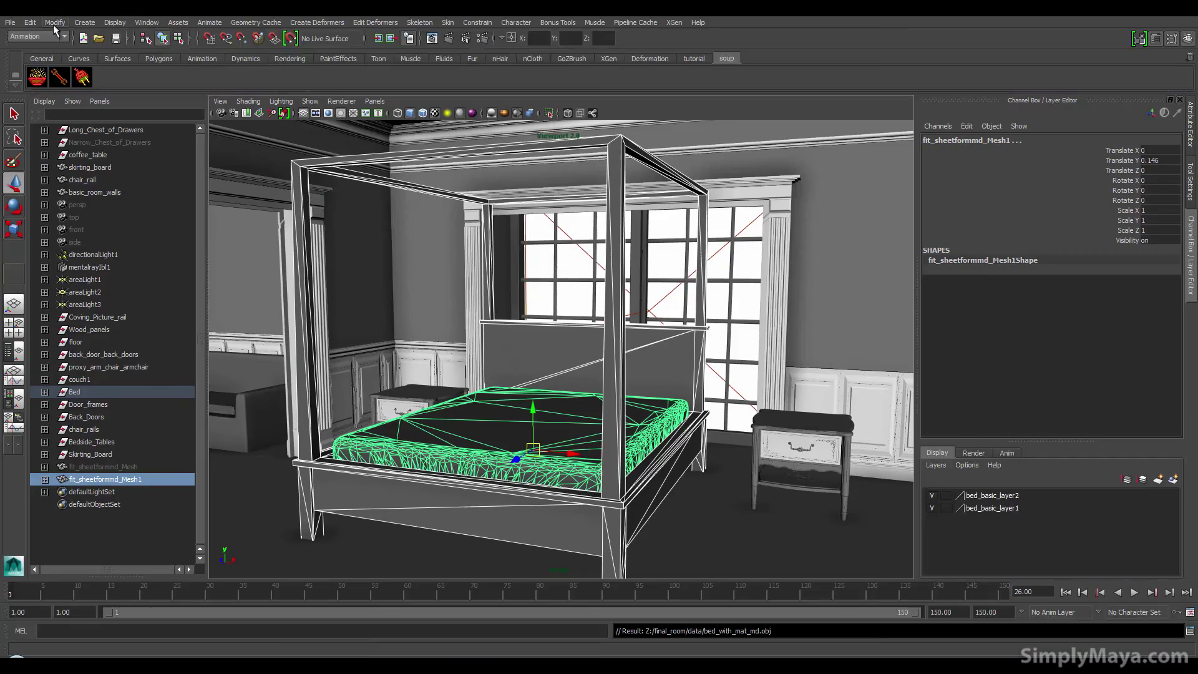
click(11, 22)
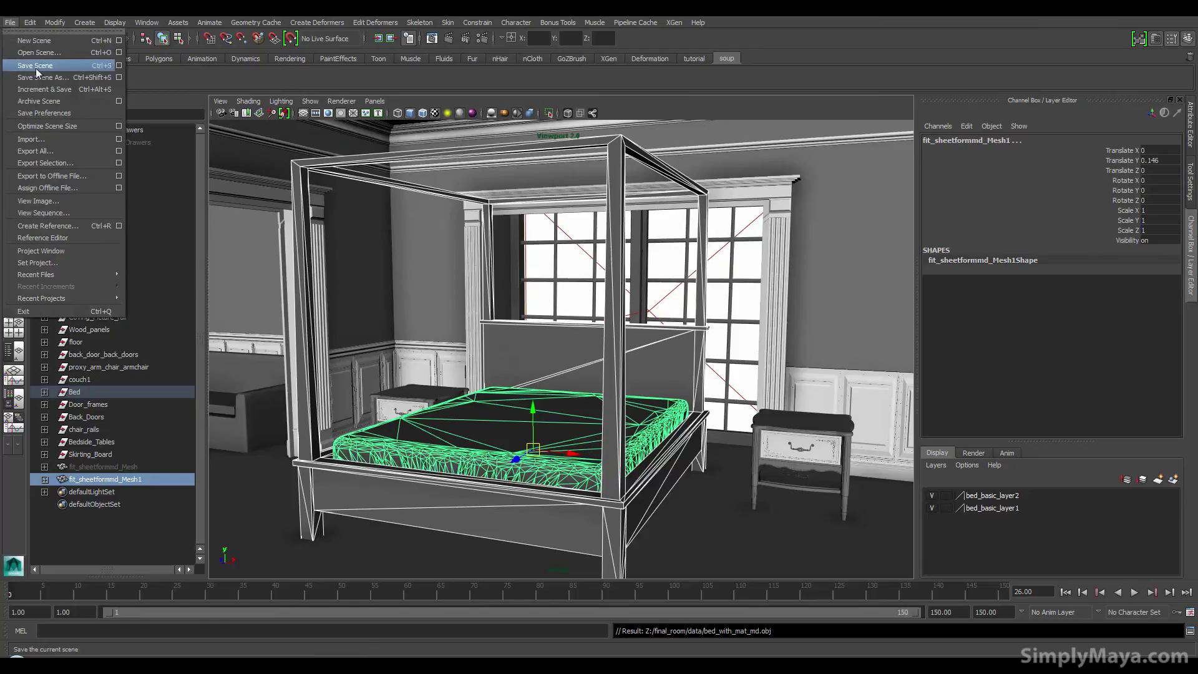
Step: Import md_dovet.obj, zoom in close to the green duvet, and select md_dovet_Mesh
click(38, 139)
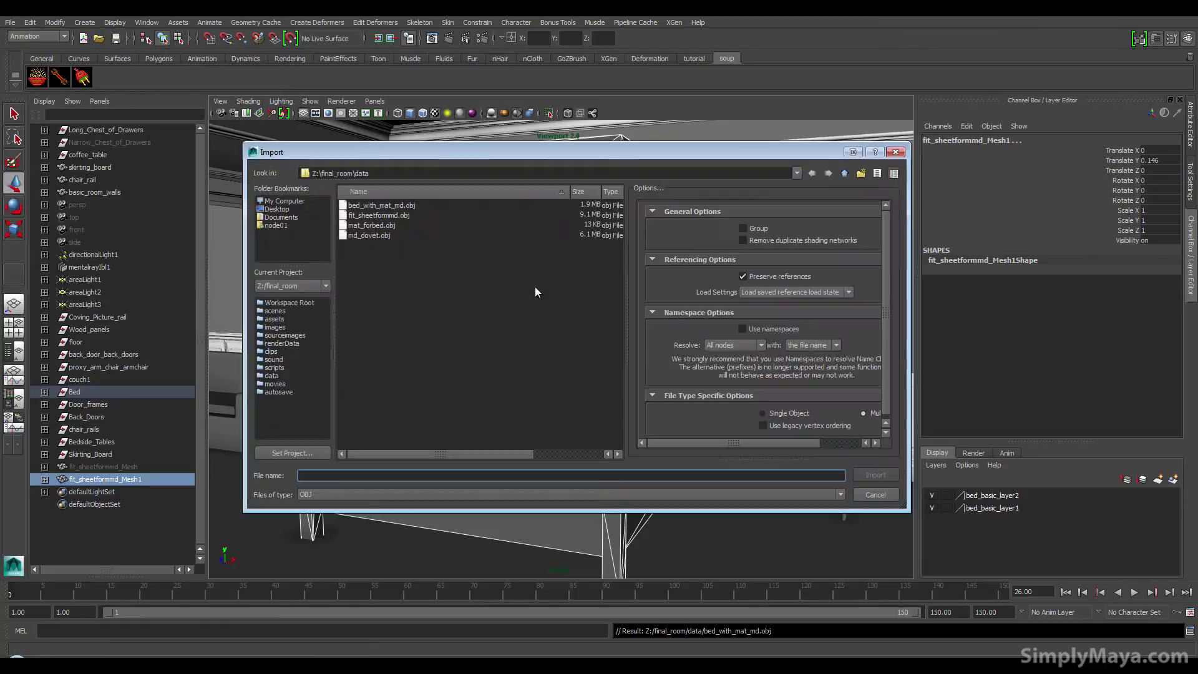
double_click(373, 234)
click(459, 570)
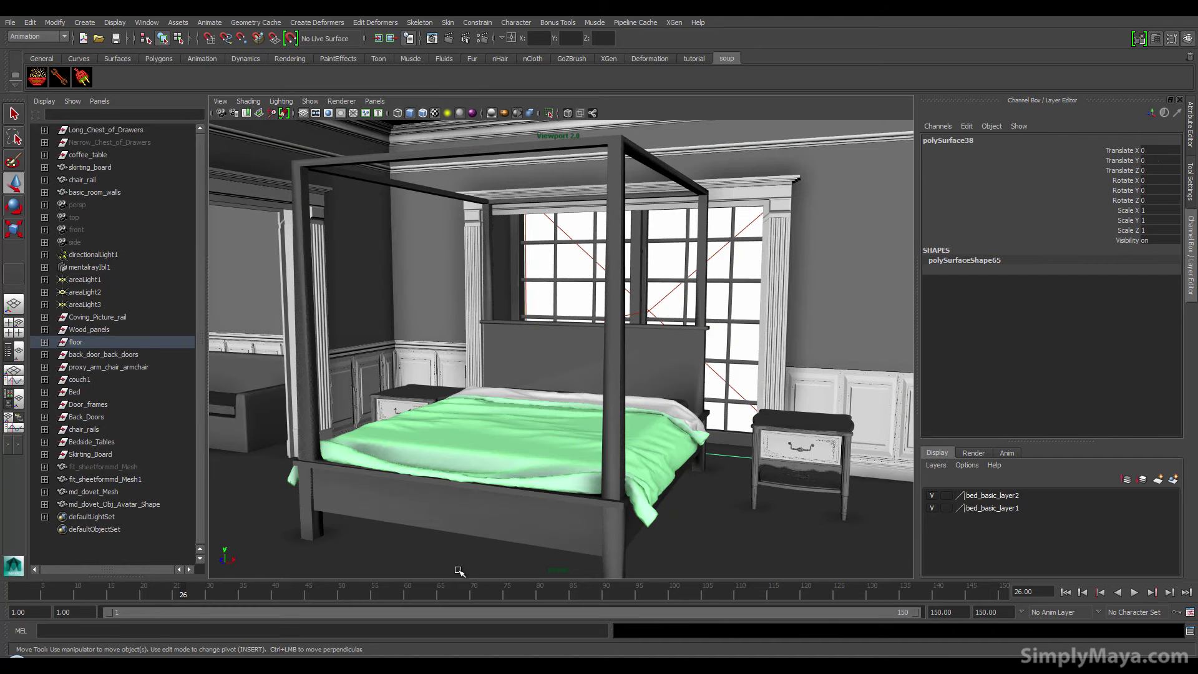
alt+drag(459, 571, 374, 548)
alt+right_drag(374, 548, 559, 476)
alt+drag(559, 476, 570, 438)
scroll(457, 512, up, 3)
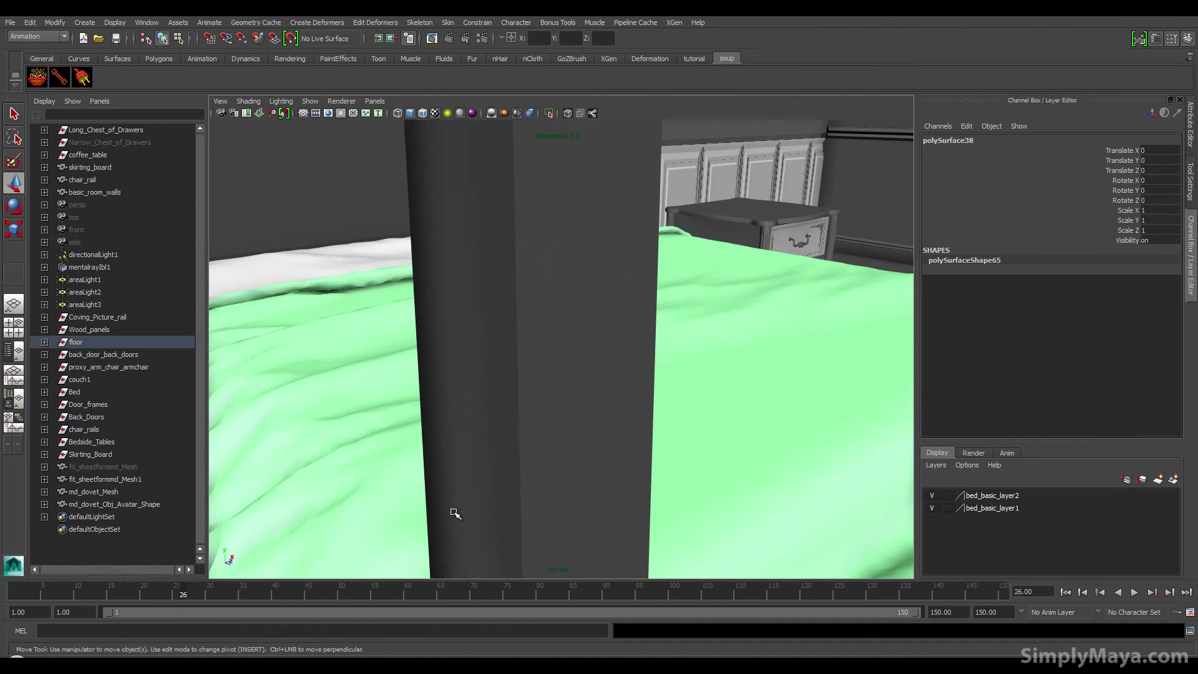
alt+drag(455, 512, 549, 349)
alt+right_drag(549, 349, 580, 401)
click(484, 427)
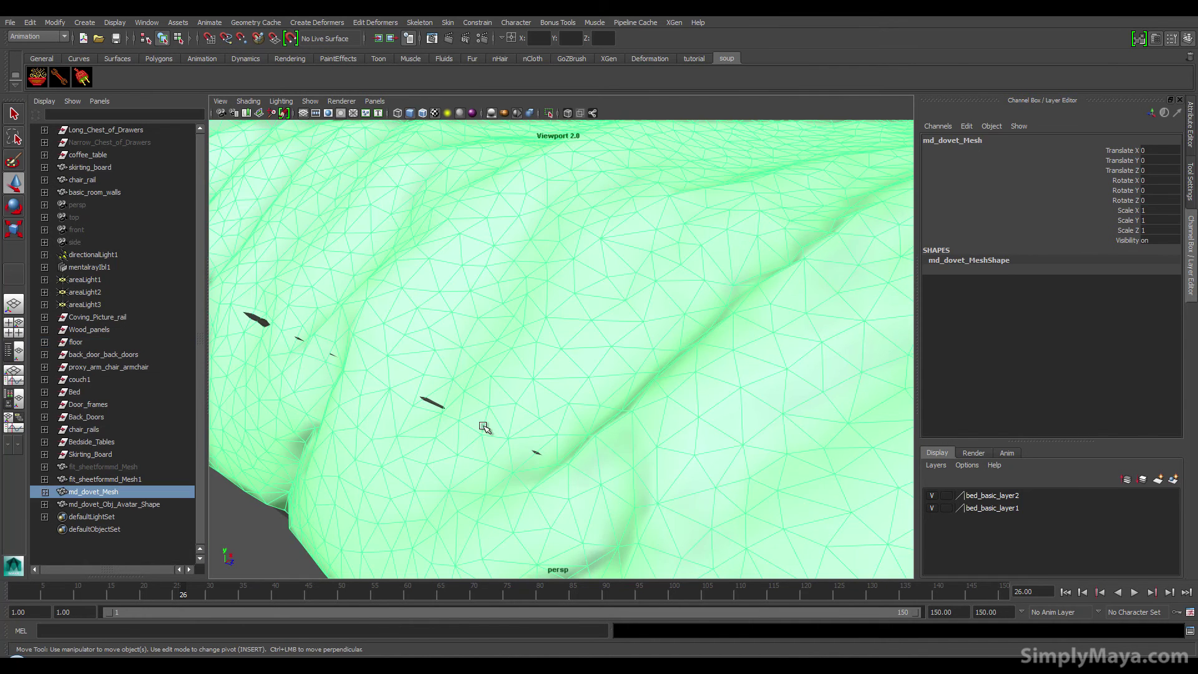
Step: Activate the Sculpt Geometry Tool from the hotbox Mesh menu with the duvet holes in view
scroll(484, 427, down, 3)
alt+middle_drag(420, 351, 541, 499)
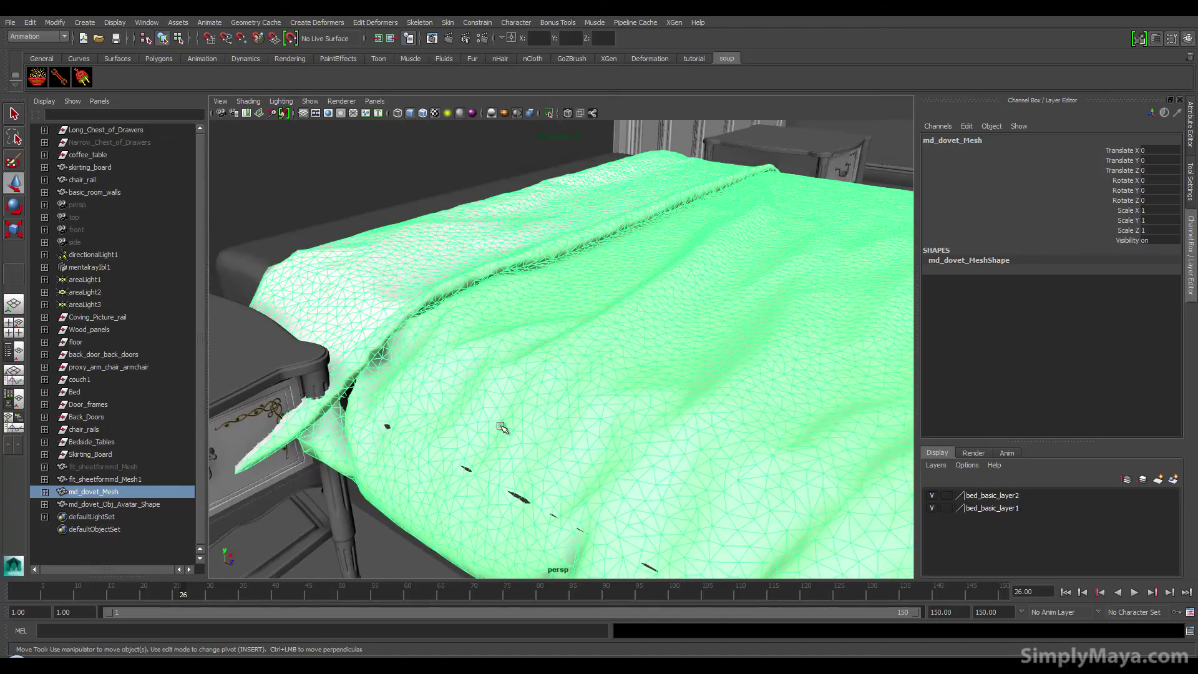
key(space)
click(394, 473)
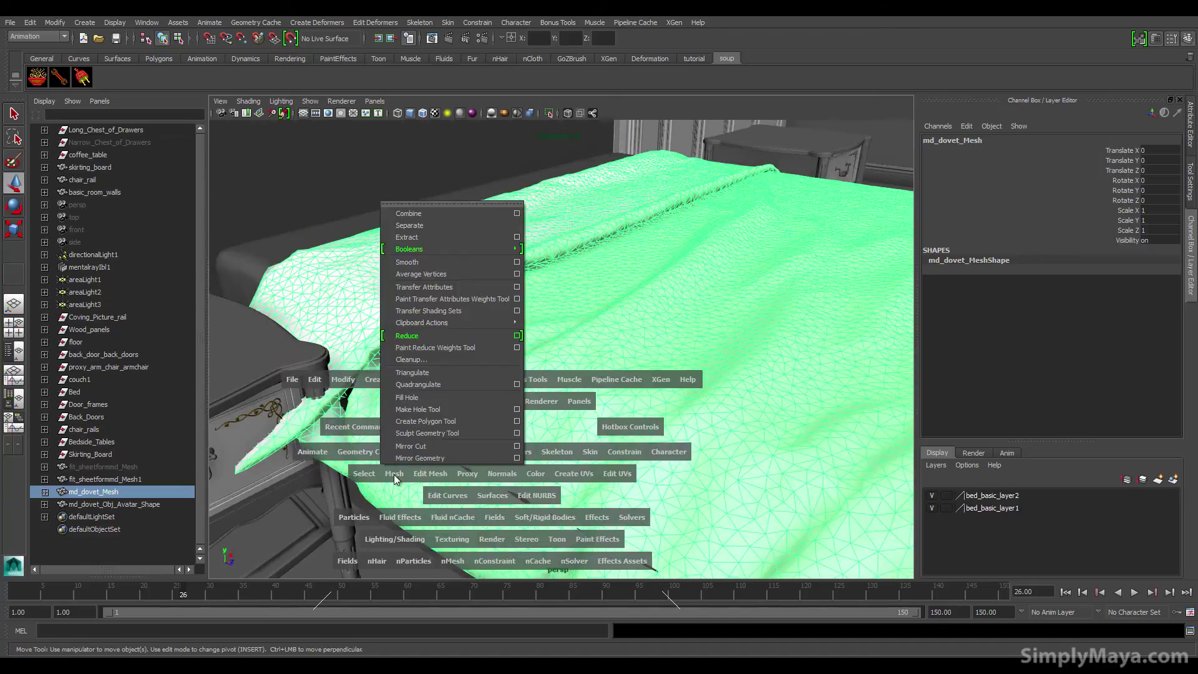
click(414, 437)
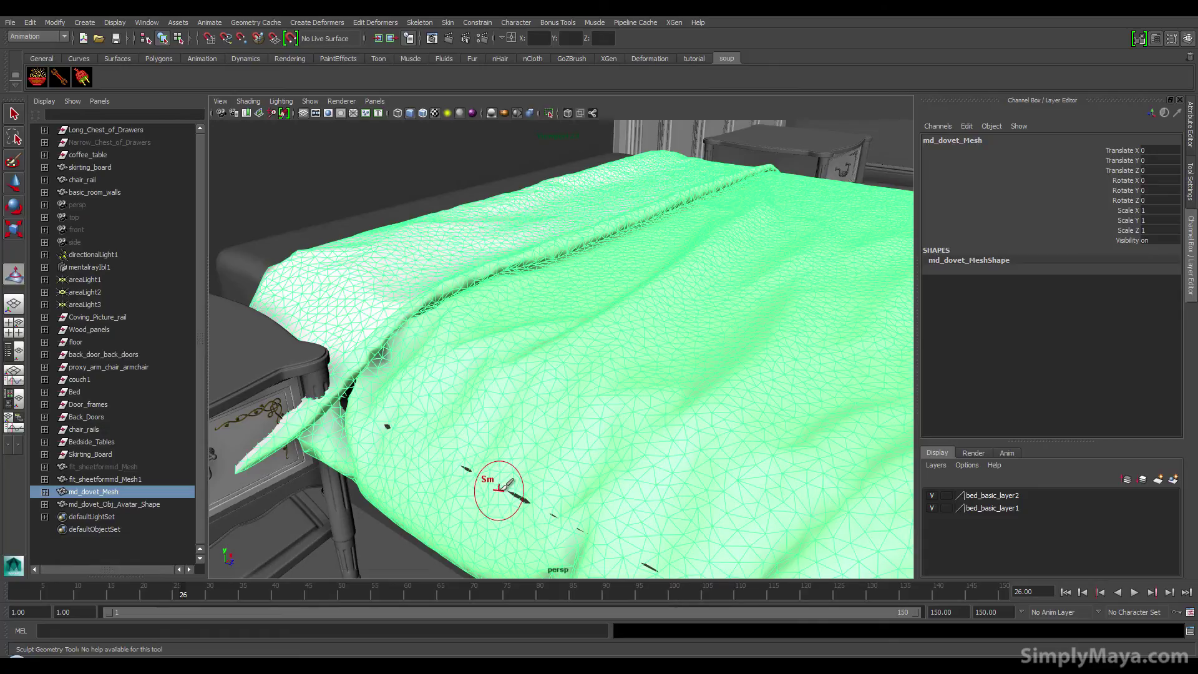
scroll(501, 484, up, 5)
alt+middle_drag(500, 479, 552, 335)
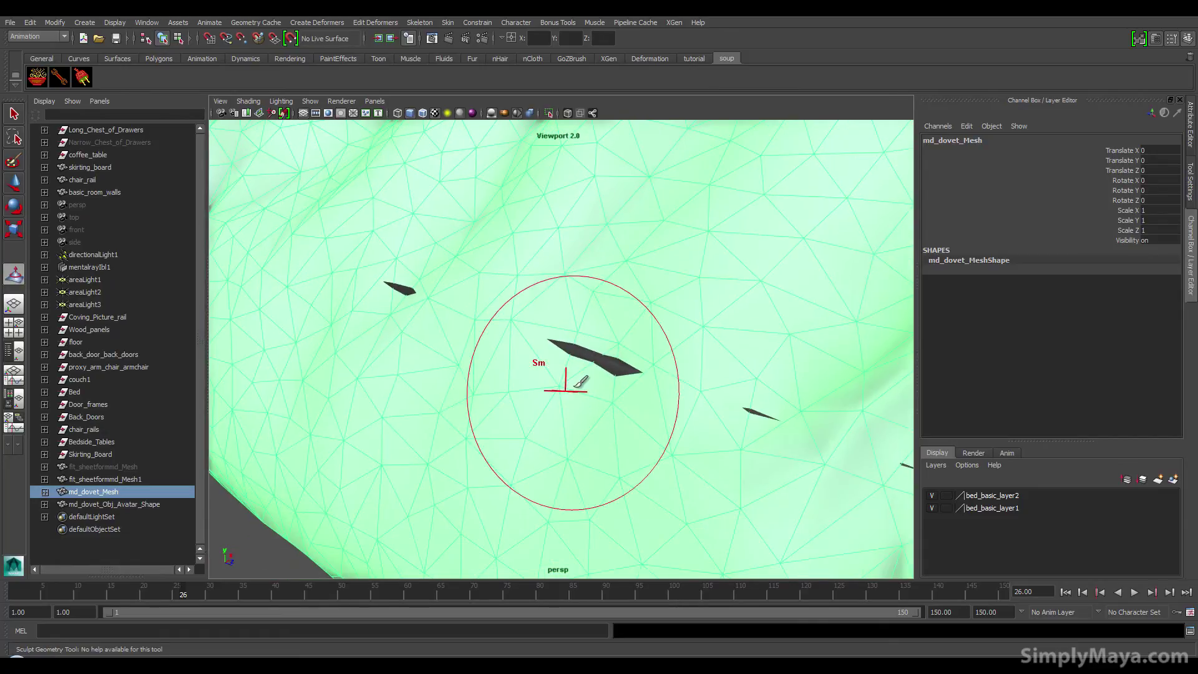
Step: Shrink the sculpt brush radius and switch the sculpt operation from Smooth to Pull
key(b)
mouse_move(622, 373)
mouse_down()
mouse_move(570, 374)
mouse_move(606, 364)
mouse_move(624, 374)
mouse_move(550, 344)
mouse_move(619, 368)
mouse_move(578, 353)
mouse_up()
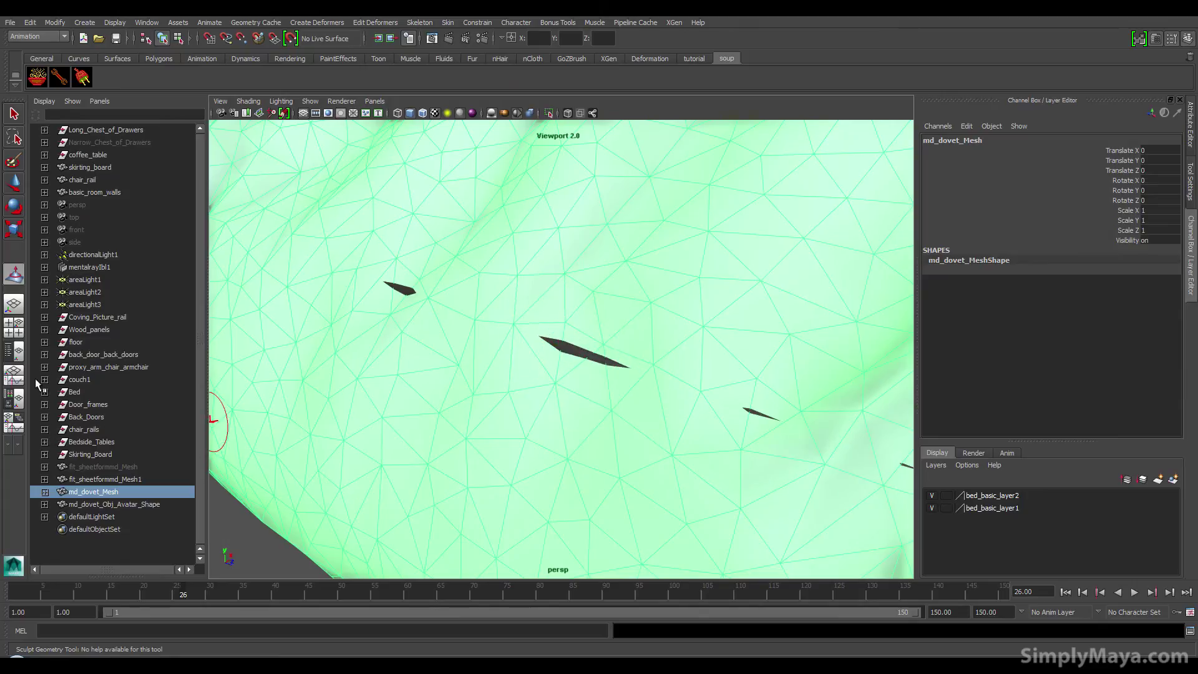
double_click(14, 274)
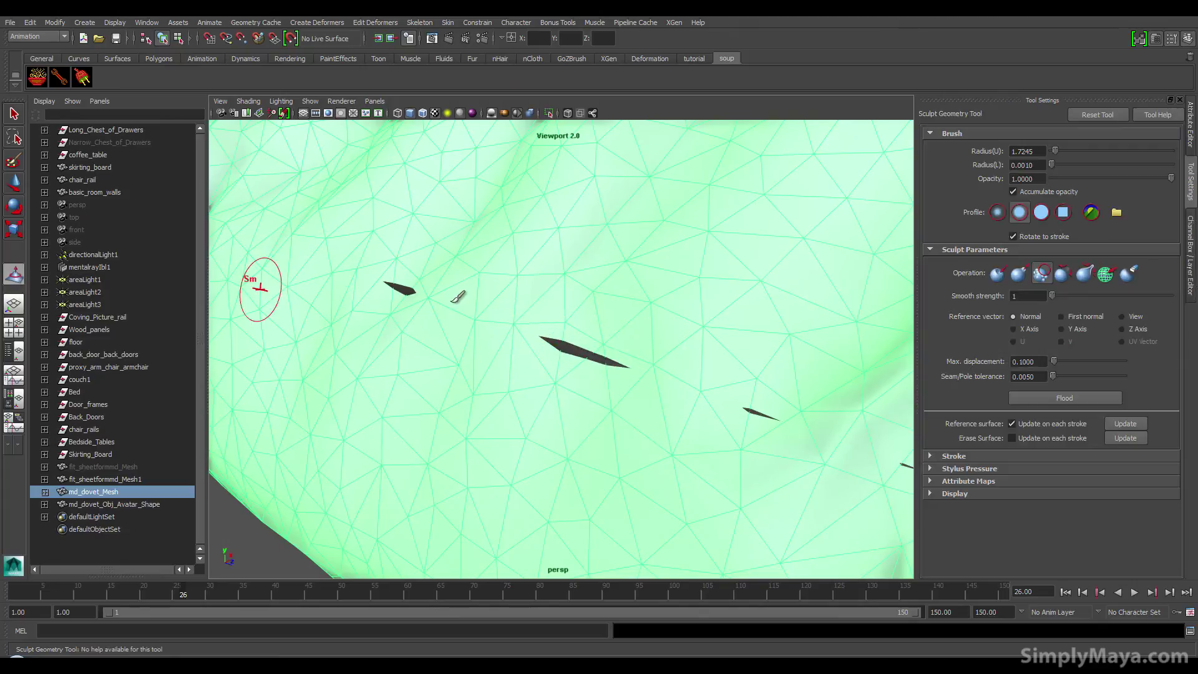
click(1020, 272)
Step: Pull the duvet surface over the central, left and right-of-centre dark slivers
drag(587, 356, 552, 343)
mouse_move(397, 287)
mouse_down()
mouse_move(419, 293)
mouse_move(392, 283)
mouse_move(414, 293)
mouse_move(408, 281)
mouse_move(424, 299)
mouse_up()
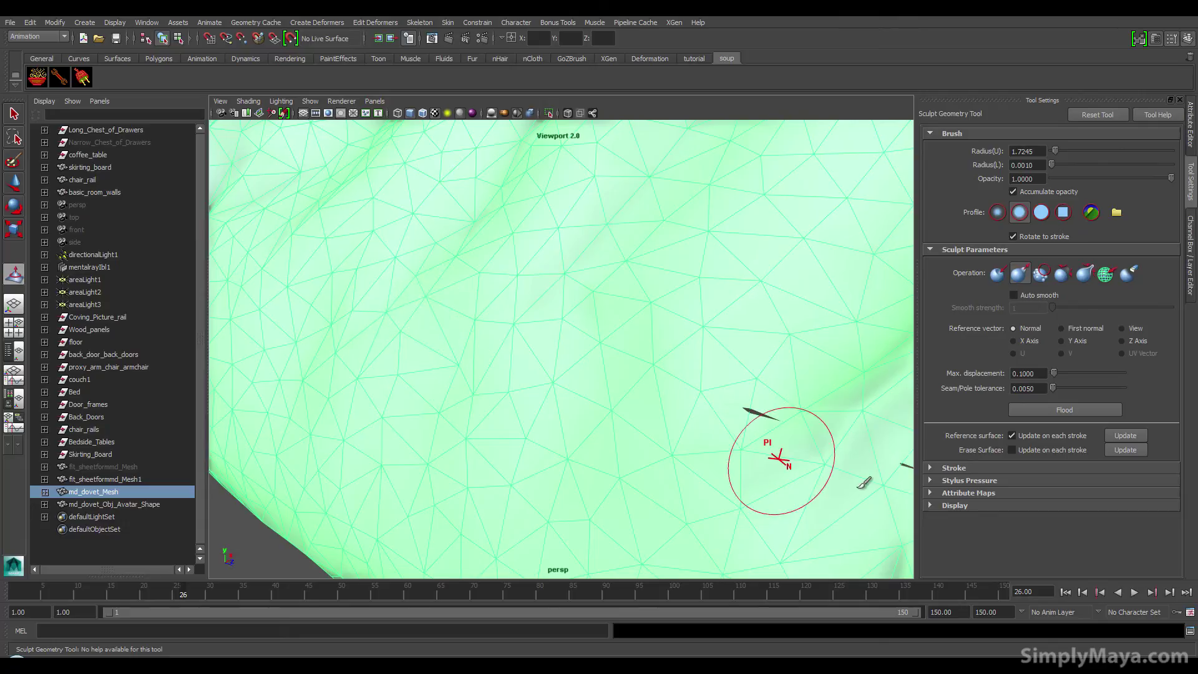
drag(777, 419, 761, 413)
scroll(660, 417, down, 8)
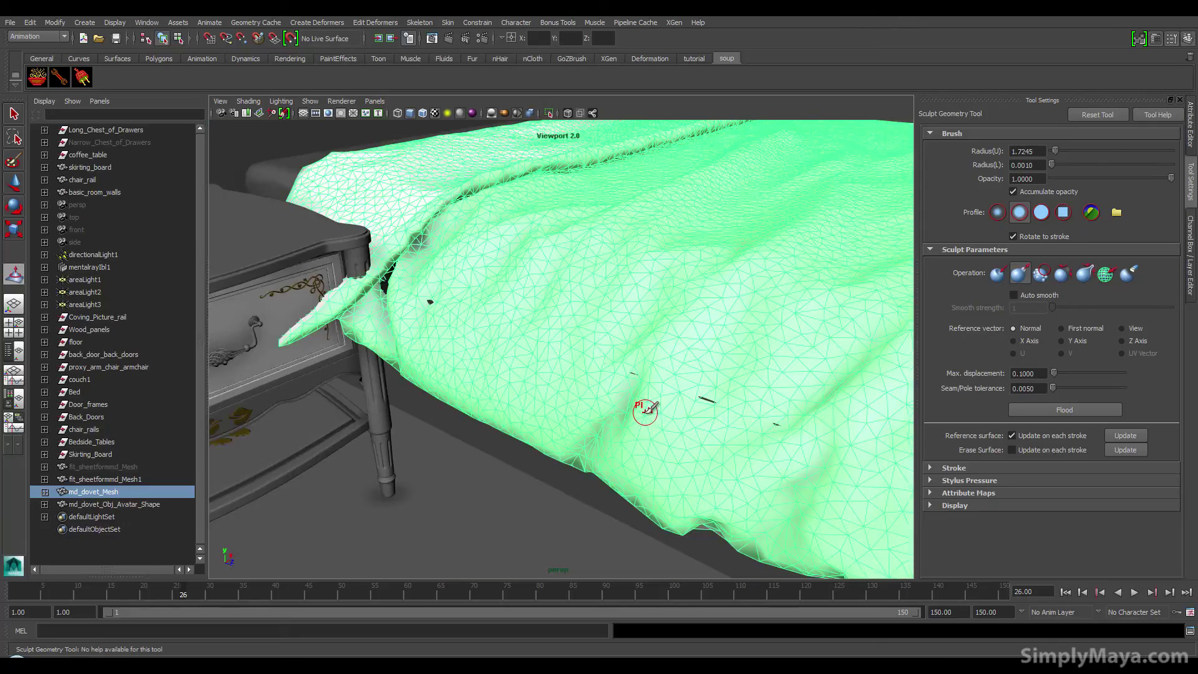
alt+middle_drag(514, 403, 571, 468)
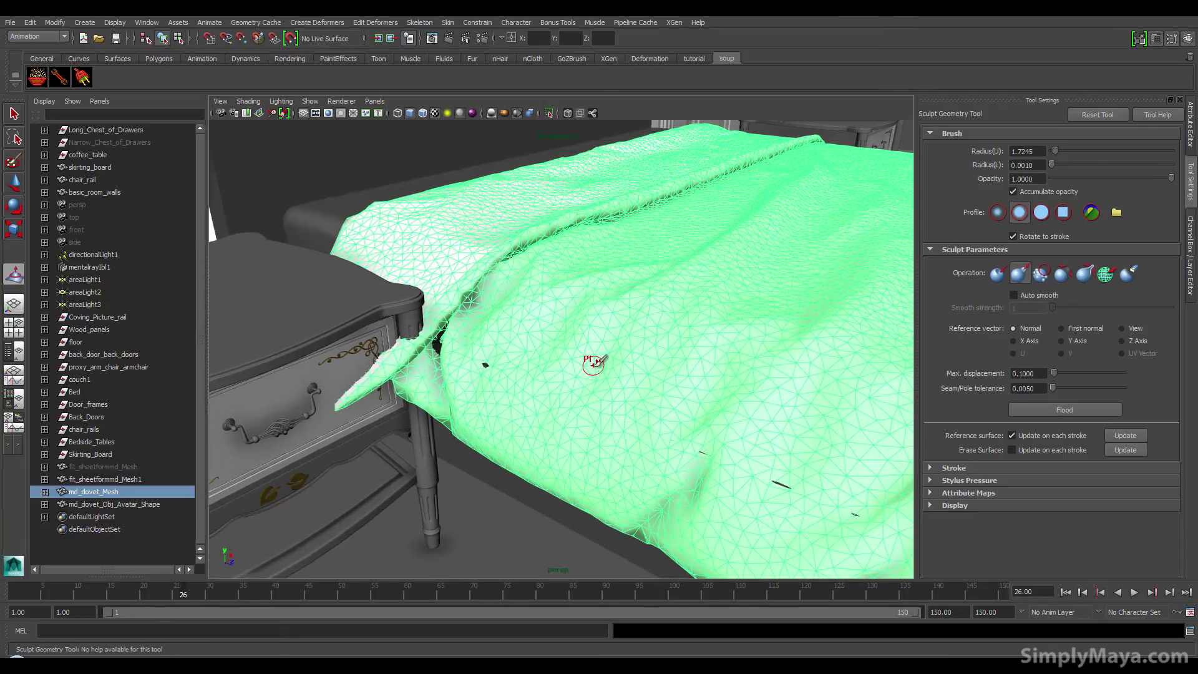
scroll(594, 362, up, 4)
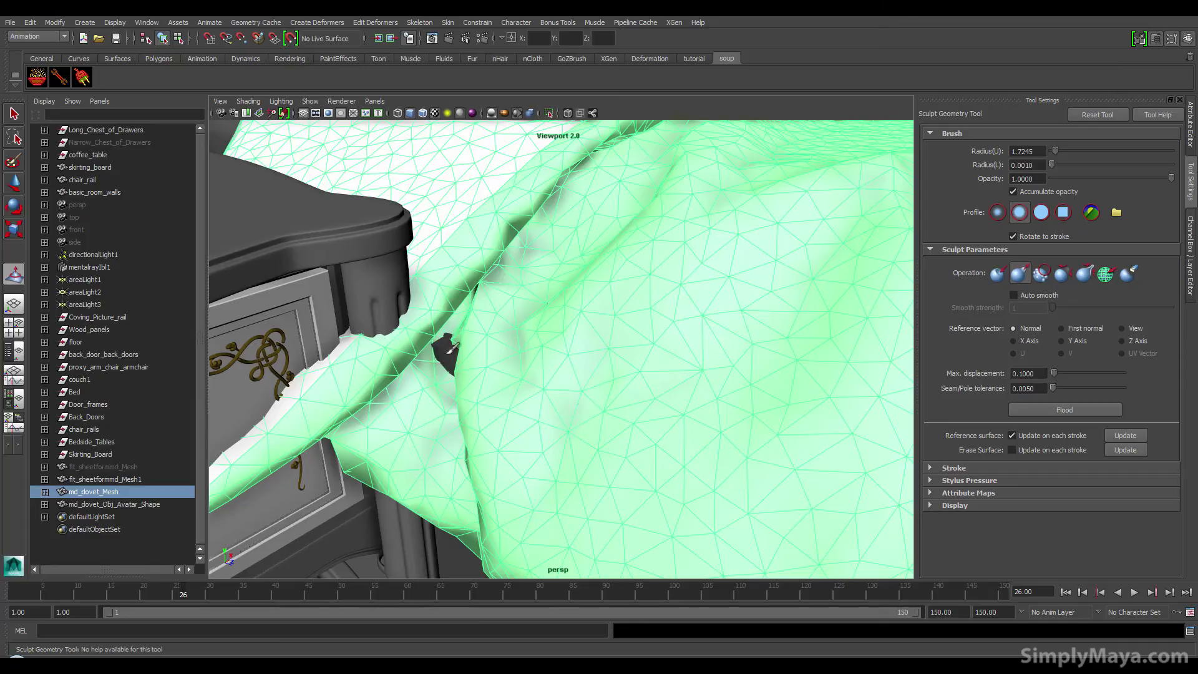
scroll(499, 397, down, 6)
Step: Orbit and dolly around the bed to inspect the sculpted duvet
mouse_move(666, 419)
alt+mouse_down()
mouse_move(542, 428)
mouse_move(495, 396)
mouse_move(377, 418)
alt+mouse_up()
alt+right_drag(378, 419, 410, 415)
alt+middle_drag(424, 425, 412, 395)
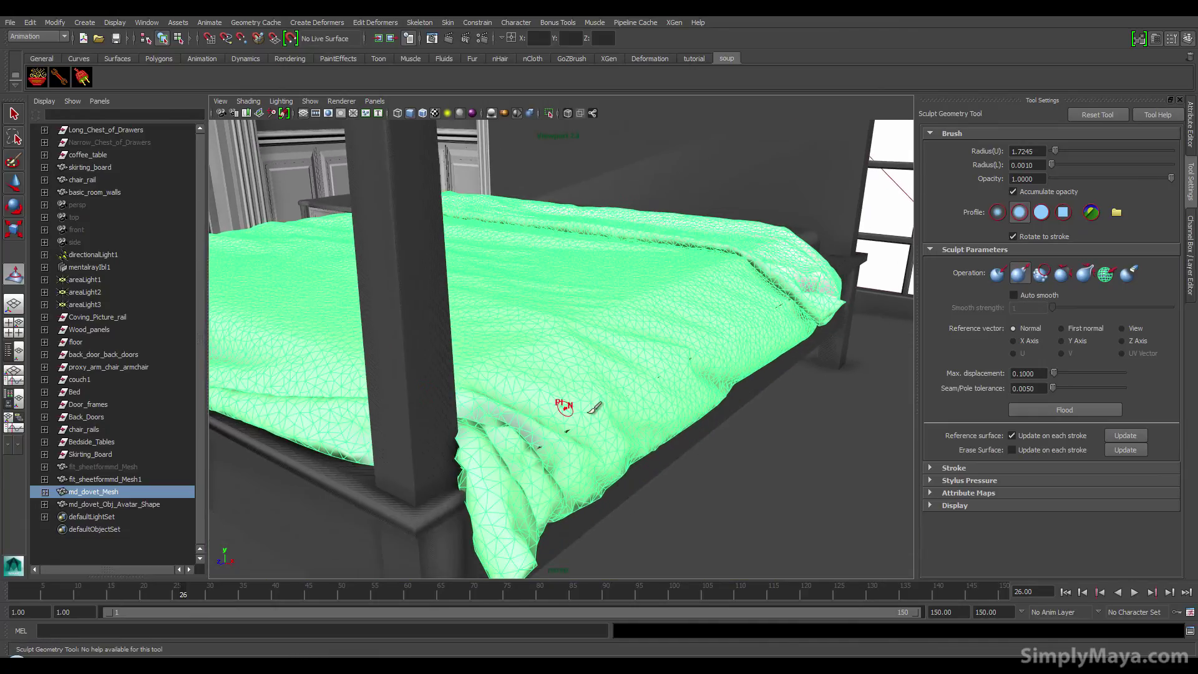
alt+right_drag(605, 424, 696, 415)
alt+middle_drag(698, 414, 635, 422)
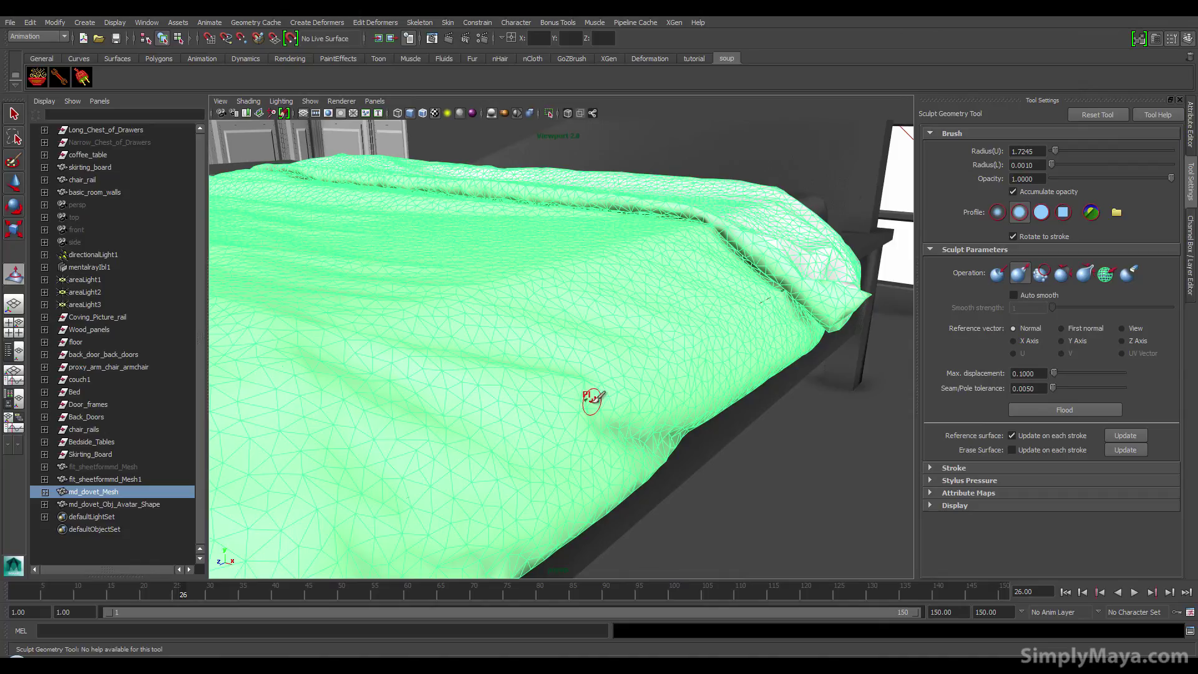
alt+right_drag(588, 406, 461, 455)
alt+drag(461, 455, 466, 445)
Step: Return to the Select Tool with Q and select the bed frame
right_drag(466, 421, 509, 369)
key(q)
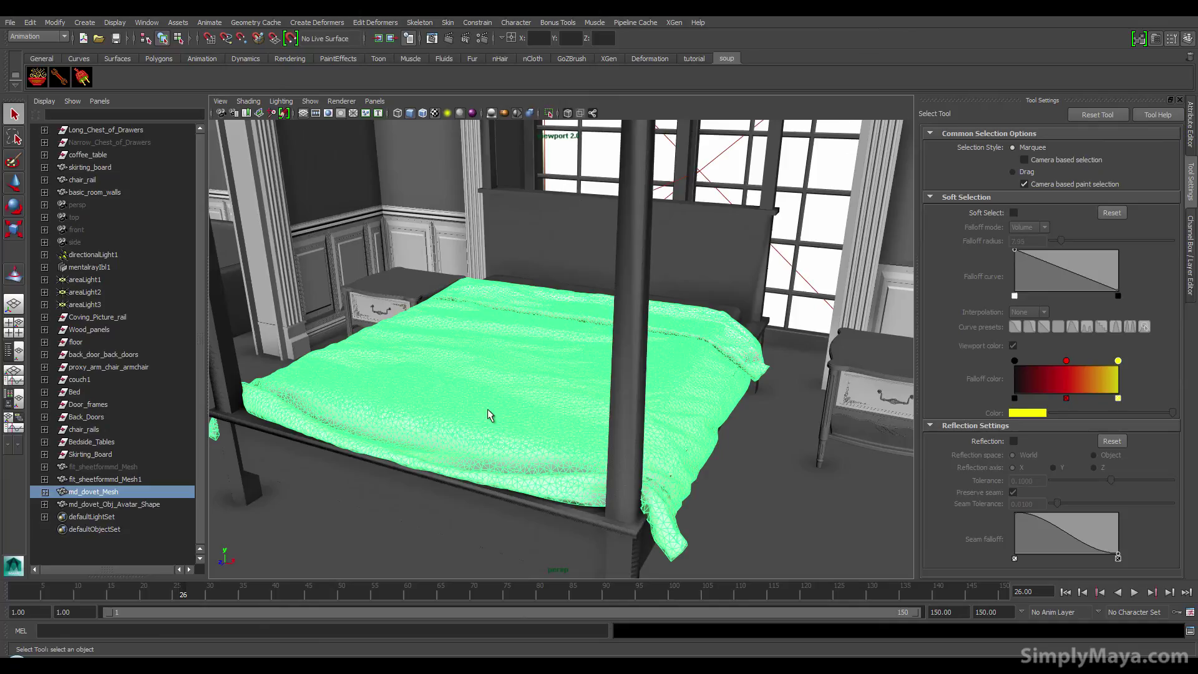
click(401, 522)
alt+drag(401, 521, 488, 554)
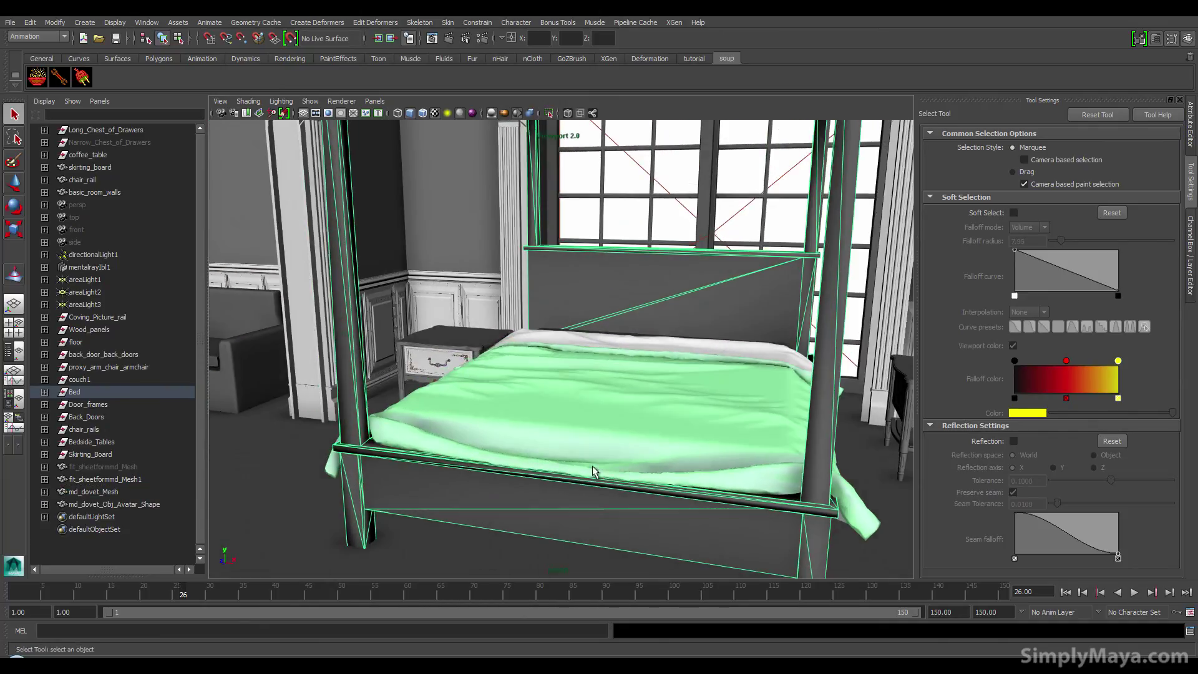